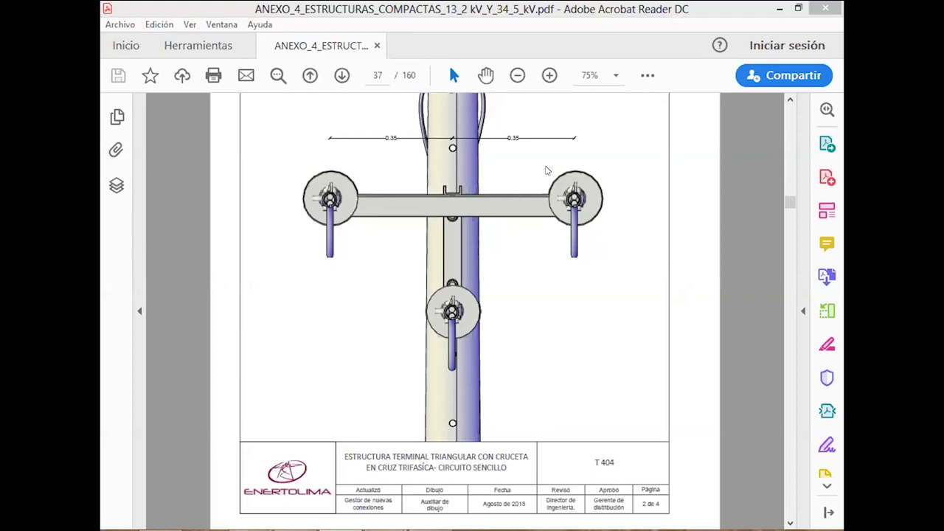
Step back in the photo viewer from image 5 to image 3, the street photo of compact-network poles
{"action": "left_click", "coordinate": [452, 500]}
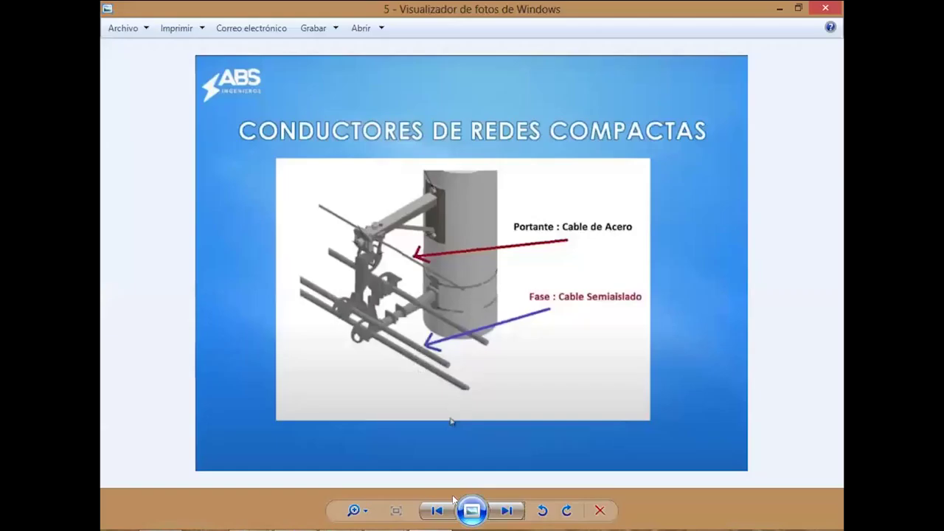
{"action": "key", "text": "Left"}
{"action": "key", "text": "Left"}
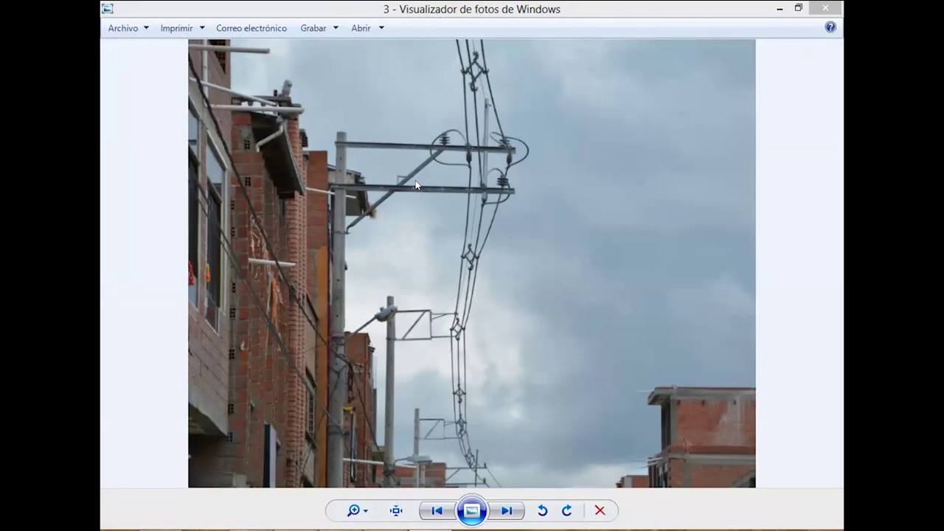
{"action": "left_click", "coordinate": [569, 367]}
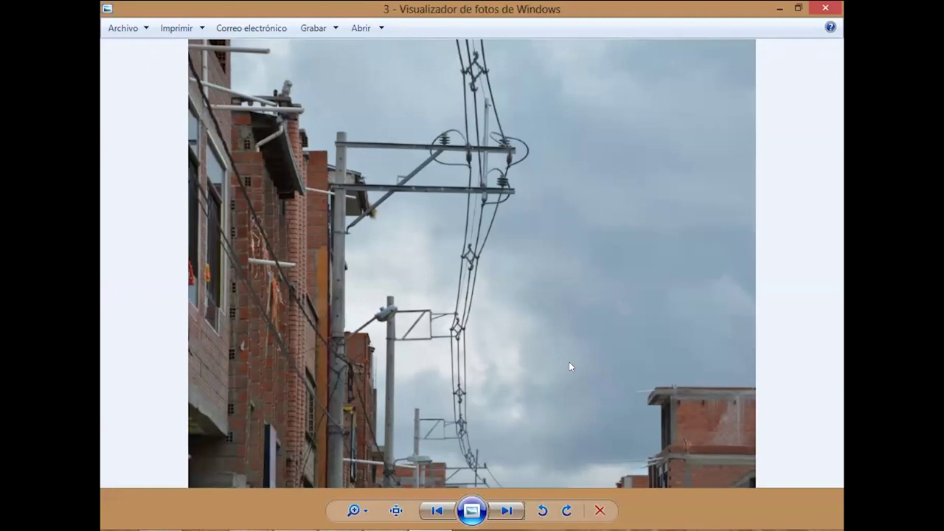
{"action": "key", "text": "Left"}
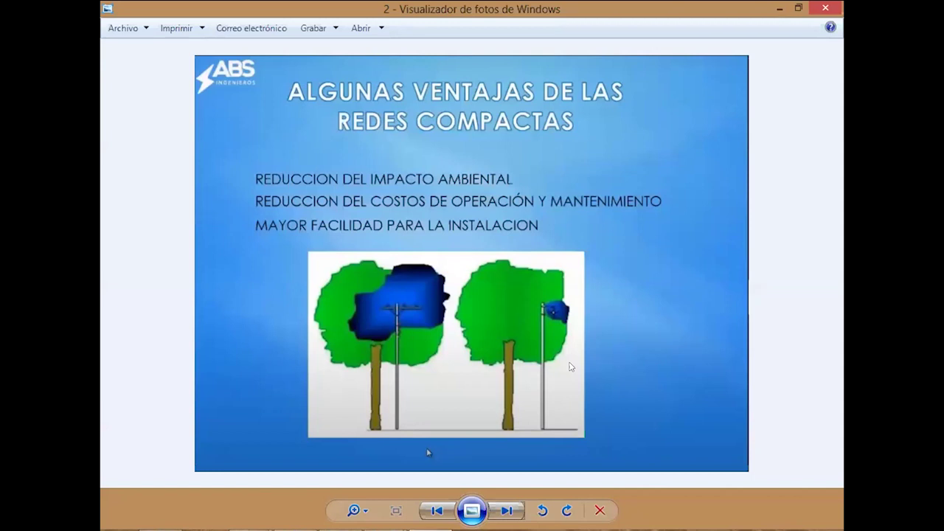
{"action": "key", "text": "Right"}
{"action": "key", "text": "Right"}
{"action": "key", "text": "Right"}
{"action": "key", "text": "Right"}
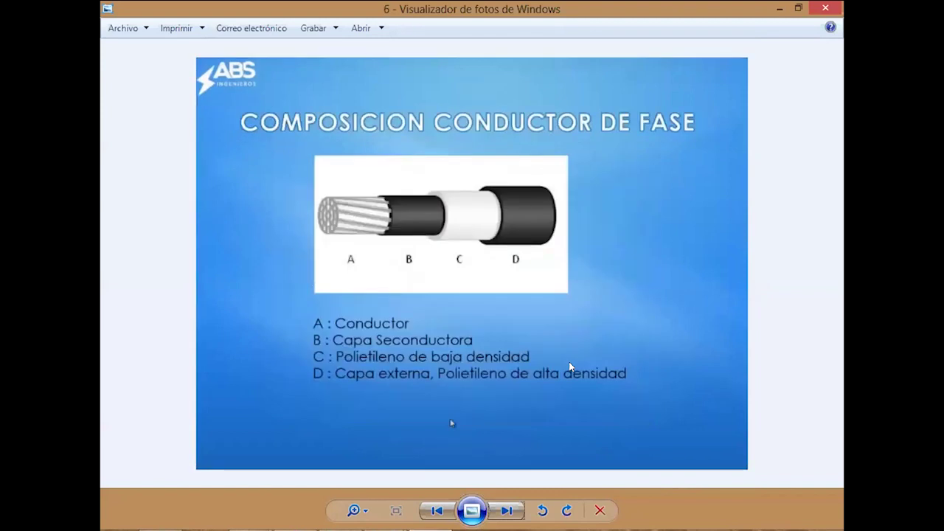
{"action": "key", "text": "Left"}
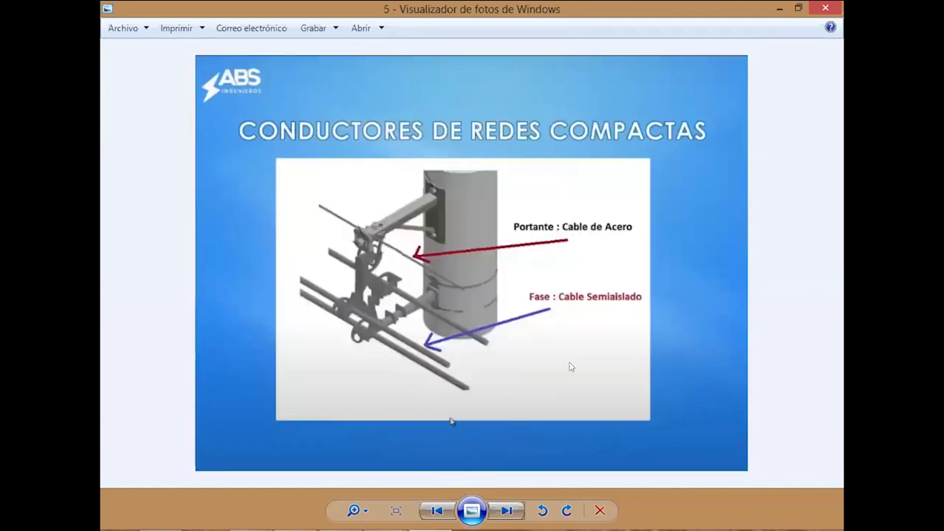
{"action": "key", "text": "Left"}
{"action": "key", "text": "Left"}
{"action": "key", "text": "Left"}
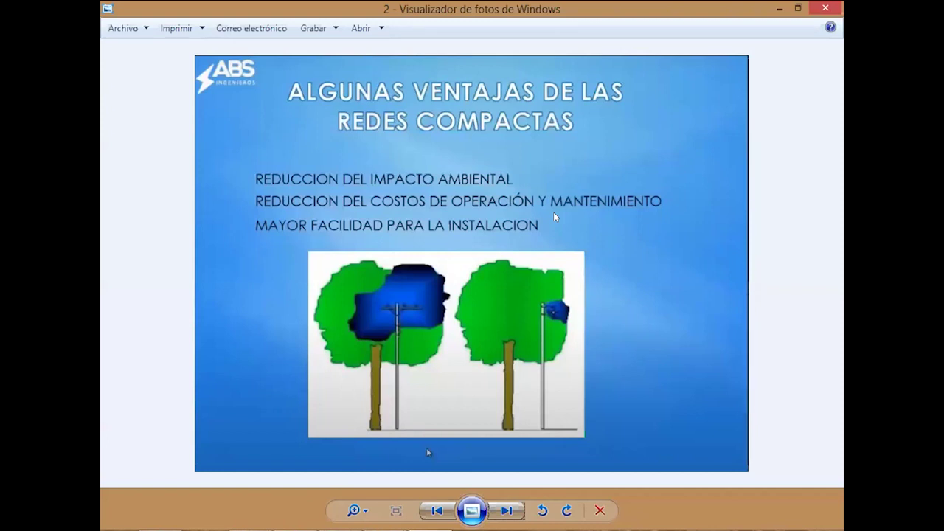
Page past the street and roadside pole photos, ending on the 'Composición conductor de fase' slide
{"action": "key", "text": "Right"}
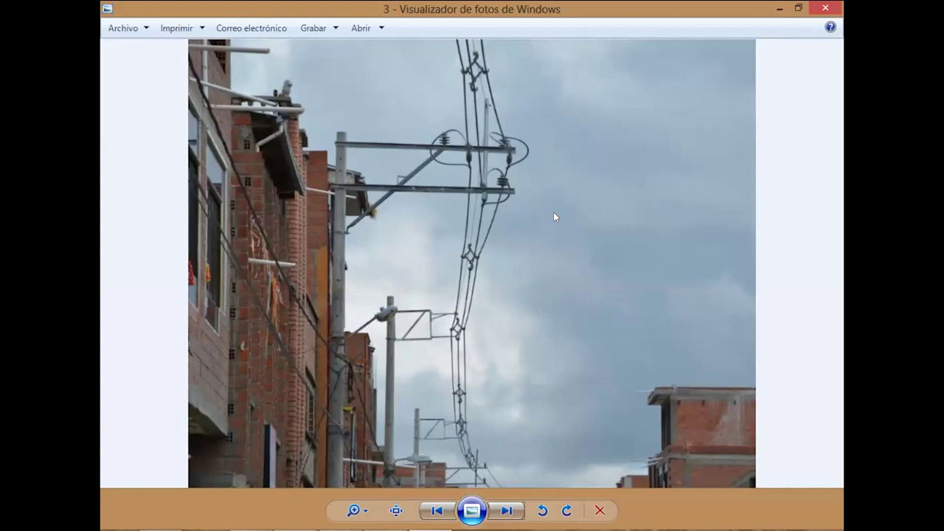
{"action": "key", "text": "Right"}
{"action": "key", "text": "Left"}
{"action": "key", "text": "Right"}
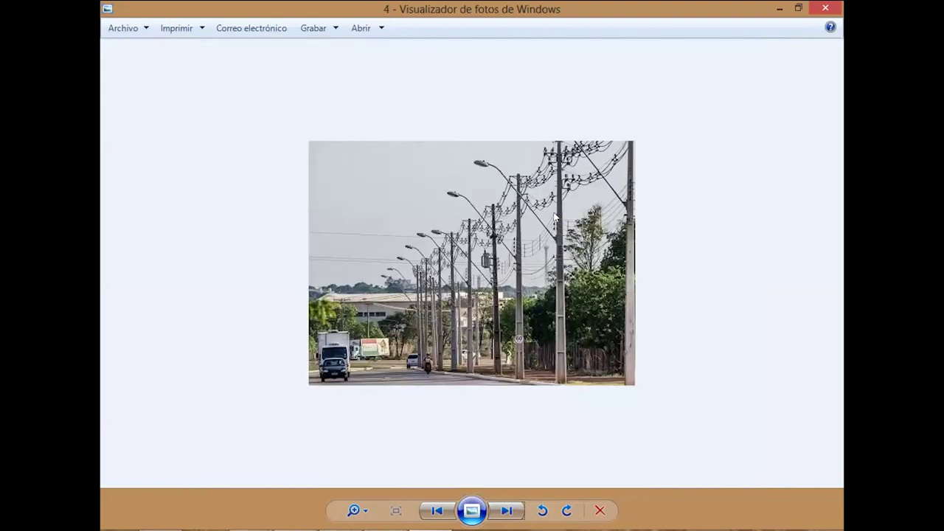
{"action": "key", "text": "Right"}
{"action": "key", "text": "Left"}
{"action": "key", "text": "Right"}
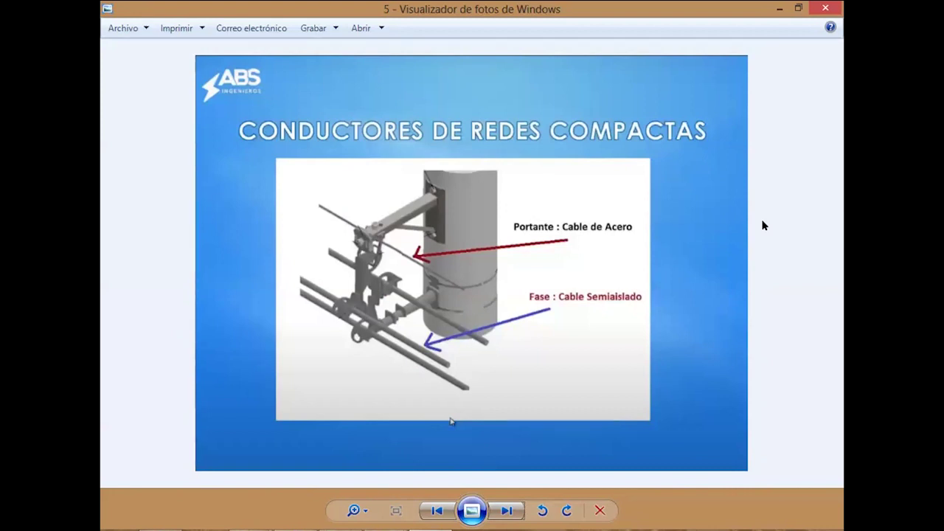
{"action": "key", "text": "Right"}
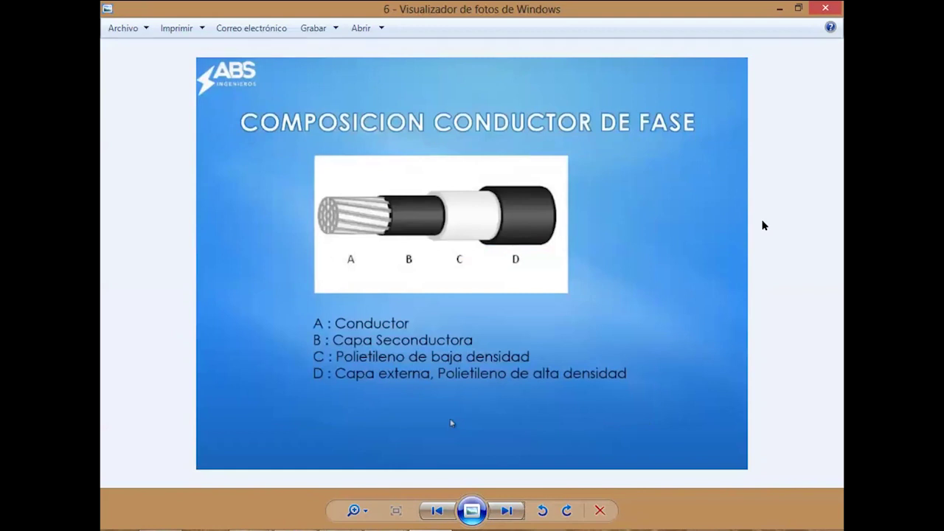
{"action": "key", "text": "Left"}
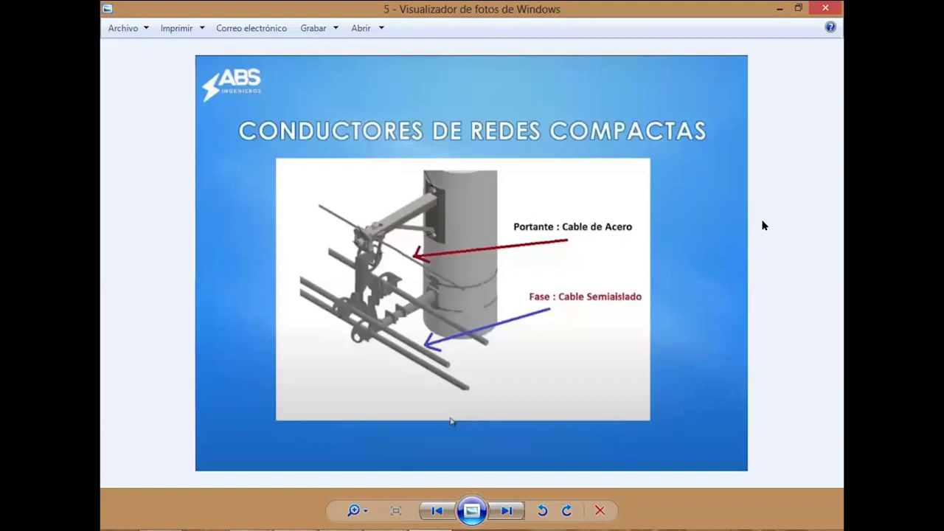
{"action": "key", "text": "Right"}
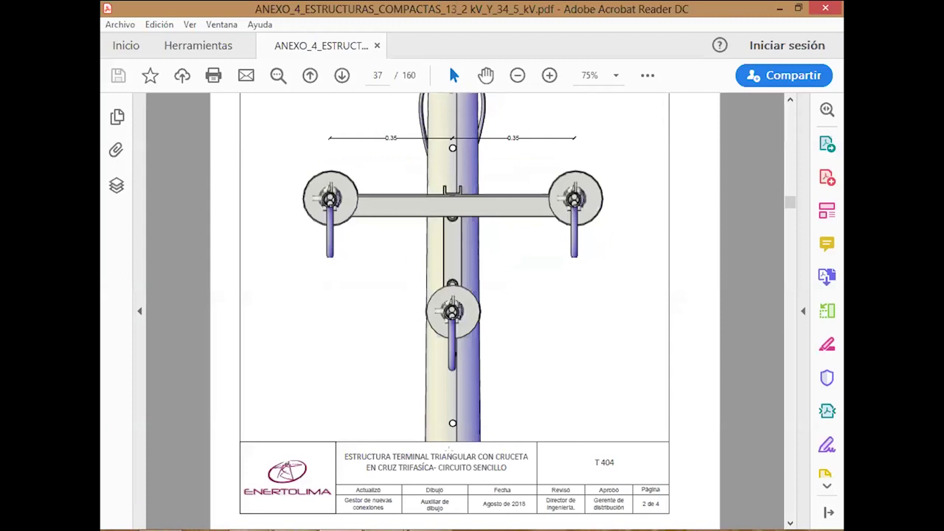
In the compact structures PDF, page back to the R 403 retention structure materials table on page 19
{"action": "key", "text": "alt+Tab"}
{"action": "left_click", "coordinate": [789, 126]}
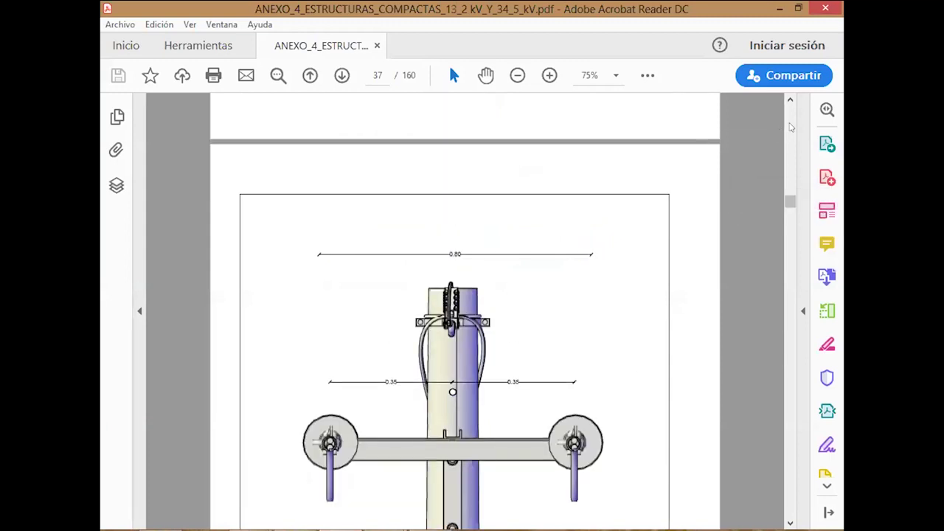
{"action": "left_click", "coordinate": [790, 122]}
{"action": "left_click", "coordinate": [790, 116]}
{"action": "left_click", "coordinate": [790, 116]}
{"action": "left_click", "coordinate": [790, 117]}
{"action": "left_click", "coordinate": [790, 118]}
{"action": "left_click", "coordinate": [790, 120]}
{"action": "left_click", "coordinate": [789, 122]}
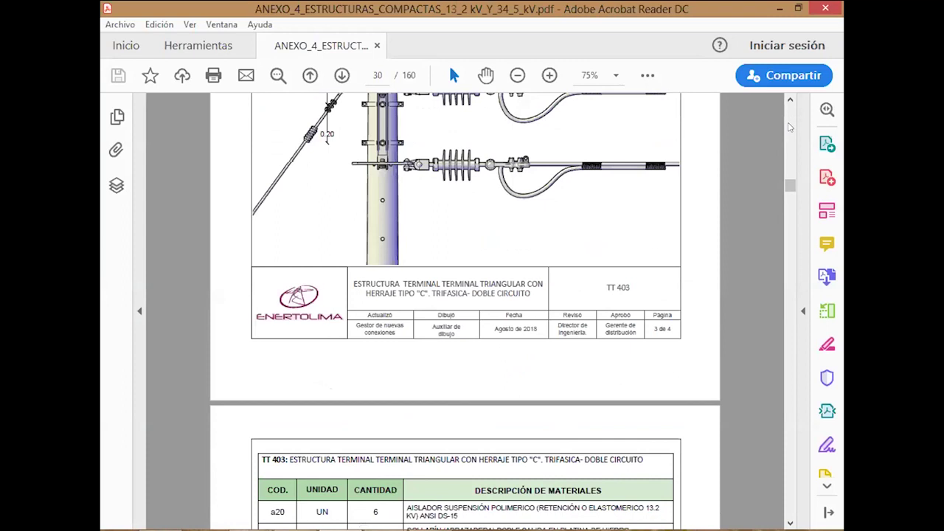
{"action": "left_click", "coordinate": [790, 124]}
{"action": "left_click", "coordinate": [789, 125]}
{"action": "left_click", "coordinate": [790, 127]}
{"action": "left_click", "coordinate": [789, 127]}
{"action": "left_click", "coordinate": [790, 127]}
{"action": "left_click", "coordinate": [790, 127]}
{"action": "left_click", "coordinate": [789, 127]}
{"action": "left_click", "coordinate": [789, 127]}
{"action": "left_click", "coordinate": [790, 127]}
{"action": "left_click", "coordinate": [789, 127]}
{"action": "left_click", "coordinate": [789, 126]}
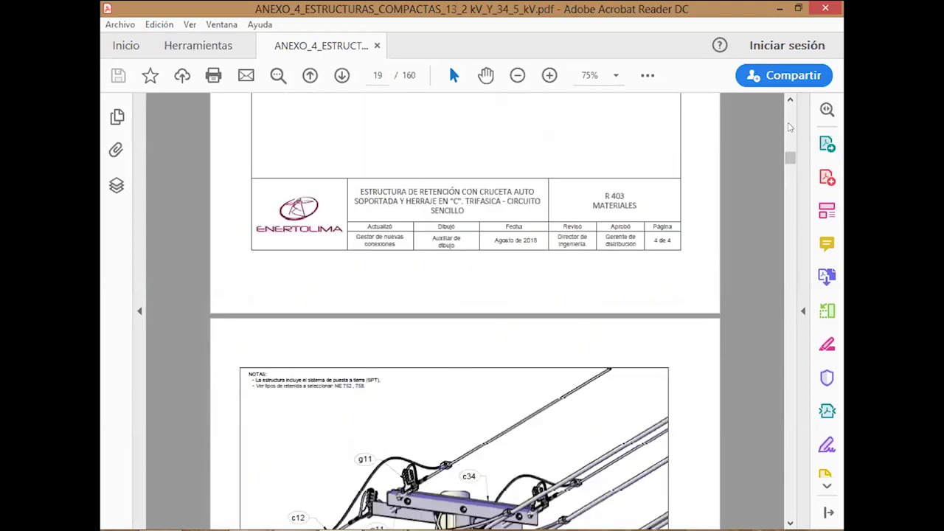
Return to the annex start and settle on page 2, the 'Estructura de paso con ménsula (0°-3°)' drawing
{"action": "scroll", "coordinate": [739, 227], "scroll_direction": "up", "scroll_amount": 5}
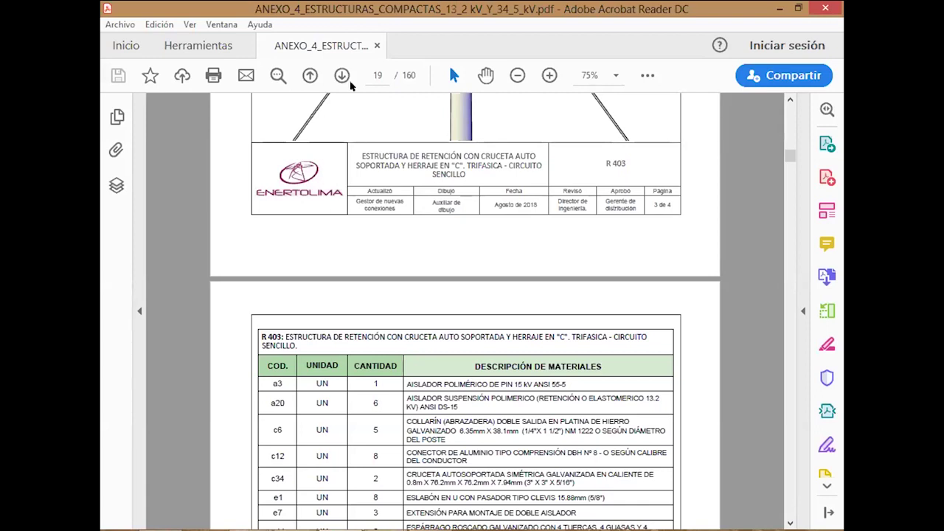
{"action": "scroll", "coordinate": [741, 267], "scroll_direction": "up", "scroll_amount": 10}
{"action": "scroll", "coordinate": [744, 267], "scroll_direction": "up", "scroll_amount": 5}
{"action": "scroll", "coordinate": [744, 267], "scroll_direction": "up", "scroll_amount": 5}
{"action": "scroll", "coordinate": [745, 272], "scroll_direction": "up", "scroll_amount": 5}
{"action": "scroll", "coordinate": [746, 273], "scroll_direction": "up", "scroll_amount": 5}
{"action": "scroll", "coordinate": [746, 272], "scroll_direction": "up", "scroll_amount": 5}
{"action": "scroll", "coordinate": [746, 272], "scroll_direction": "up", "scroll_amount": 5}
{"action": "key", "text": "Home"}
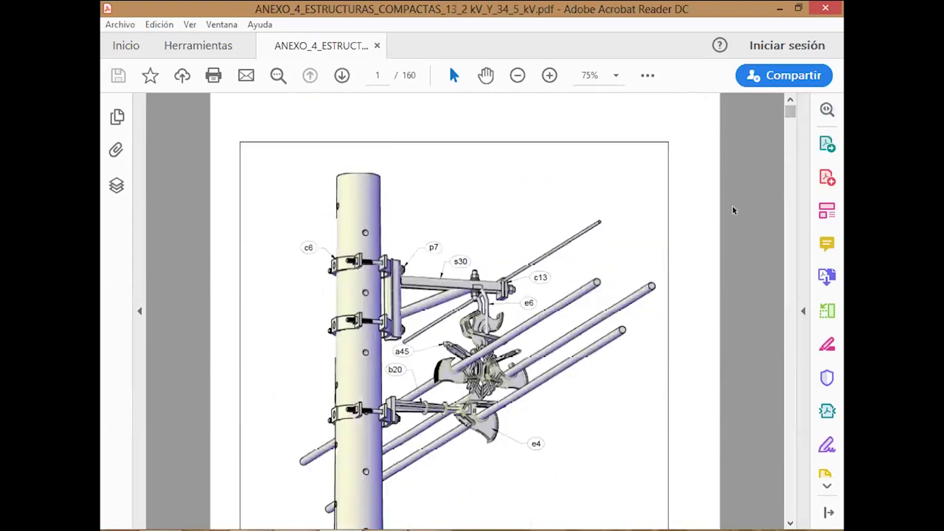
{"action": "scroll", "coordinate": [733, 206], "scroll_direction": "down", "scroll_amount": 5}
{"action": "scroll", "coordinate": [732, 226], "scroll_direction": "down", "scroll_amount": 5}
{"action": "scroll", "coordinate": [733, 227], "scroll_direction": "down", "scroll_amount": 5}
{"action": "scroll", "coordinate": [737, 238], "scroll_direction": "up", "scroll_amount": 5}
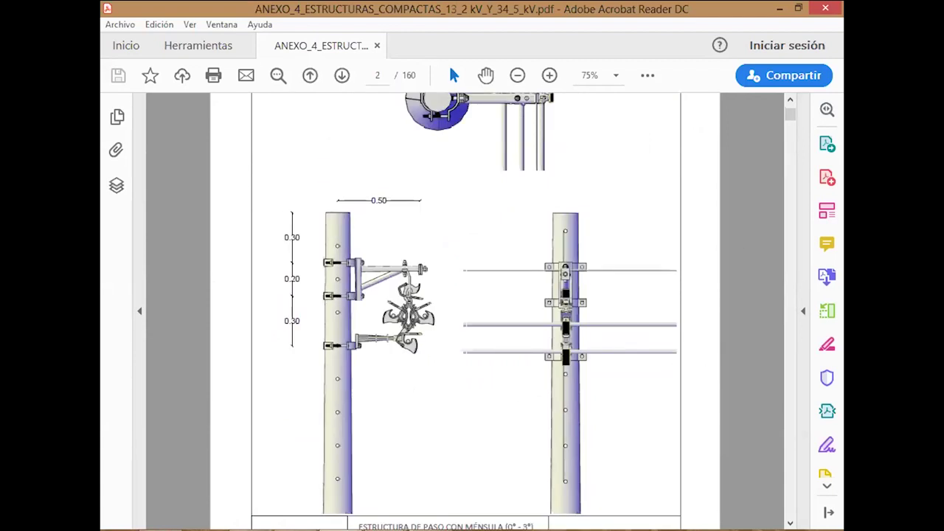
{"action": "key", "text": "alt+Tab"}
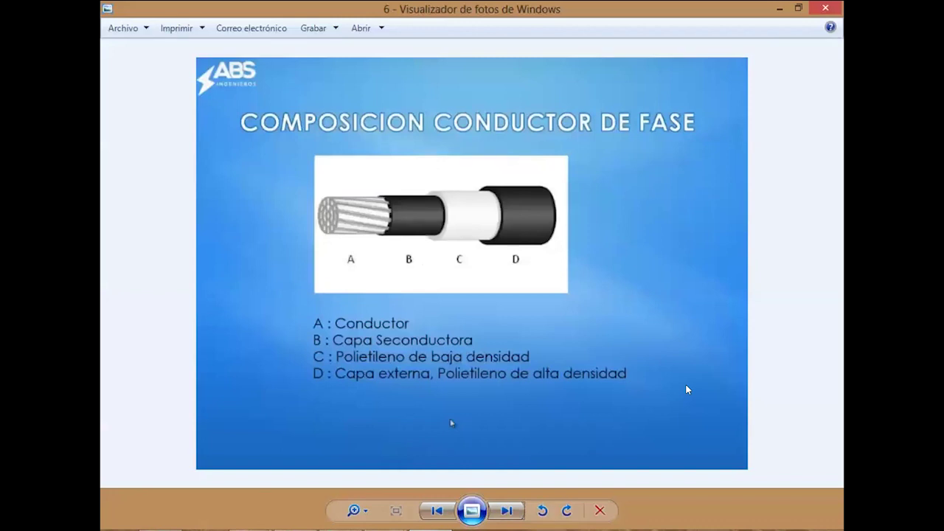
Go back two images to image 4, the roadside pole-line photo with streetlights
{"action": "key", "text": "Left"}
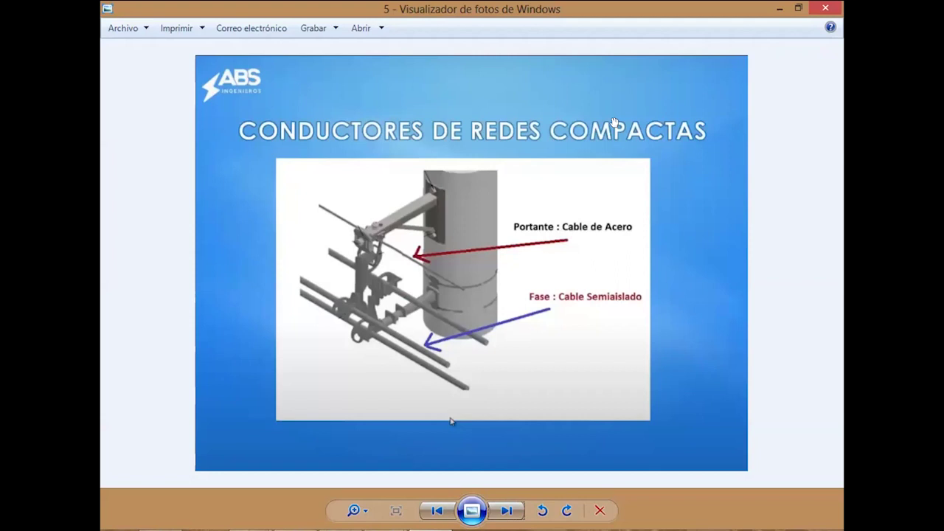
{"action": "key", "text": "Left"}
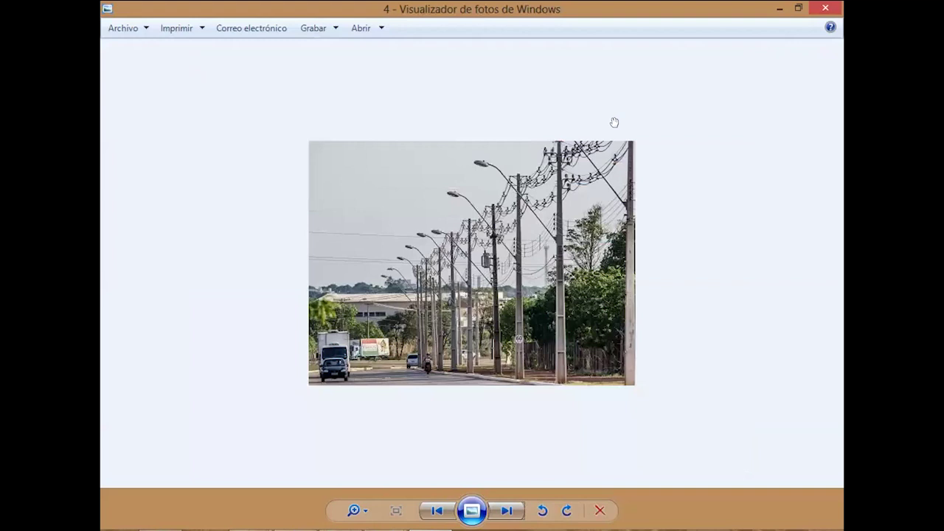
Zoom into the street poles photo, then advance to image 5, 'CONDUCTORES DE REDES COMPACTAS'
{"action": "scroll", "coordinate": [615, 122], "scroll_direction": "up", "scroll_amount": 3}
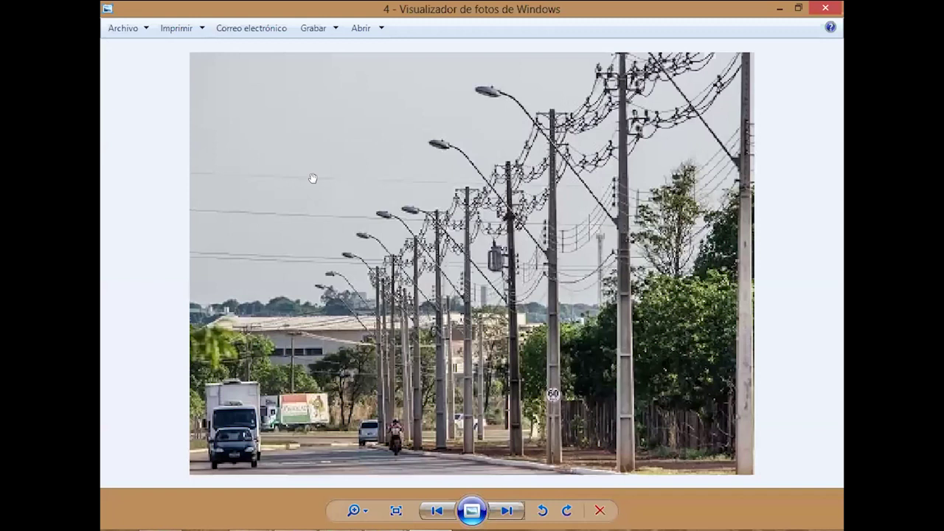
{"action": "key", "text": "Right"}
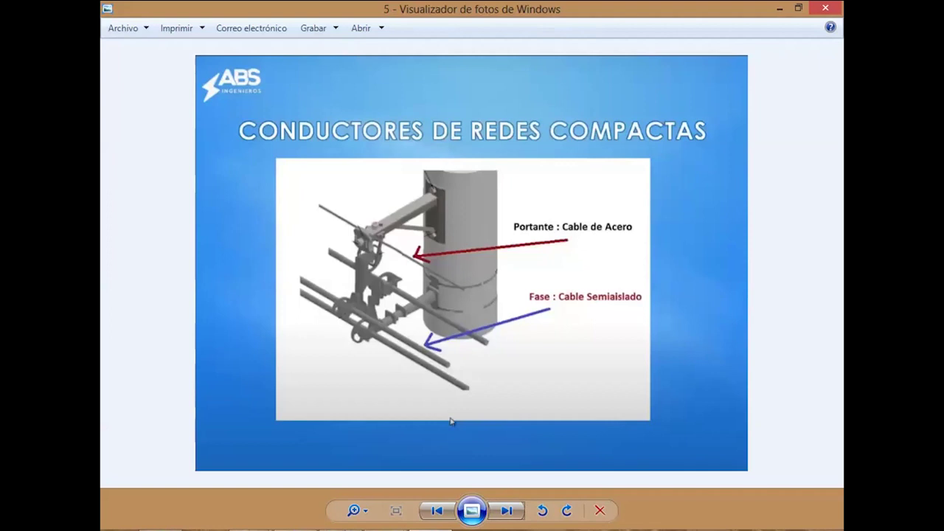
In the ANEXO_4 PDF, scroll from page 1's P 401 drawing and title block to its materials table on page 2
{"action": "key", "text": "alt+Tab"}
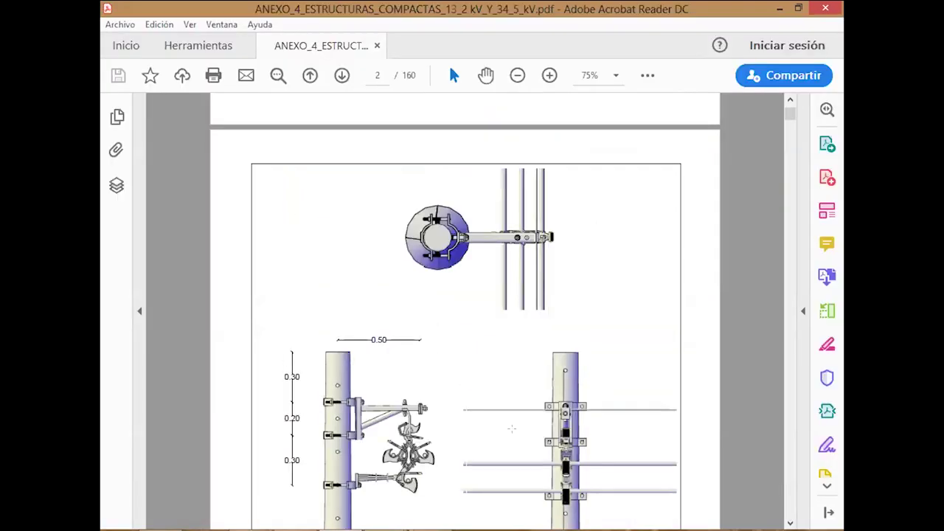
{"action": "scroll", "coordinate": [511, 429], "scroll_direction": "up", "scroll_amount": 1}
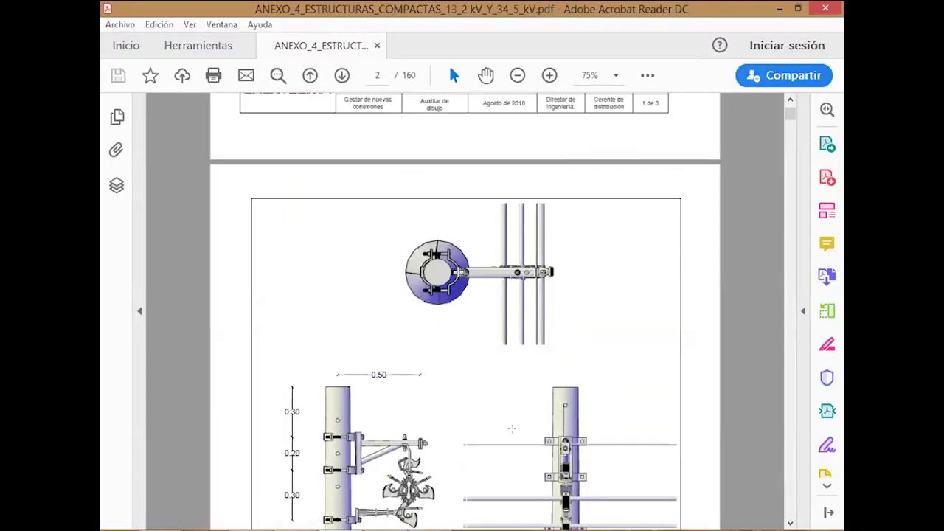
{"action": "scroll", "coordinate": [511, 429], "scroll_direction": "up", "scroll_amount": 8}
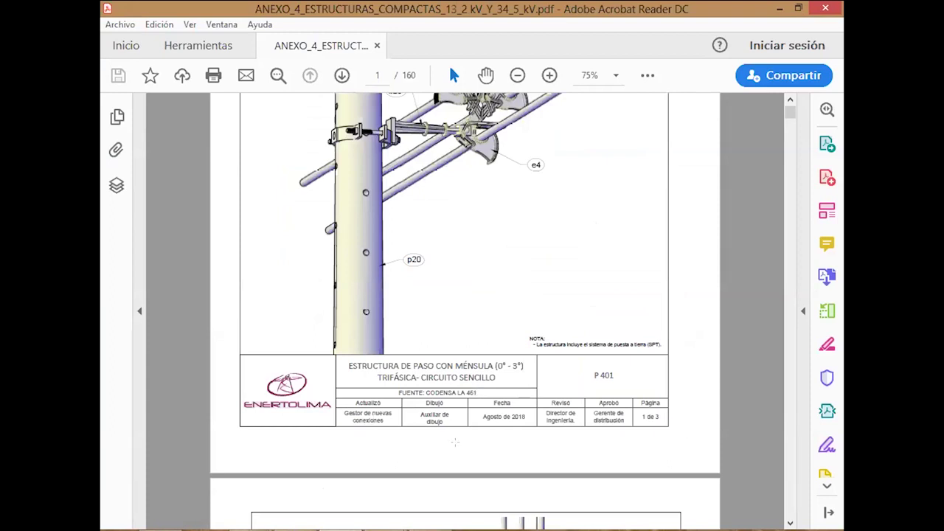
{"action": "scroll", "coordinate": [455, 442], "scroll_direction": "up", "scroll_amount": 4}
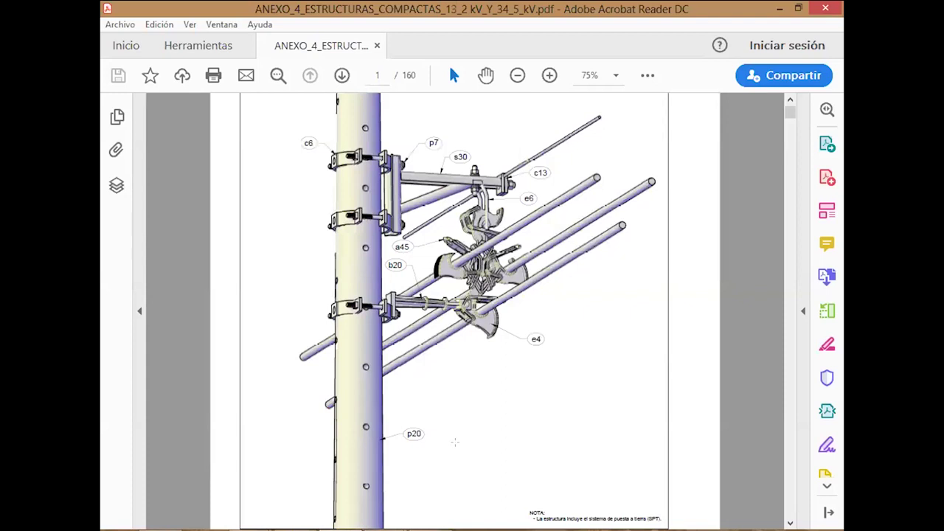
{"action": "scroll", "coordinate": [632, 440], "scroll_direction": "up", "scroll_amount": 2}
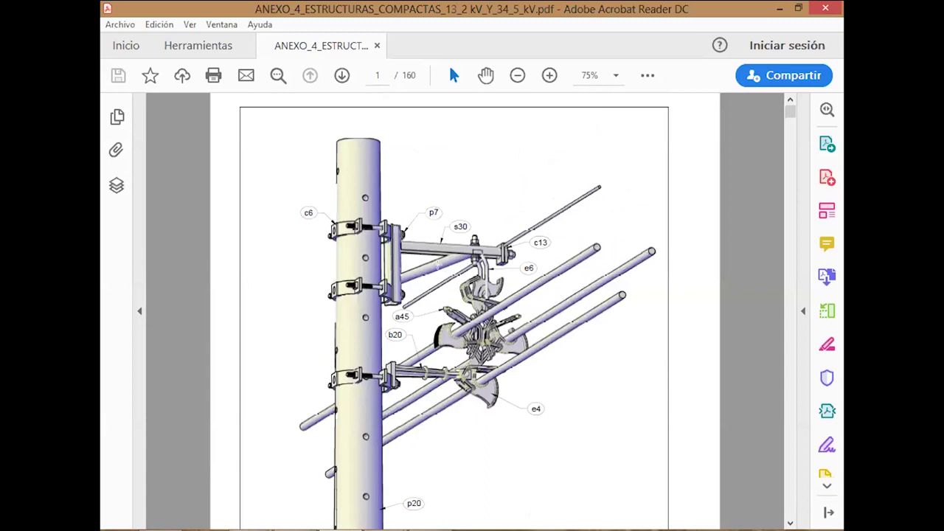
{"action": "scroll", "coordinate": [520, 384], "scroll_direction": "down", "scroll_amount": 1}
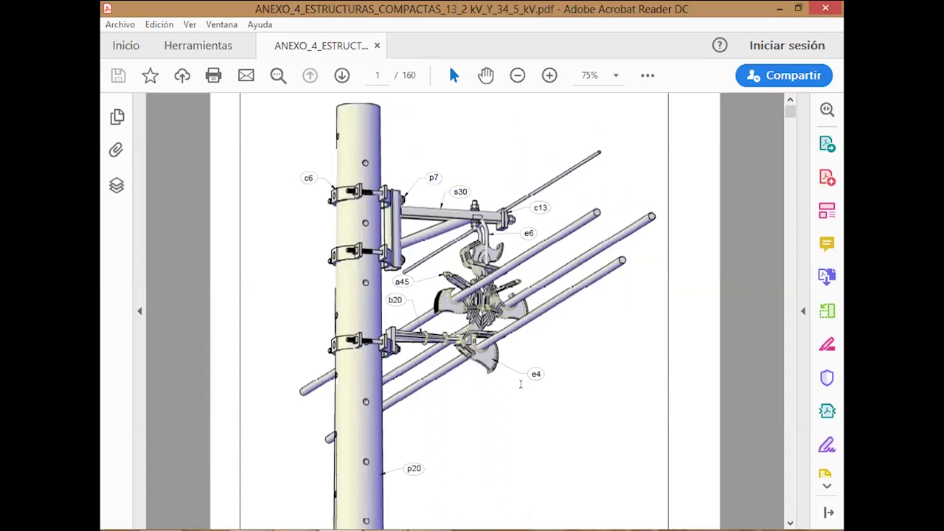
{"action": "scroll", "coordinate": [520, 384], "scroll_direction": "down", "scroll_amount": 6}
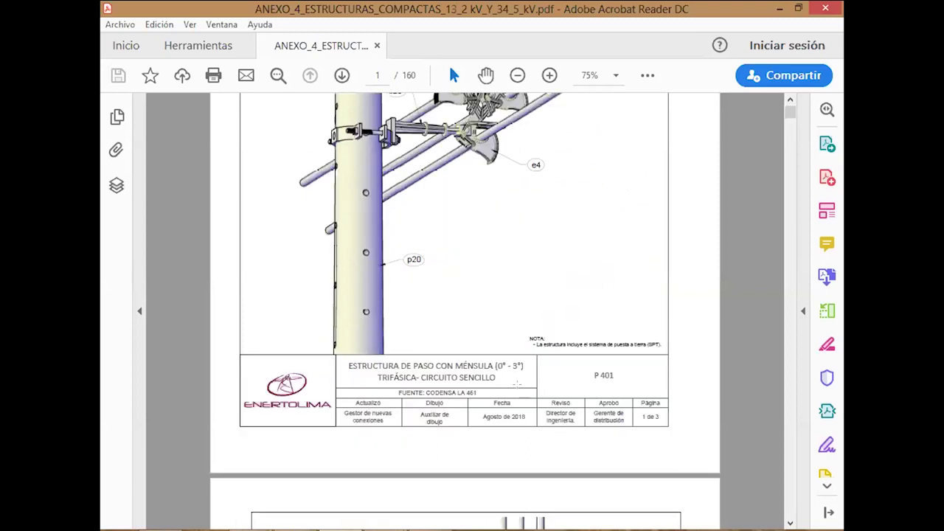
{"action": "scroll", "coordinate": [520, 387], "scroll_direction": "down", "scroll_amount": 15}
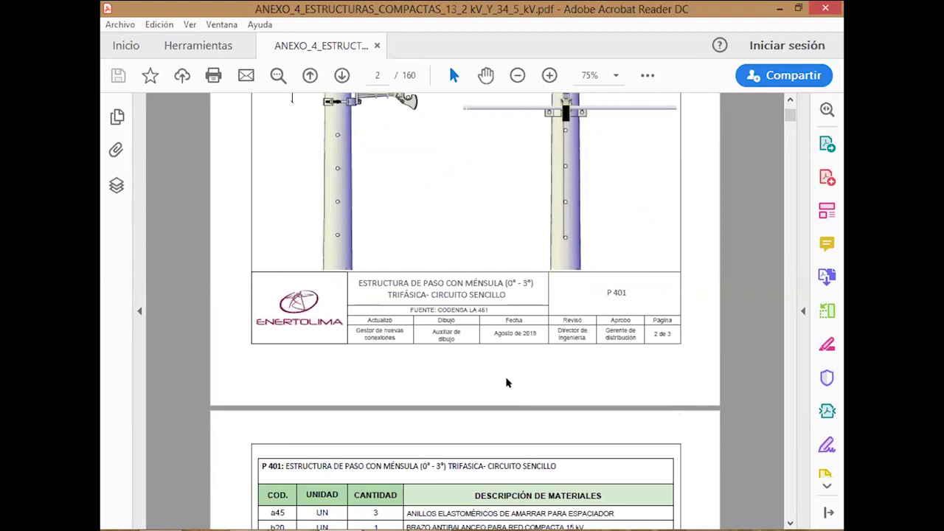
Scroll through the P 402, P 403, A 403 and R 403 drawings and materials tables to page 20
{"action": "scroll", "coordinate": [507, 382], "scroll_direction": "down", "scroll_amount": 6}
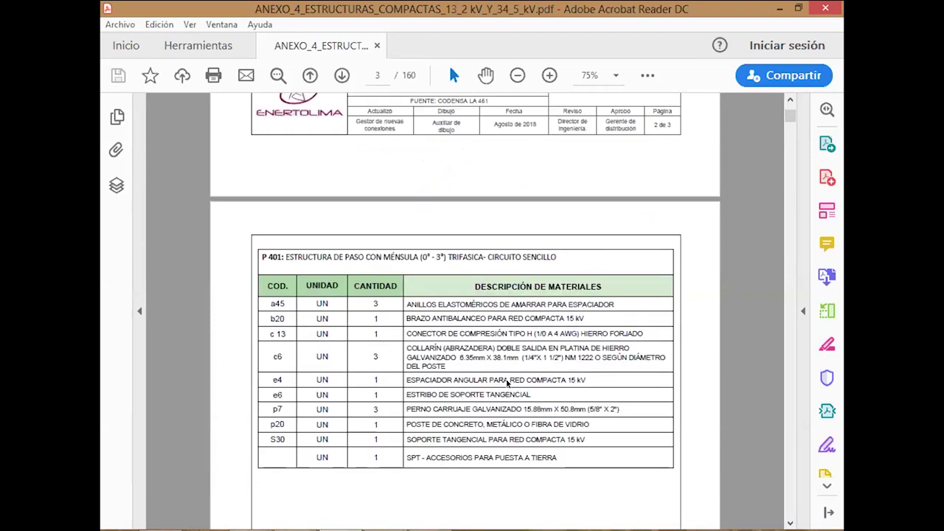
{"action": "scroll", "coordinate": [507, 383], "scroll_direction": "down", "scroll_amount": 15}
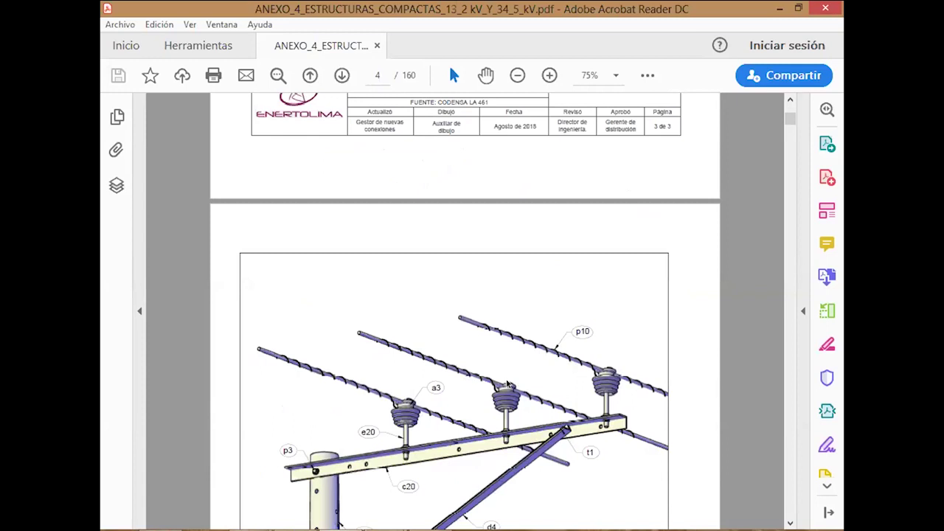
{"action": "scroll", "coordinate": [550, 356], "scroll_direction": "down", "scroll_amount": 6}
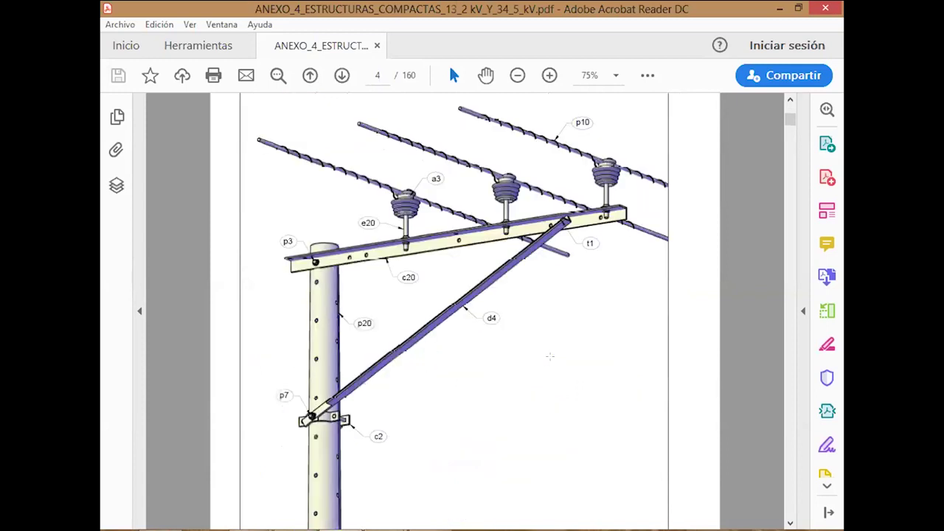
{"action": "scroll", "coordinate": [550, 356], "scroll_direction": "down", "scroll_amount": 10}
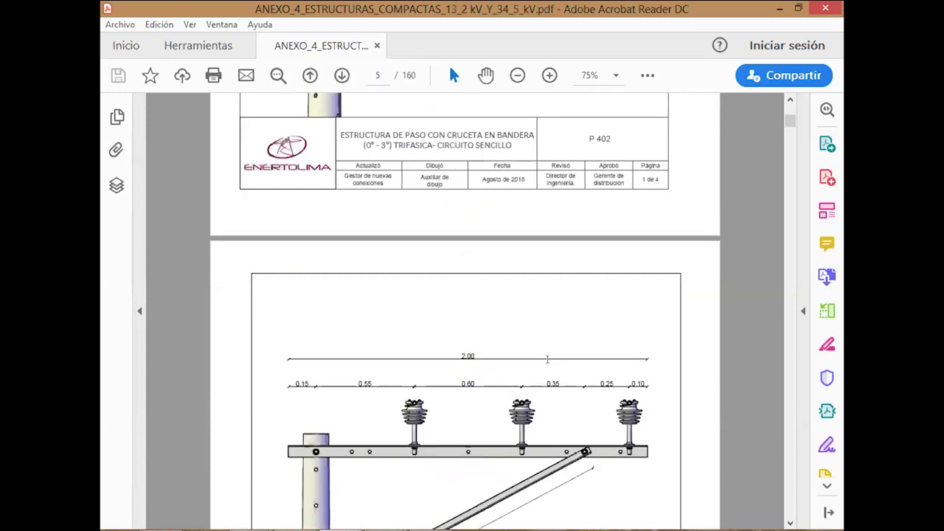
{"action": "scroll", "coordinate": [547, 360], "scroll_direction": "down", "scroll_amount": 15}
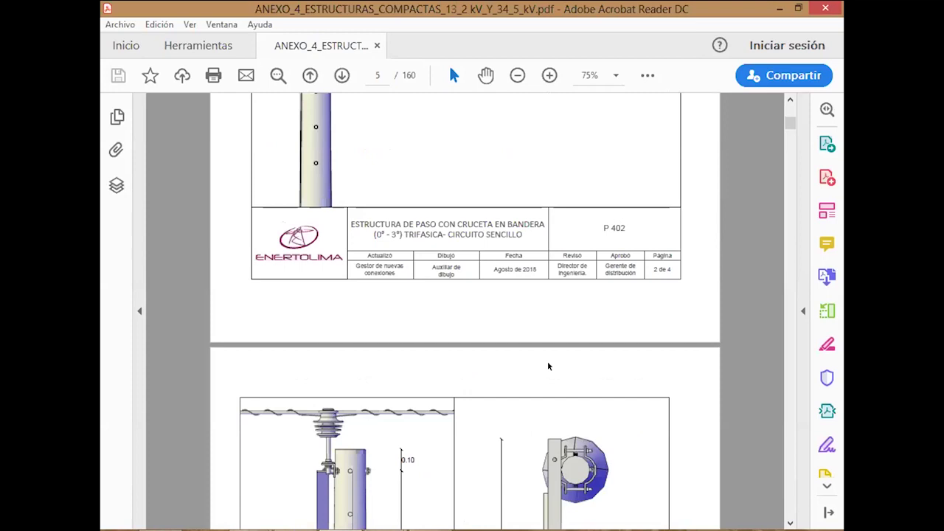
{"action": "scroll", "coordinate": [547, 361], "scroll_direction": "down", "scroll_amount": 20}
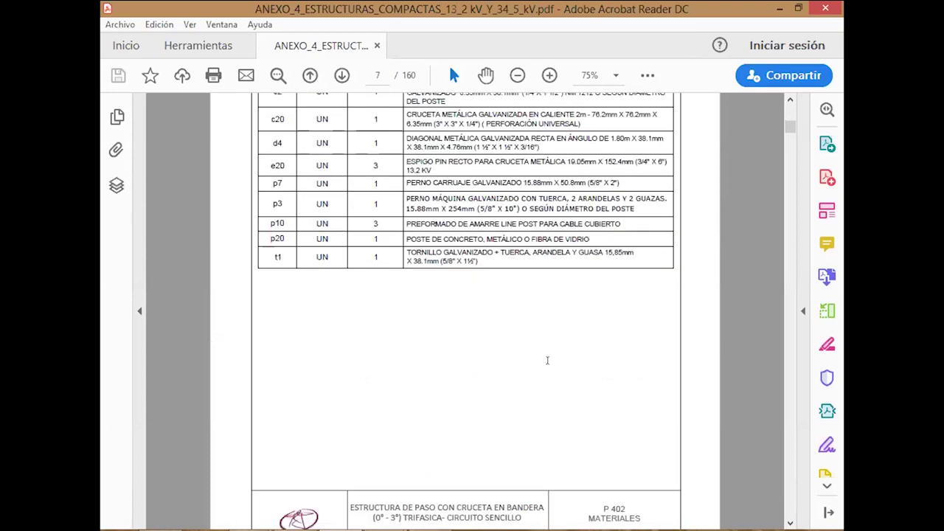
{"action": "scroll", "coordinate": [546, 361], "scroll_direction": "down", "scroll_amount": 15}
{"action": "scroll", "coordinate": [546, 361], "scroll_direction": "down", "scroll_amount": 15}
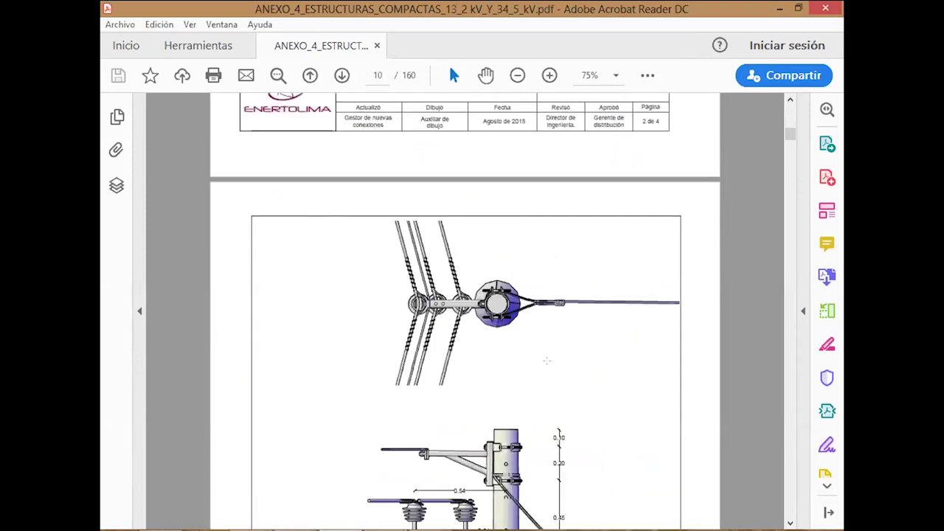
{"action": "scroll", "coordinate": [547, 361], "scroll_direction": "down", "scroll_amount": 5}
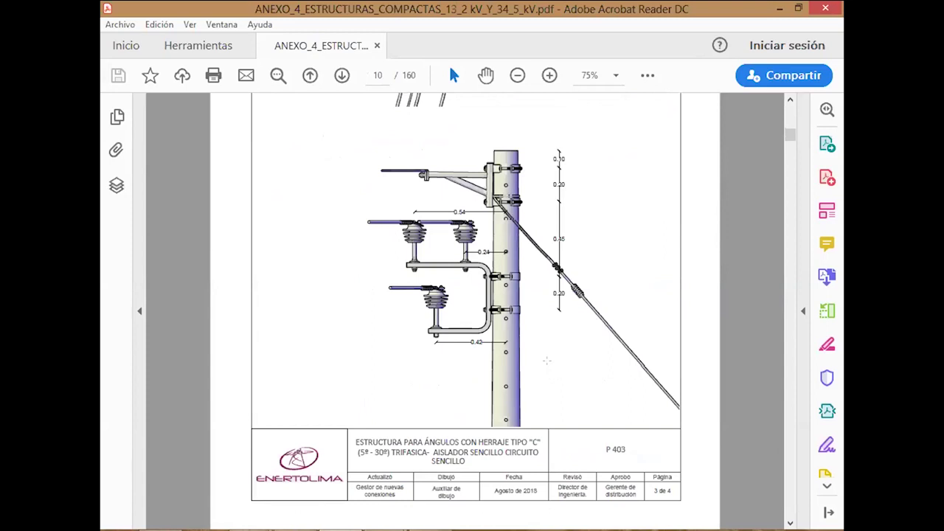
{"action": "scroll", "coordinate": [547, 361], "scroll_direction": "down", "scroll_amount": 4}
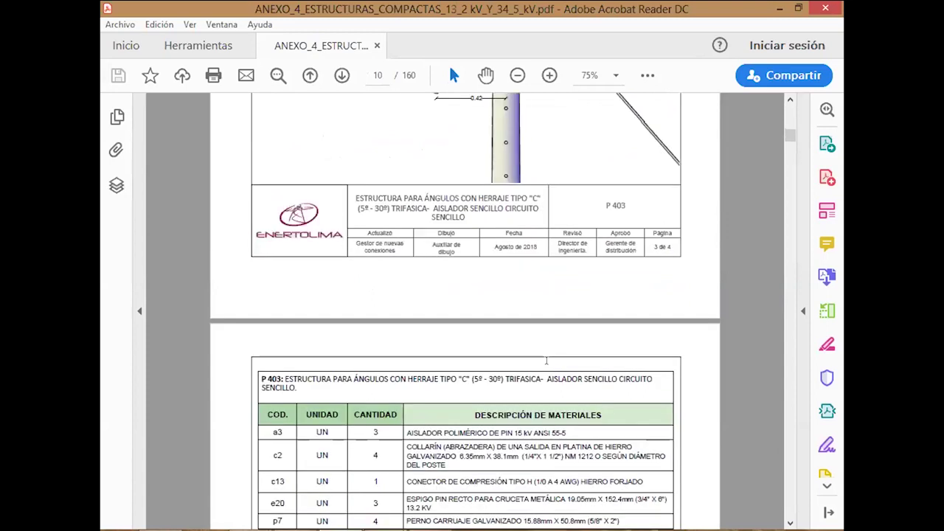
{"action": "scroll", "coordinate": [602, 381], "scroll_direction": "down", "scroll_amount": 20}
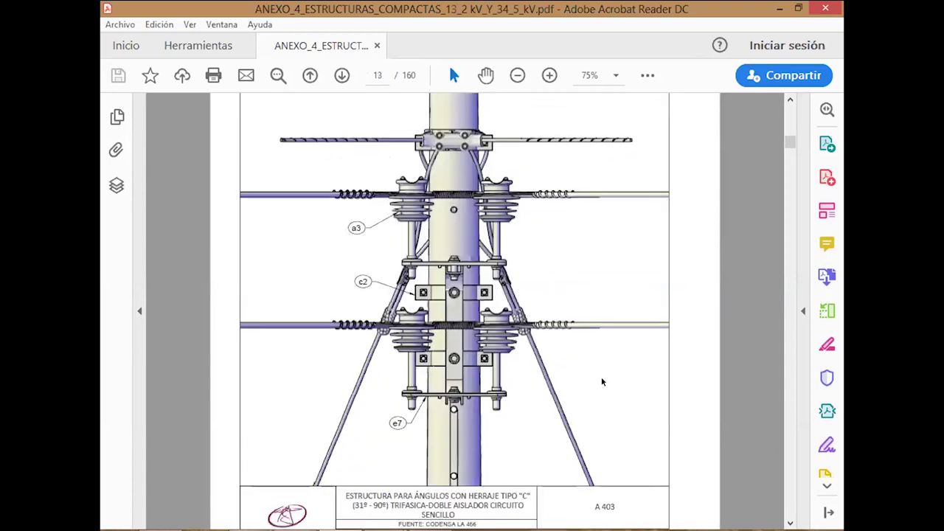
{"action": "scroll", "coordinate": [674, 400], "scroll_direction": "down", "scroll_amount": 10}
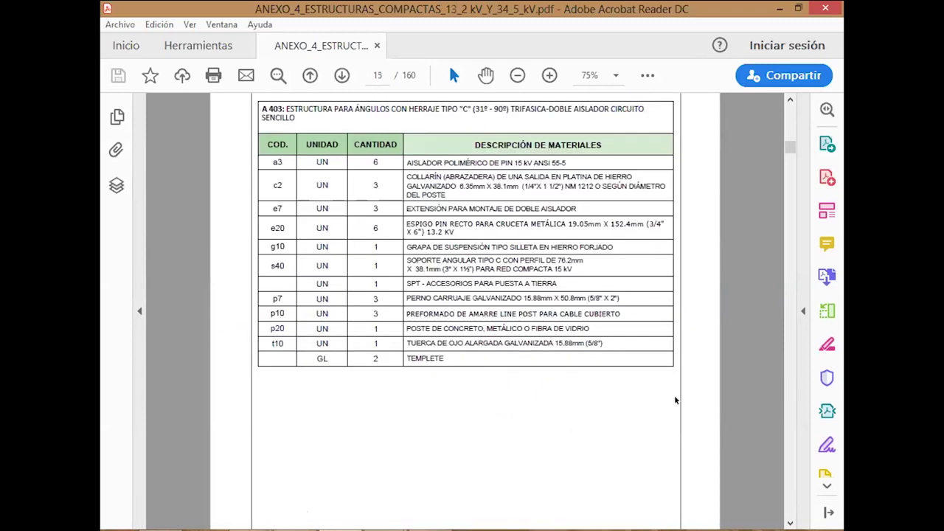
{"action": "scroll", "coordinate": [624, 415], "scroll_direction": "down", "scroll_amount": 8}
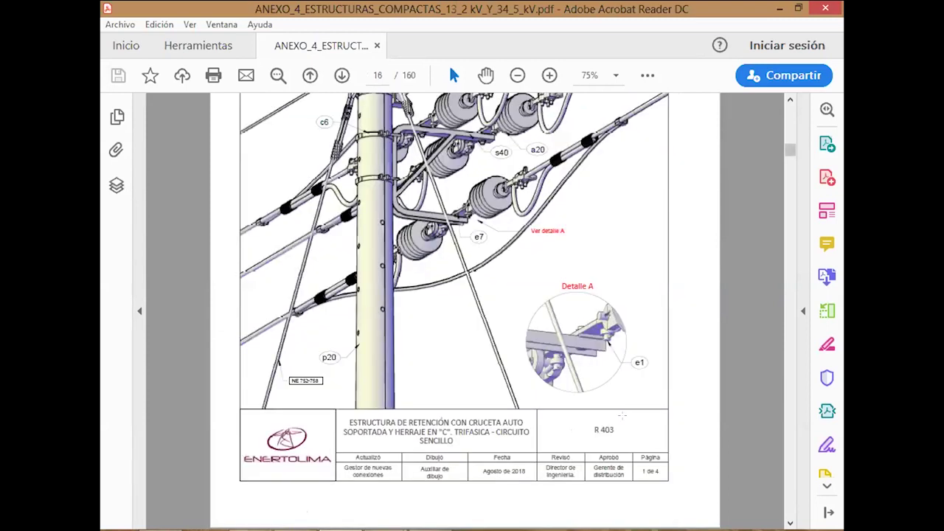
{"action": "scroll", "coordinate": [621, 417], "scroll_direction": "up", "scroll_amount": 3}
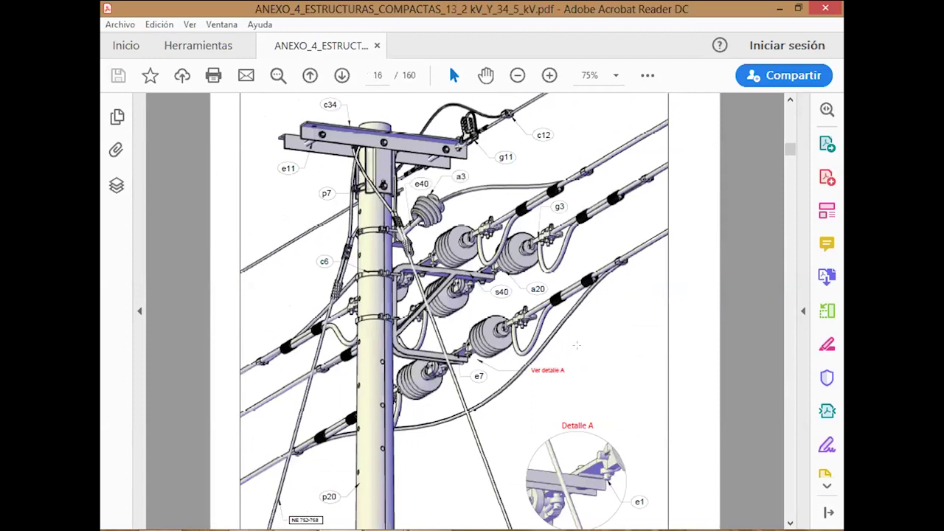
{"action": "scroll", "coordinate": [579, 339], "scroll_direction": "down", "scroll_amount": 10}
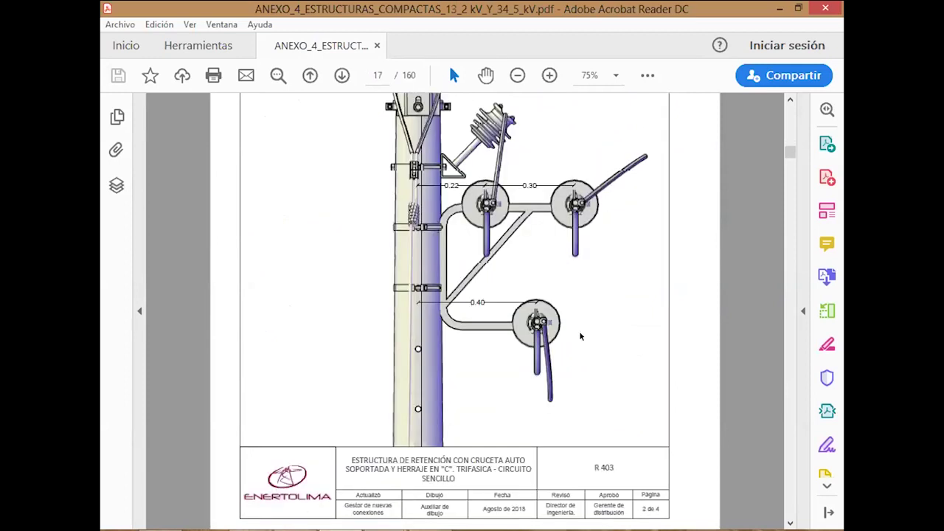
{"action": "scroll", "coordinate": [580, 337], "scroll_direction": "down", "scroll_amount": 3, "text": "ctrl"}
{"action": "scroll", "coordinate": [579, 328], "scroll_direction": "up", "scroll_amount": 2, "text": "ctrl"}
{"action": "scroll", "coordinate": [612, 261], "scroll_direction": "up", "scroll_amount": 5}
{"action": "scroll", "coordinate": [612, 261], "scroll_direction": "down", "scroll_amount": 3}
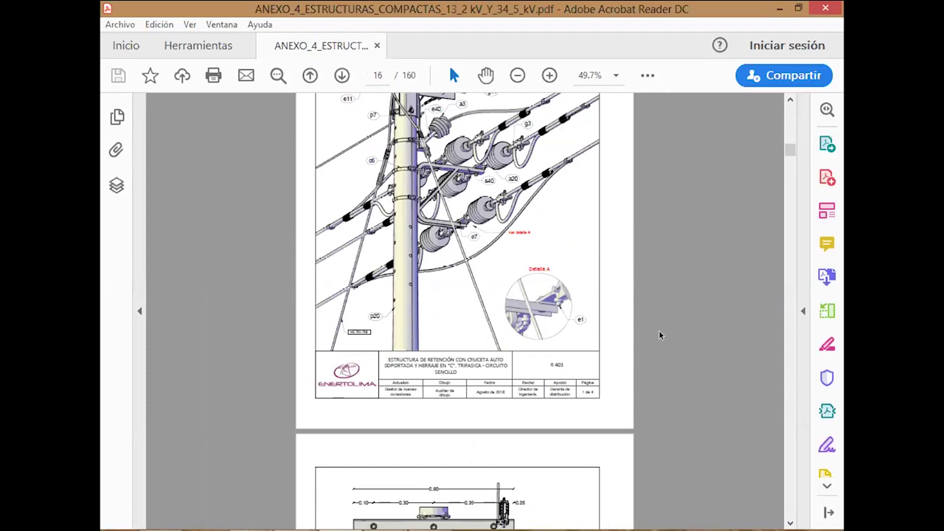
{"action": "scroll", "coordinate": [660, 336], "scroll_direction": "down", "scroll_amount": 6}
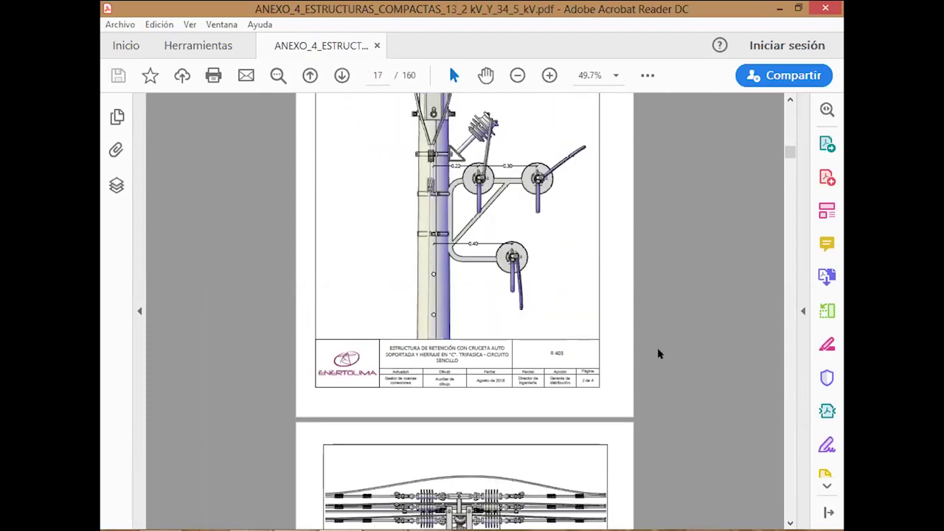
{"action": "scroll", "coordinate": [660, 354], "scroll_direction": "down", "scroll_amount": 10}
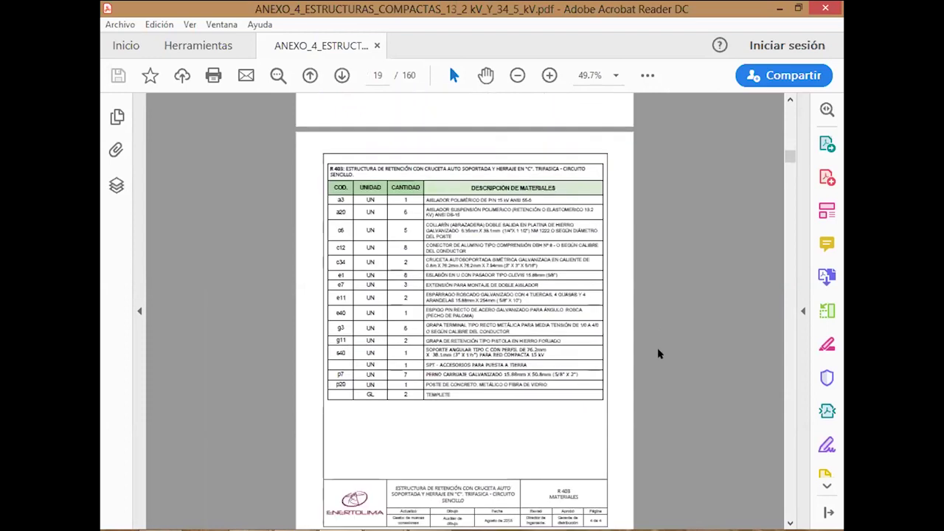
{"action": "scroll", "coordinate": [661, 355], "scroll_direction": "down", "scroll_amount": 5}
{"action": "scroll", "coordinate": [660, 354], "scroll_direction": "down", "scroll_amount": 3}
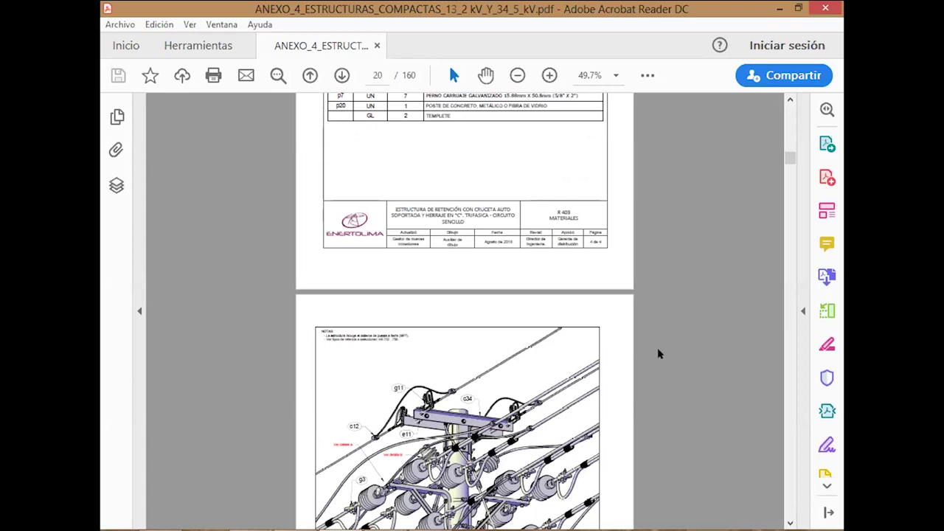
In DLT-CAD, pan around the TopografiaXYZ_ABS_RC3.DLT profile, then open Bases de Datos Generales
{"action": "left_click", "coordinate": [375, 438]}
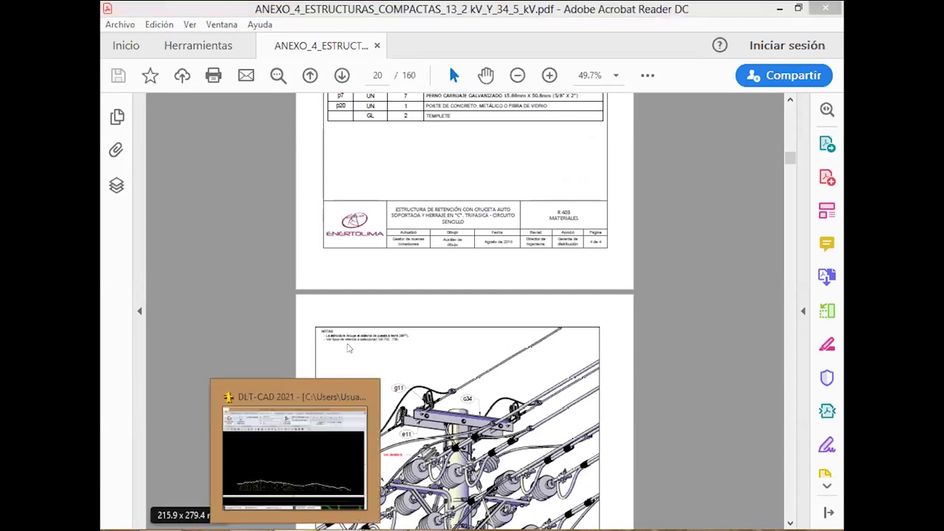
{"action": "scroll", "coordinate": [301, 325], "scroll_direction": "up", "scroll_amount": 2}
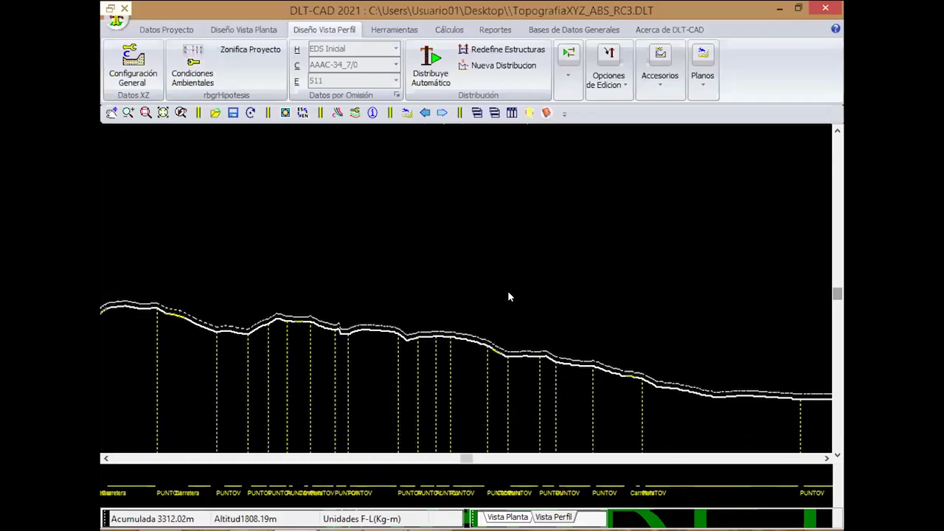
{"action": "scroll", "coordinate": [508, 295], "scroll_direction": "down", "scroll_amount": 2}
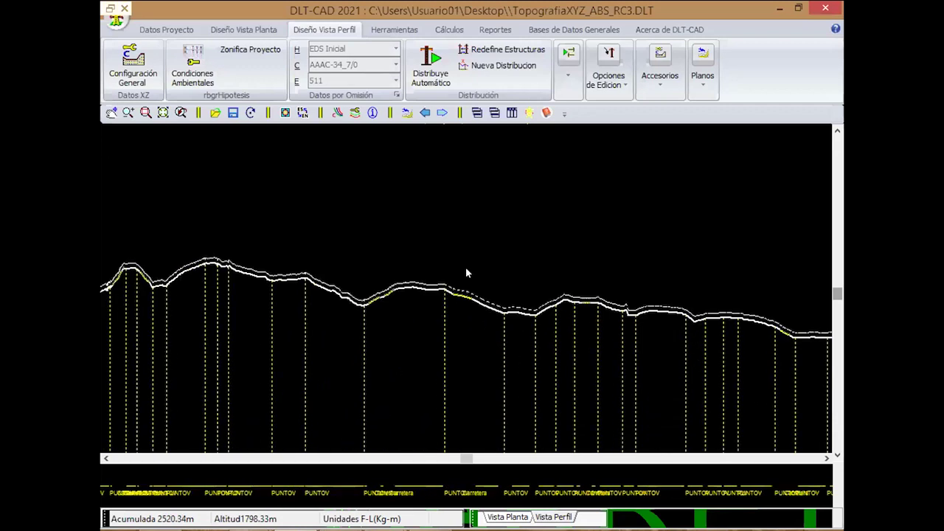
{"action": "scroll", "coordinate": [466, 273], "scroll_direction": "down", "scroll_amount": 1}
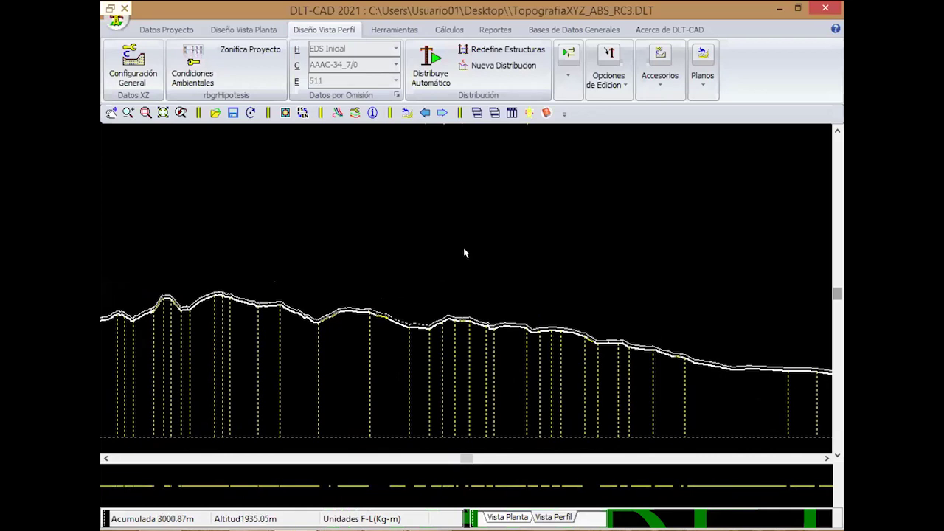
{"action": "scroll", "coordinate": [419, 230], "scroll_direction": "right", "scroll_amount": 2}
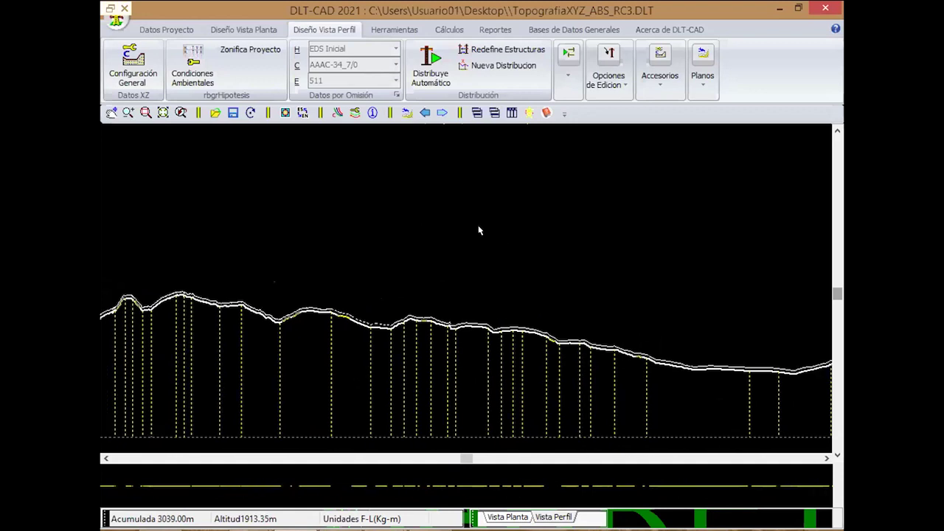
{"action": "scroll", "coordinate": [450, 224], "scroll_direction": "right", "scroll_amount": 2}
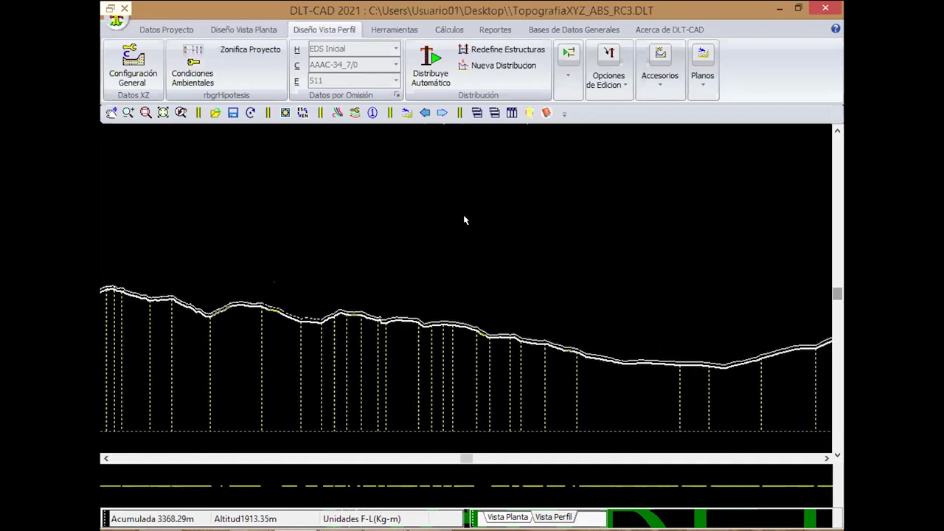
{"action": "scroll", "coordinate": [382, 194], "scroll_direction": "left", "scroll_amount": 5}
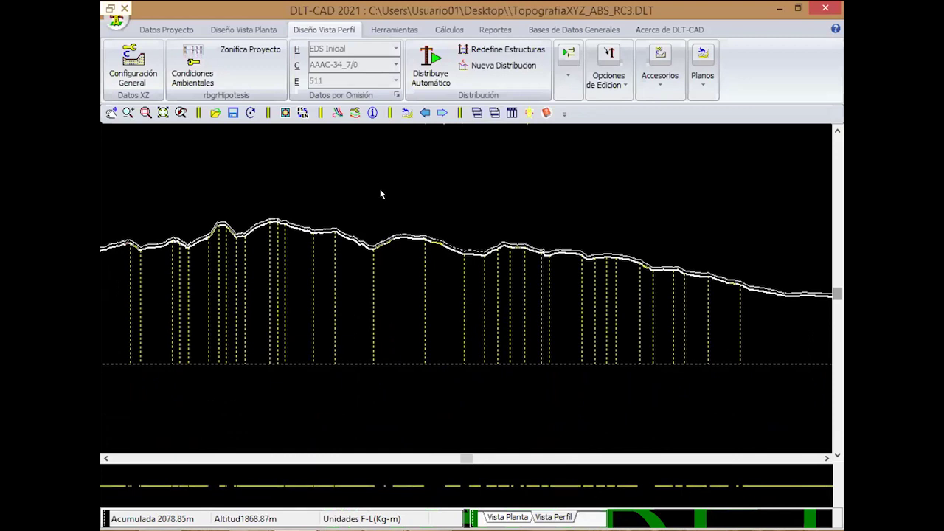
{"action": "left_click", "coordinate": [576, 30]}
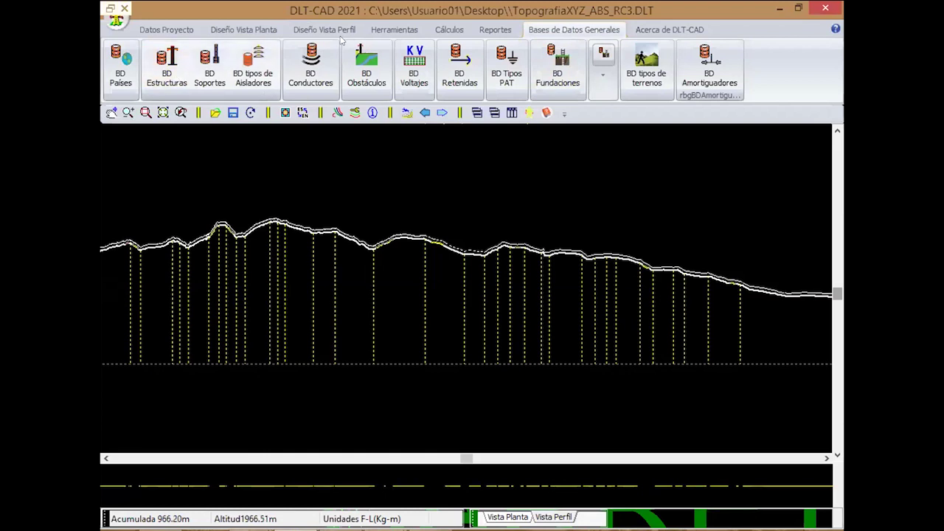
Open BD Estructuras (Estructuras_ETOLIMA.DAT) and browse the P402, A403 and A405 compact structure records
{"action": "left_click", "coordinate": [167, 67]}
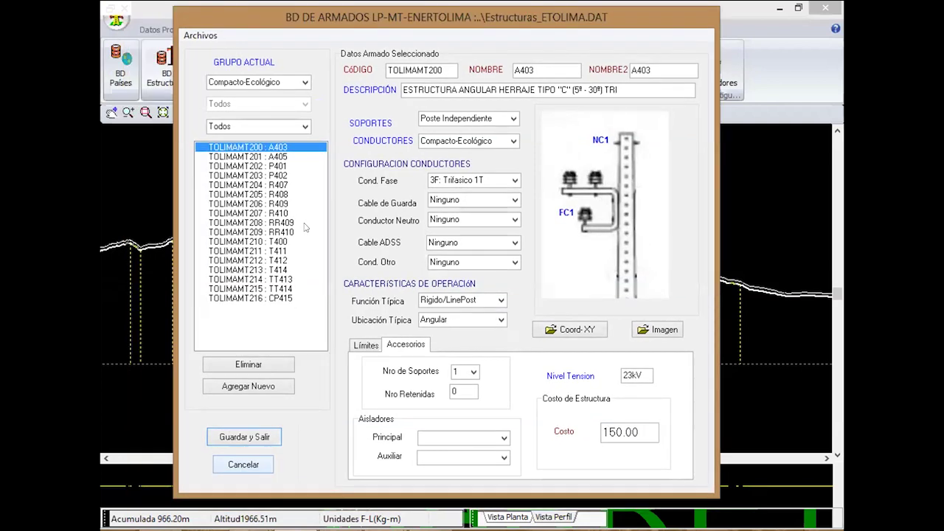
{"action": "left_click", "coordinate": [275, 157]}
{"action": "left_click", "coordinate": [281, 175]}
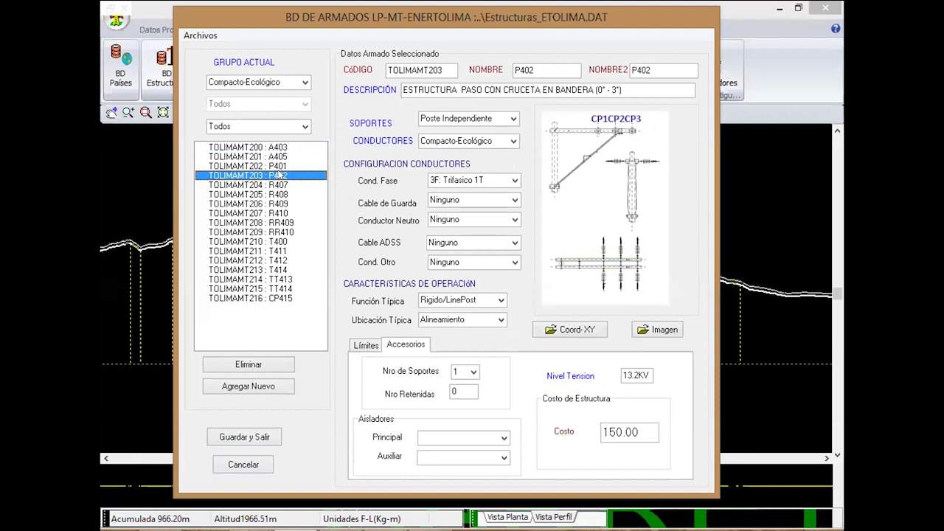
{"action": "left_click", "coordinate": [276, 148]}
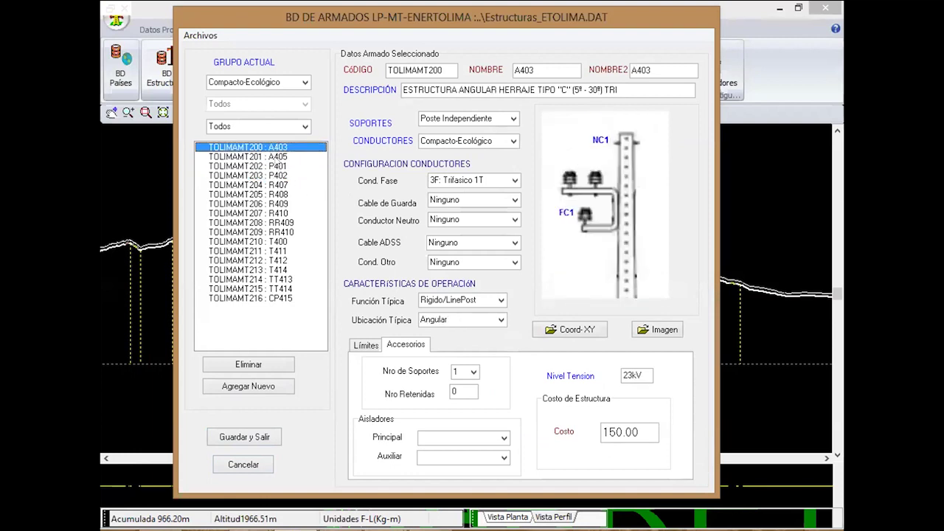
{"action": "left_click", "coordinate": [276, 158]}
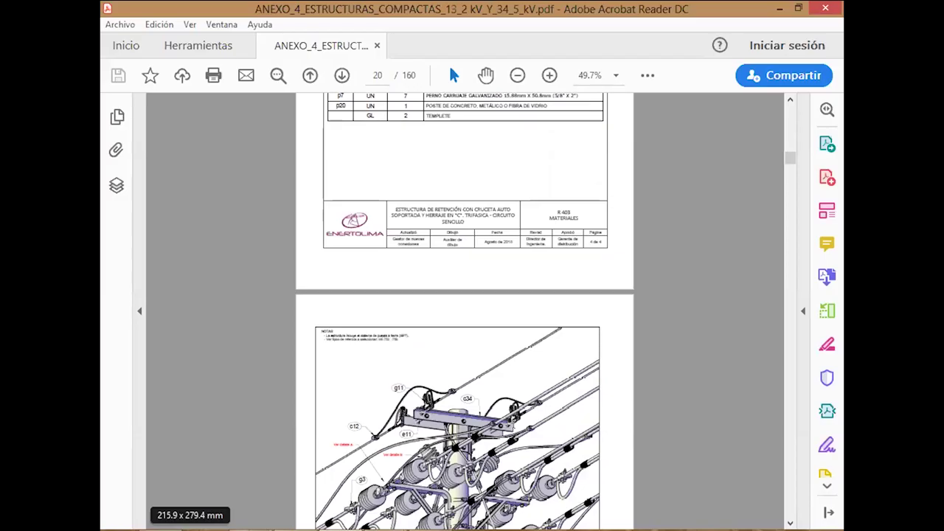
Scroll the annex PDF back from page 20 to the pole assembly drawing on page 17
{"action": "scroll", "coordinate": [512, 425], "scroll_direction": "up", "scroll_amount": 10}
{"action": "scroll", "coordinate": [512, 425], "scroll_direction": "up", "scroll_amount": 1}
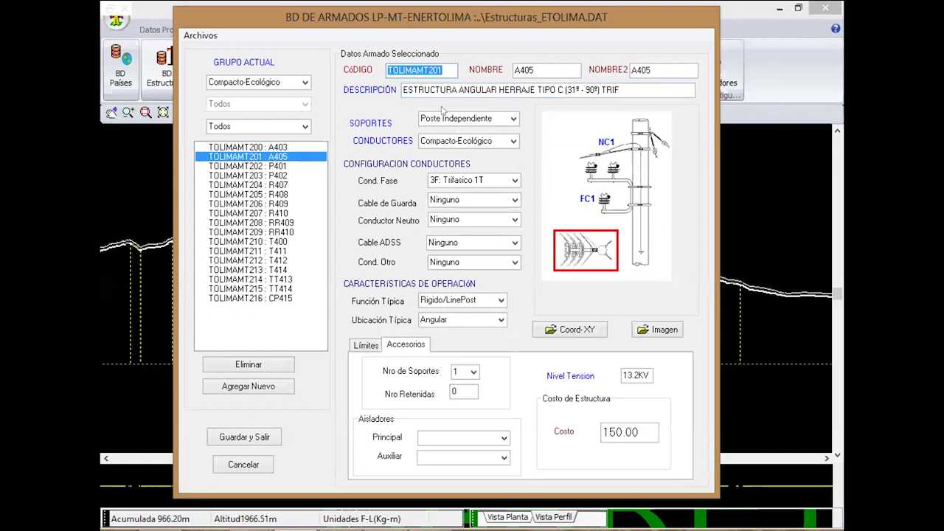
{"action": "key", "text": "Tab"}
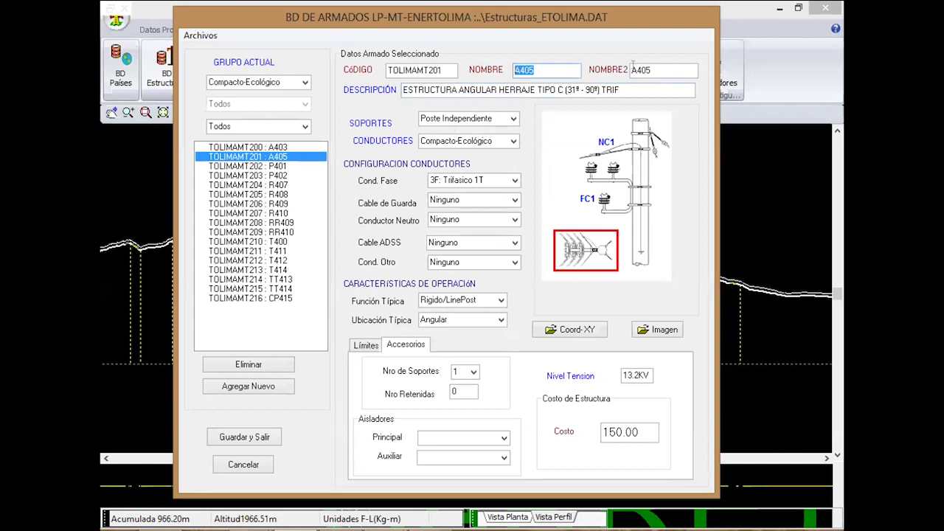
{"action": "key", "text": "Tab"}
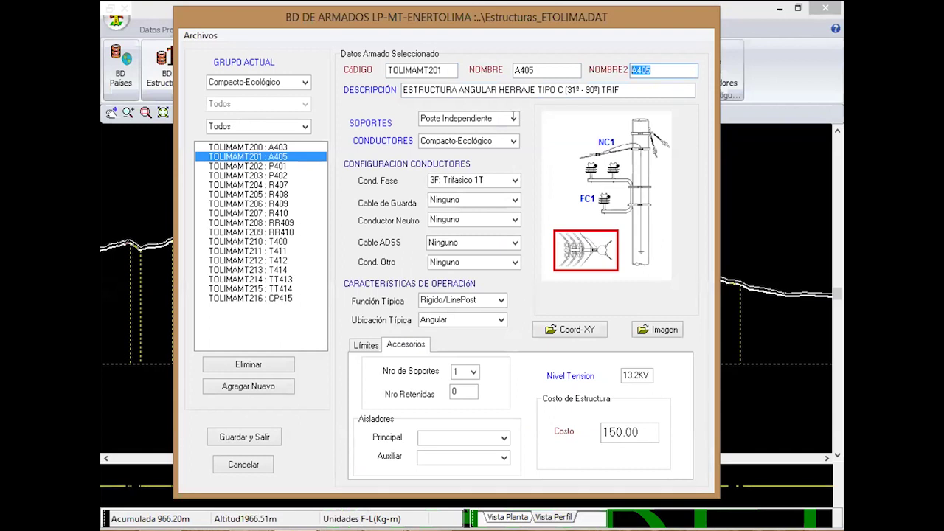
{"action": "left_click", "coordinate": [514, 119]}
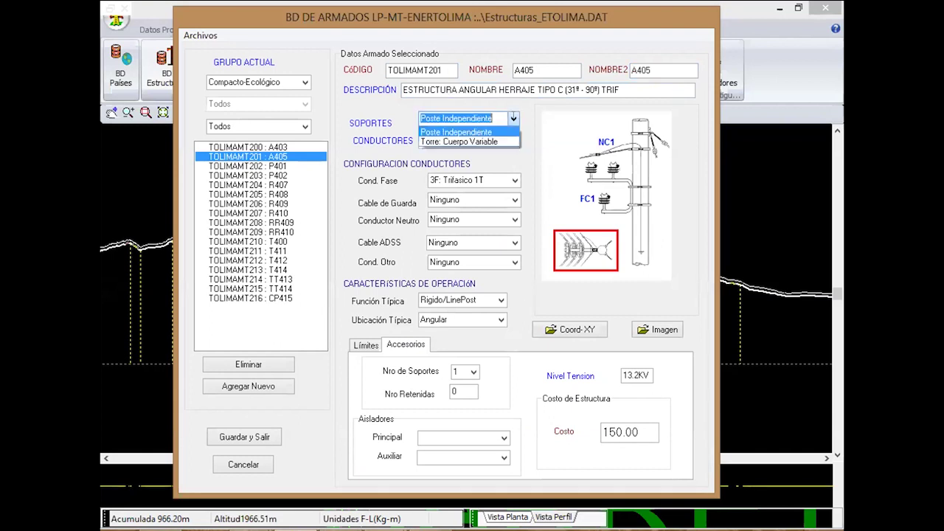
{"action": "key", "text": "Escape"}
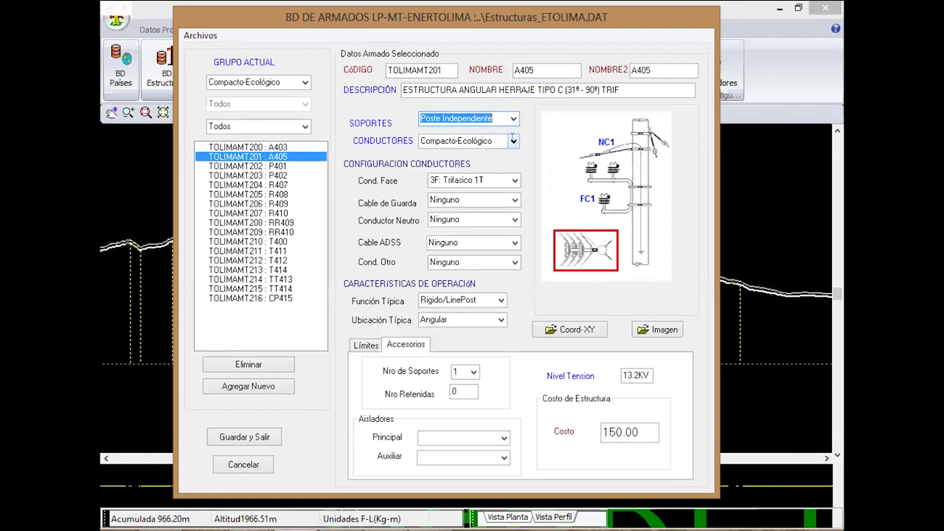
{"action": "left_click", "coordinate": [512, 140]}
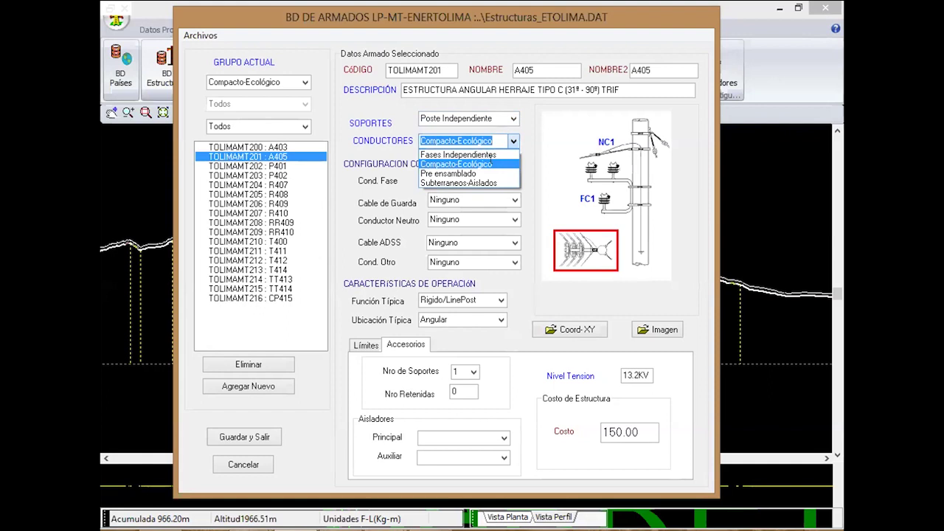
{"action": "left_click", "coordinate": [491, 159]}
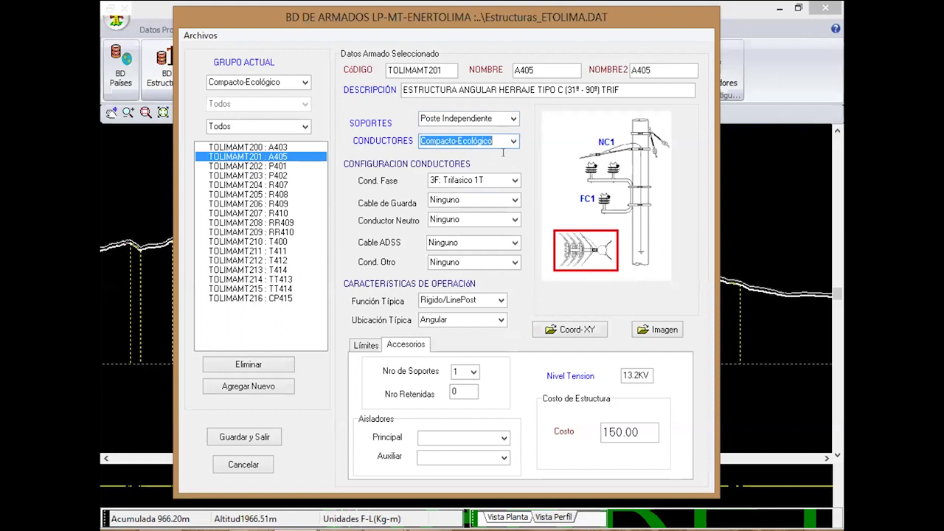
{"action": "left_click", "coordinate": [512, 178]}
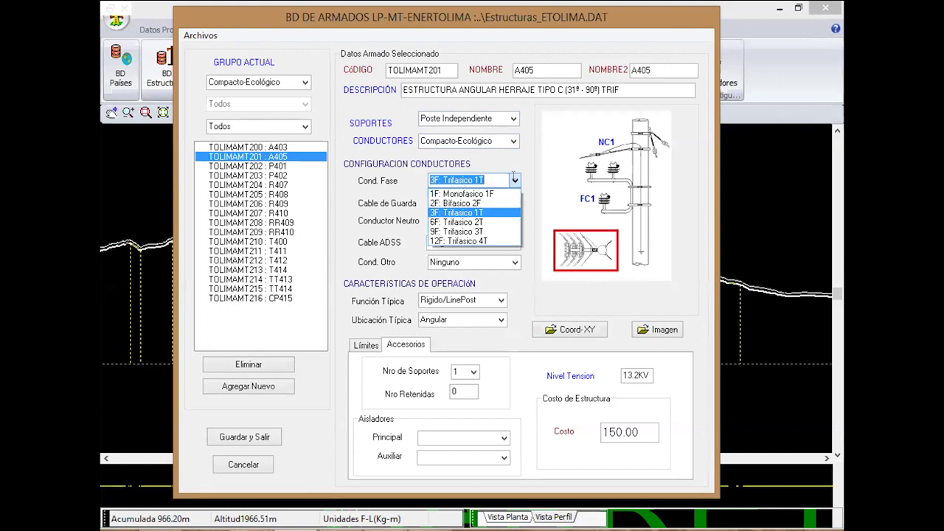
{"action": "left_click", "coordinate": [514, 174]}
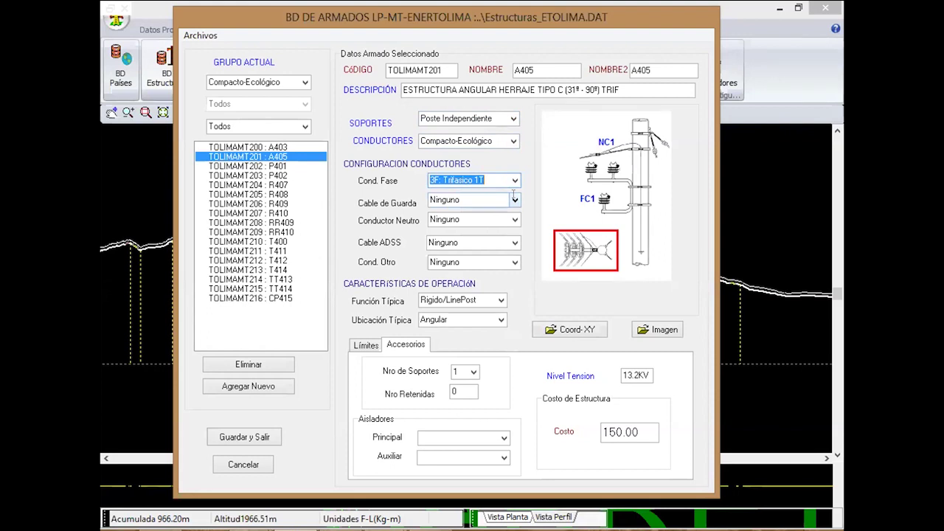
{"action": "left_click", "coordinate": [514, 140]}
{"action": "left_click", "coordinate": [522, 148]}
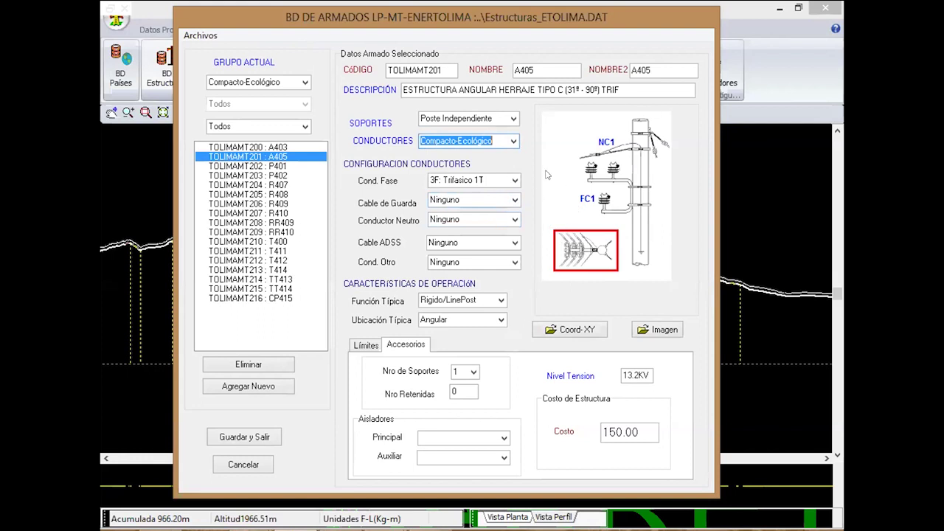
{"action": "left_click_drag", "start_coordinate": [307, 28], "coordinate": [268, 27]}
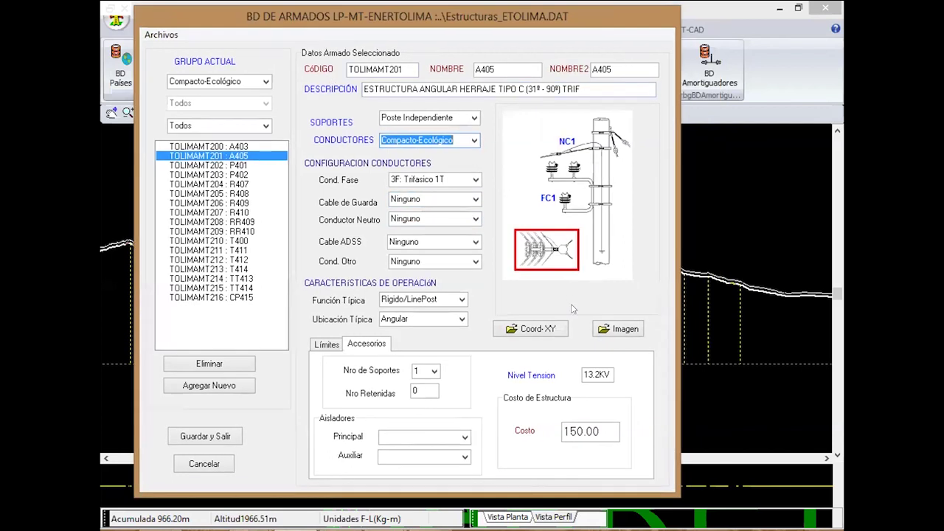
{"action": "left_click", "coordinate": [462, 300]}
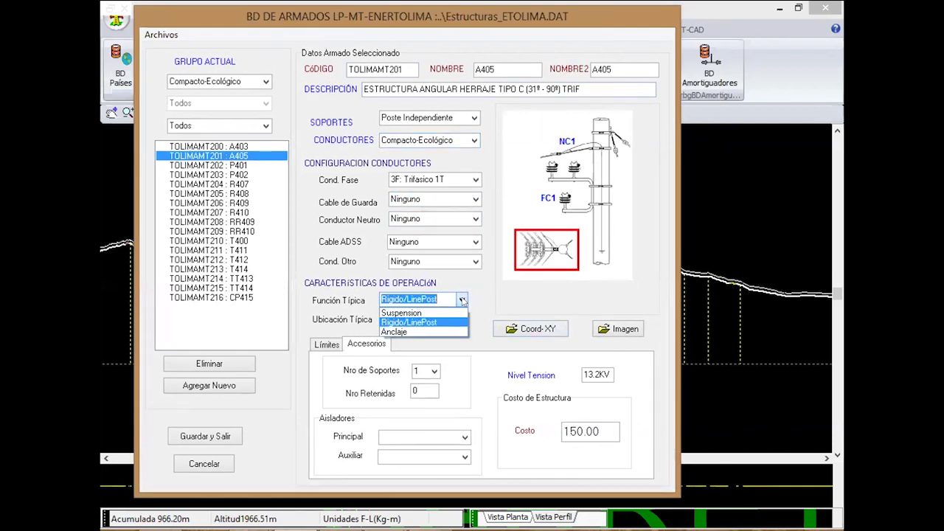
{"action": "left_click", "coordinate": [441, 322]}
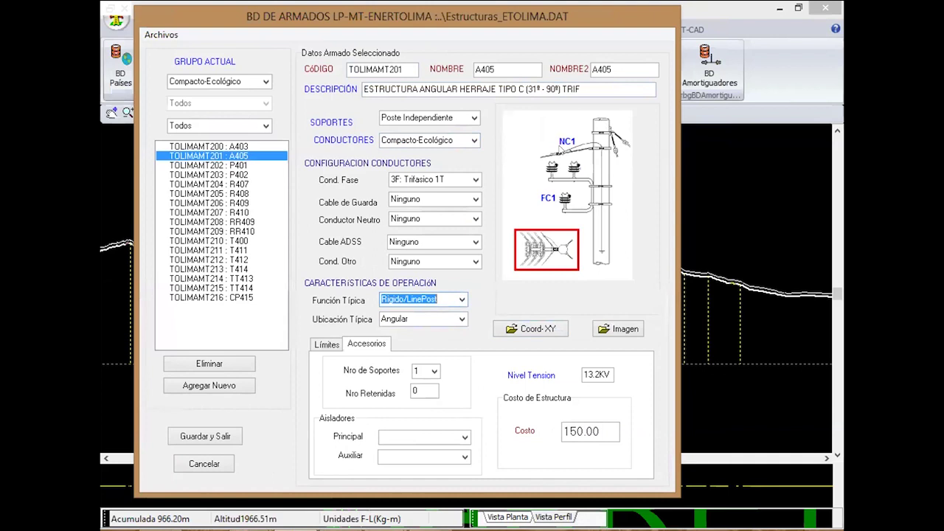
{"action": "left_click", "coordinate": [460, 319]}
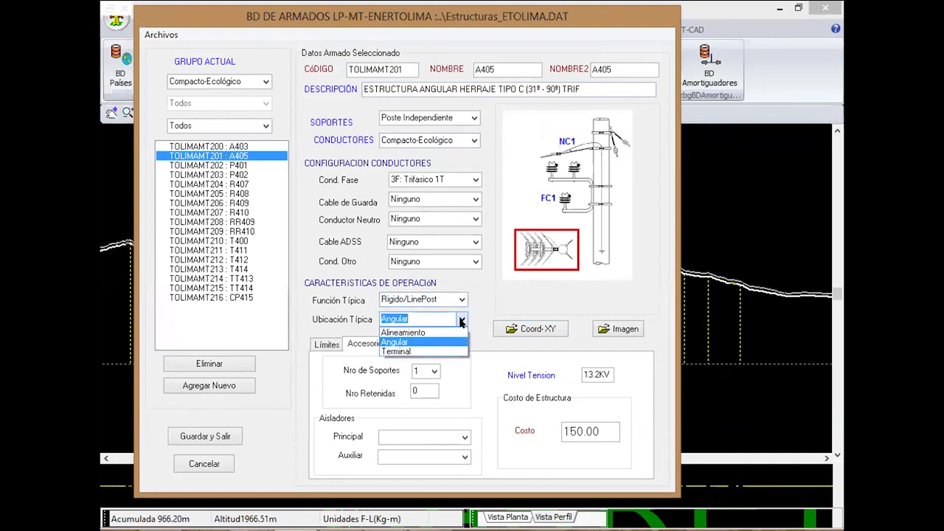
{"action": "left_click", "coordinate": [460, 320]}
{"action": "left_click", "coordinate": [223, 167]}
{"action": "left_click", "coordinate": [229, 183]}
{"action": "left_click", "coordinate": [232, 203]}
{"action": "left_click", "coordinate": [234, 155]}
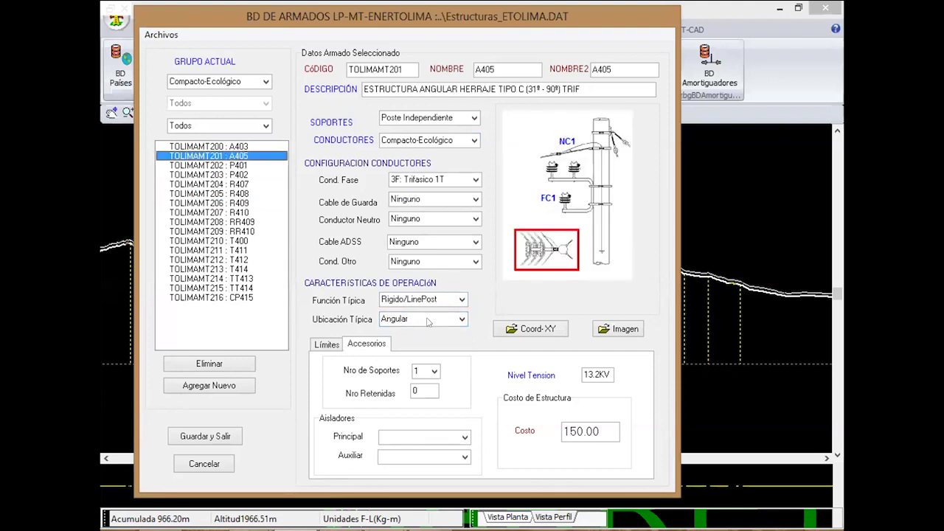
{"action": "left_click", "coordinate": [327, 344]}
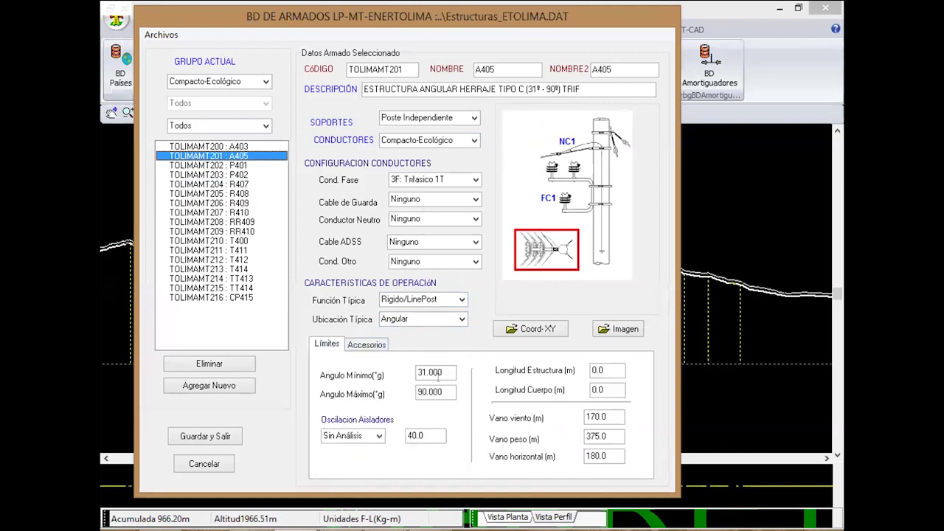
{"action": "left_click_drag", "start_coordinate": [446, 371], "coordinate": [425, 378]}
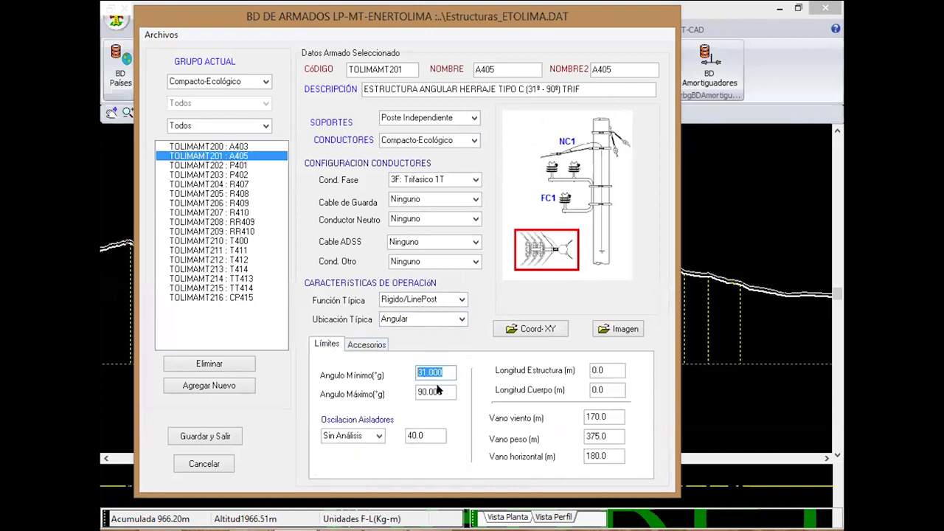
{"action": "mouse_move", "coordinate": [607, 417]}
{"action": "left_mouse_down"}
{"action": "mouse_move", "coordinate": [574, 415]}
{"action": "mouse_move", "coordinate": [551, 431]}
{"action": "left_mouse_up"}
{"action": "left_click", "coordinate": [608, 454]}
{"action": "left_click_drag", "start_coordinate": [606, 456], "coordinate": [550, 458]}
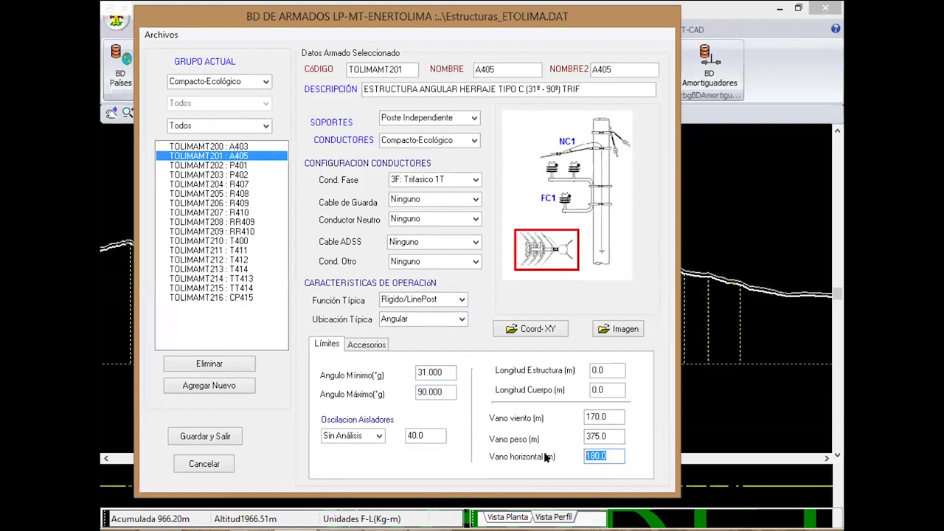
{"action": "left_click_drag", "start_coordinate": [608, 416], "coordinate": [582, 418]}
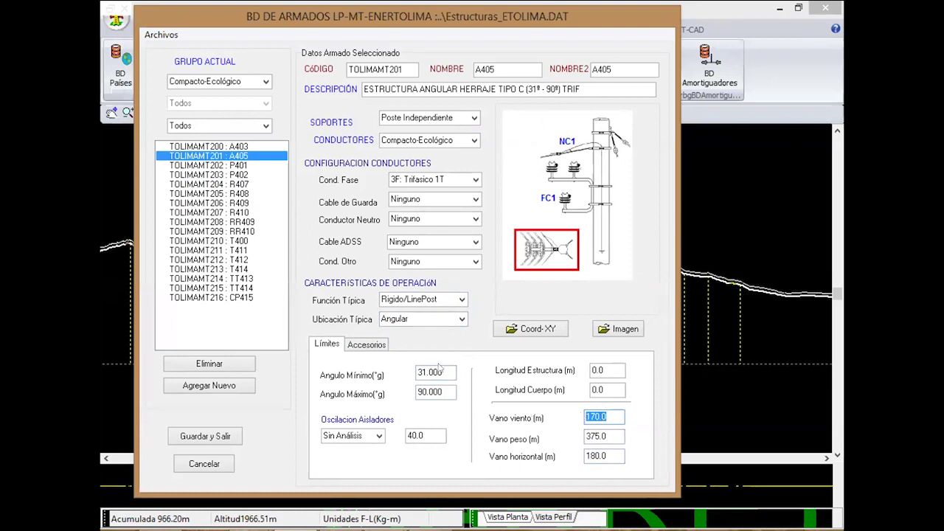
{"action": "left_click", "coordinate": [364, 346]}
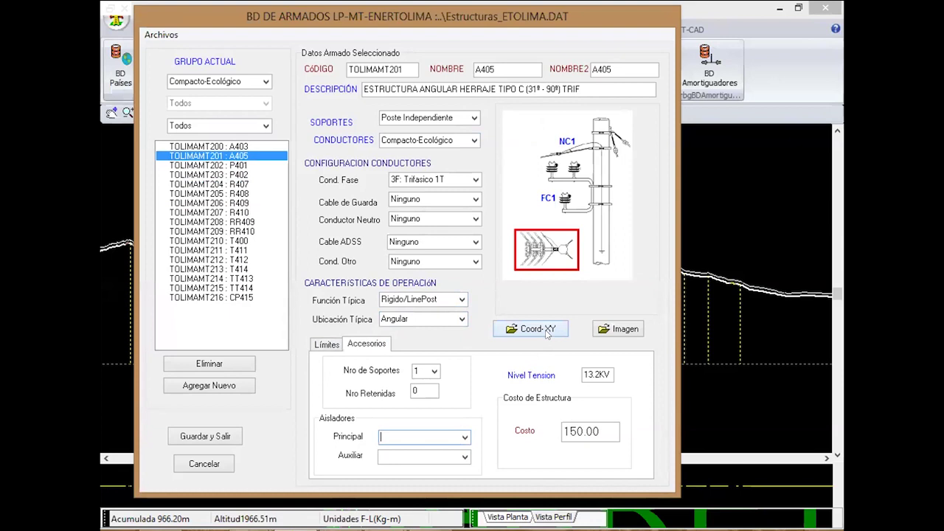
Switch the A405 conductor type from Fases Independientes to Compacto-Ecológico, checking its XY coordinates table
{"action": "left_click", "coordinate": [475, 140]}
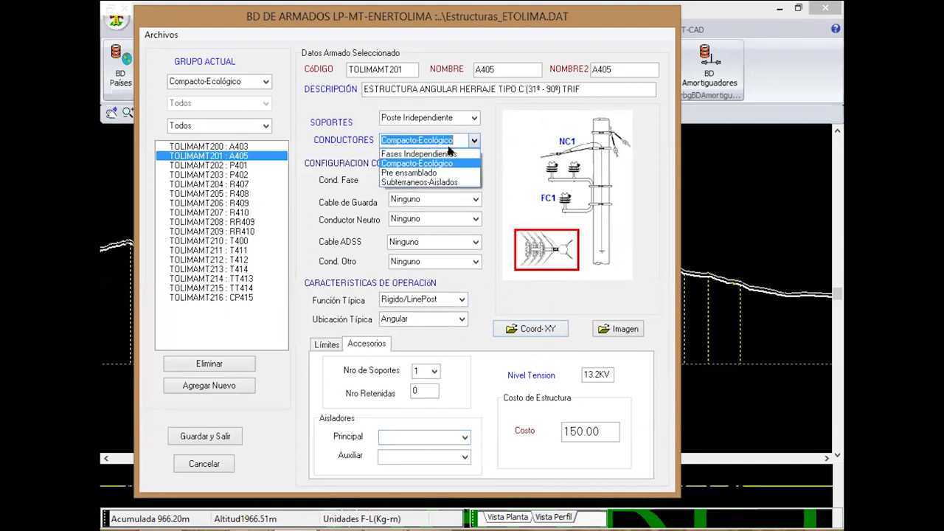
{"action": "left_click", "coordinate": [421, 152]}
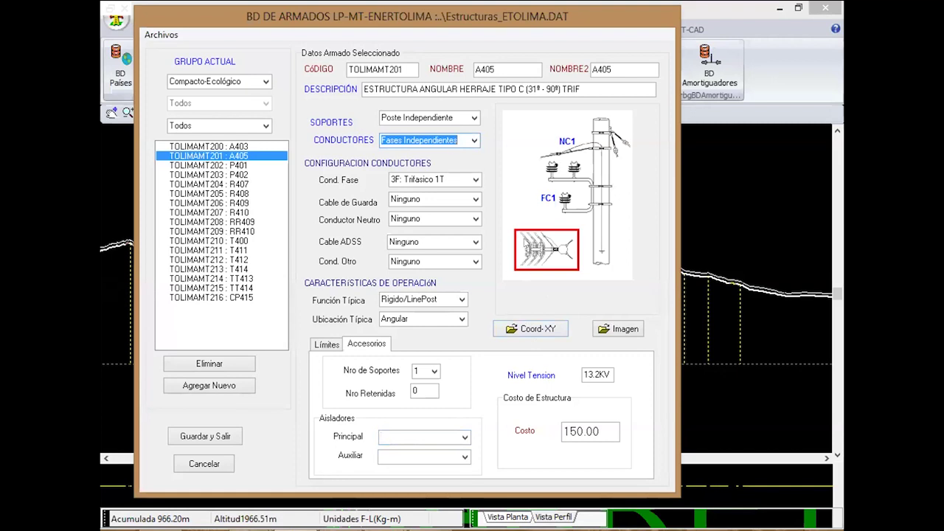
{"action": "left_click", "coordinate": [533, 326]}
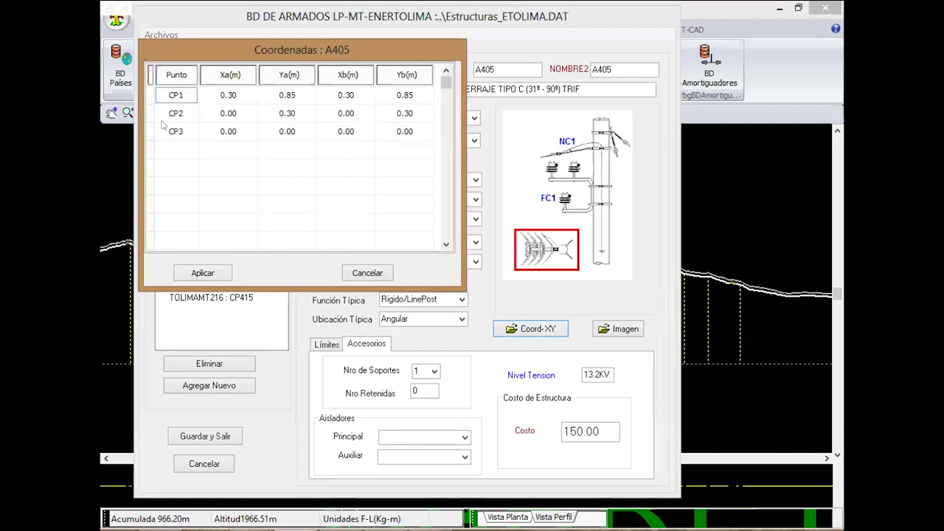
{"action": "left_click", "coordinate": [365, 274]}
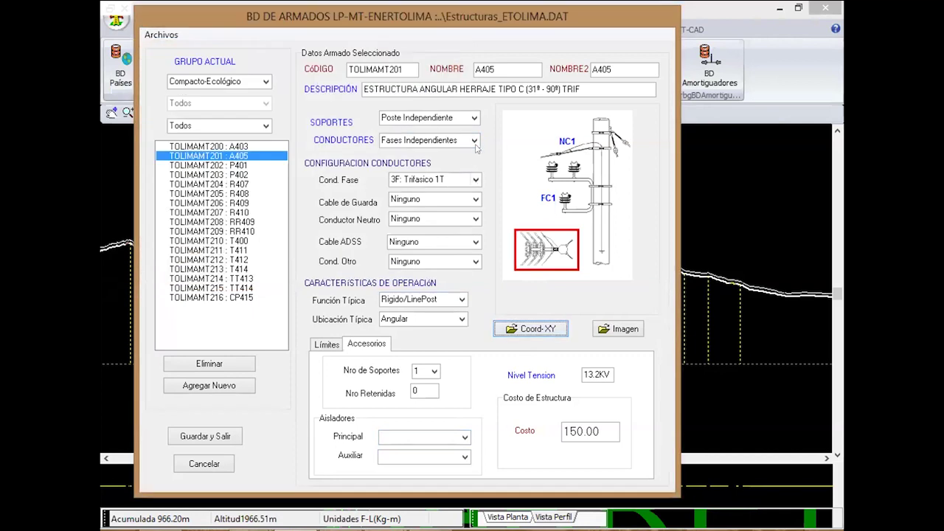
{"action": "left_click", "coordinate": [474, 139]}
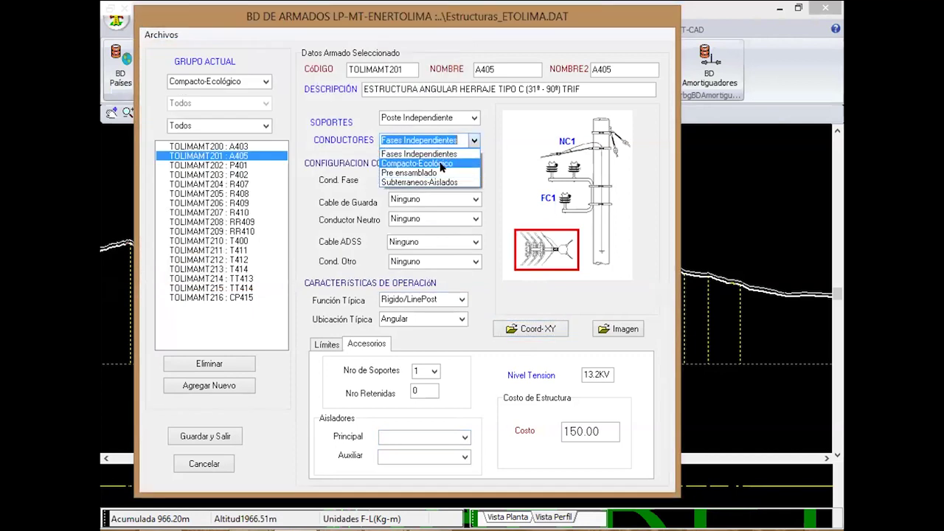
{"action": "left_click", "coordinate": [439, 161]}
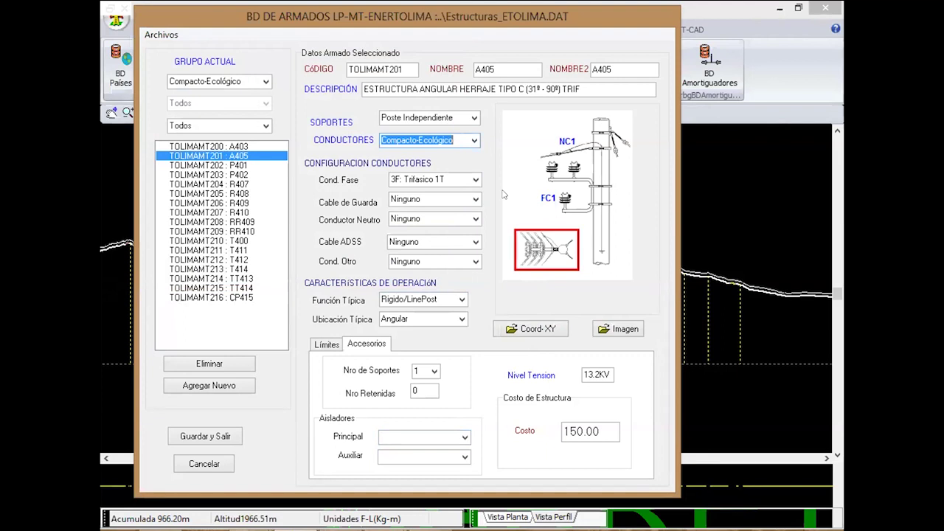
{"action": "left_click", "coordinate": [528, 324]}
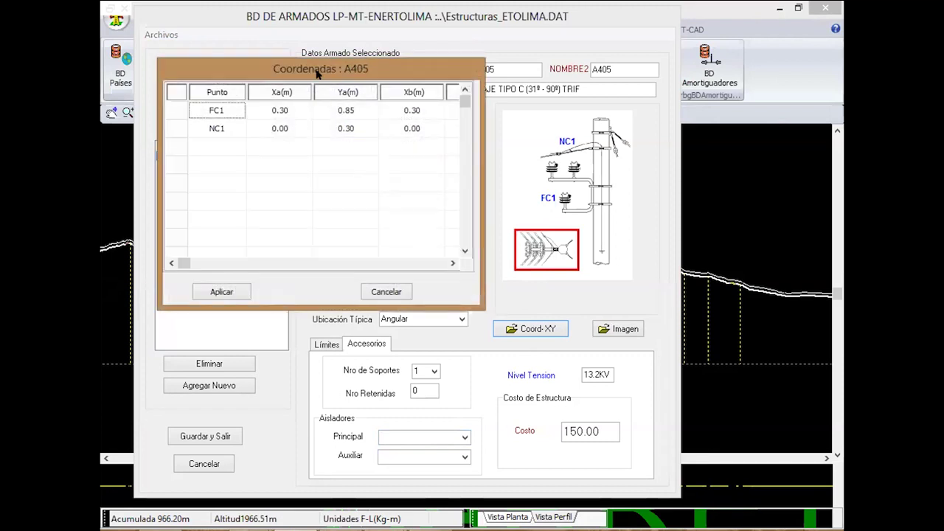
Review the A405 XY coordinates table and close it without changes
{"action": "left_click_drag", "start_coordinate": [318, 72], "coordinate": [346, 165]}
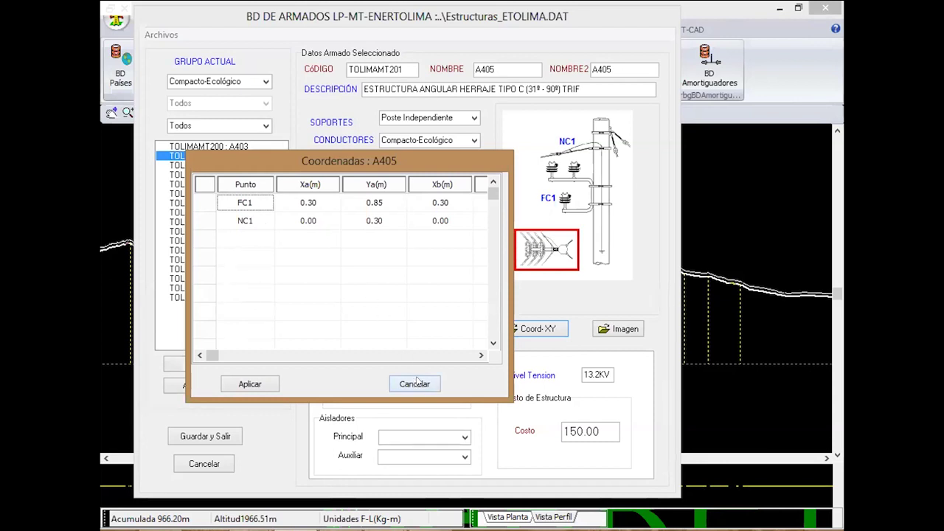
{"action": "left_click", "coordinate": [418, 381]}
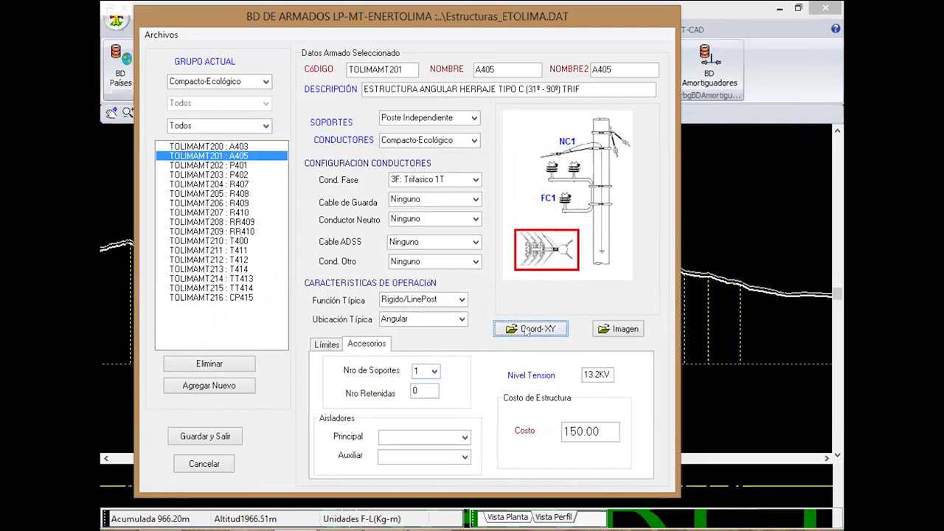
{"action": "left_click", "coordinate": [526, 330]}
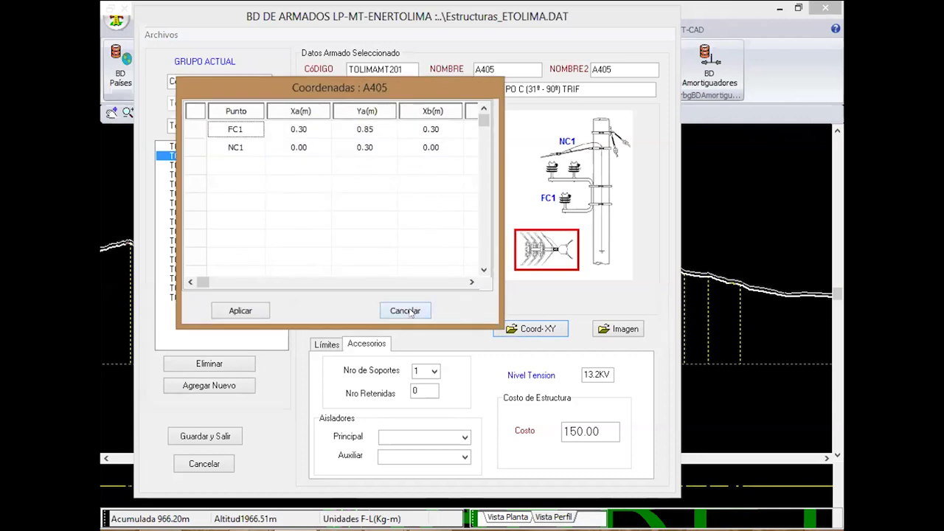
{"action": "left_click", "coordinate": [410, 313]}
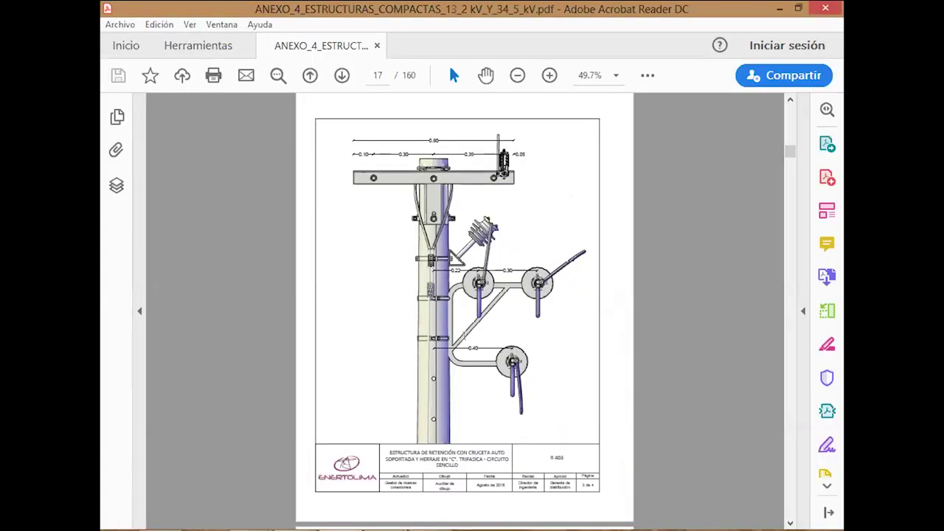
Scroll the compact structures annex to page 21, the RR 403 double-circuit retention drawing
{"action": "scroll", "coordinate": [455, 336], "scroll_direction": "down", "scroll_amount": 5}
{"action": "scroll", "coordinate": [453, 342], "scroll_direction": "down", "scroll_amount": 5}
{"action": "scroll", "coordinate": [462, 369], "scroll_direction": "down", "scroll_amount": 5}
{"action": "scroll", "coordinate": [463, 377], "scroll_direction": "down", "scroll_amount": 5}
{"action": "scroll", "coordinate": [464, 377], "scroll_direction": "down", "scroll_amount": 5}
{"action": "scroll", "coordinate": [463, 377], "scroll_direction": "up", "scroll_amount": 5}
{"action": "scroll", "coordinate": [464, 377], "scroll_direction": "down", "scroll_amount": 5}
{"action": "scroll", "coordinate": [463, 377], "scroll_direction": "down", "scroll_amount": 5}
{"action": "scroll", "coordinate": [463, 377], "scroll_direction": "up", "scroll_amount": 3}
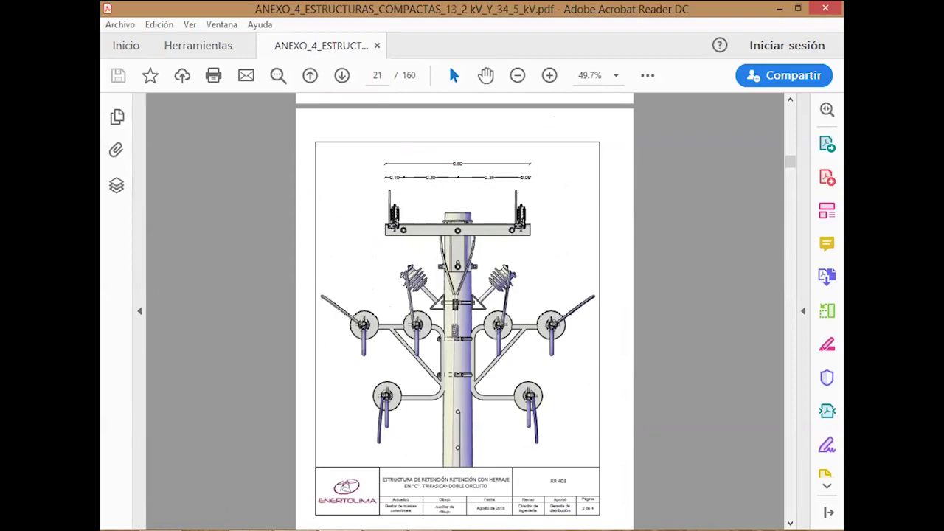
Back in the structure database, select TOLIMAMT211 : T411 as the template structure
{"action": "key", "text": "alt+Tab"}
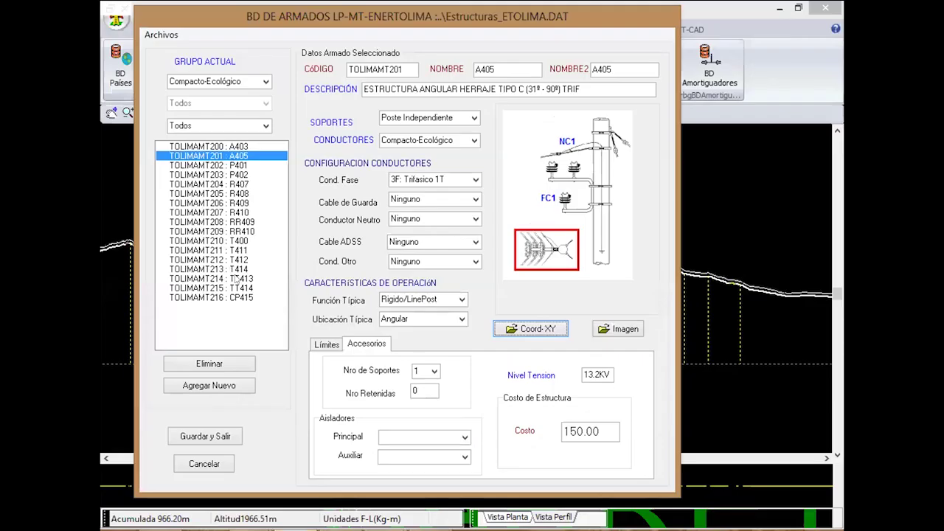
{"action": "left_click", "coordinate": [221, 289]}
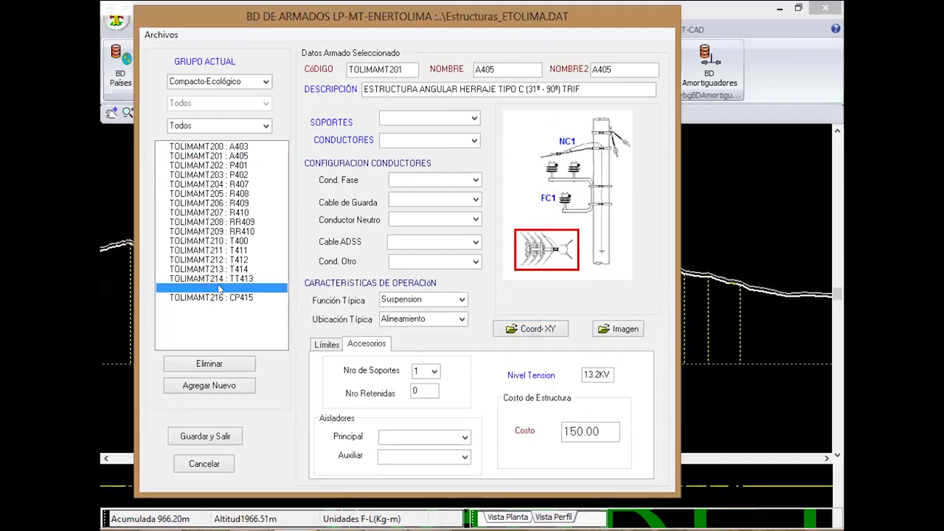
{"action": "left_click", "coordinate": [221, 297]}
{"action": "left_click", "coordinate": [218, 231]}
{"action": "left_click", "coordinate": [231, 251]}
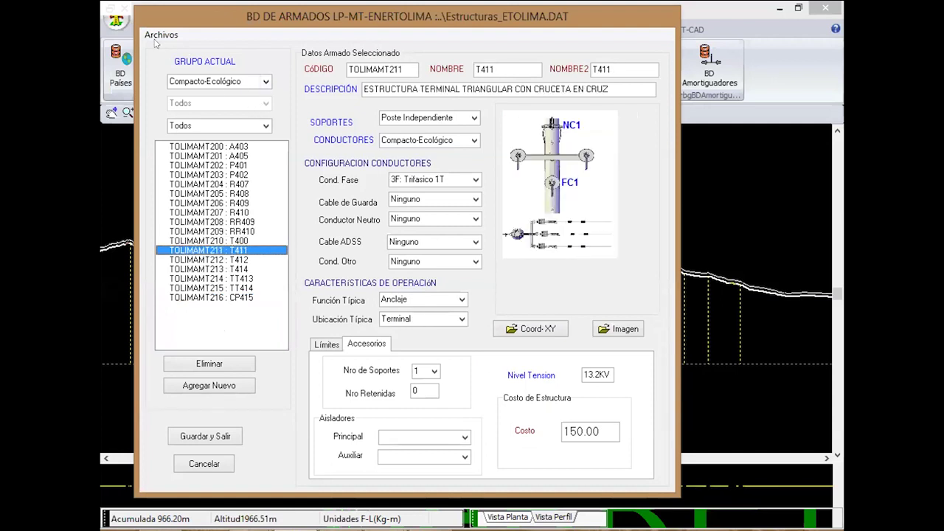
Add a new structure copied from T411 with code TOLIMAMT217 and name RR403
{"action": "left_click", "coordinate": [212, 385]}
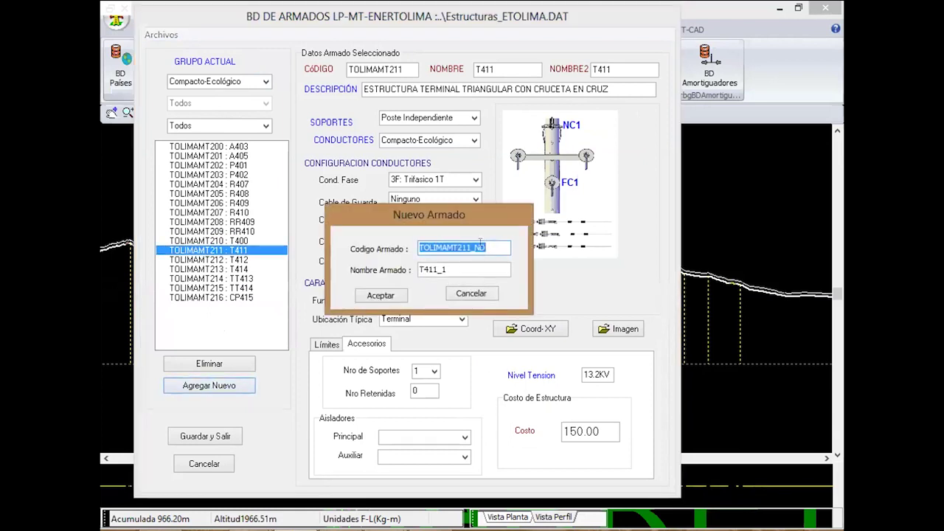
{"action": "left_click_drag", "start_coordinate": [485, 248], "coordinate": [469, 248]}
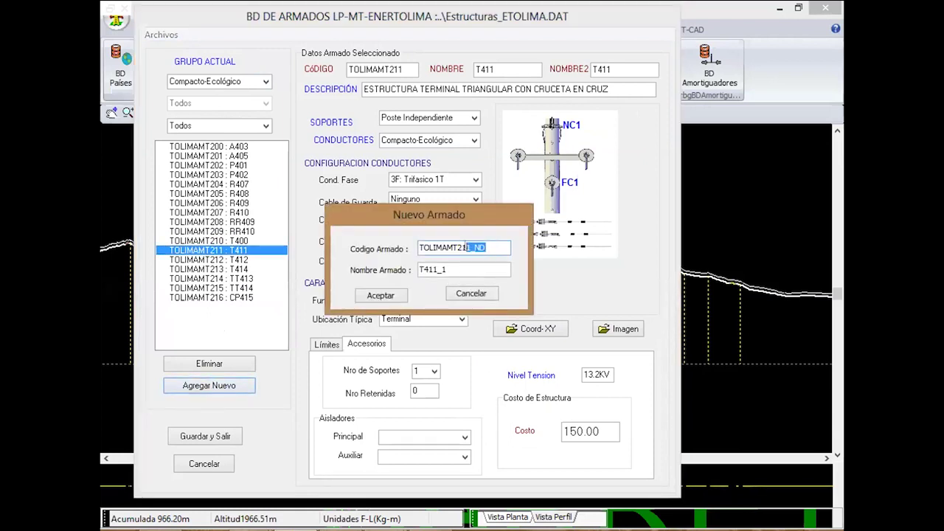
{"action": "type", "text": "7"}
{"action": "left_click", "coordinate": [459, 264]}
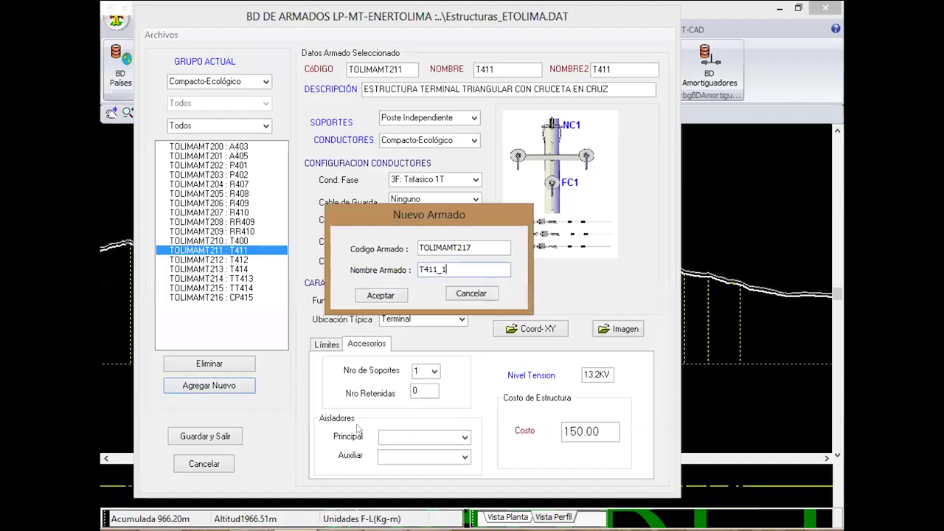
{"action": "double_click", "coordinate": [443, 270]}
{"action": "type", "text": "RR403"}
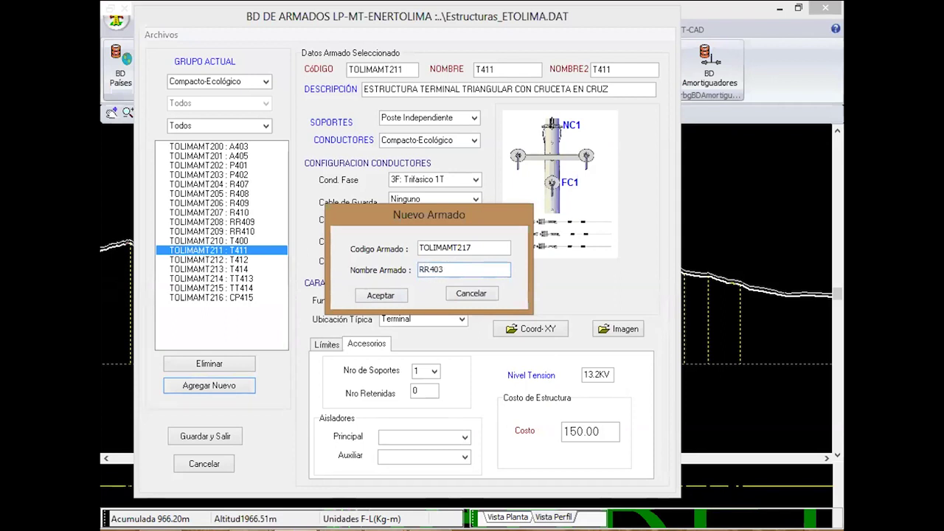
{"action": "left_click", "coordinate": [381, 295]}
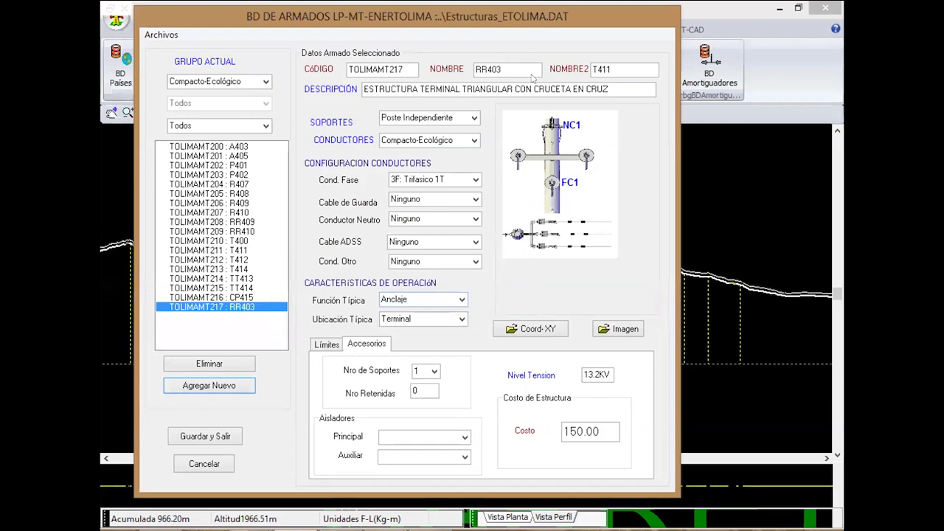
Set NOMBRE2 to RR403 and replace the description with 'Estructura de retención doble circuito'
{"action": "left_click", "coordinate": [617, 69]}
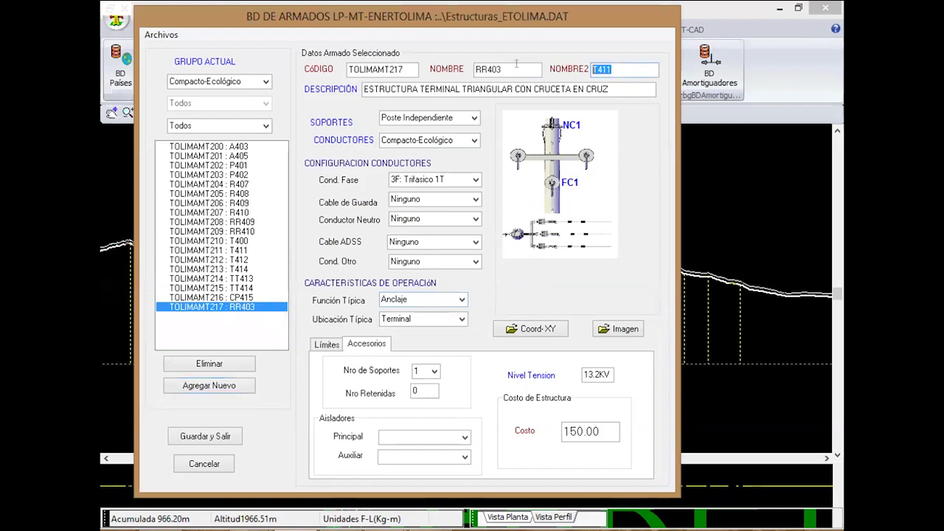
{"action": "type", "text": "RR403"}
{"action": "left_click_drag", "start_coordinate": [612, 88], "coordinate": [345, 90]}
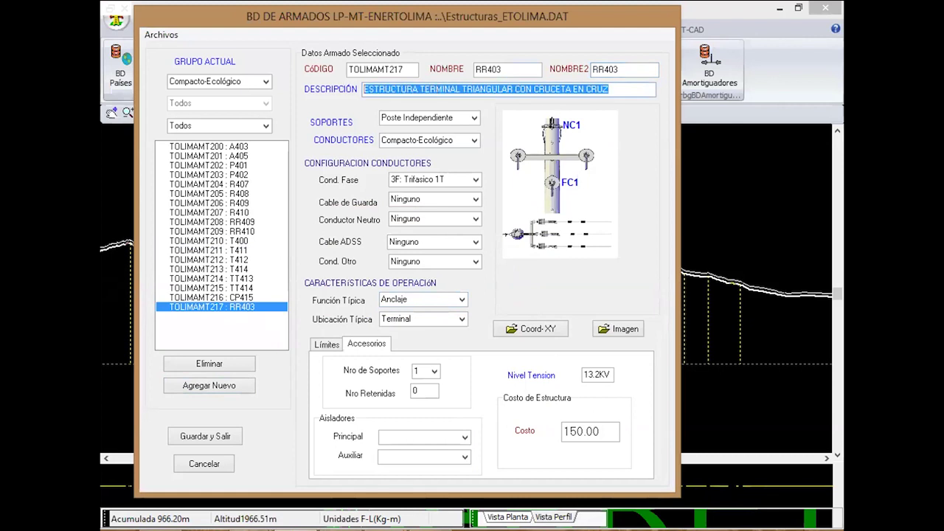
{"action": "key", "text": "alt+Tab"}
{"action": "scroll", "coordinate": [465, 310], "scroll_direction": "down", "scroll_amount": 1}
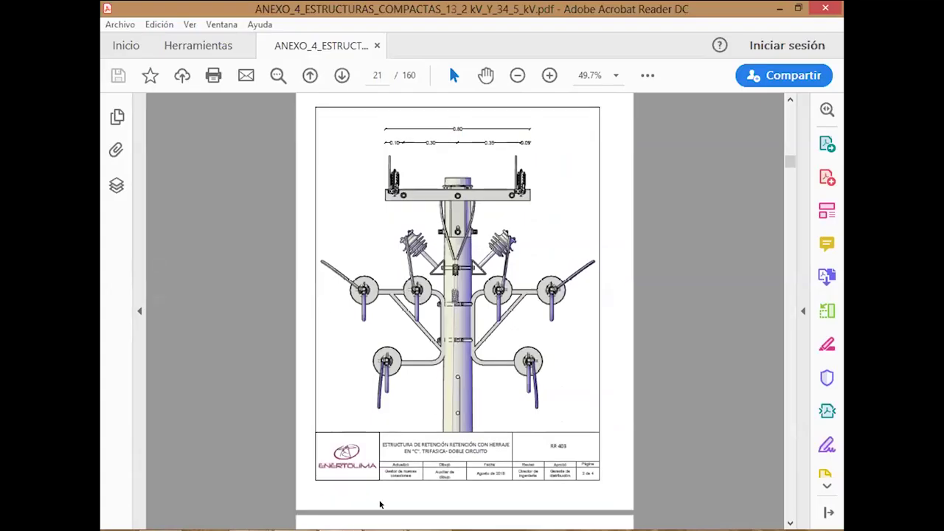
{"action": "key", "text": "alt+Tab"}
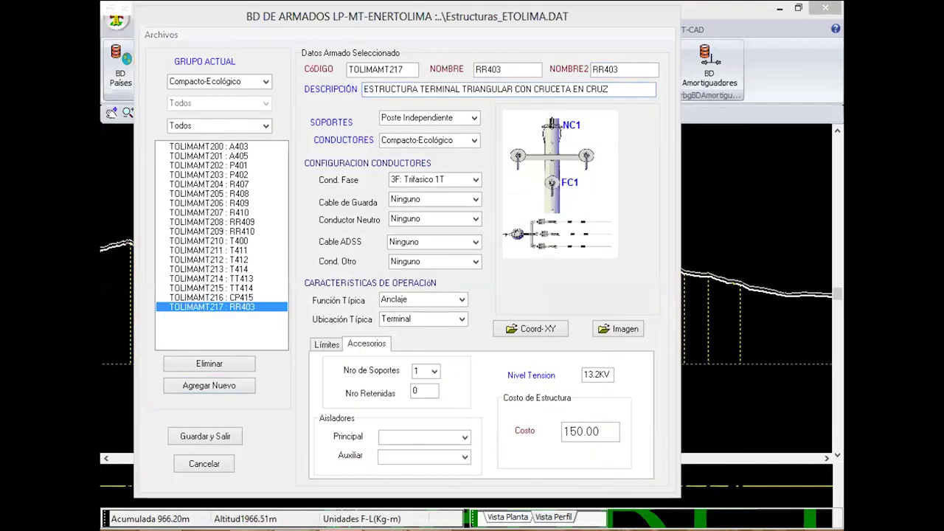
{"action": "key", "text": "alt+Tab"}
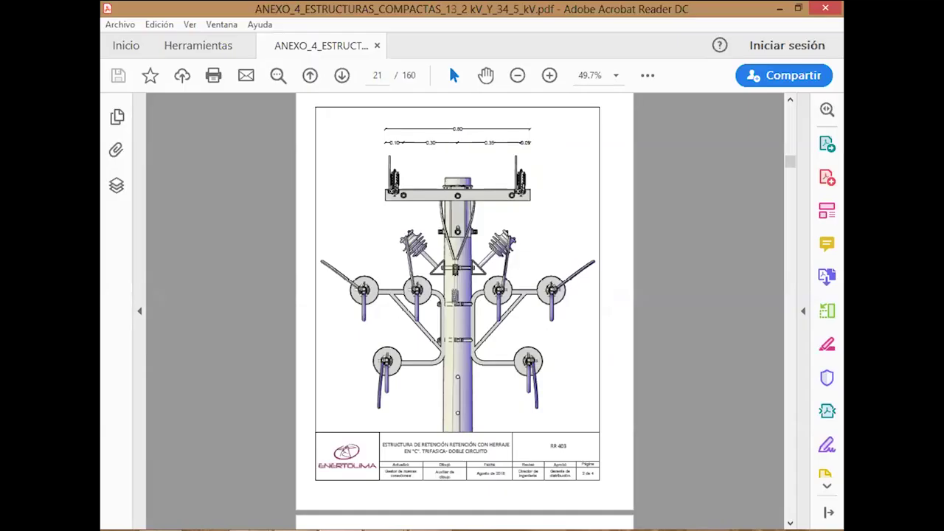
{"action": "key", "text": "alt+Tab"}
{"action": "key", "text": "alt+Tab"}
{"action": "key", "text": "alt+Tab"}
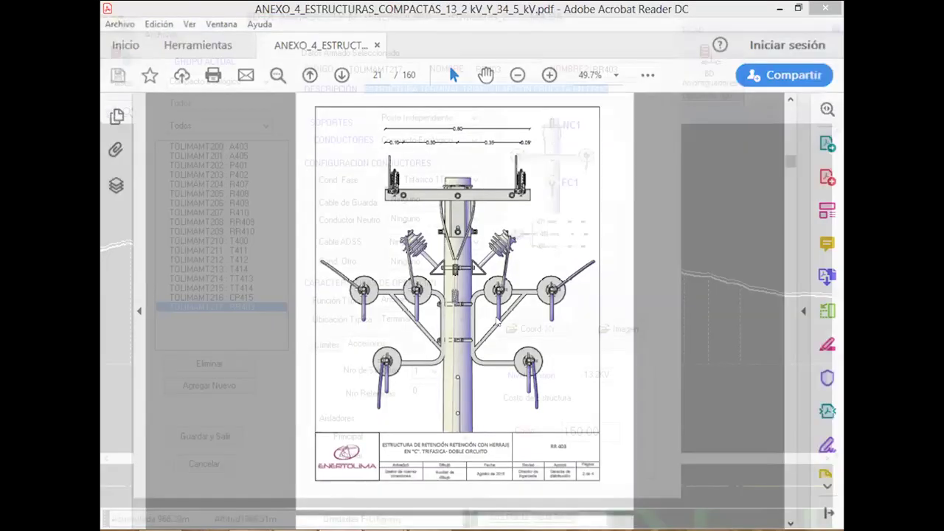
{"action": "type", "text": "Estruct"}
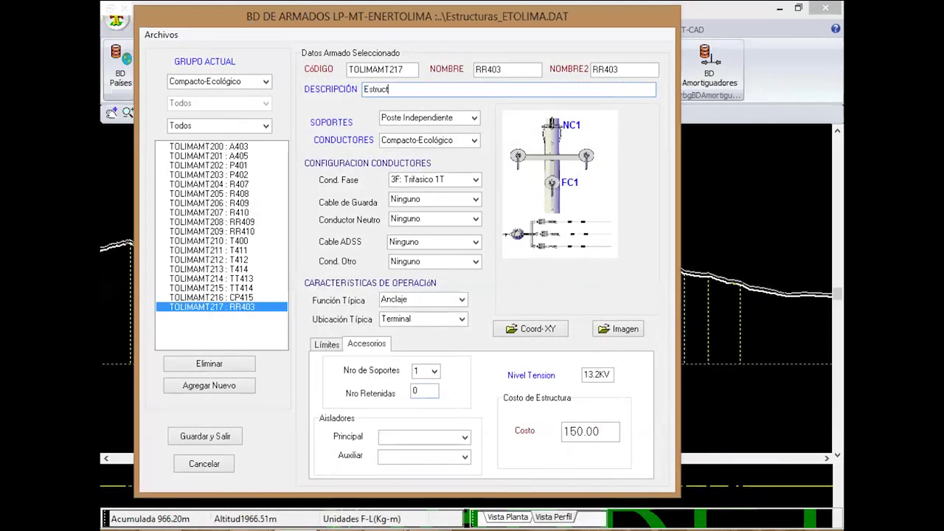
{"action": "type", "text": "ura de retenci"}
{"action": "type", "text": "ón "}
{"action": "type", "text": "doble c"}
{"action": "type", "text": "ircuito"}
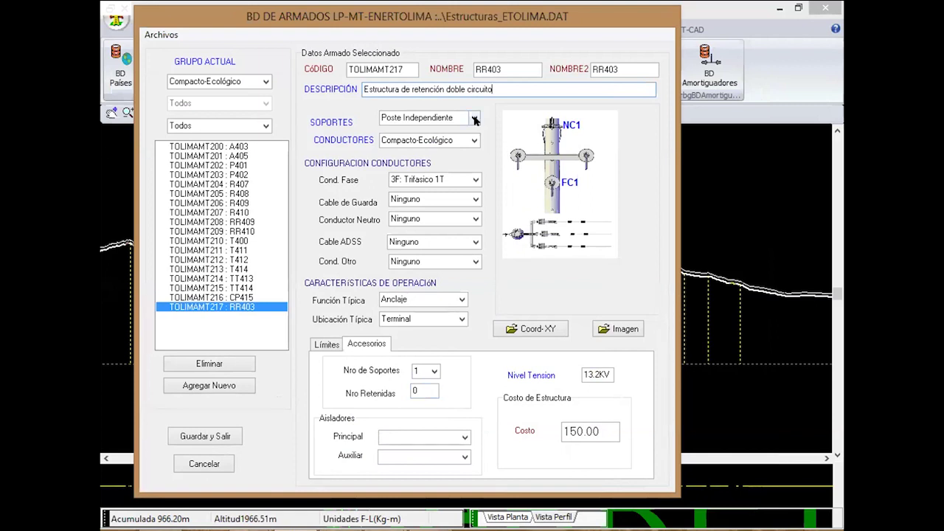
Keep Poste Independiente and Compacto-Ecológico, and set phase conductors to 6F: Trifasico 2T
{"action": "left_click", "coordinate": [475, 120]}
{"action": "left_click", "coordinate": [475, 121]}
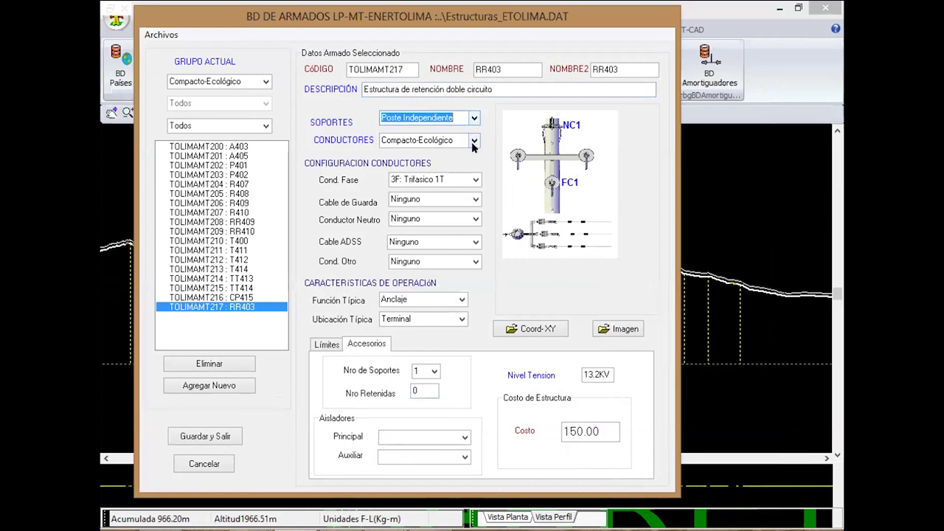
{"action": "left_click", "coordinate": [474, 140]}
{"action": "left_click", "coordinate": [455, 163]}
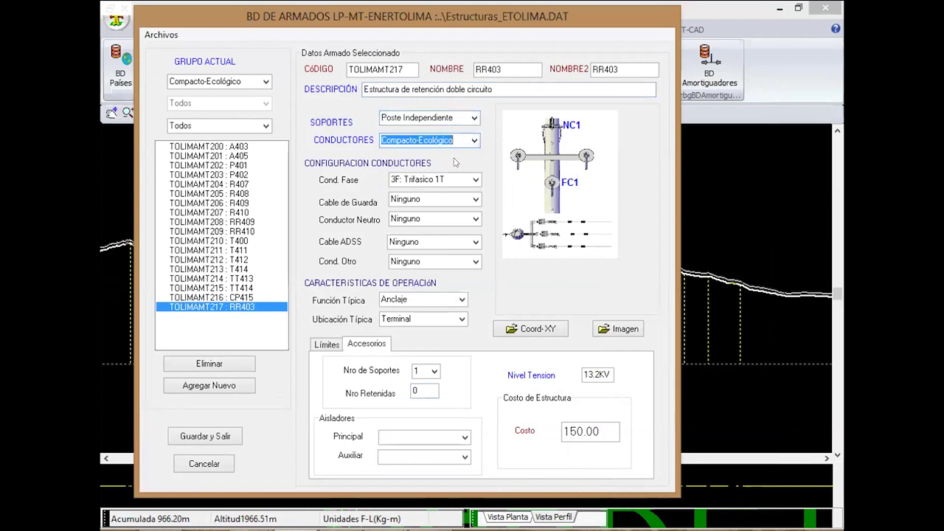
{"action": "left_click", "coordinate": [476, 180]}
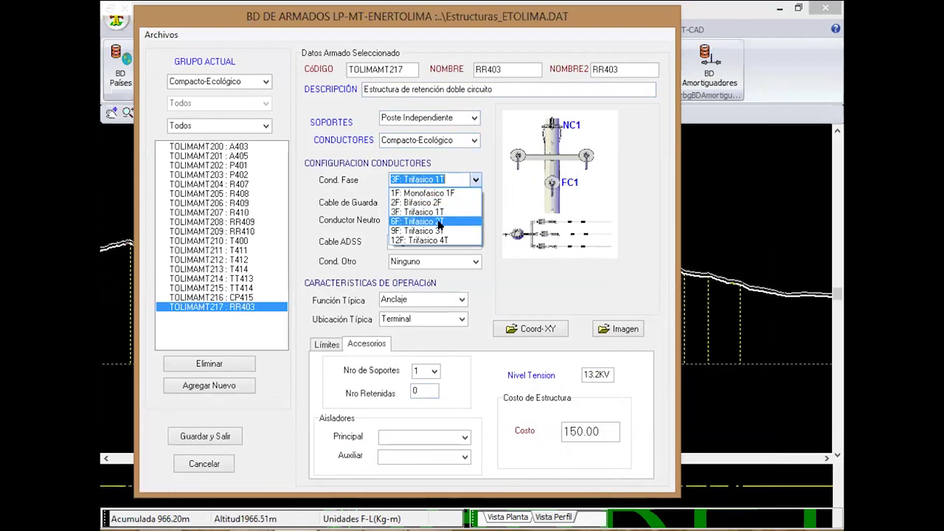
{"action": "left_click", "coordinate": [439, 222]}
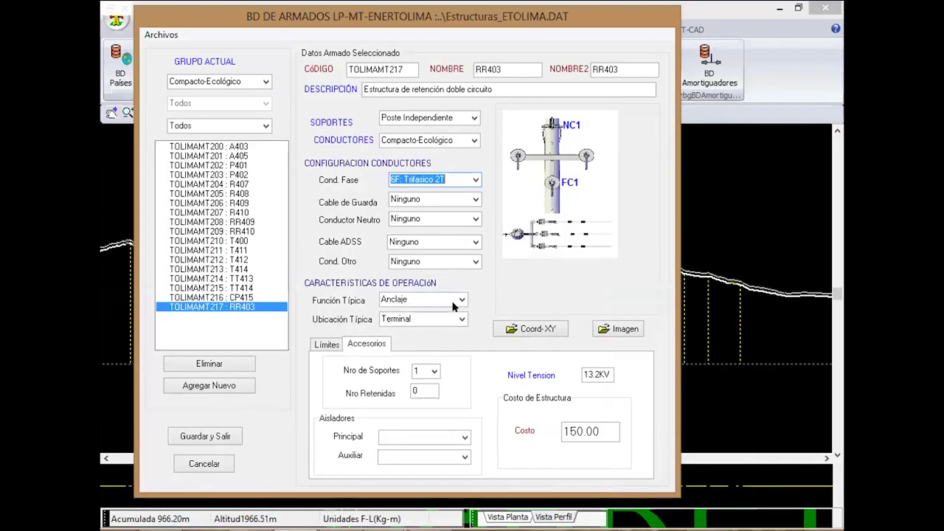
Keep Anclaje as the typical function and set the typical location to Alineamiento
{"action": "left_click", "coordinate": [461, 301]}
{"action": "left_click", "coordinate": [462, 300]}
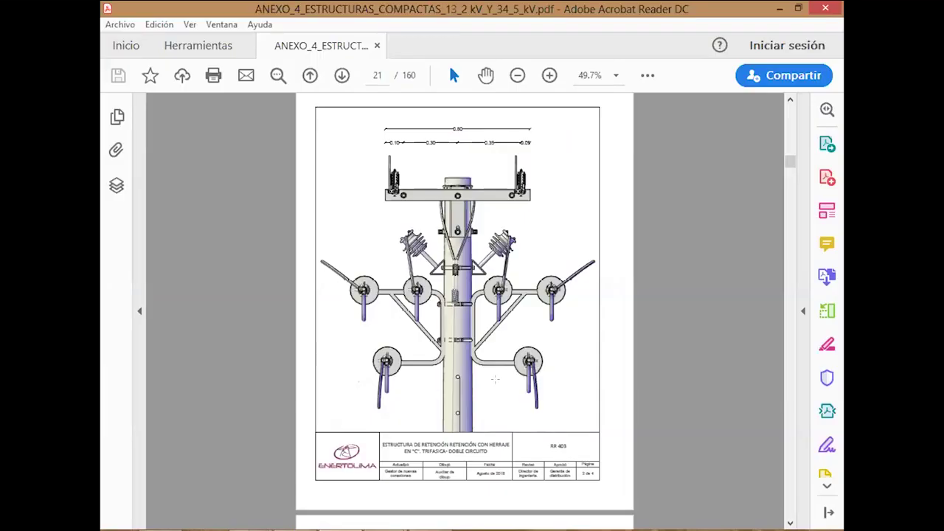
{"action": "scroll", "coordinate": [498, 379], "scroll_direction": "up", "scroll_amount": 5}
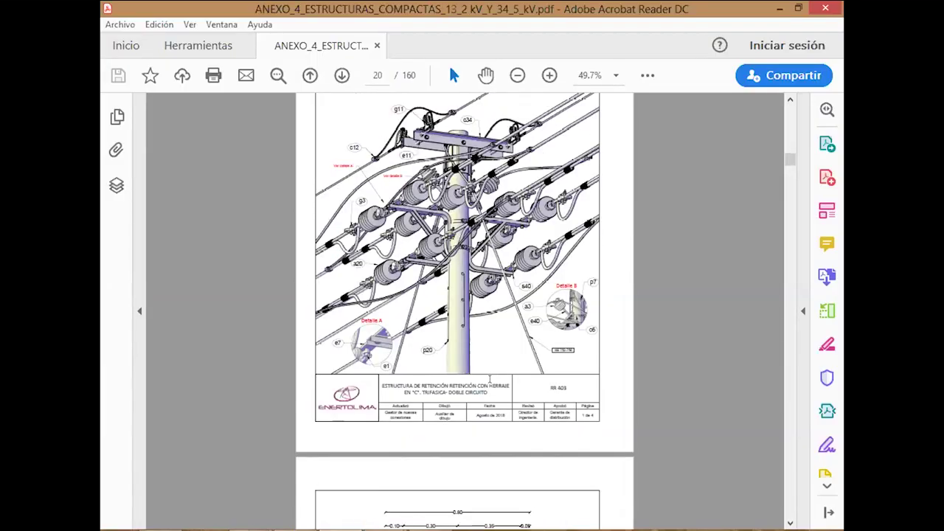
{"action": "scroll", "coordinate": [489, 380], "scroll_direction": "down", "scroll_amount": 3}
{"action": "scroll", "coordinate": [489, 379], "scroll_direction": "down", "scroll_amount": 3}
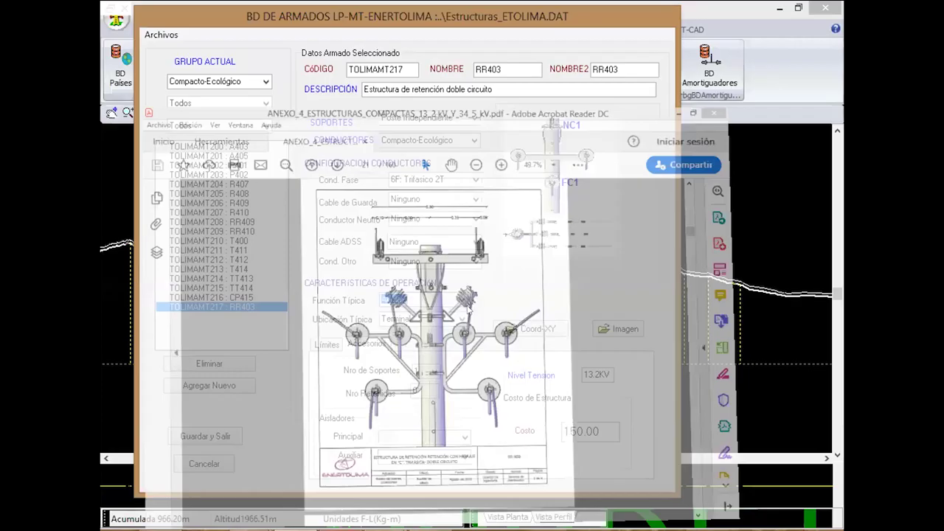
{"action": "left_click", "coordinate": [461, 319]}
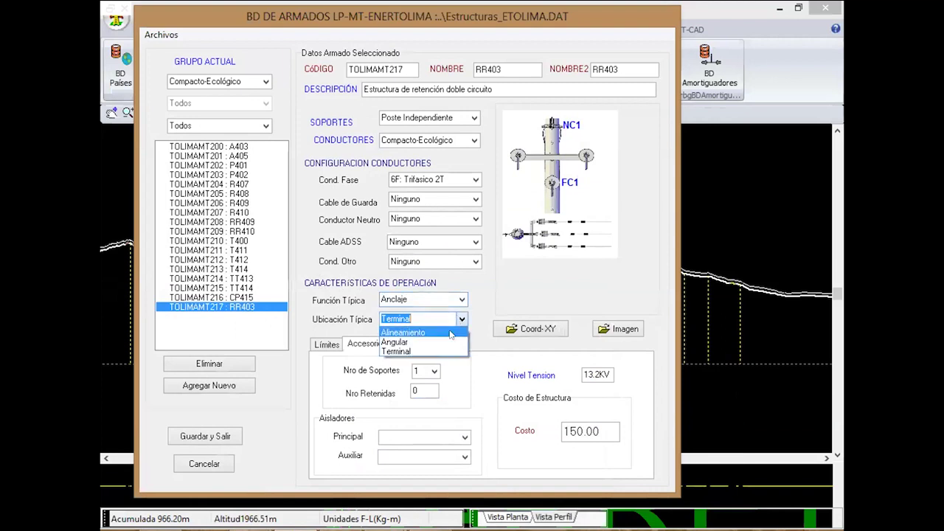
{"action": "left_click", "coordinate": [452, 334]}
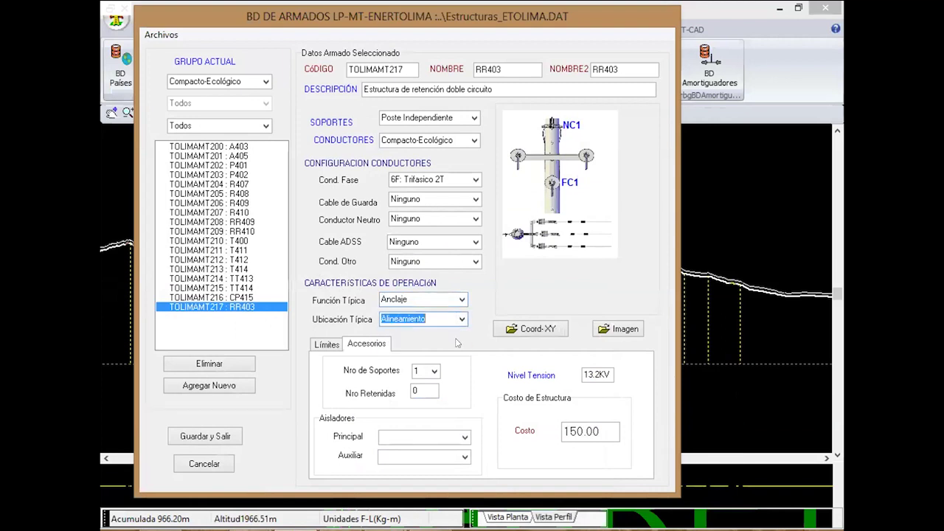
Check the Límites and Accesorios tabs, then open the RR403 XY coordinates table
{"action": "left_click", "coordinate": [325, 345]}
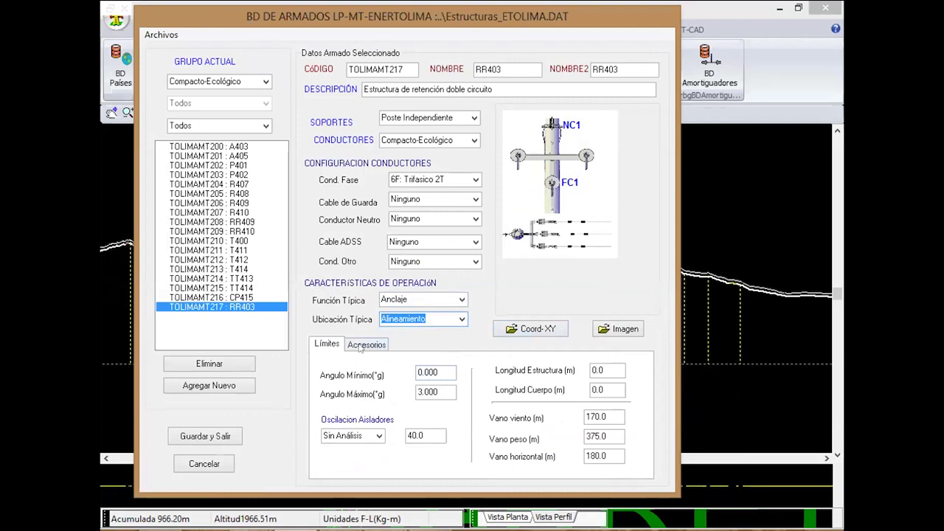
{"action": "left_click", "coordinate": [361, 346]}
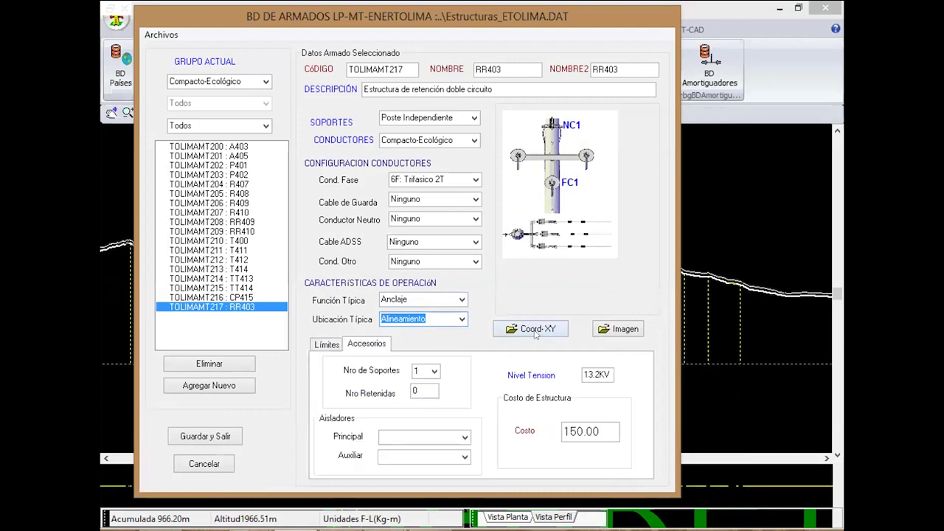
{"action": "left_click", "coordinate": [537, 332]}
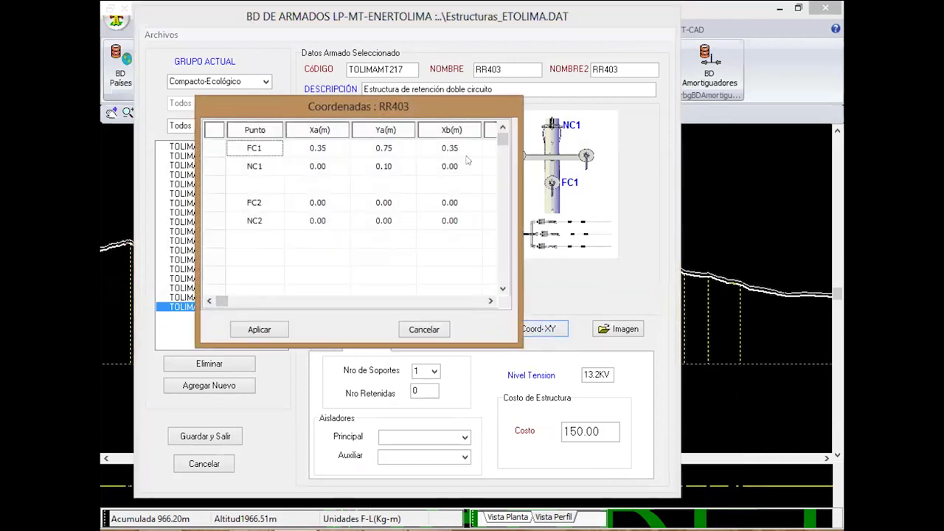
{"action": "left_click", "coordinate": [434, 332]}
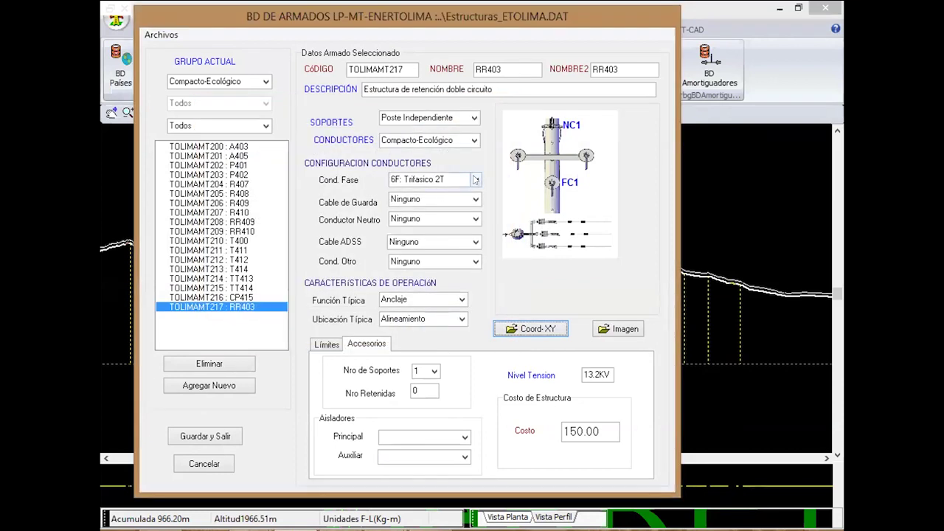
{"action": "left_click", "coordinate": [531, 333]}
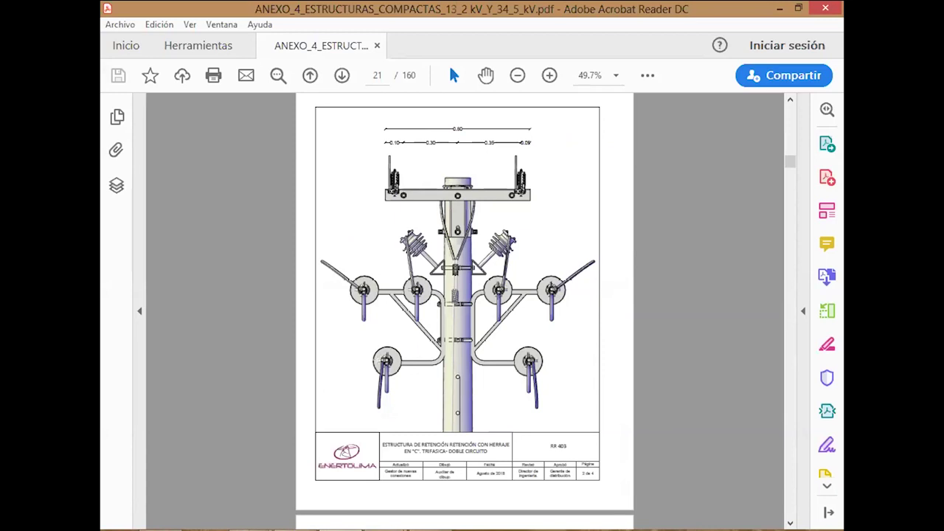
Launch Paint from the Start menu and enlarge the blank canvas to 652 × 526 pixels
{"action": "key", "text": "super"}
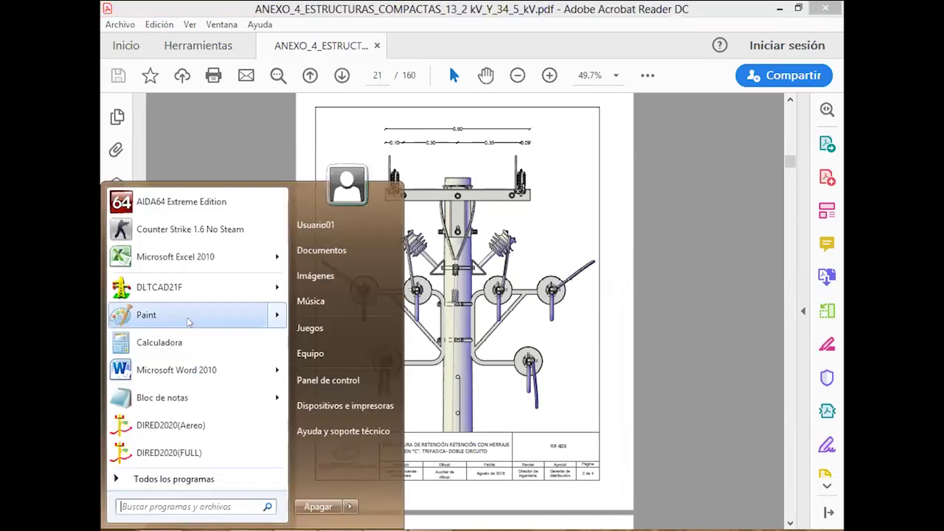
{"action": "left_click", "coordinate": [185, 319]}
{"action": "left_click_drag", "start_coordinate": [588, 414], "coordinate": [591, 501]}
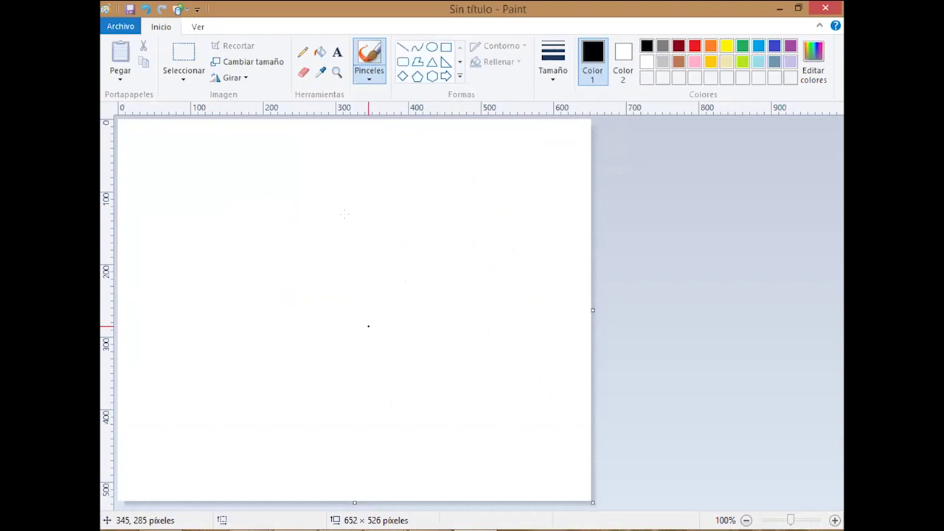
Draw a tall narrow rectangle as the pole outline
{"action": "left_click_drag", "start_coordinate": [206, 175], "coordinate": [322, 395]}
{"action": "key", "text": "ctrl+z"}
{"action": "left_click", "coordinate": [445, 47]}
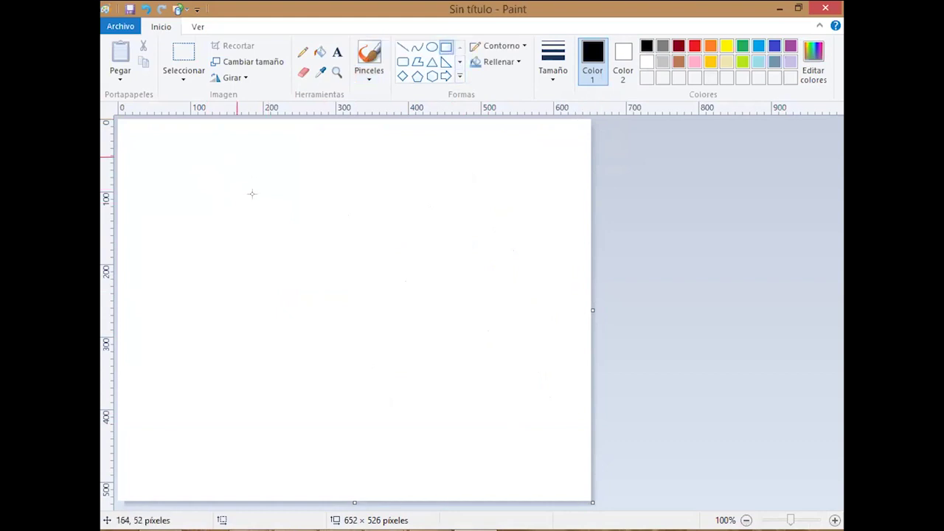
{"action": "left_click_drag", "start_coordinate": [236, 156], "coordinate": [267, 473]}
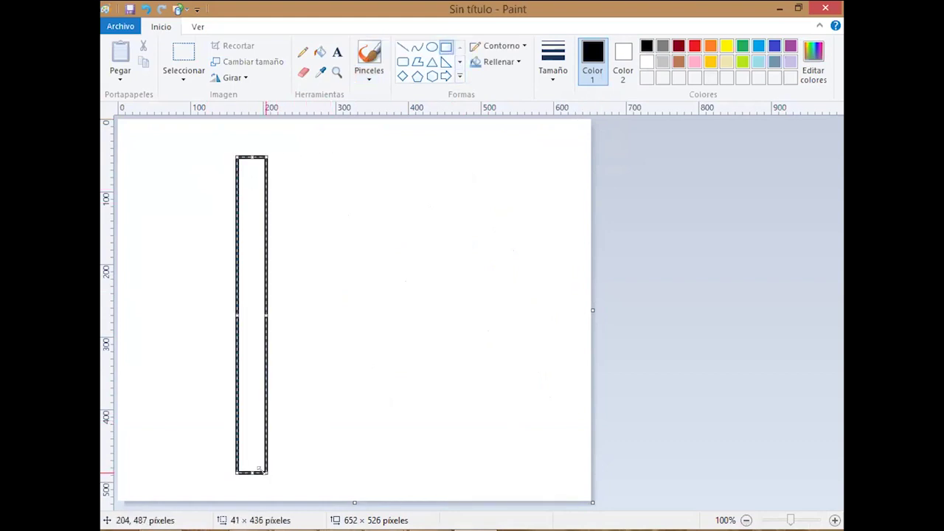
{"action": "left_click", "coordinate": [363, 419]}
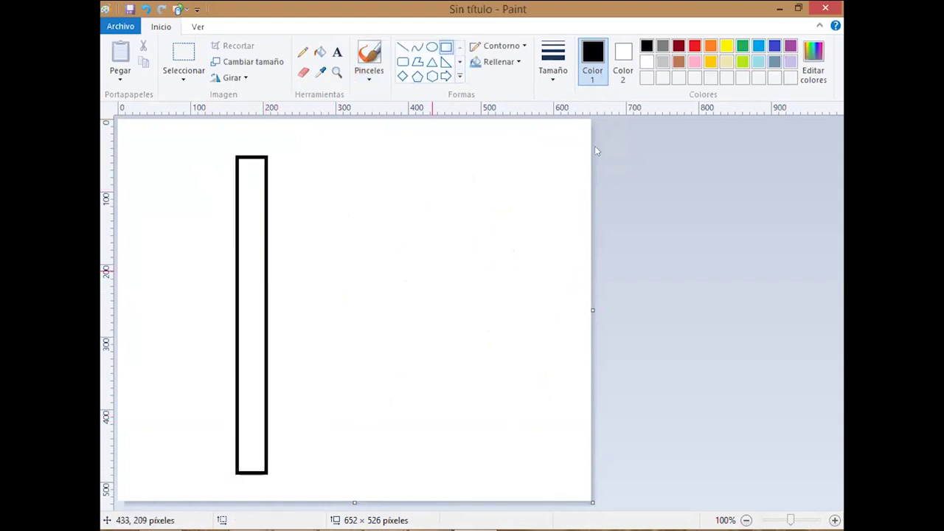
Mark the origin with a small red ellipse at the top of the pole
{"action": "left_click", "coordinate": [402, 47]}
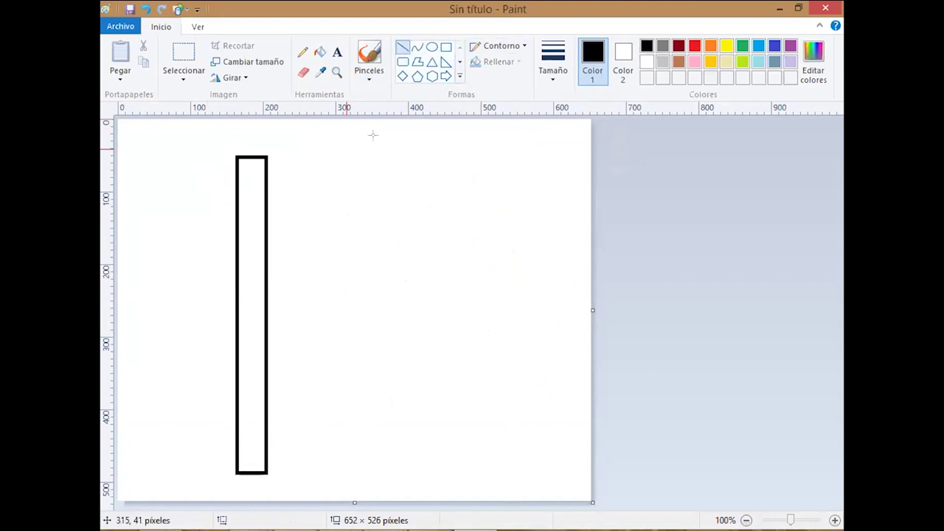
{"action": "left_click", "coordinate": [694, 45]}
{"action": "left_click", "coordinate": [417, 47]}
{"action": "left_click", "coordinate": [432, 47]}
{"action": "left_click_drag", "start_coordinate": [245, 150], "coordinate": [253, 161]}
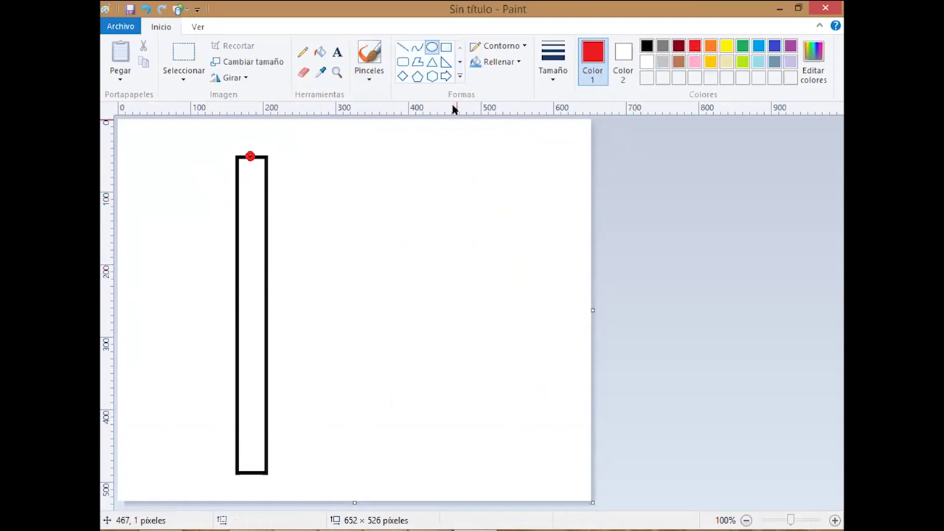
Draw red X axis arrow to the right and Y axis arrow downward from the origin
{"action": "left_click", "coordinate": [402, 46]}
{"action": "left_click_drag", "start_coordinate": [268, 153], "coordinate": [413, 158]}
{"action": "left_click_drag", "start_coordinate": [444, 154], "coordinate": [434, 167]}
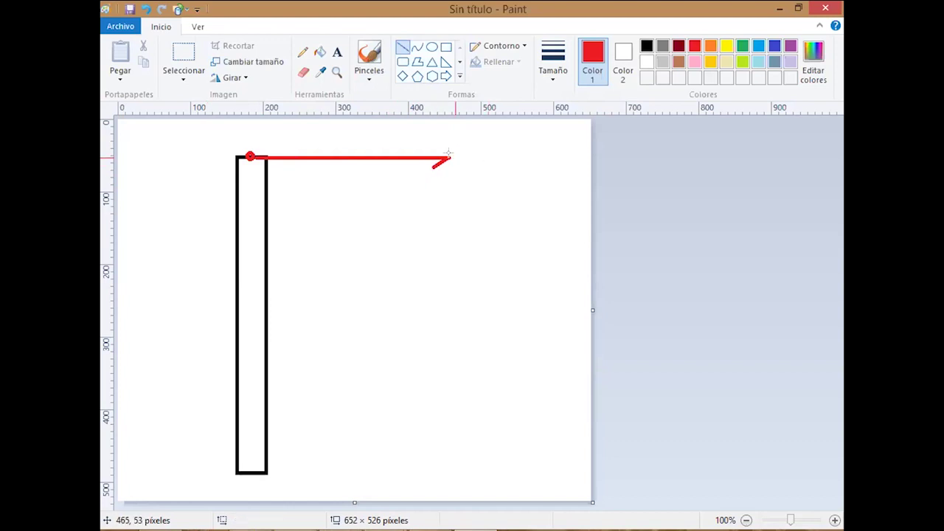
{"action": "left_click_drag", "start_coordinate": [450, 157], "coordinate": [433, 147]}
{"action": "left_click", "coordinate": [480, 185]}
{"action": "mouse_move", "coordinate": [250, 157]}
{"action": "left_mouse_down"}
{"action": "mouse_move", "coordinate": [237, 276]}
{"action": "mouse_move", "coordinate": [244, 345]}
{"action": "mouse_move", "coordinate": [248, 336]}
{"action": "left_mouse_up"}
{"action": "left_click", "coordinate": [348, 333]}
{"action": "mouse_move", "coordinate": [248, 338]}
{"action": "left_mouse_down"}
{"action": "mouse_move", "coordinate": [251, 323]}
{"action": "mouse_move", "coordinate": [249, 339]}
{"action": "mouse_move", "coordinate": [279, 343]}
{"action": "mouse_move", "coordinate": [273, 353]}
{"action": "left_mouse_up"}
{"action": "left_click", "coordinate": [324, 306]}
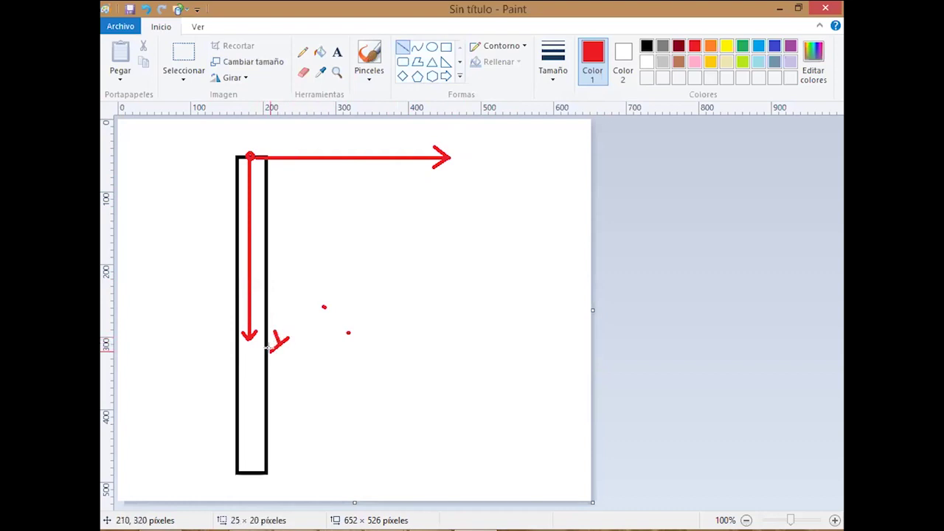
Start the X label, erase stray red dots, and return to the structure drawing PDF
{"action": "mouse_move", "coordinate": [450, 130]}
{"action": "left_mouse_down"}
{"action": "mouse_move", "coordinate": [471, 146]}
{"action": "mouse_move", "coordinate": [453, 146]}
{"action": "left_mouse_up"}
{"action": "left_click", "coordinate": [304, 71]}
{"action": "left_click", "coordinate": [324, 307]}
{"action": "left_click", "coordinate": [348, 332]}
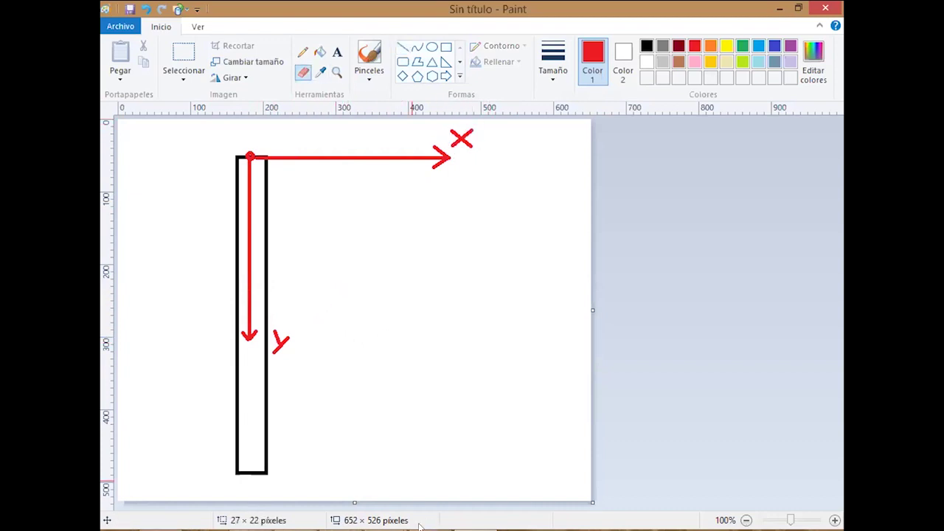
{"action": "left_click", "coordinate": [340, 530]}
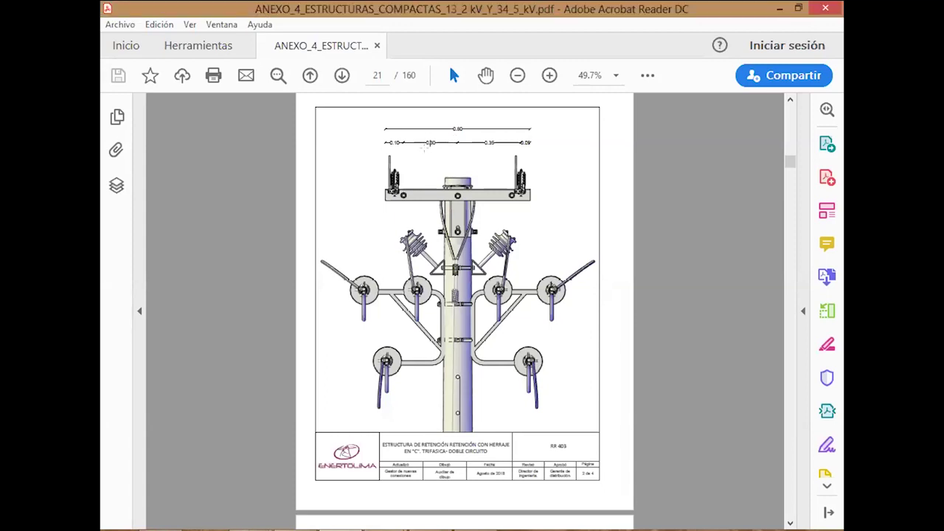
Zoom into the RR 403 crossarm dimension line to read spacings 0.10, 0.30, 0.35 and 0.05
{"action": "scroll", "coordinate": [431, 139], "scroll_direction": "up", "scroll_amount": 1, "text": "ctrl"}
{"action": "scroll", "coordinate": [425, 148], "scroll_direction": "up", "scroll_amount": 1, "text": "ctrl"}
{"action": "scroll", "coordinate": [424, 147], "scroll_direction": "up", "scroll_amount": 3, "text": "ctrl"}
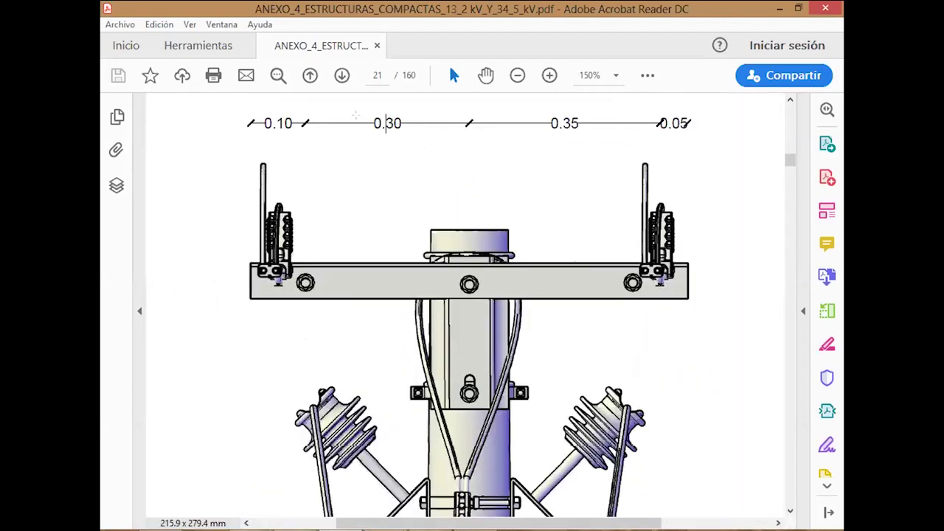
{"action": "scroll", "coordinate": [396, 273], "scroll_direction": "down", "scroll_amount": 1}
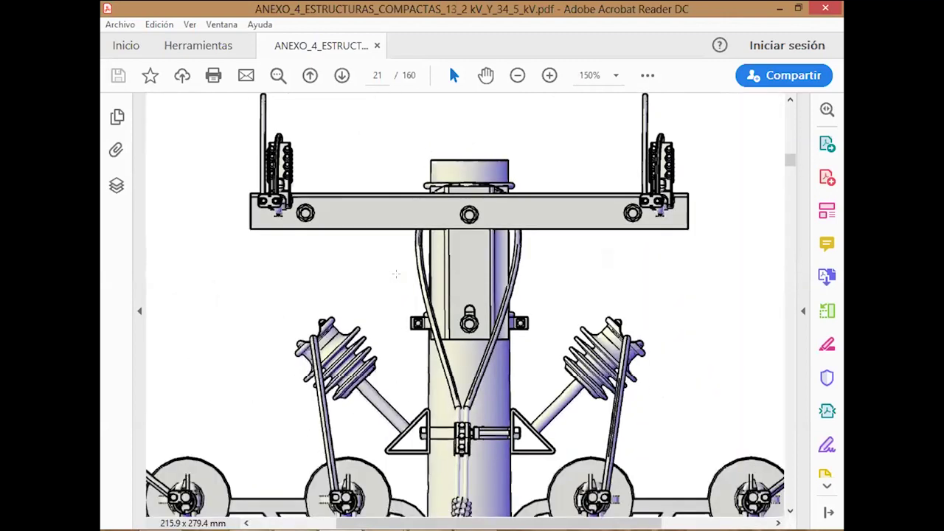
{"action": "scroll", "coordinate": [396, 273], "scroll_direction": "down", "scroll_amount": 2}
{"action": "scroll", "coordinate": [396, 272], "scroll_direction": "down", "scroll_amount": 1, "text": "ctrl"}
{"action": "scroll", "coordinate": [396, 272], "scroll_direction": "down", "scroll_amount": 1, "text": "ctrl"}
{"action": "scroll", "coordinate": [396, 272], "scroll_direction": "down", "scroll_amount": 1, "text": "ctrl"}
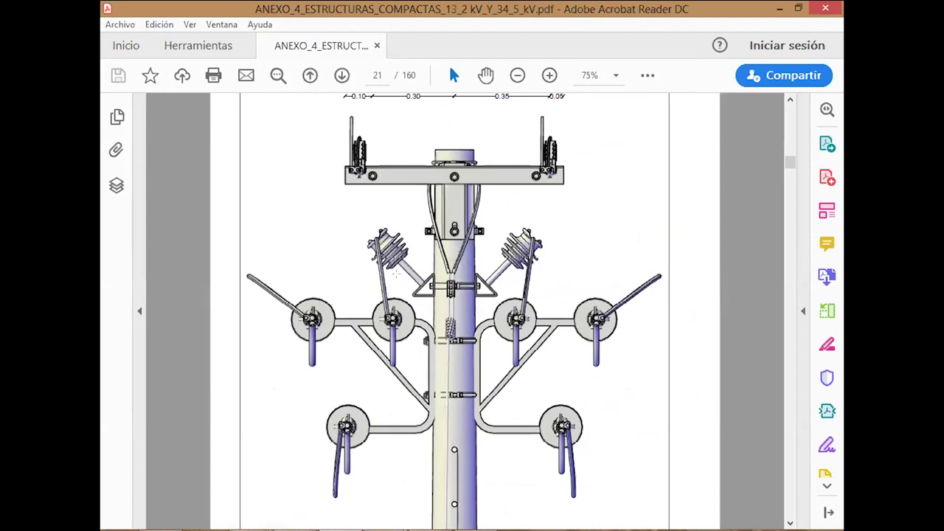
{"action": "scroll", "coordinate": [396, 272], "scroll_direction": "down", "scroll_amount": 1, "text": "ctrl"}
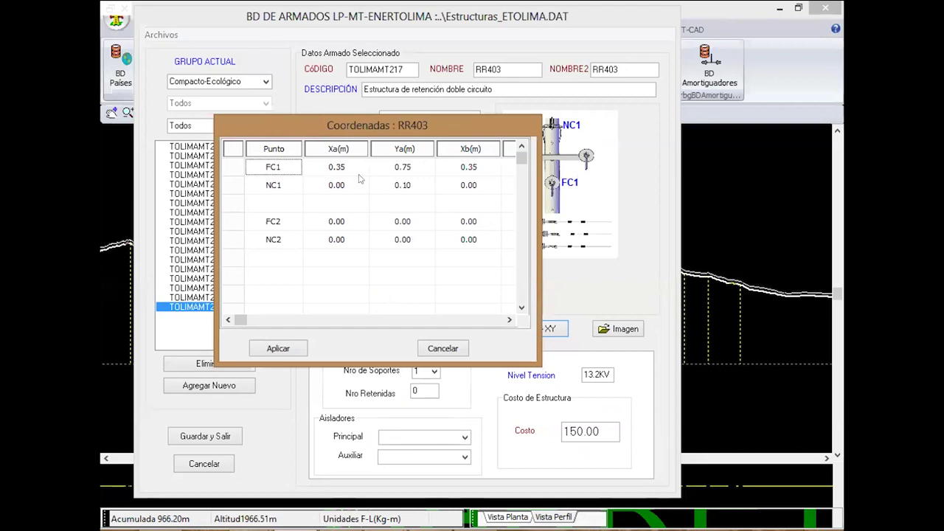
Enter -0.4 as FC1's Xa coordinate in the RR403 table, then switch to the drawing PDF
{"action": "left_click", "coordinate": [338, 166]}
{"action": "type", "text": "-0.4"}
{"action": "left_click", "coordinate": [386, 170]}
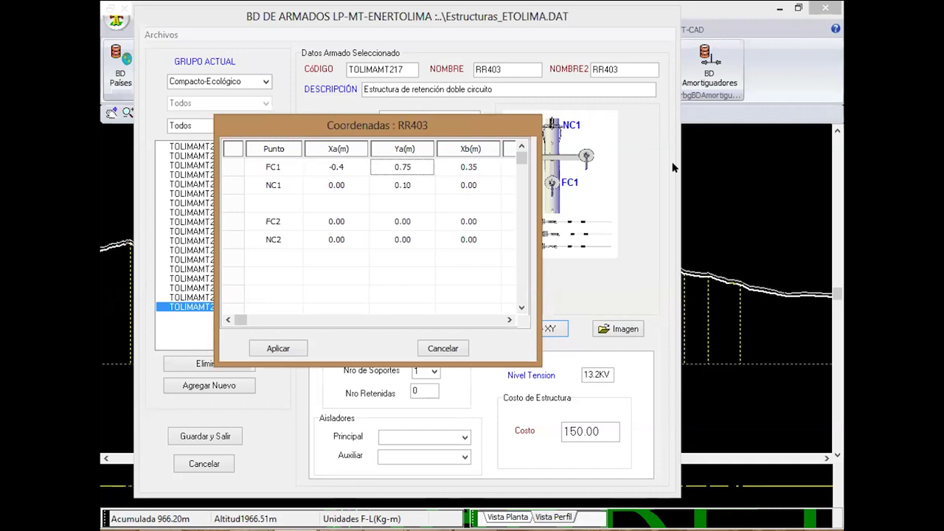
{"action": "left_click", "coordinate": [673, 168]}
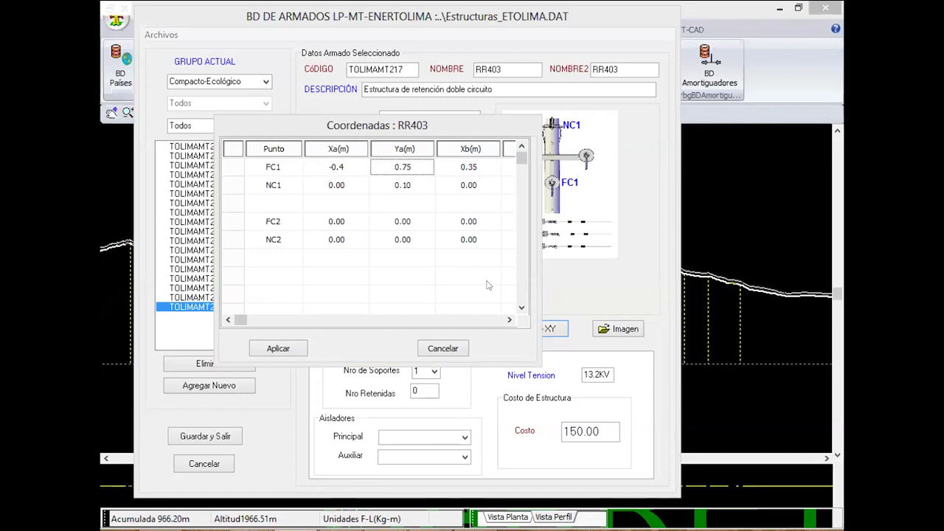
{"action": "left_click", "coordinate": [346, 169]}
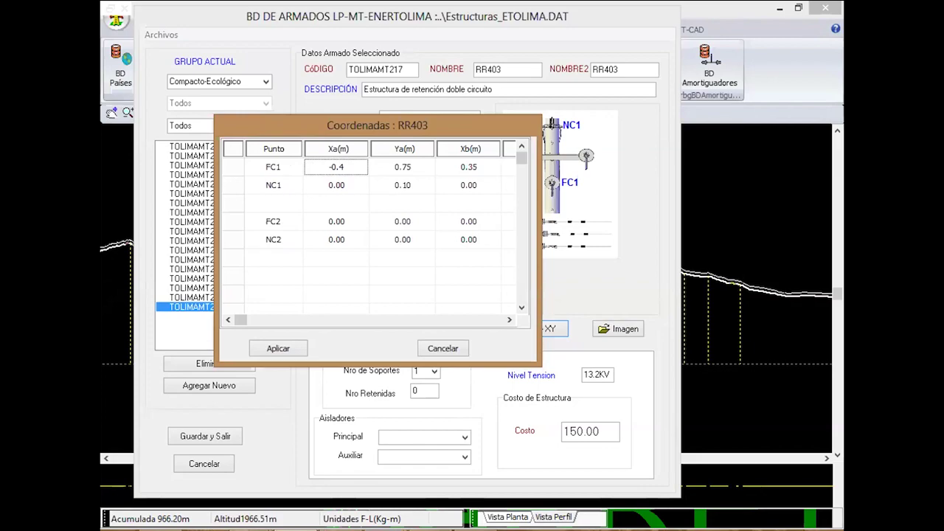
{"action": "key", "text": "alt+Tab"}
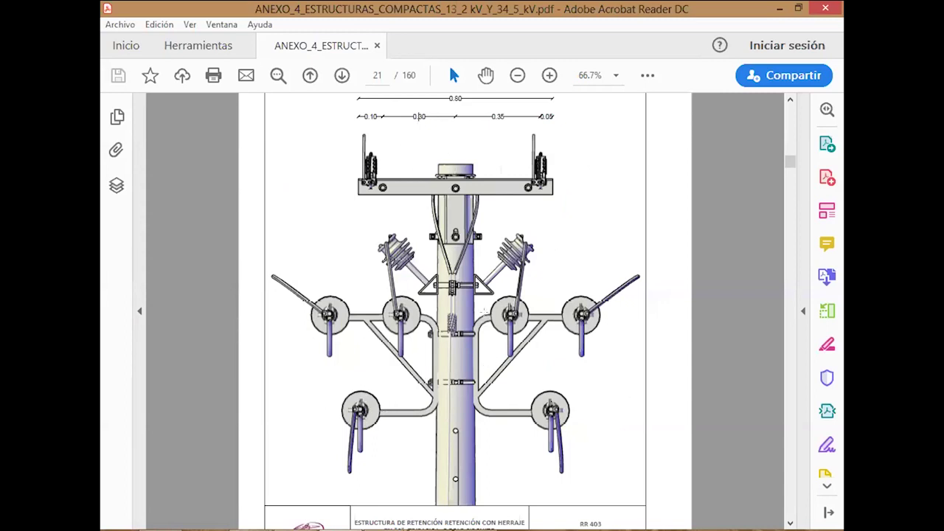
Scroll to page 22, the RR 403 side view with 0.10 and 0.20 vertical spacings
{"action": "scroll", "coordinate": [490, 310], "scroll_direction": "down", "scroll_amount": 3}
{"action": "scroll", "coordinate": [490, 310], "scroll_direction": "down", "scroll_amount": 5}
{"action": "scroll", "coordinate": [492, 354], "scroll_direction": "up", "scroll_amount": 2}
{"action": "scroll", "coordinate": [491, 354], "scroll_direction": "up", "scroll_amount": 1}
{"action": "scroll", "coordinate": [490, 361], "scroll_direction": "up", "scroll_amount": 5}
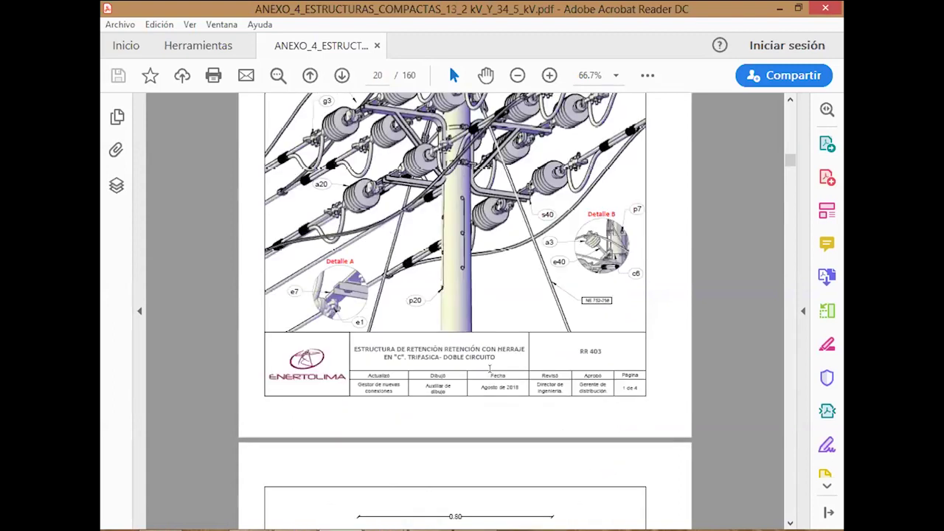
{"action": "scroll", "coordinate": [490, 369], "scroll_direction": "down", "scroll_amount": 10}
{"action": "scroll", "coordinate": [489, 368], "scroll_direction": "down", "scroll_amount": 3}
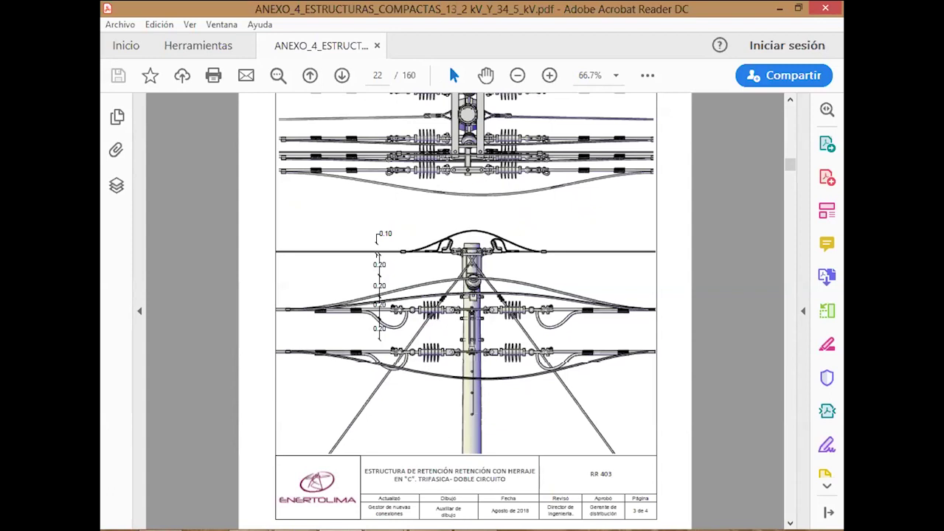
{"action": "mouse_move", "coordinate": [191, 486]}
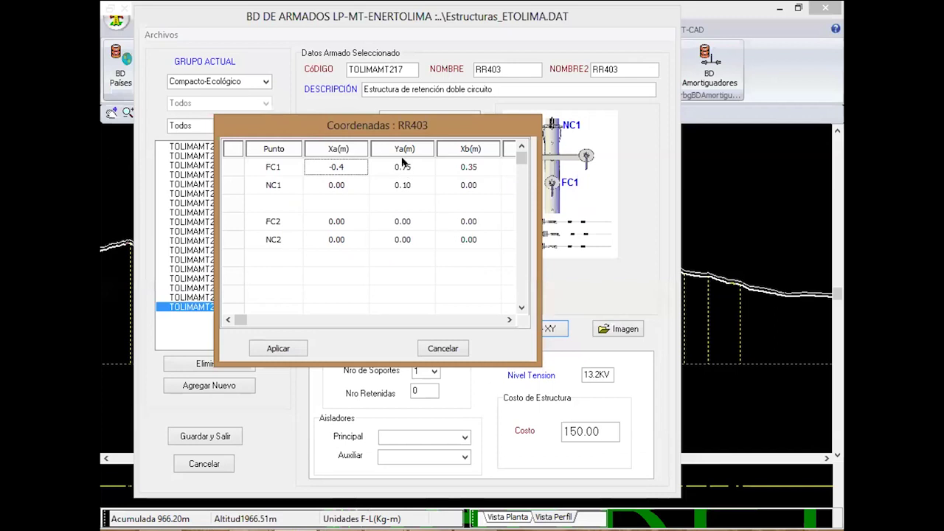
Set FC1's Ya coordinate to 0.9 in the RR403 Coordenadas grid
{"action": "left_click", "coordinate": [399, 168]}
{"action": "left_click", "coordinate": [398, 168]}
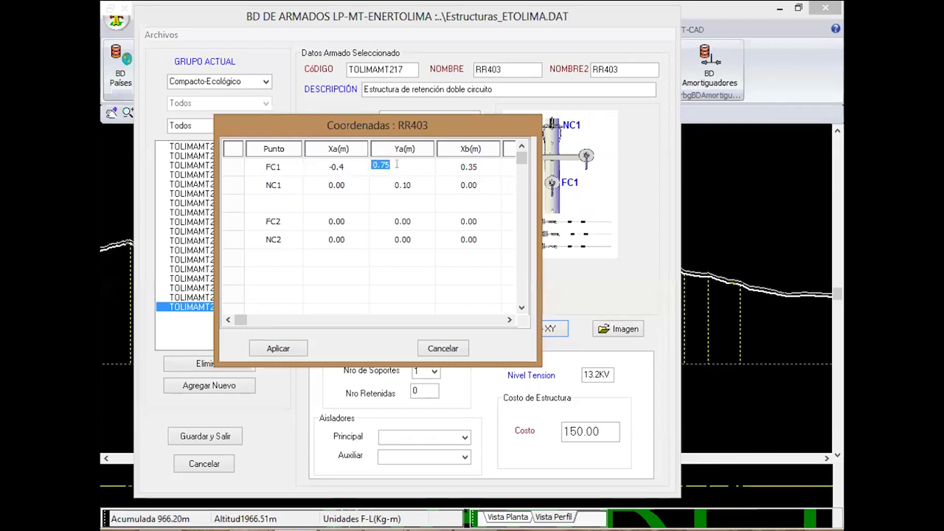
{"action": "type", "text": "0.9"}
{"action": "left_click", "coordinate": [375, 206]}
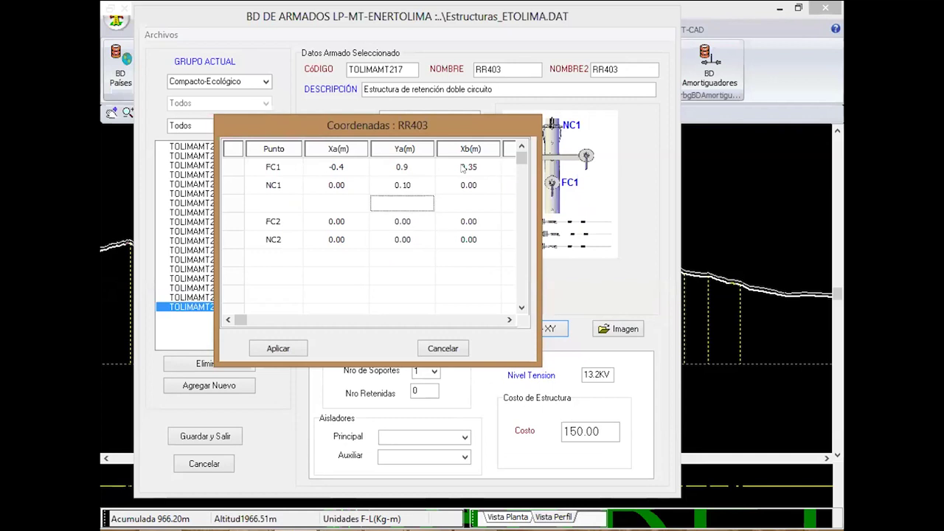
Set FC1's Xb to -0.4 and Yb to 0.9
{"action": "left_click", "coordinate": [463, 167]}
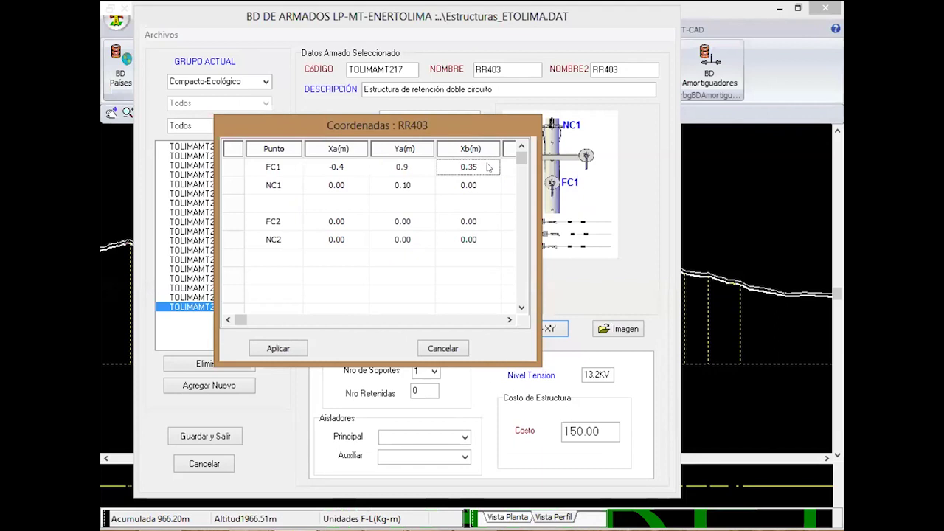
{"action": "left_click", "coordinate": [470, 164]}
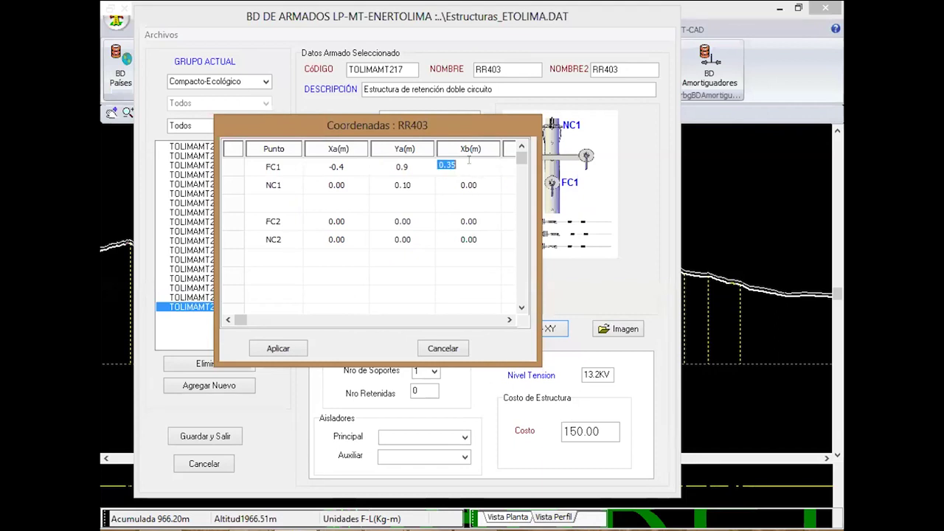
{"action": "type", "text": "-0.4"}
{"action": "left_click", "coordinate": [506, 168]}
{"action": "left_click", "coordinate": [456, 165]}
{"action": "type", "text": "0"}
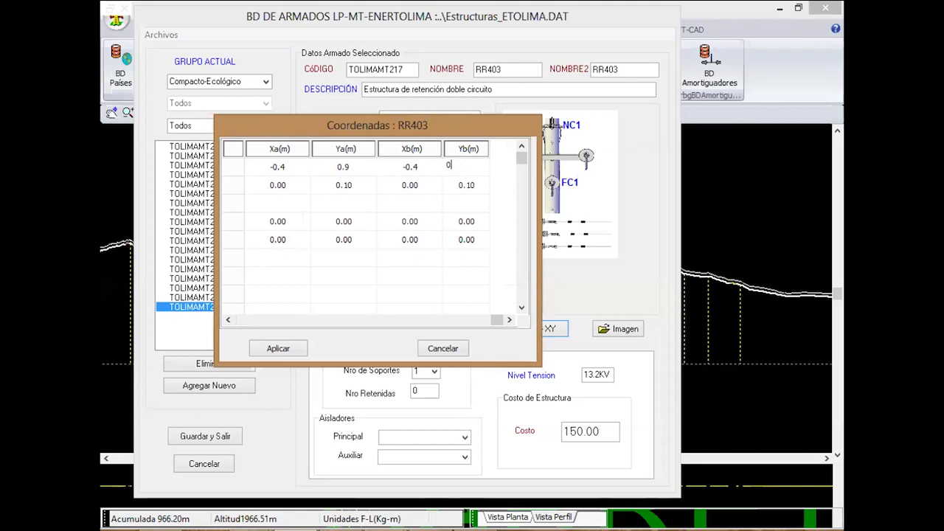
{"action": "type", "text": ".9"}
{"action": "left_click", "coordinate": [347, 169]}
{"action": "left_click", "coordinate": [288, 184]}
{"action": "left_click", "coordinate": [315, 320]}
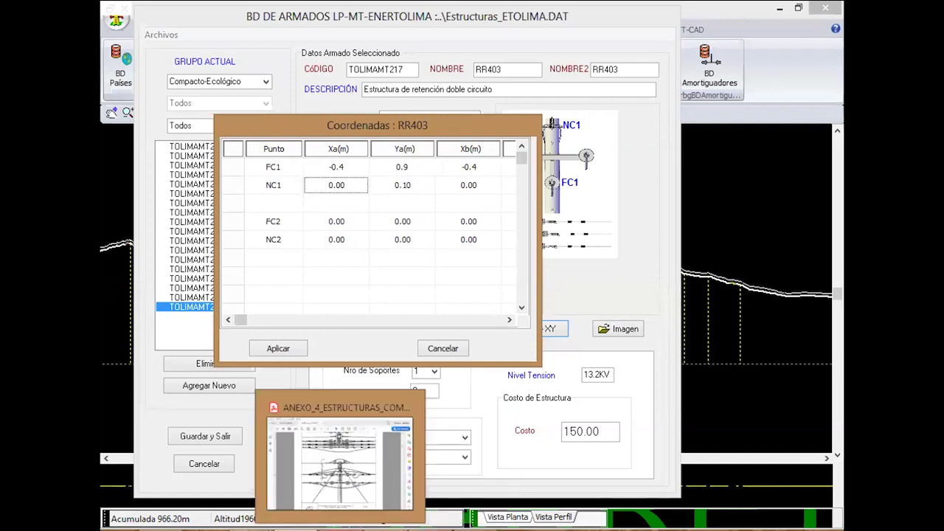
Return to the Acrobat PDF and settle at the top of page 21's RR 403 front-view drawing
{"action": "left_click", "coordinate": [339, 528]}
{"action": "scroll", "coordinate": [465, 309], "scroll_direction": "up", "scroll_amount": 1}
{"action": "scroll", "coordinate": [464, 309], "scroll_direction": "up", "scroll_amount": 2}
{"action": "scroll", "coordinate": [464, 309], "scroll_direction": "up", "scroll_amount": 5}
{"action": "scroll", "coordinate": [465, 310], "scroll_direction": "up", "scroll_amount": 3}
{"action": "scroll", "coordinate": [464, 310], "scroll_direction": "up", "scroll_amount": 3}
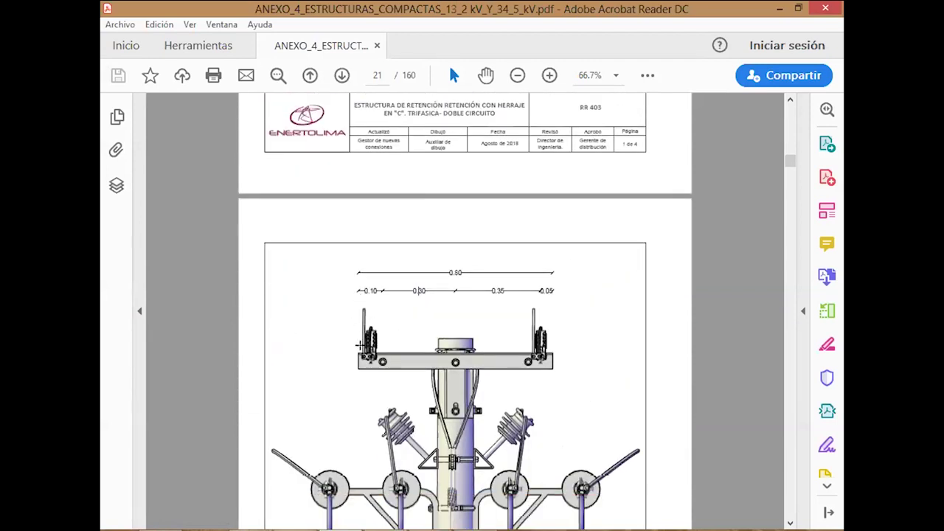
{"action": "scroll", "coordinate": [465, 310], "scroll_direction": "down", "scroll_amount": 3}
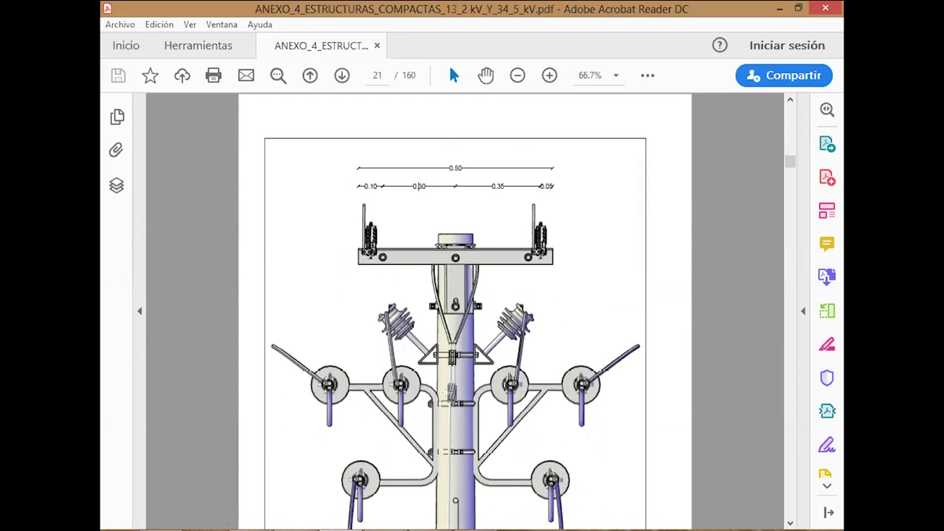
{"action": "scroll", "coordinate": [465, 310], "scroll_direction": "down", "scroll_amount": 5}
{"action": "scroll", "coordinate": [465, 310], "scroll_direction": "down", "scroll_amount": 5}
{"action": "scroll", "coordinate": [465, 310], "scroll_direction": "down", "scroll_amount": 5}
{"action": "scroll", "coordinate": [348, 208], "scroll_direction": "up", "scroll_amount": 3}
{"action": "scroll", "coordinate": [349, 209], "scroll_direction": "up", "scroll_amount": 4}
{"action": "scroll", "coordinate": [348, 209], "scroll_direction": "up", "scroll_amount": 3}
{"action": "scroll", "coordinate": [435, 253], "scroll_direction": "down", "scroll_amount": 5}
{"action": "scroll", "coordinate": [435, 252], "scroll_direction": "down", "scroll_amount": 5}
{"action": "scroll", "coordinate": [436, 252], "scroll_direction": "down", "scroll_amount": 5}
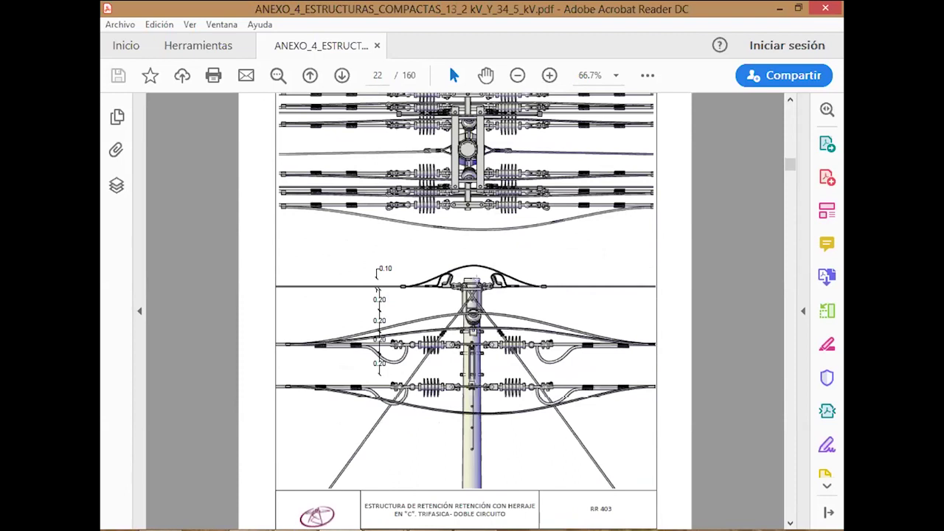
{"action": "scroll", "coordinate": [444, 288], "scroll_direction": "up", "scroll_amount": 10}
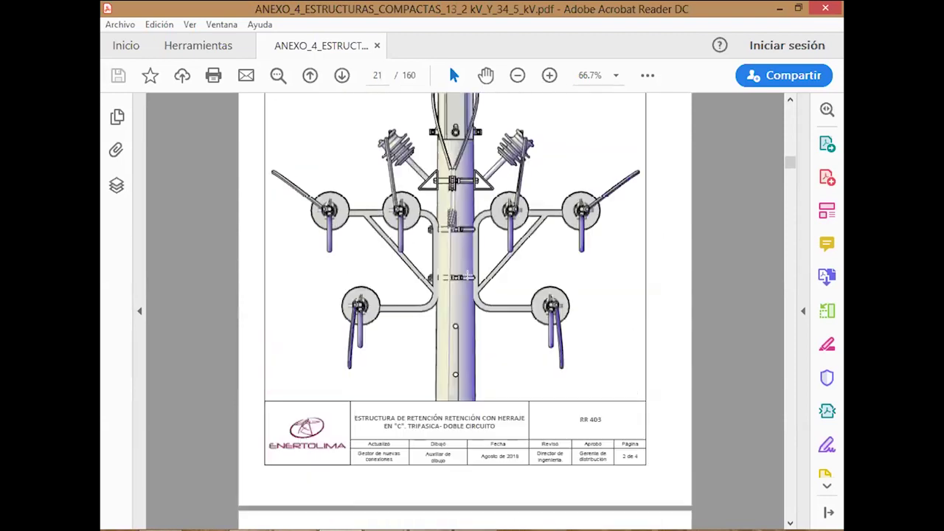
{"action": "scroll", "coordinate": [444, 288], "scroll_direction": "up", "scroll_amount": 7}
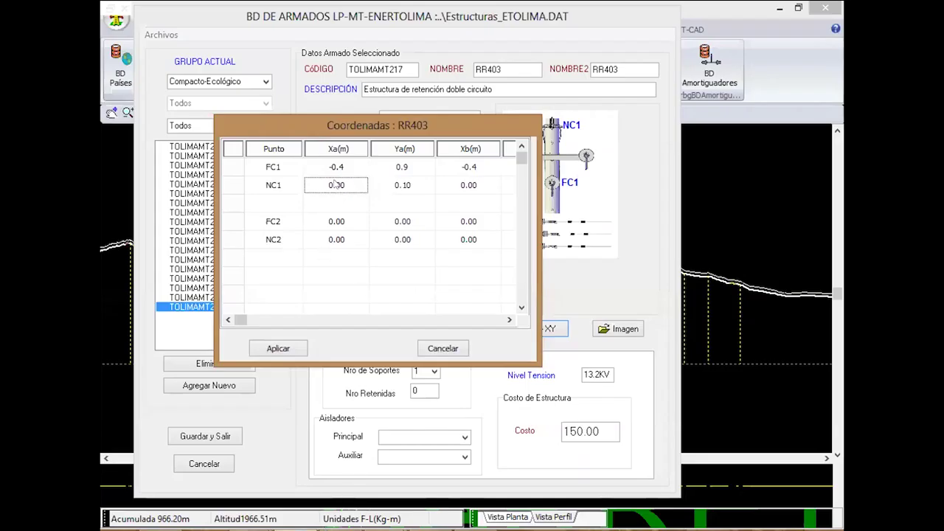
Enter -0.4 for both NC1 Xa and NC1 Xb in the RR403 coordinates
{"action": "left_click", "coordinate": [336, 185]}
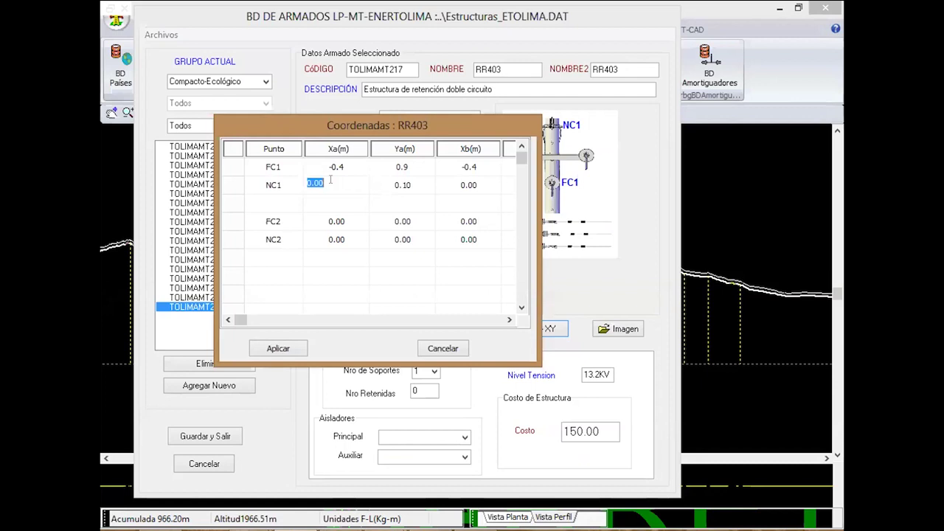
{"action": "type", "text": "-0.4"}
{"action": "left_click", "coordinate": [405, 191]}
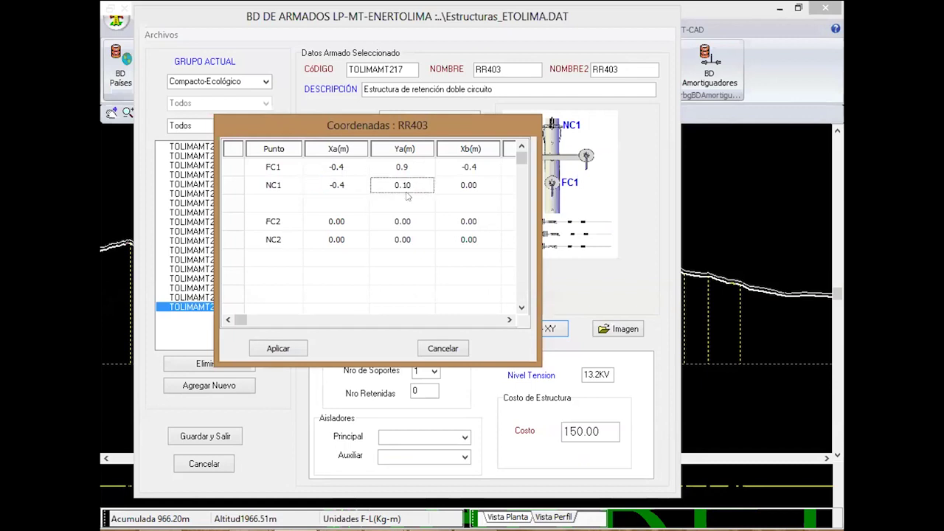
{"action": "left_click", "coordinate": [464, 186]}
{"action": "left_click", "coordinate": [464, 186]}
{"action": "type", "text": "0.4"}
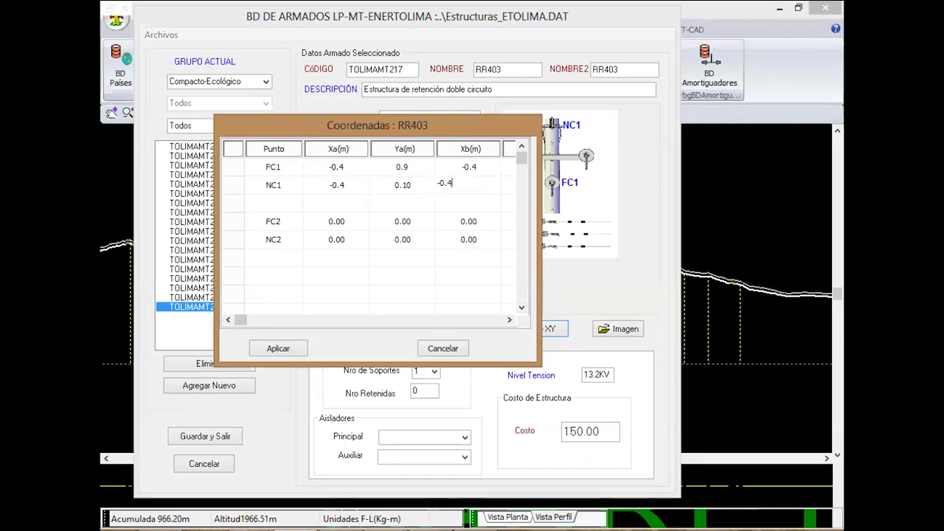
{"action": "left_click", "coordinate": [509, 190]}
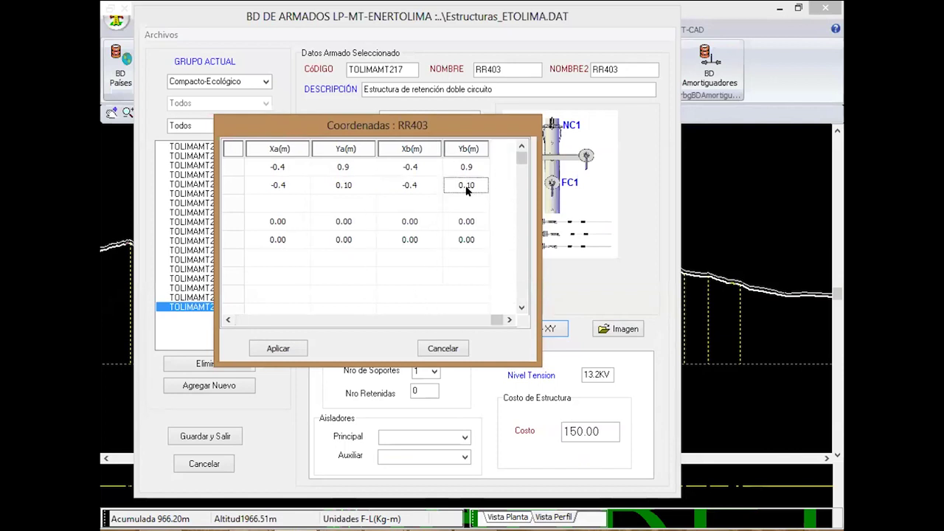
{"action": "left_click", "coordinate": [334, 319]}
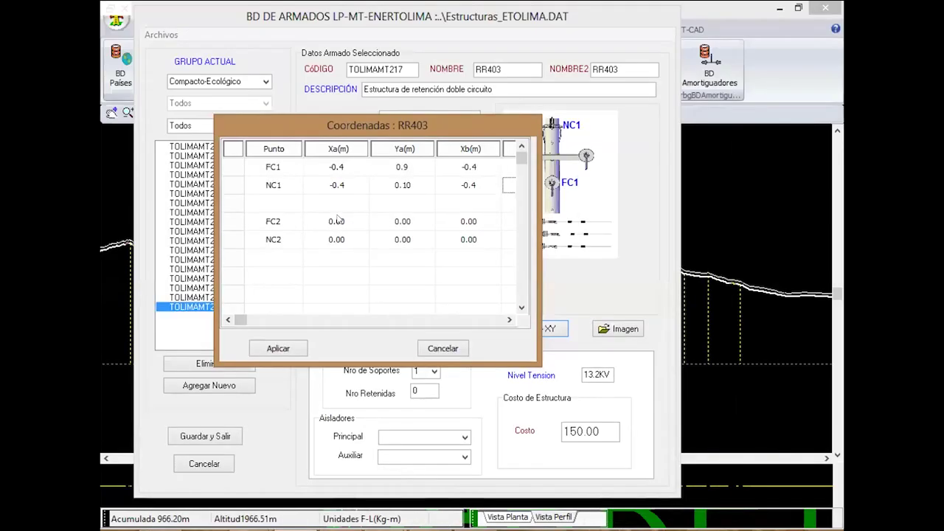
{"action": "left_click", "coordinate": [333, 219]}
Set FC2 and NC2 Xa to 0.4, with Ya 0.9 for FC2 and 0.1 for NC2
{"action": "type", "text": "0.00"}
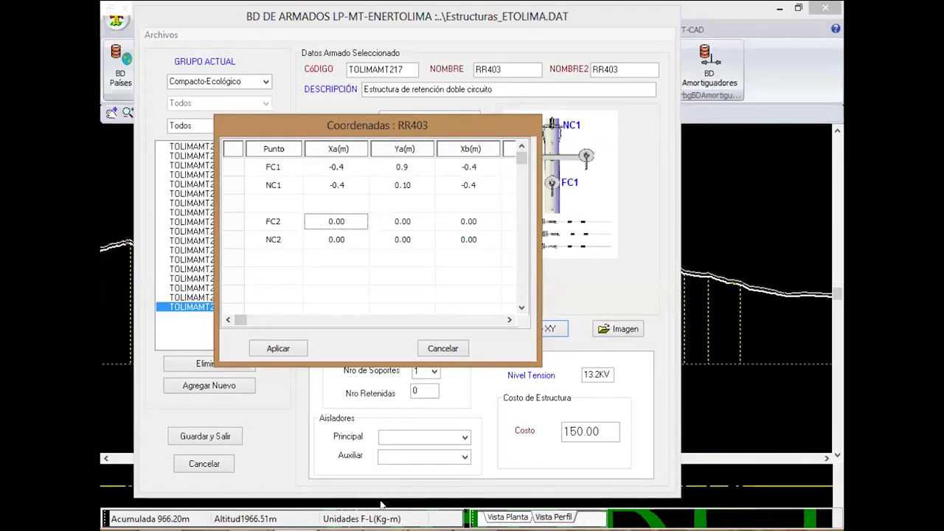
{"action": "left_click", "coordinate": [338, 224]}
{"action": "type", "text": "0.4"}
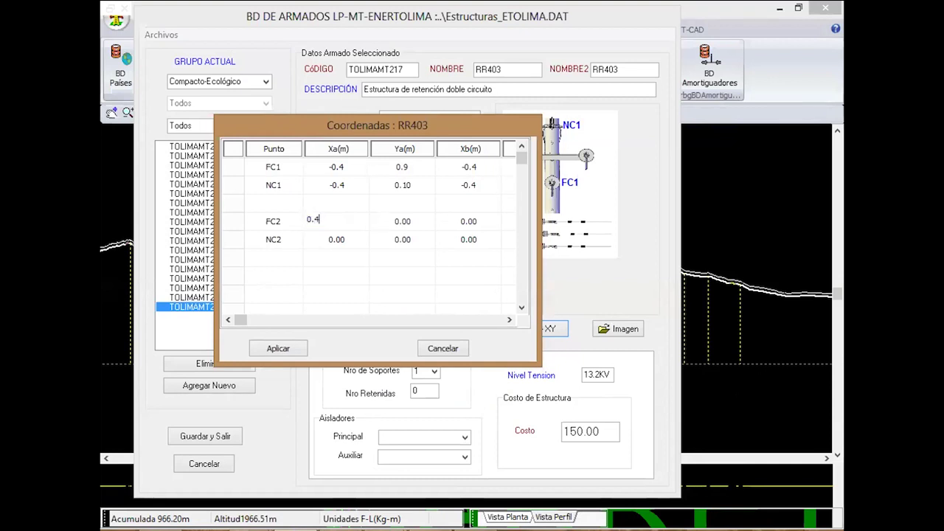
{"action": "left_click", "coordinate": [338, 240]}
{"action": "left_click", "coordinate": [332, 236]}
{"action": "type", "text": "0.4"}
{"action": "left_click", "coordinate": [397, 222]}
{"action": "key", "text": "BackSpace"}
{"action": "type", "text": "0.9"}
{"action": "left_click", "coordinate": [408, 234]}
{"action": "type", "text": "0.1"}
Set FC2 and NC2 Xb to 0.4, Yb 0.9 and 0.1, and apply the coordinates
{"action": "left_click", "coordinate": [464, 220]}
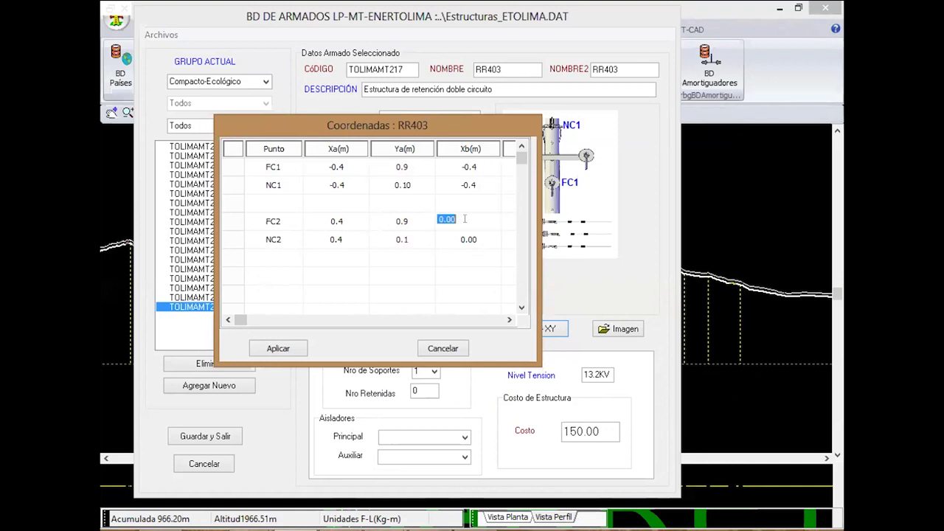
{"action": "type", "text": "0.4"}
{"action": "left_click", "coordinate": [476, 241]}
{"action": "type", "text": "0.4"}
{"action": "left_click", "coordinate": [513, 222]}
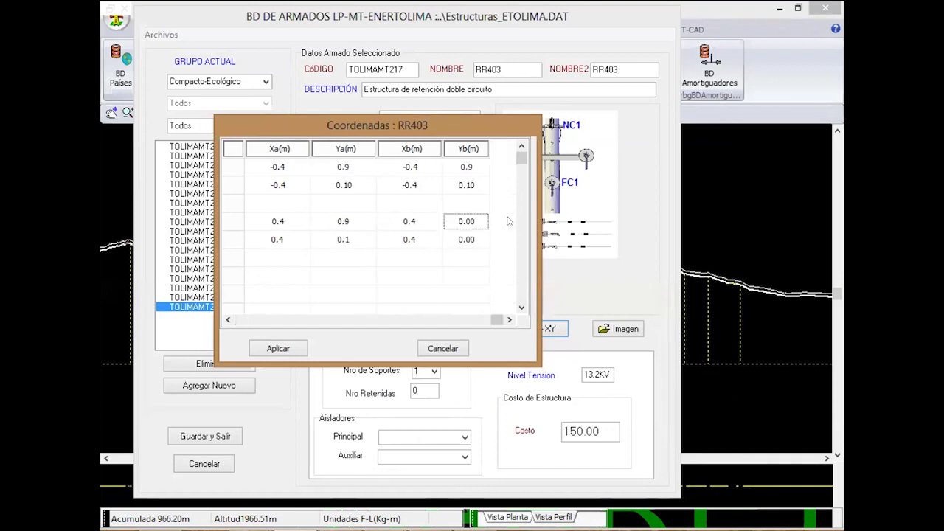
{"action": "left_click", "coordinate": [467, 219]}
{"action": "type", "text": "0.9"}
{"action": "left_click", "coordinate": [474, 240]}
{"action": "left_click", "coordinate": [475, 240]}
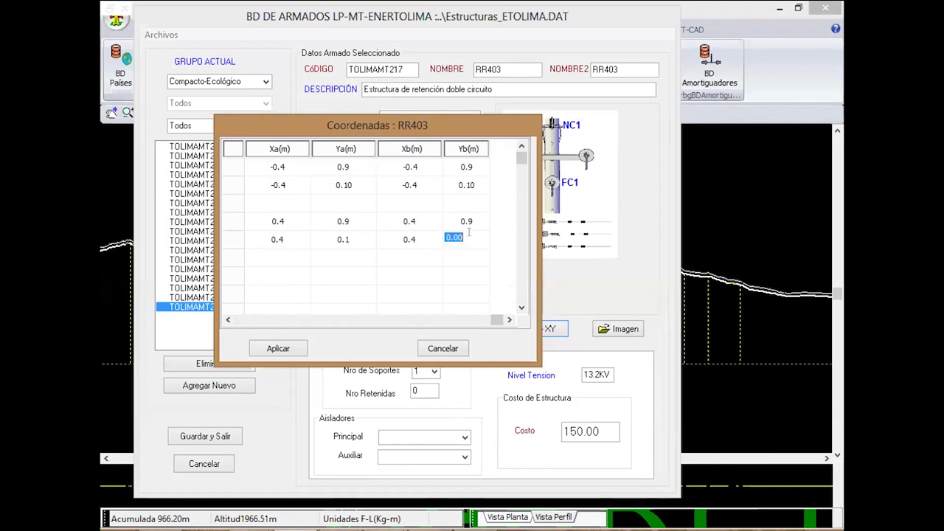
{"action": "type", "text": "0.1"}
{"action": "left_click", "coordinate": [294, 347]}
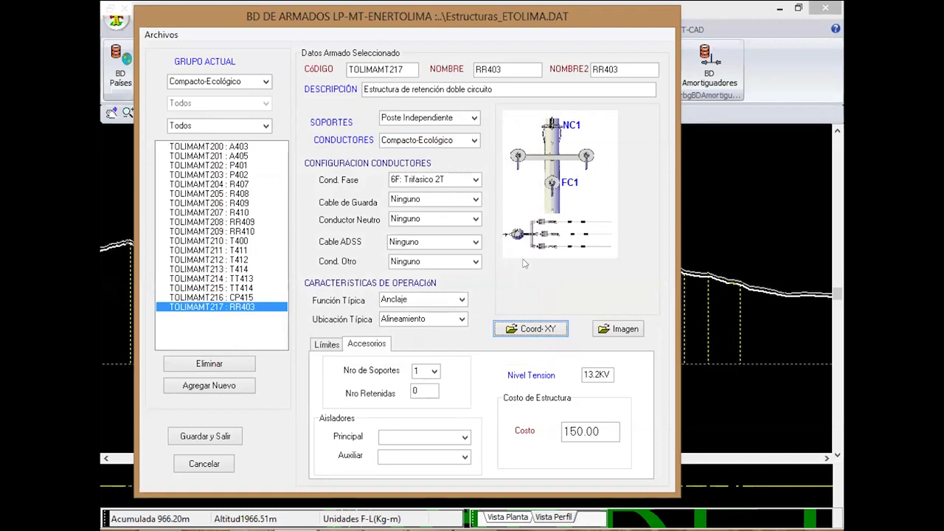
Bring up the structure's image file chooser and reposition it up and left
{"action": "left_click", "coordinate": [624, 329]}
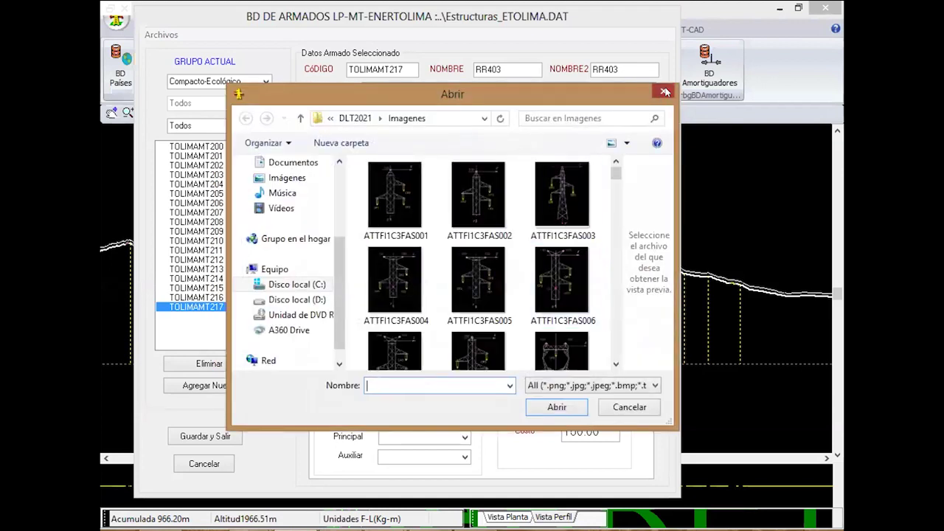
{"action": "left_click", "coordinate": [665, 91]}
{"action": "left_click", "coordinate": [620, 331]}
{"action": "left_click_drag", "start_coordinate": [508, 92], "coordinate": [448, 74]}
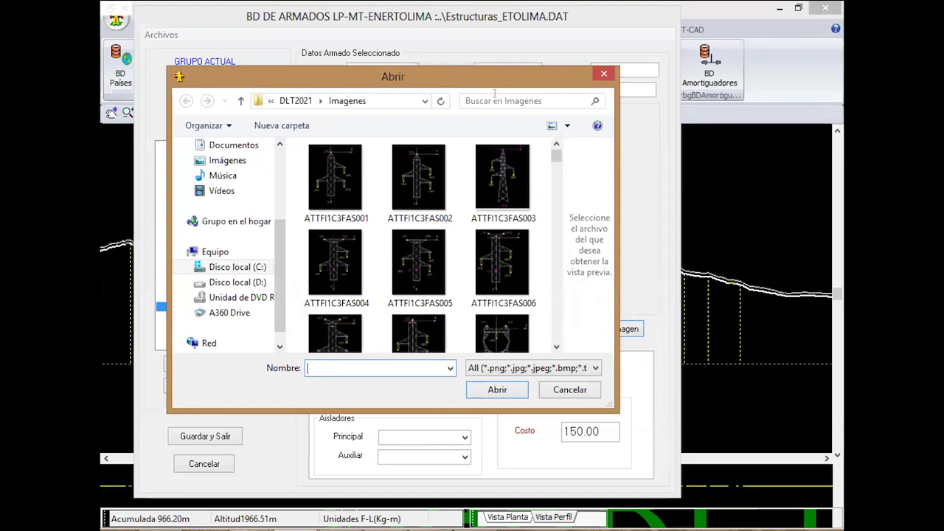
Search the image folder for 'mtpco' and load MTPCO2C6FAR02
{"action": "left_click", "coordinate": [523, 101]}
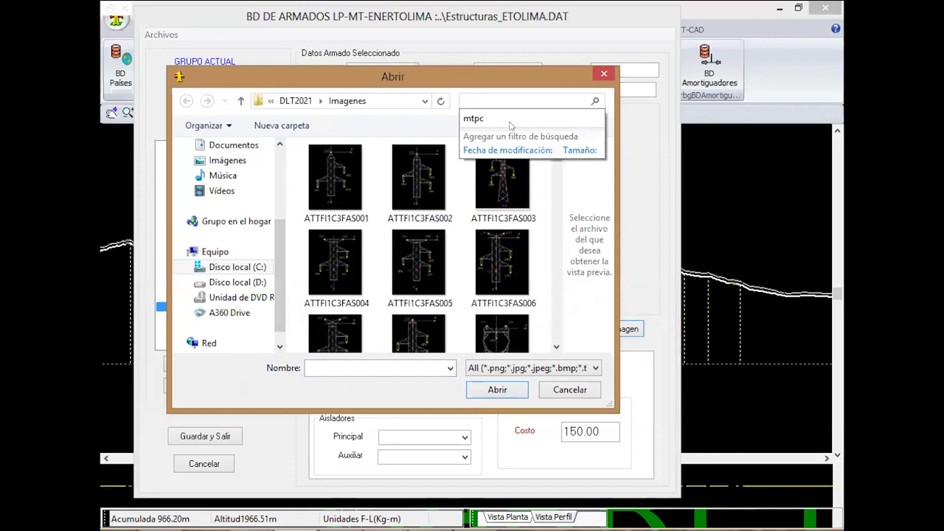
{"action": "type", "text": "mt"}
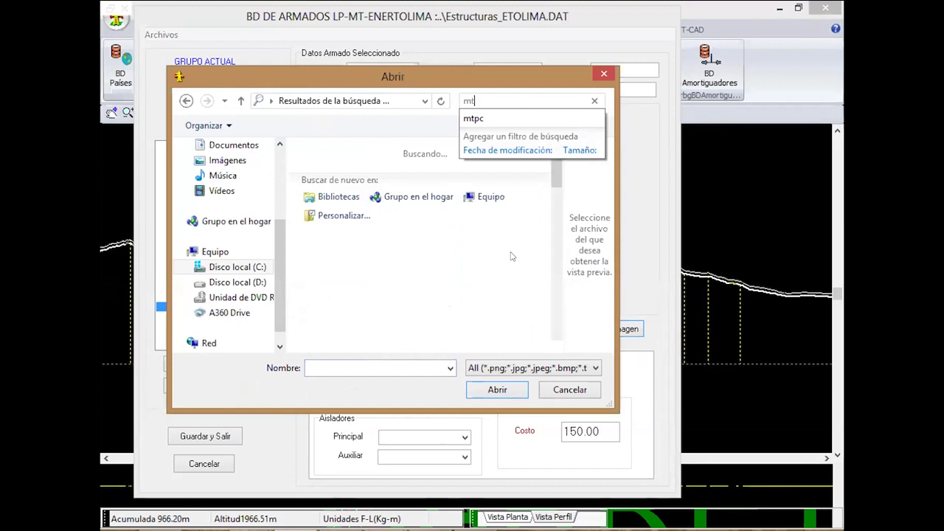
{"action": "key", "text": "BackSpace"}
{"action": "key", "text": "BackSpace"}
{"action": "left_click", "coordinate": [395, 360]}
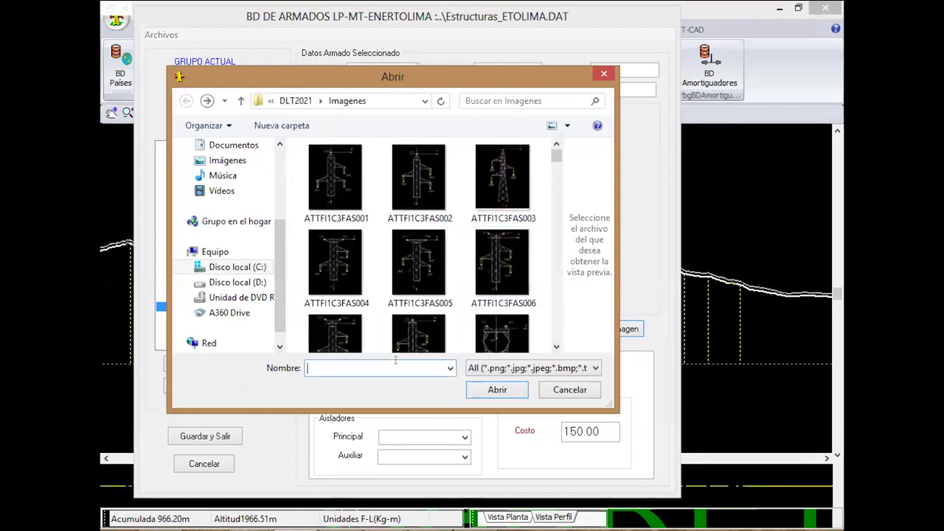
{"action": "type", "text": "mt"}
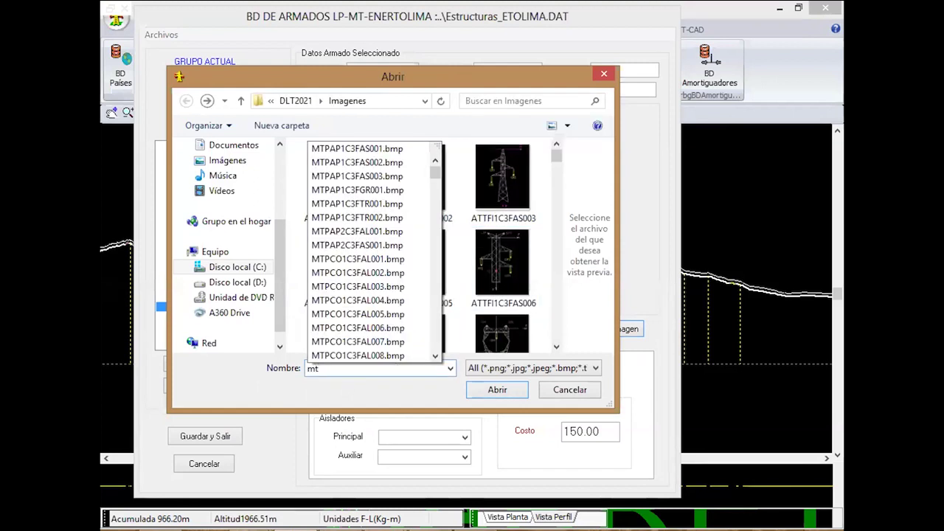
{"action": "type", "text": "p"}
{"action": "type", "text": "co"}
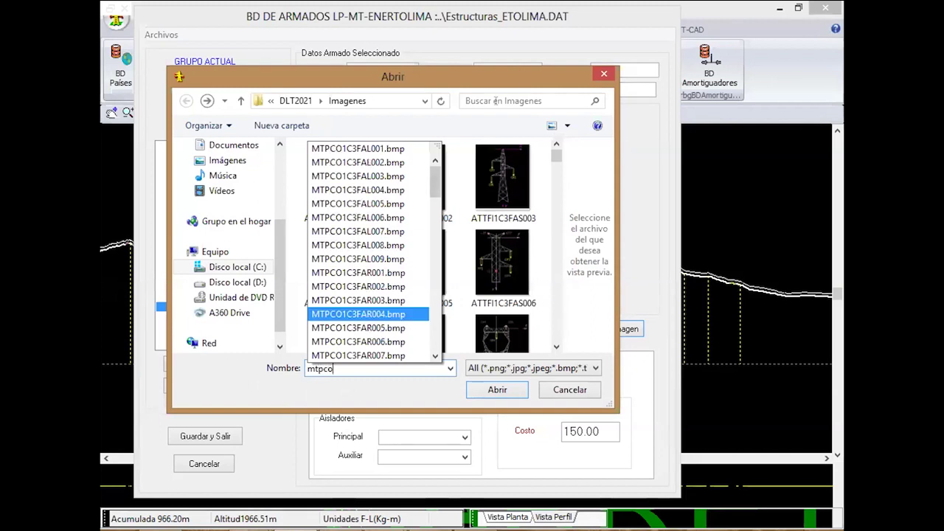
{"action": "left_click", "coordinate": [491, 99]}
{"action": "type", "text": "mtpco"}
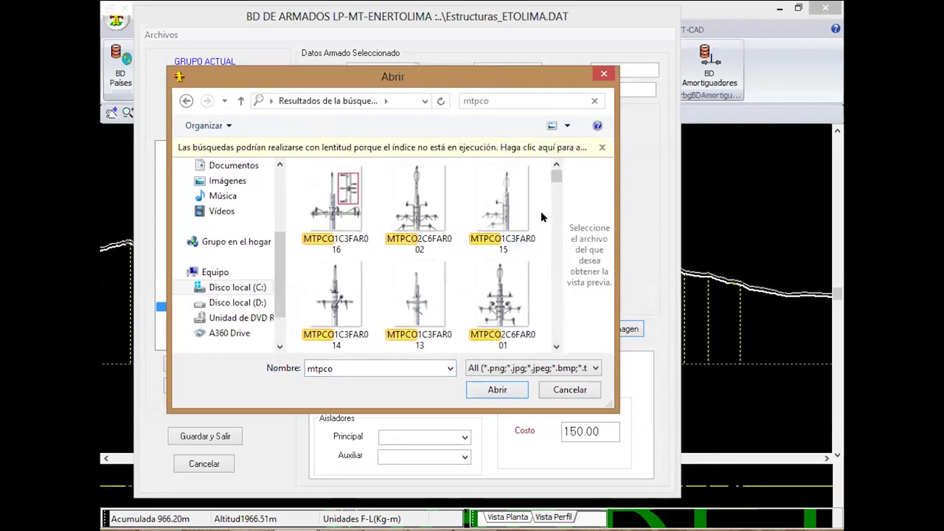
{"action": "left_click", "coordinate": [541, 211]}
{"action": "scroll", "coordinate": [457, 284], "scroll_direction": "down", "scroll_amount": 1}
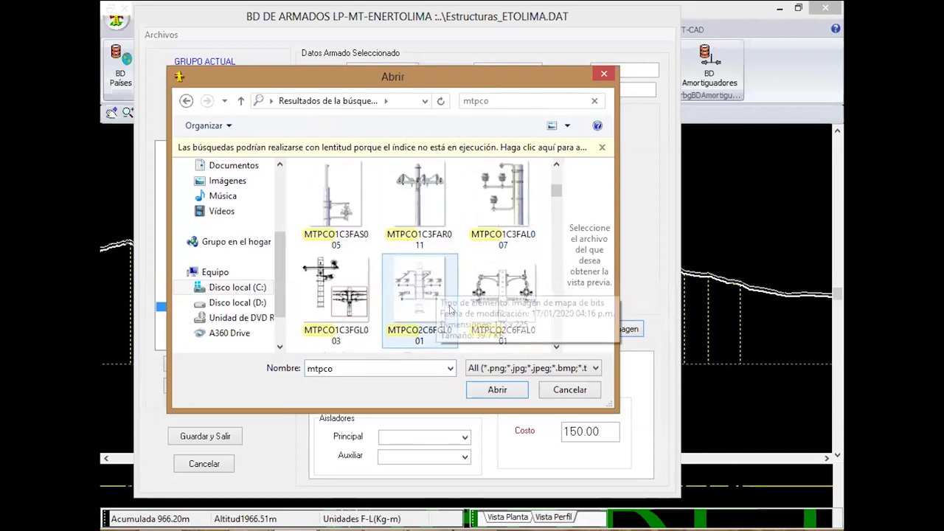
{"action": "scroll", "coordinate": [457, 291], "scroll_direction": "down", "scroll_amount": 2}
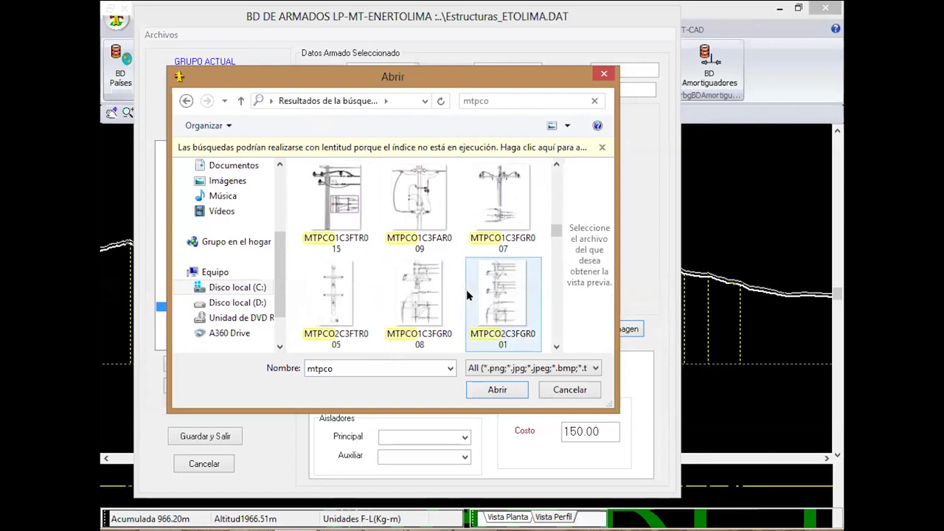
{"action": "scroll", "coordinate": [466, 293], "scroll_direction": "down", "scroll_amount": 2}
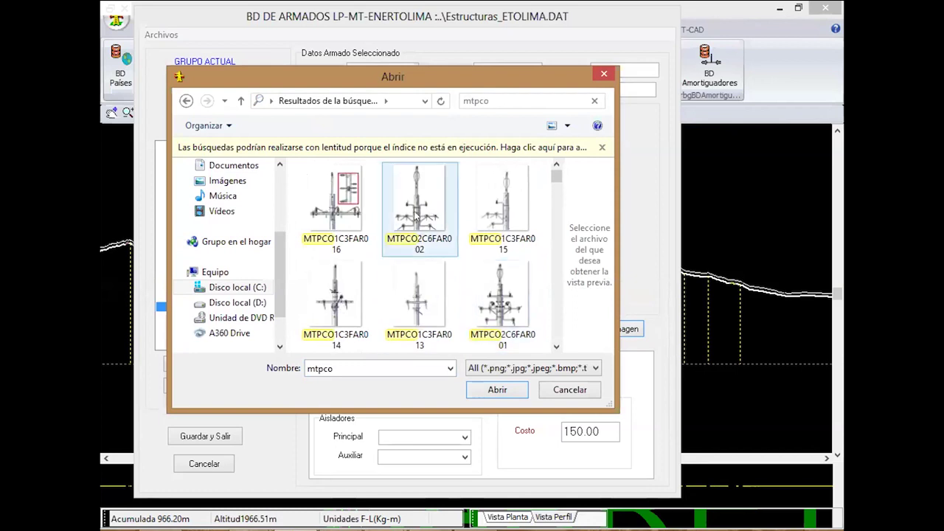
{"action": "double_click", "coordinate": [416, 214]}
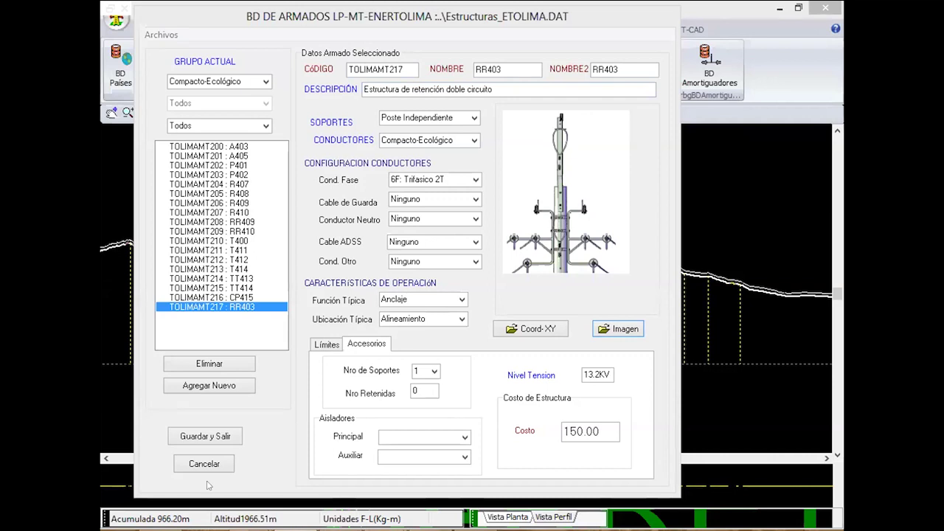
Review the A405 and P402 structure records, then save and exit the structures database
{"action": "left_click", "coordinate": [228, 150]}
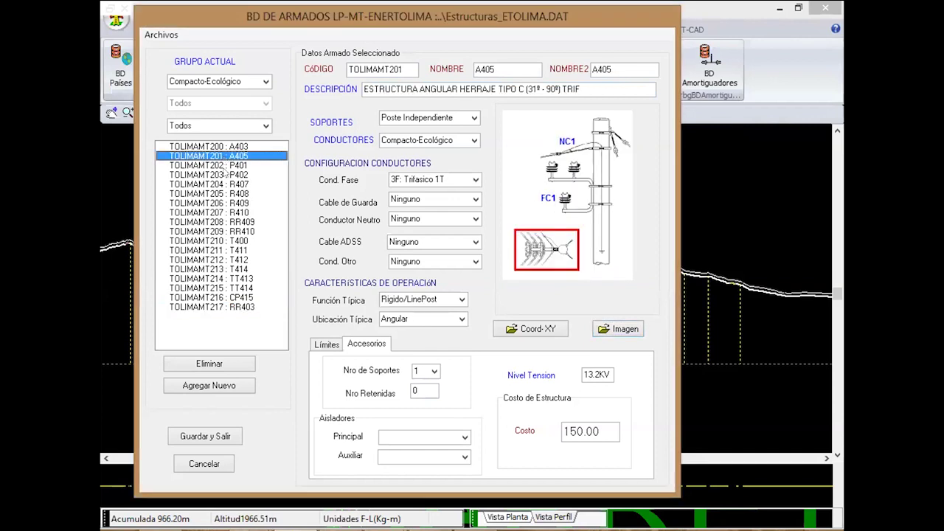
{"action": "left_click", "coordinate": [225, 172]}
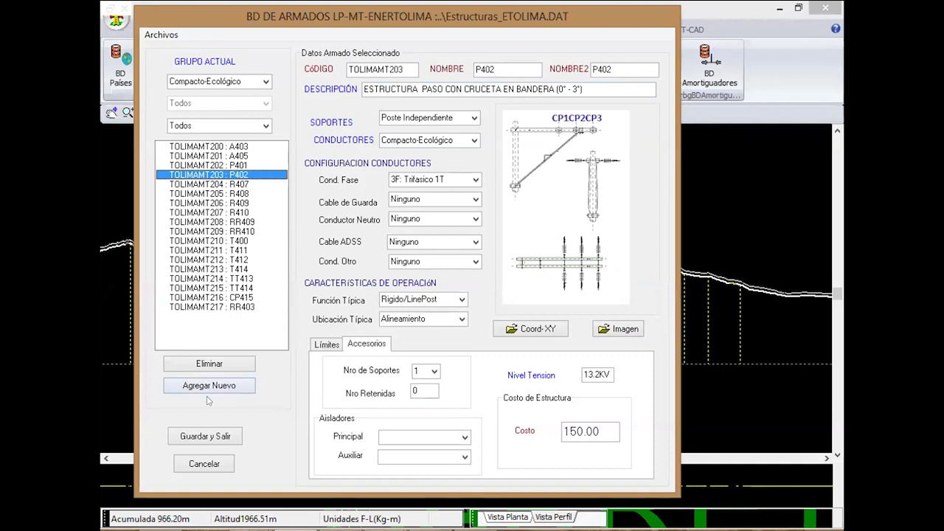
{"action": "left_click", "coordinate": [206, 437]}
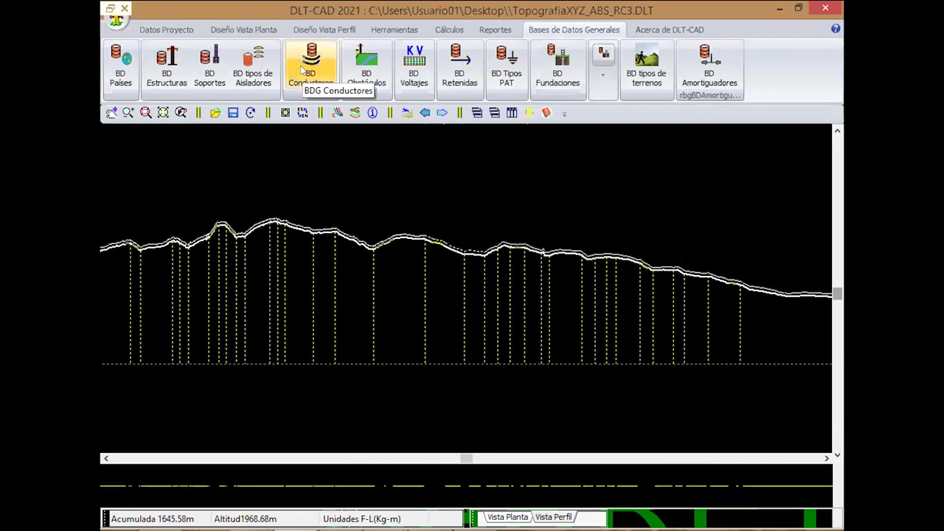
Open the conductors database on Compacto-Ecológico and load the Conductores_ETOLIMA.DAT table
{"action": "left_click", "coordinate": [302, 69]}
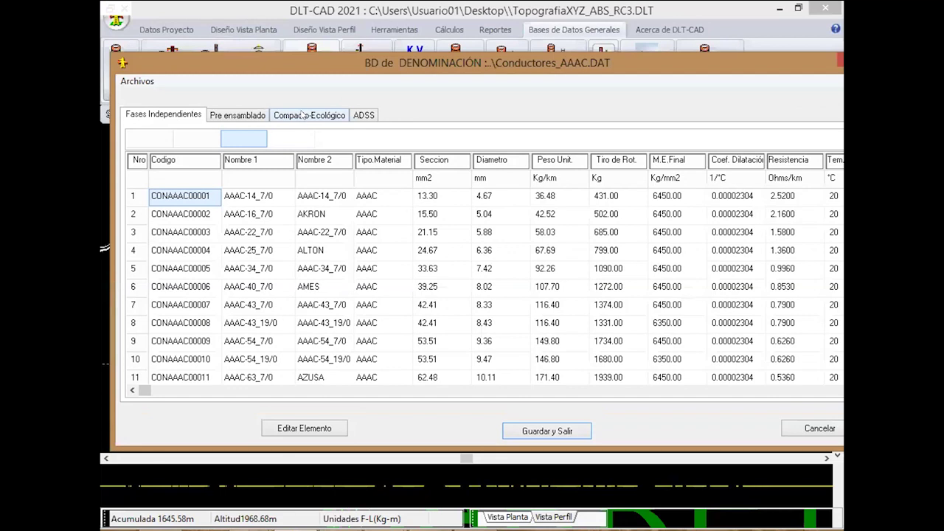
{"action": "left_click", "coordinate": [302, 114]}
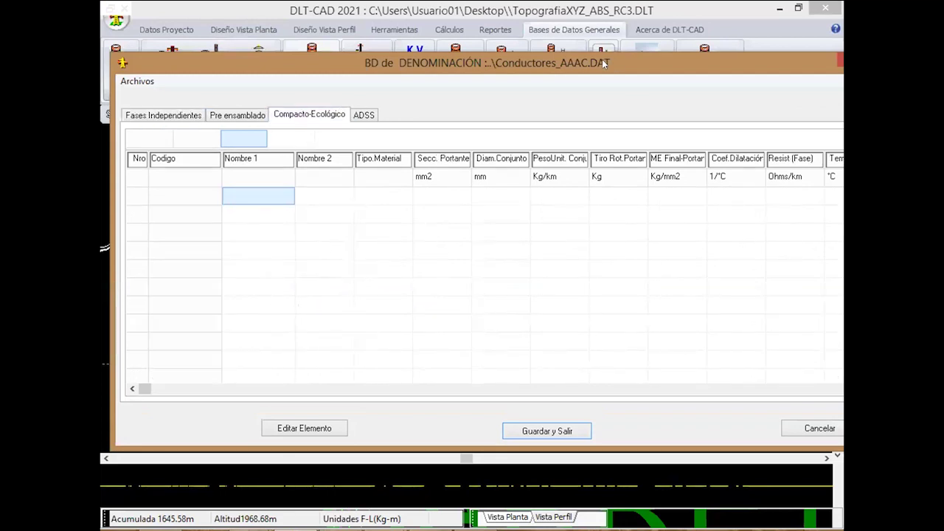
{"action": "left_click_drag", "start_coordinate": [369, 79], "coordinate": [473, 58]}
{"action": "left_click", "coordinate": [173, 82]}
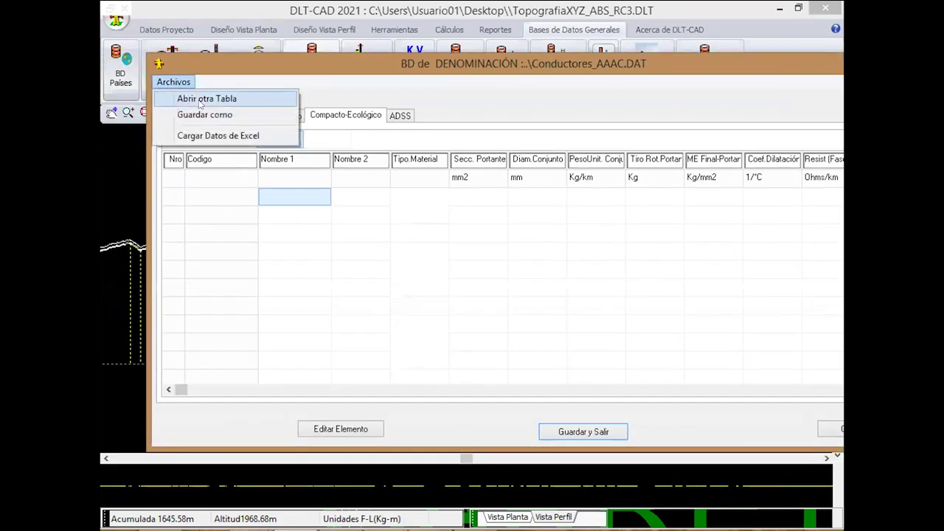
{"action": "left_click", "coordinate": [203, 99]}
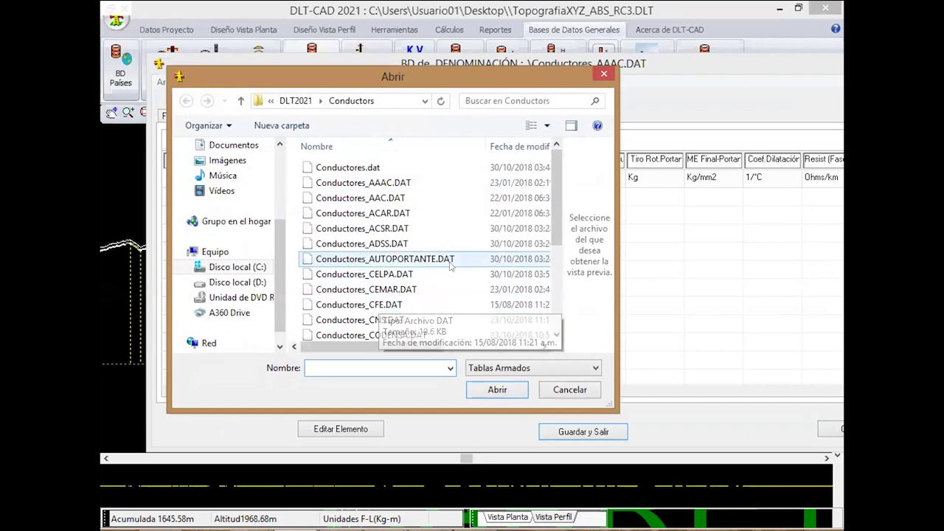
{"action": "left_click", "coordinate": [383, 259]}
{"action": "scroll", "coordinate": [413, 265], "scroll_direction": "down", "scroll_amount": 1}
{"action": "scroll", "coordinate": [417, 264], "scroll_direction": "down", "scroll_amount": 3}
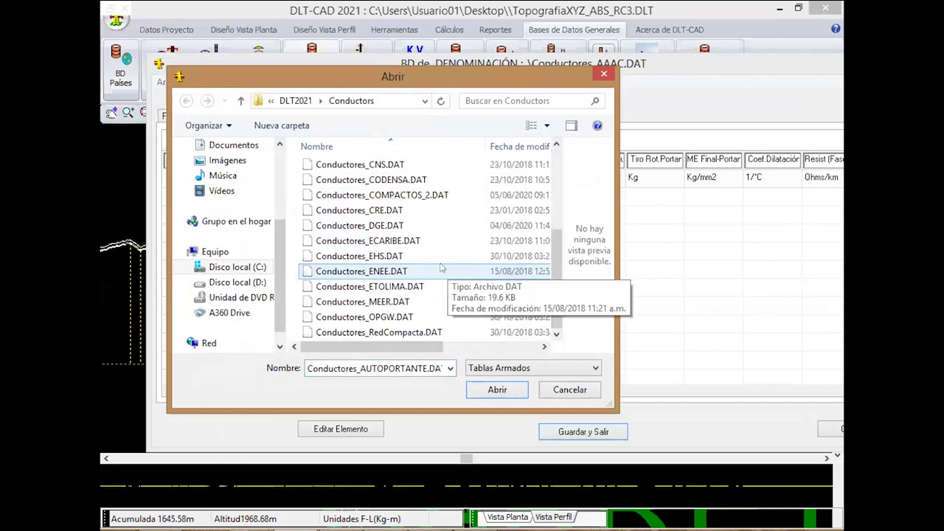
{"action": "double_click", "coordinate": [384, 289]}
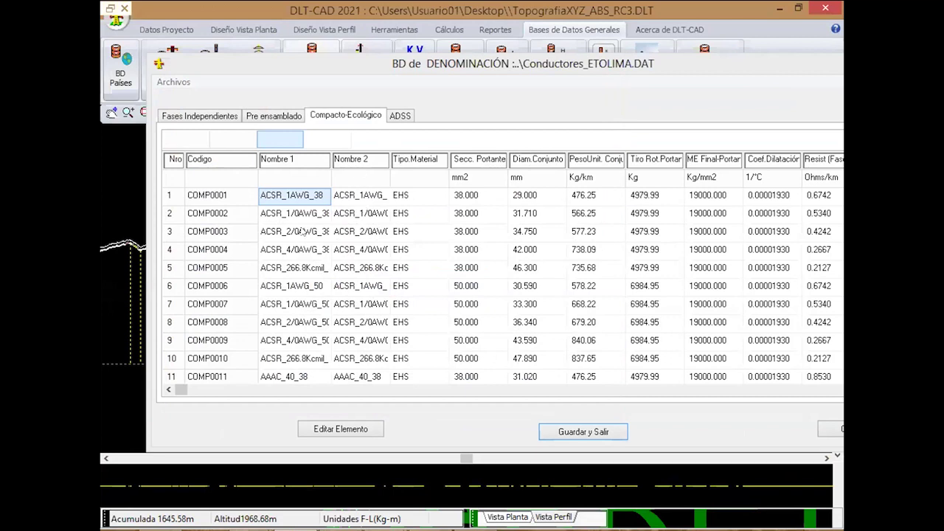
Open COMP0004 and review its breaking load 4979.99, outer diameter 42.00 and unit weight
{"action": "double_click", "coordinate": [294, 249]}
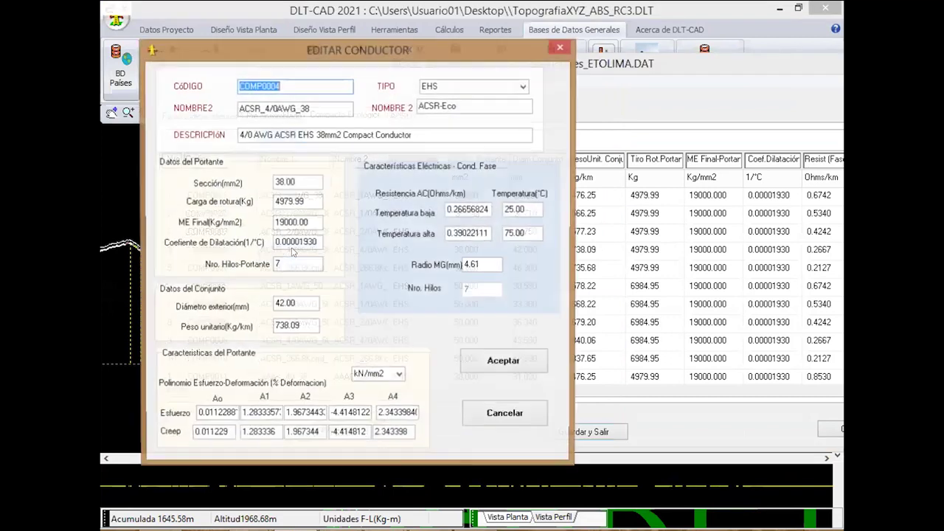
{"action": "left_click", "coordinate": [560, 48]}
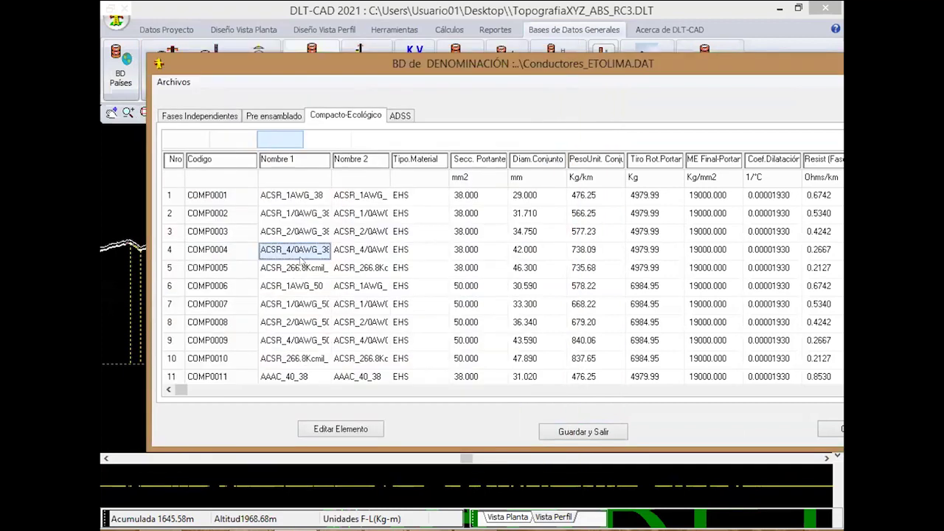
{"action": "double_click", "coordinate": [301, 254]}
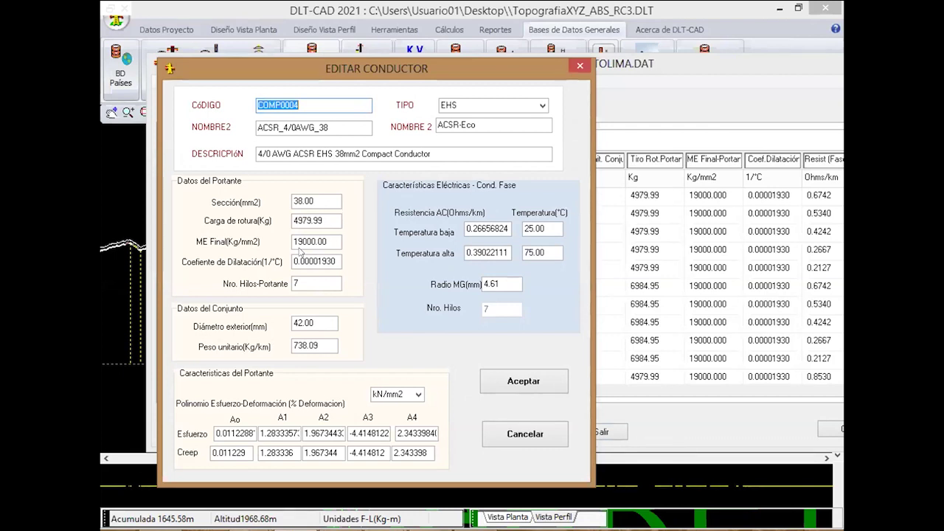
{"action": "left_click_drag", "start_coordinate": [309, 102], "coordinate": [263, 102]}
{"action": "left_click", "coordinate": [306, 156]}
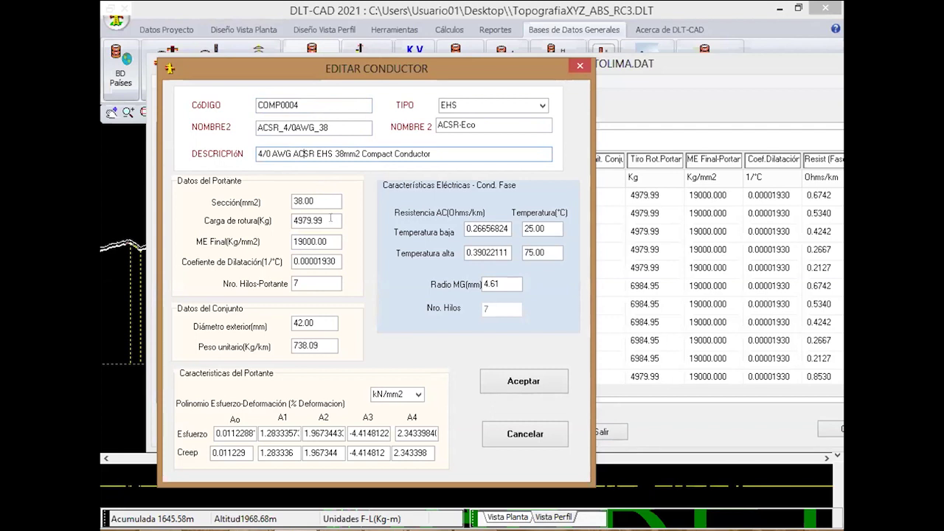
{"action": "left_click_drag", "start_coordinate": [331, 219], "coordinate": [275, 214]}
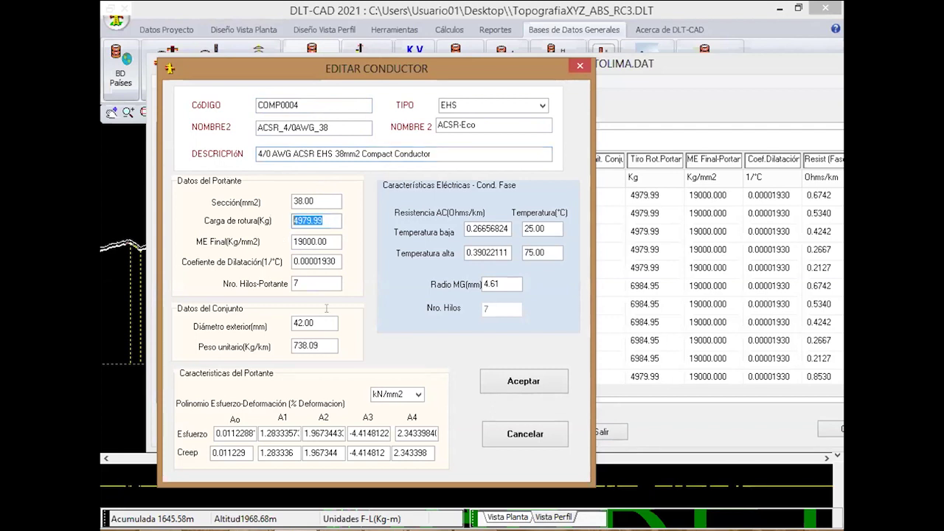
{"action": "key", "text": "Tab"}
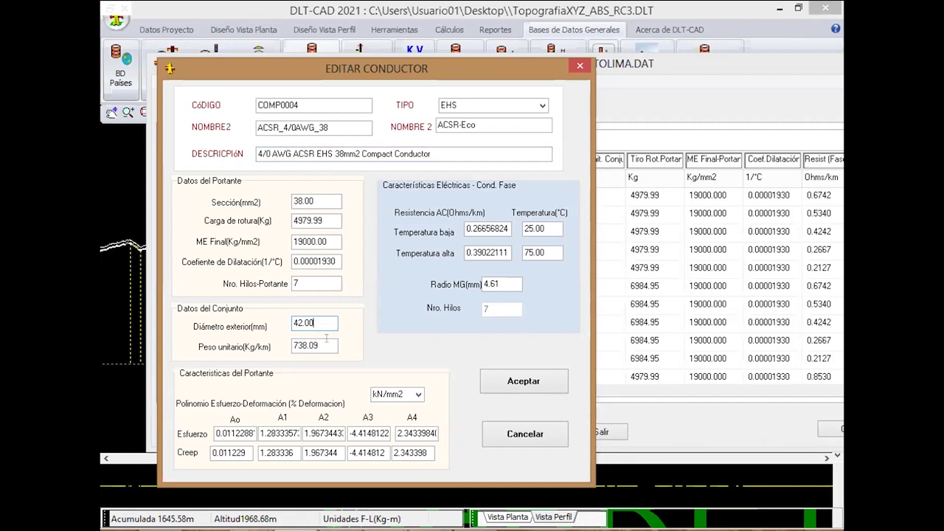
{"action": "key", "text": "Tab"}
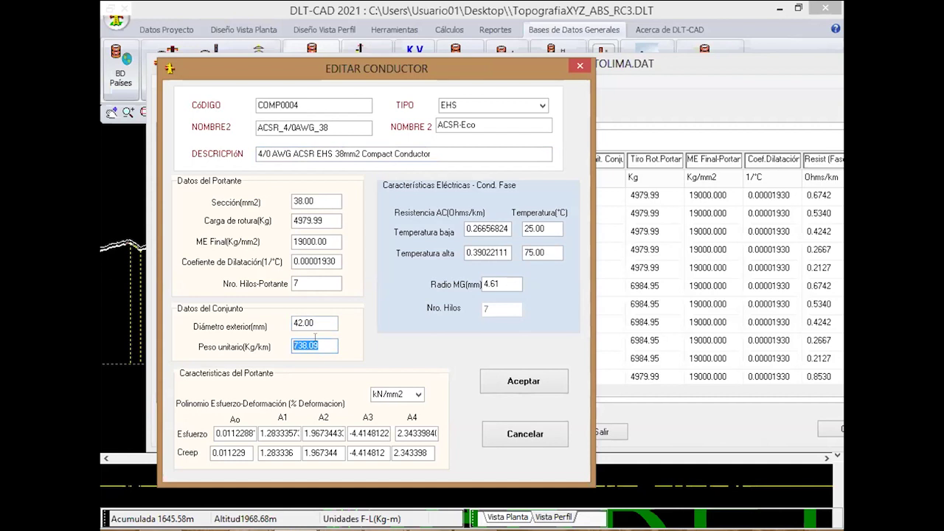
{"action": "left_click", "coordinate": [319, 323]}
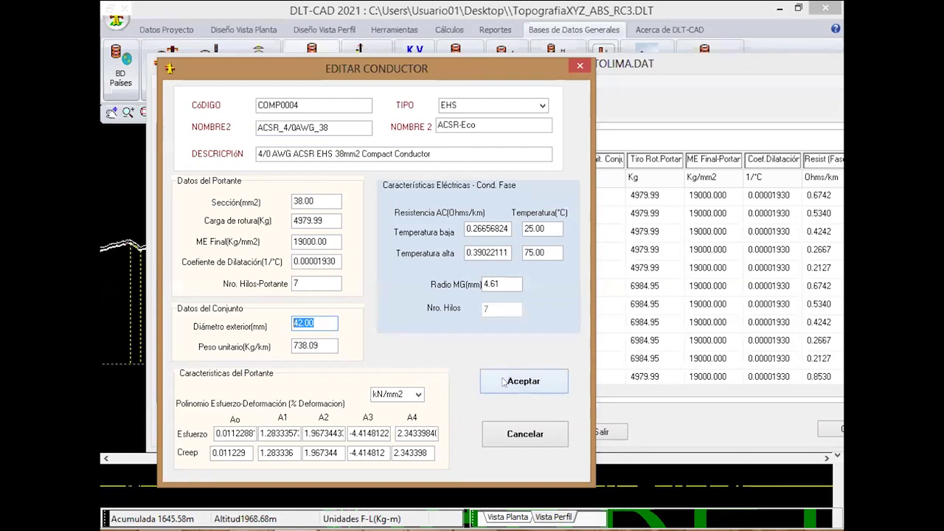
Accept the COMP0004 conductor edits, dismiss the save-denied error and close the conductor database
{"action": "left_click", "coordinate": [504, 381]}
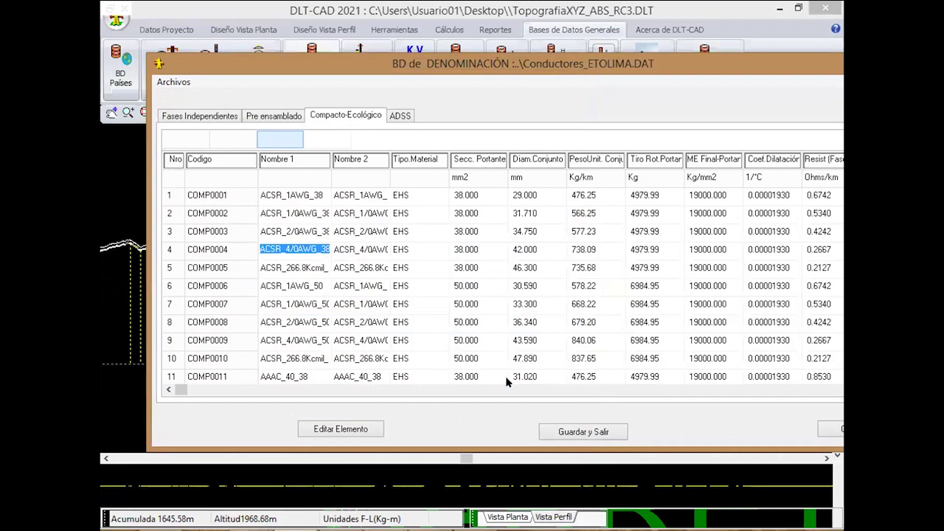
{"action": "left_click", "coordinate": [590, 431]}
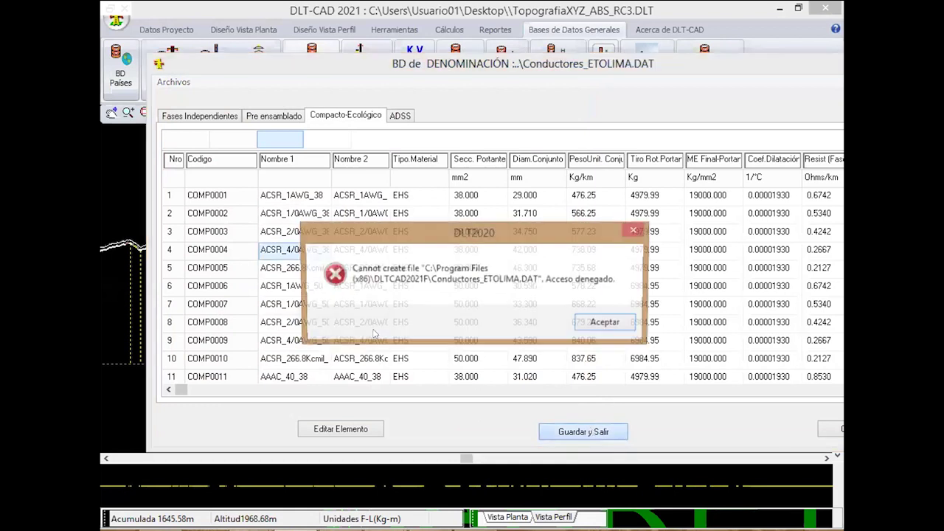
{"action": "left_click", "coordinate": [607, 323]}
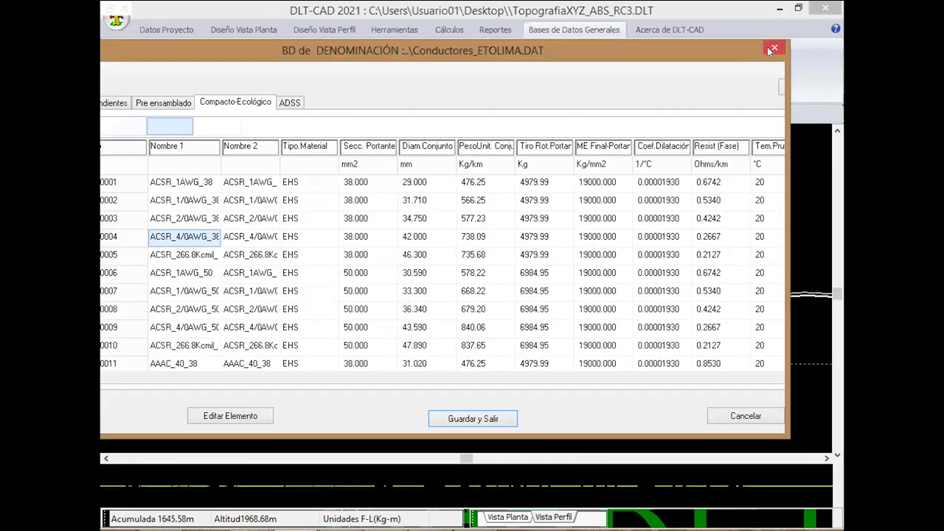
{"action": "left_click", "coordinate": [773, 48]}
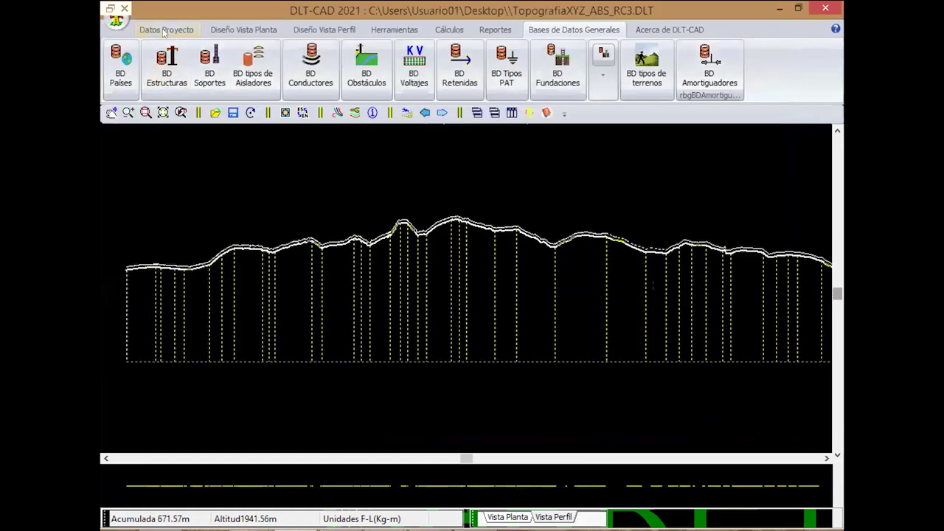
Bring up the ConfiguracionETOLIMA project settings at the Archivos BD database paths
{"action": "left_click", "coordinate": [164, 30]}
{"action": "left_click", "coordinate": [177, 68]}
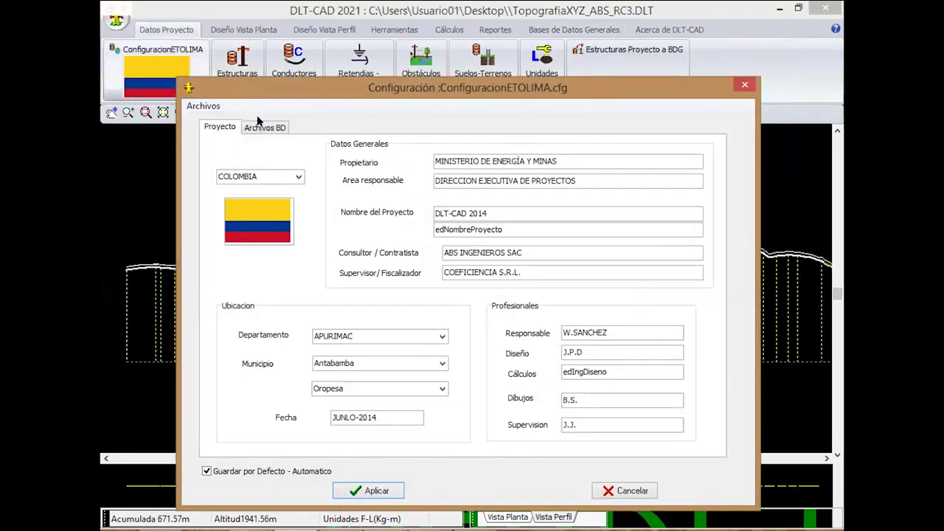
{"action": "left_click", "coordinate": [264, 128]}
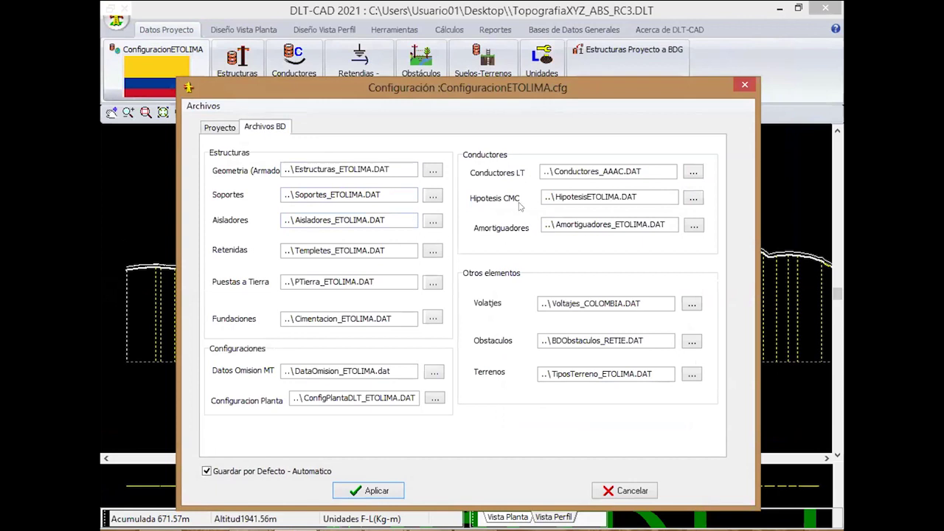
{"action": "left_click_drag", "start_coordinate": [578, 89], "coordinate": [517, 78]}
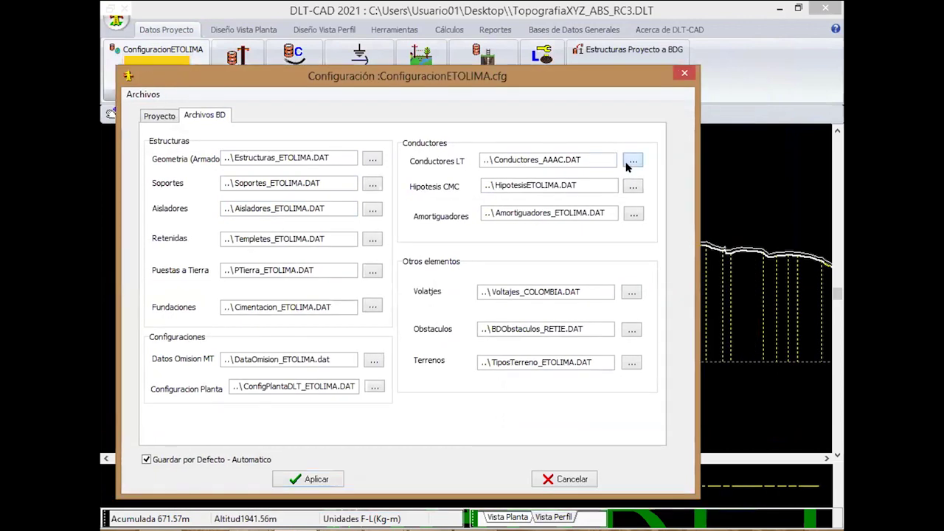
Replace the Conductores LT database with Conductores_ETOLIMA.DAT and apply the configuration
{"action": "left_click", "coordinate": [633, 160]}
{"action": "left_click", "coordinate": [417, 320]}
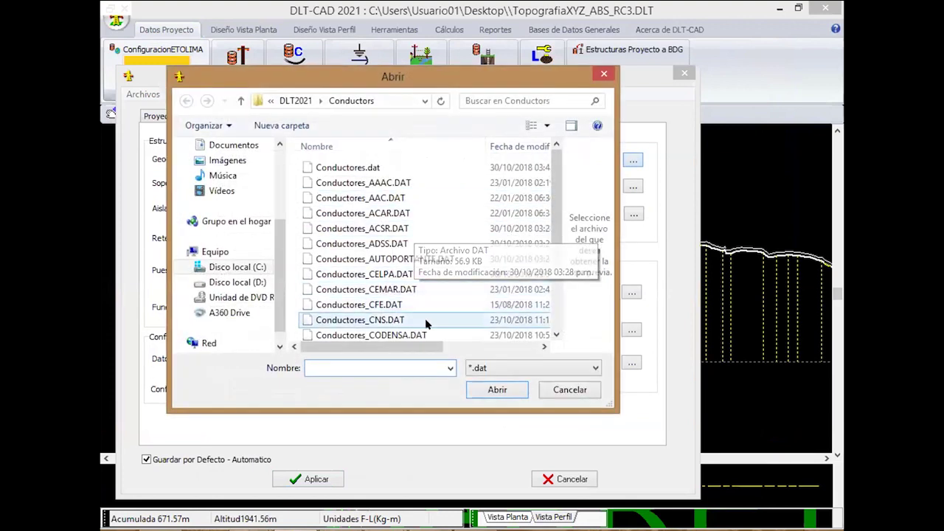
{"action": "scroll", "coordinate": [417, 302], "scroll_direction": "down", "scroll_amount": 3}
{"action": "double_click", "coordinate": [396, 316]}
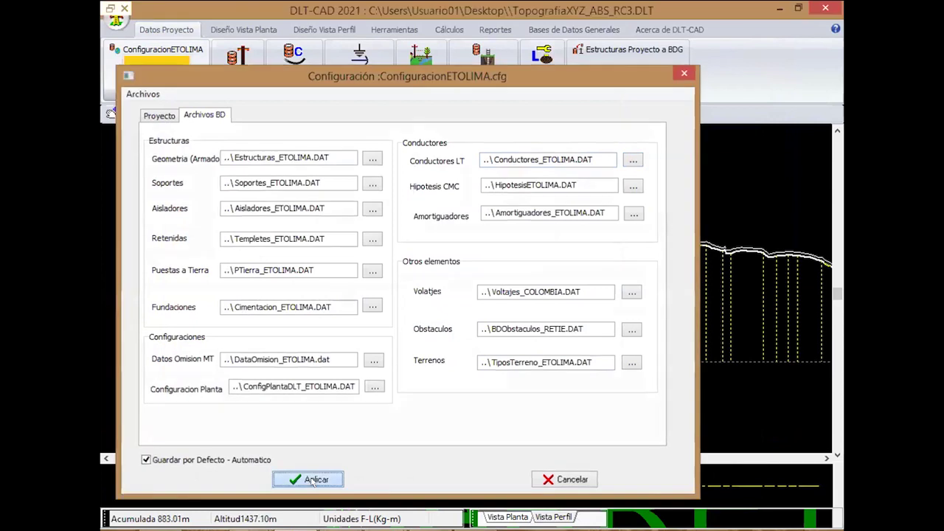
{"action": "left_click", "coordinate": [309, 479]}
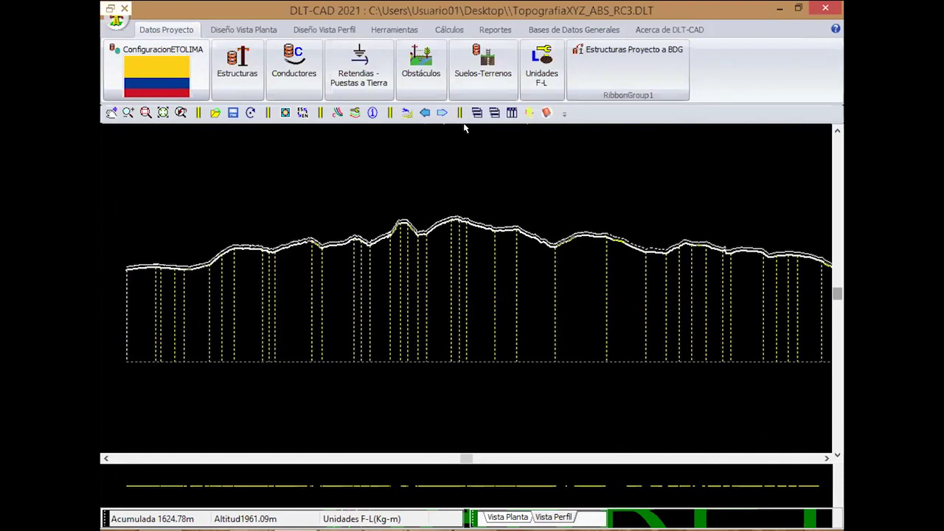
{"action": "scroll", "coordinate": [398, 236], "scroll_direction": "up", "scroll_amount": 2}
{"action": "scroll", "coordinate": [381, 261], "scroll_direction": "down", "scroll_amount": 2}
{"action": "scroll", "coordinate": [295, 207], "scroll_direction": "down", "scroll_amount": 2}
{"action": "scroll", "coordinate": [452, 228], "scroll_direction": "down", "scroll_amount": 2}
{"action": "scroll", "coordinate": [291, 181], "scroll_direction": "down", "scroll_amount": 2}
{"action": "scroll", "coordinate": [290, 181], "scroll_direction": "down", "scroll_amount": 1}
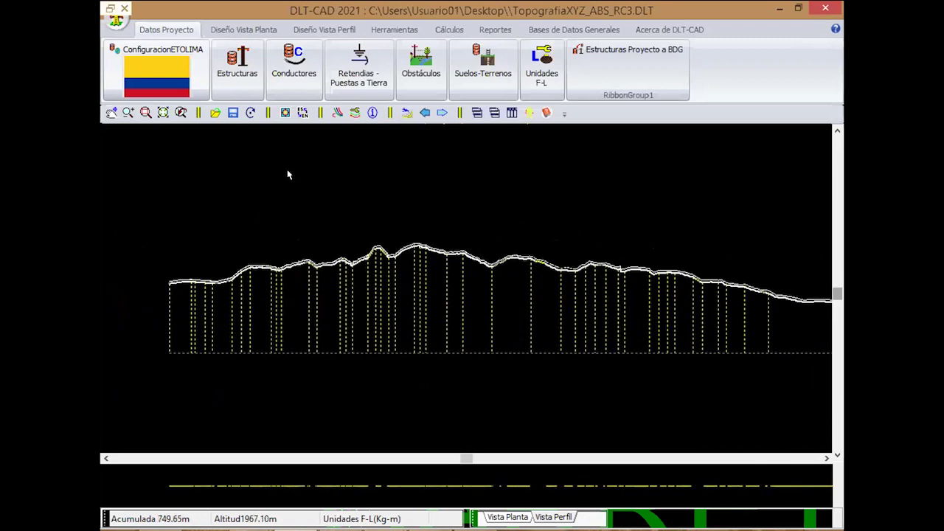
Show the ARMADOS LP-MT-ENERTOLIMA tab of the structures table, with the ANEXO_4 annex PDF alongside
{"action": "left_click", "coordinate": [240, 78]}
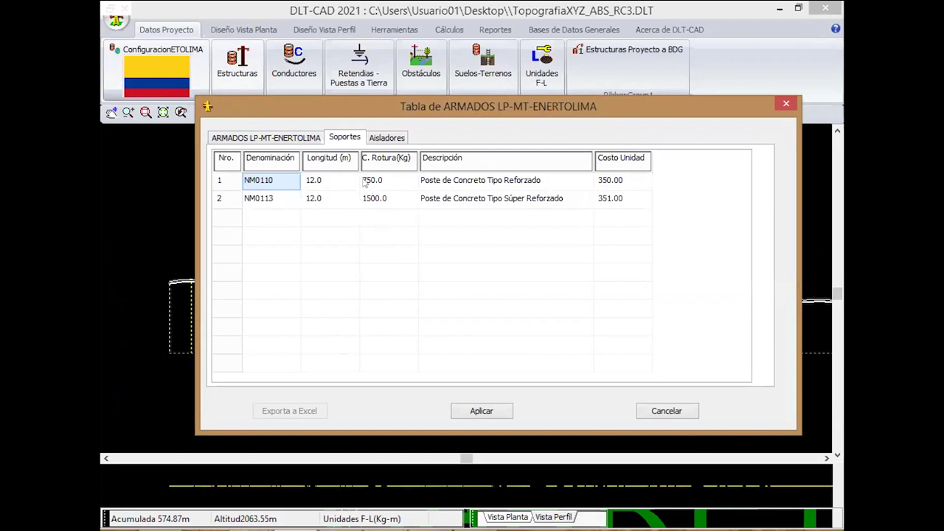
{"action": "left_click", "coordinate": [280, 135]}
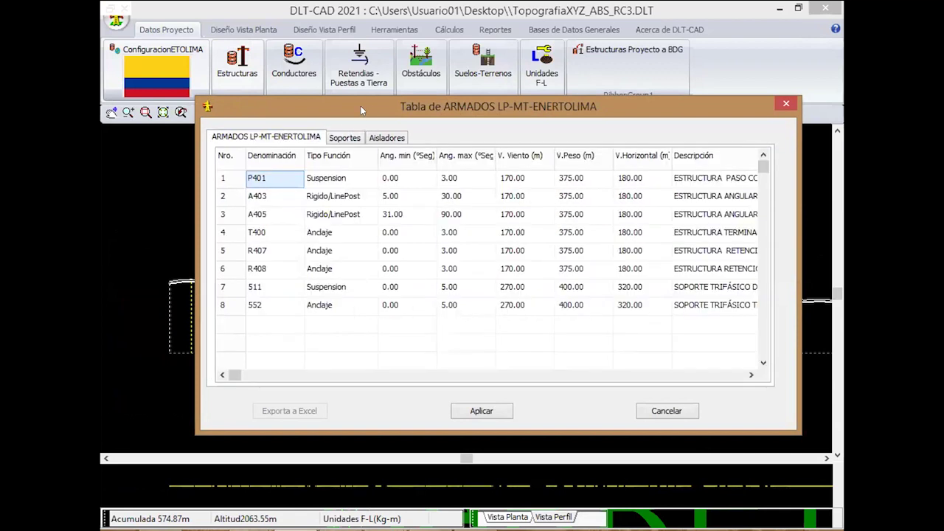
{"action": "left_click_drag", "start_coordinate": [360, 106], "coordinate": [325, 75]}
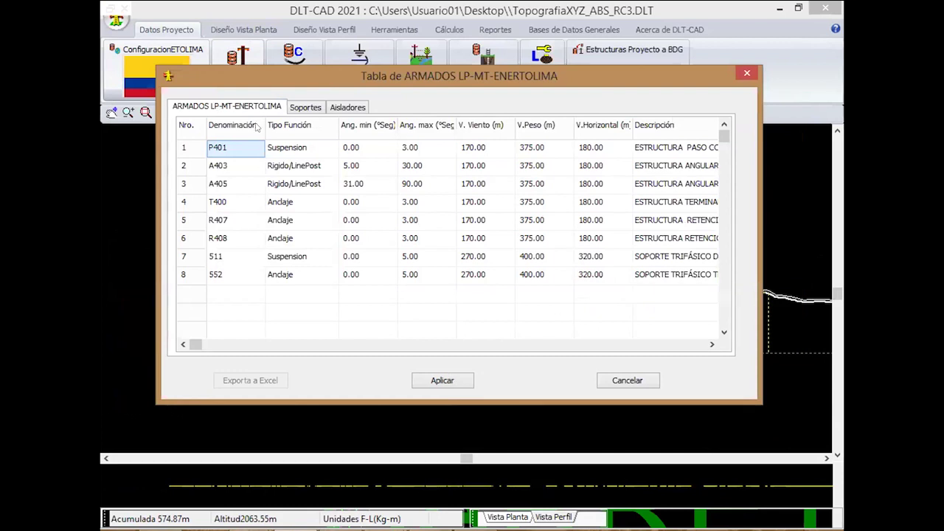
{"action": "left_click", "coordinate": [456, 523]}
Scroll the ANEXO_4 structures PDF down to page 17, the R 403 retention drawing
{"action": "scroll", "coordinate": [639, 334], "scroll_direction": "up", "scroll_amount": 3}
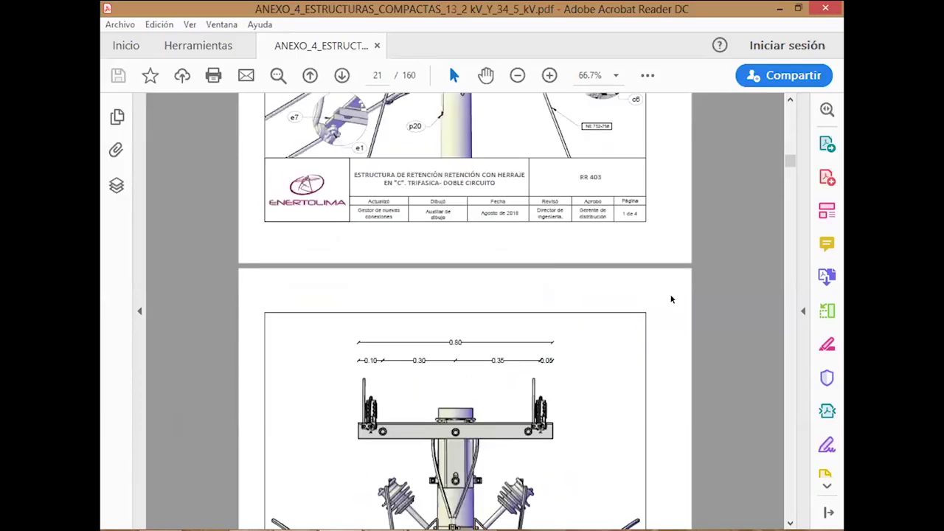
{"action": "scroll", "coordinate": [670, 297], "scroll_direction": "up", "scroll_amount": 20}
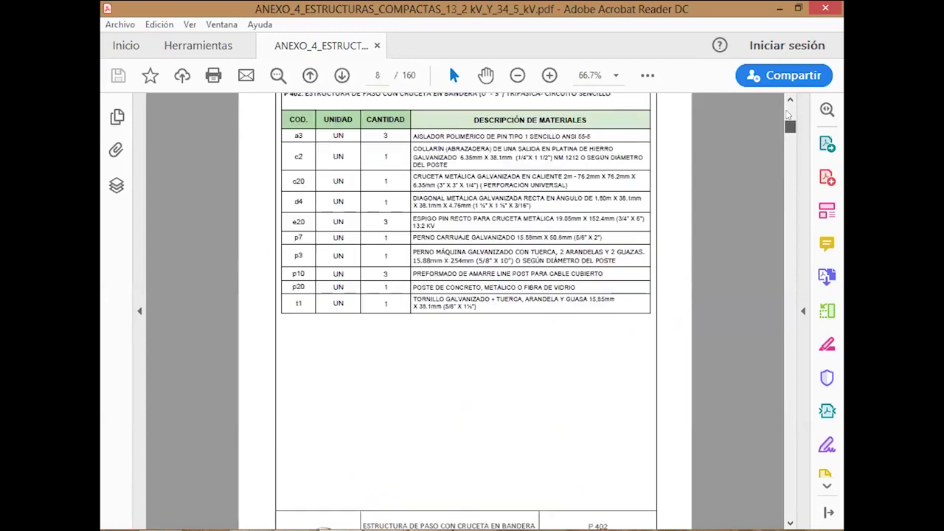
{"action": "scroll", "coordinate": [664, 287], "scroll_direction": "up", "scroll_amount": 10}
{"action": "scroll", "coordinate": [661, 278], "scroll_direction": "down", "scroll_amount": 10}
{"action": "scroll", "coordinate": [661, 277], "scroll_direction": "down", "scroll_amount": 5}
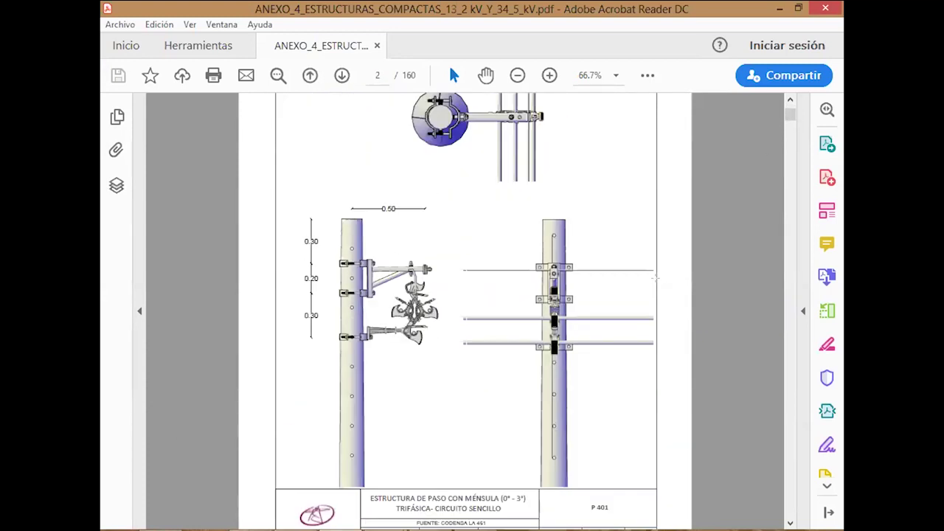
{"action": "scroll", "coordinate": [660, 281], "scroll_direction": "down", "scroll_amount": 5}
{"action": "scroll", "coordinate": [659, 283], "scroll_direction": "down", "scroll_amount": 8}
{"action": "scroll", "coordinate": [660, 288], "scroll_direction": "down", "scroll_amount": 5}
{"action": "scroll", "coordinate": [658, 293], "scroll_direction": "down", "scroll_amount": 5}
{"action": "scroll", "coordinate": [657, 293], "scroll_direction": "down", "scroll_amount": 5}
{"action": "scroll", "coordinate": [655, 295], "scroll_direction": "down", "scroll_amount": 5}
{"action": "scroll", "coordinate": [655, 295], "scroll_direction": "down", "scroll_amount": 3}
{"action": "scroll", "coordinate": [790, 287], "scroll_direction": "down", "scroll_amount": 5}
{"action": "scroll", "coordinate": [790, 288], "scroll_direction": "down", "scroll_amount": 5}
{"action": "scroll", "coordinate": [790, 287], "scroll_direction": "down", "scroll_amount": 5}
{"action": "scroll", "coordinate": [790, 287], "scroll_direction": "down", "scroll_amount": 5}
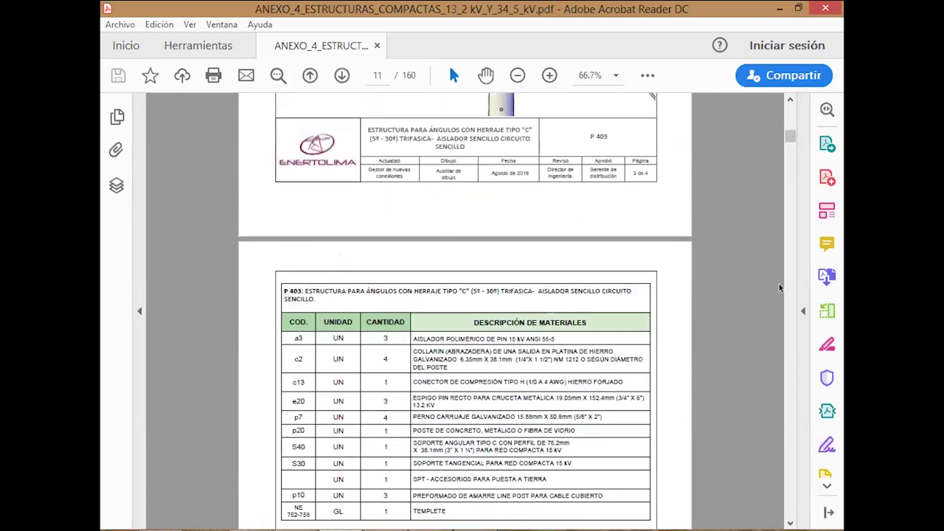
{"action": "scroll", "coordinate": [787, 288], "scroll_direction": "down", "scroll_amount": 5}
{"action": "scroll", "coordinate": [787, 288], "scroll_direction": "down", "scroll_amount": 5}
{"action": "scroll", "coordinate": [787, 288], "scroll_direction": "down", "scroll_amount": 5}
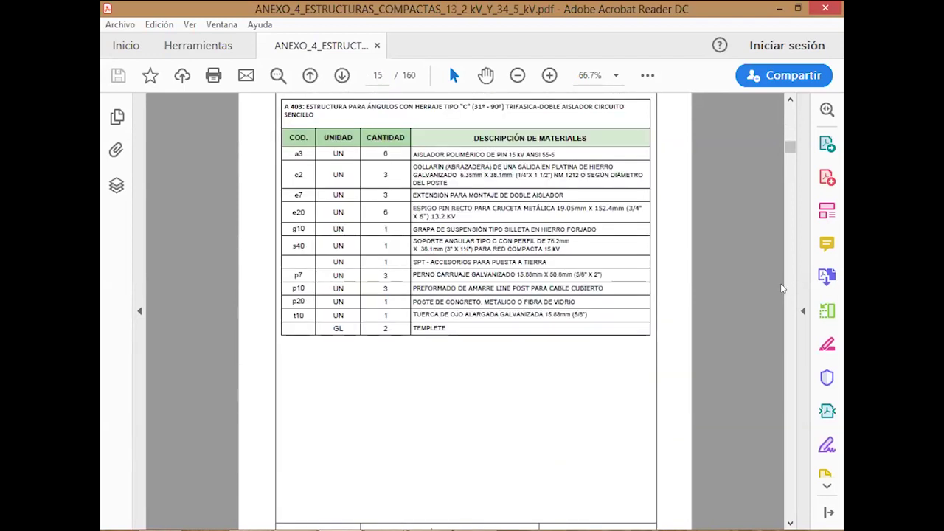
{"action": "scroll", "coordinate": [789, 286], "scroll_direction": "down", "scroll_amount": 5}
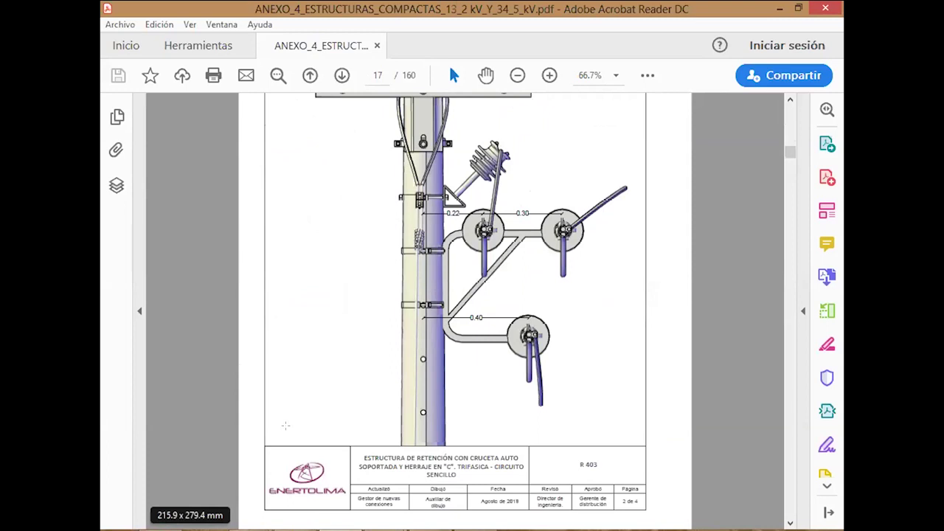
Apply the ARMADOS structure table, then apply the eight-entry Tabla de Conductores
{"action": "left_click", "coordinate": [295, 530]}
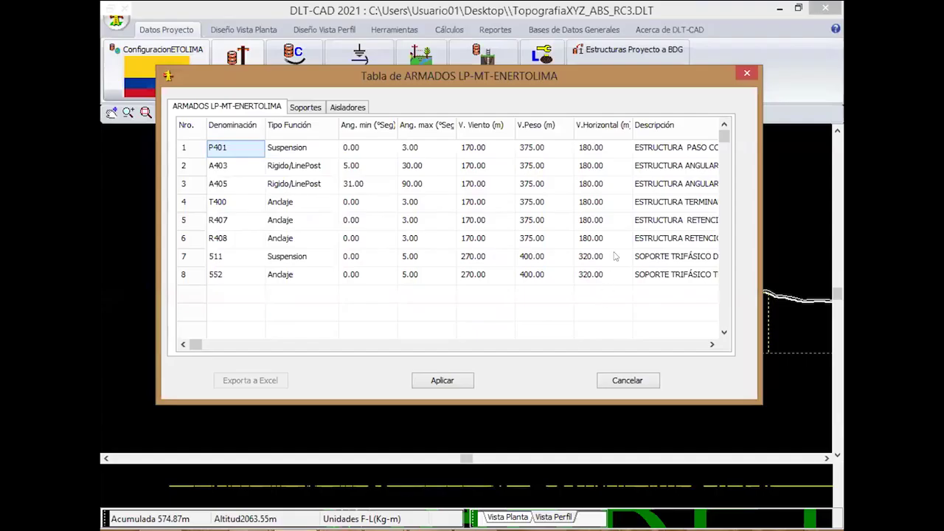
{"action": "left_click_drag", "start_coordinate": [646, 87], "coordinate": [649, 121]}
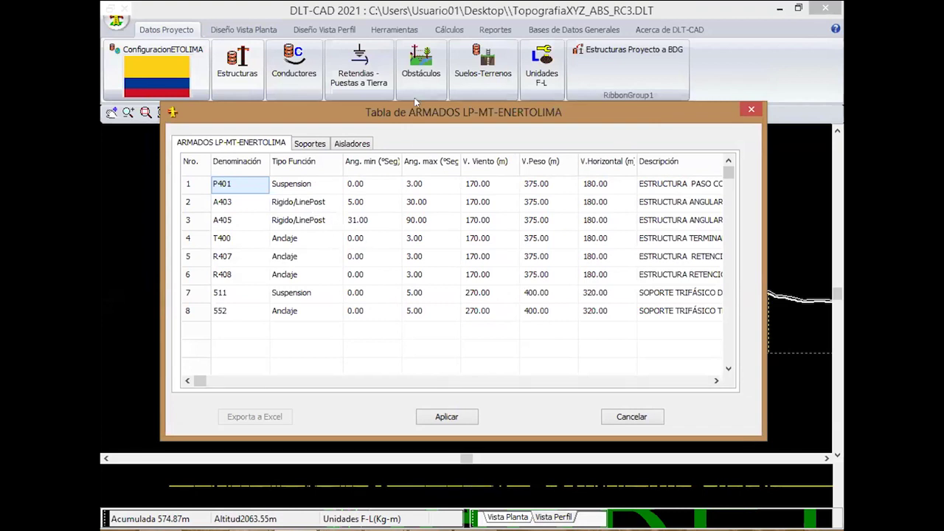
{"action": "left_click", "coordinate": [447, 417]}
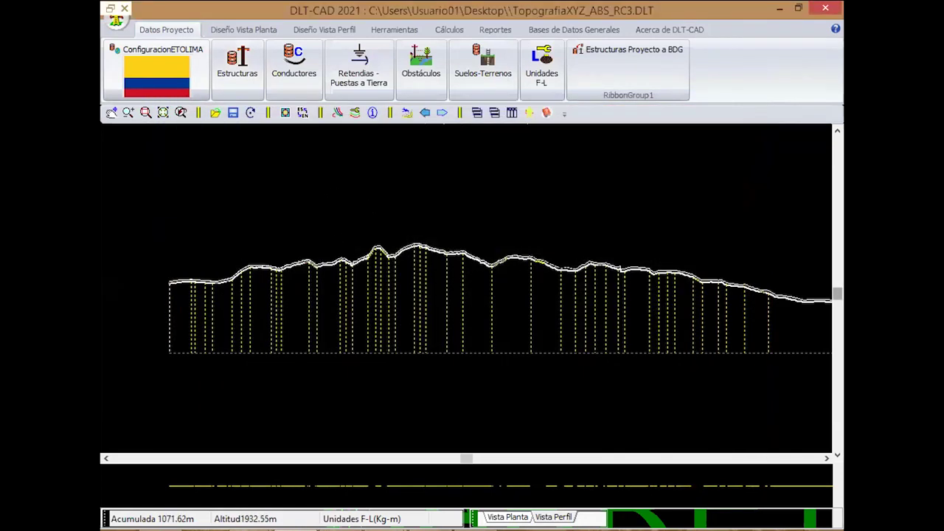
{"action": "left_click", "coordinate": [281, 73]}
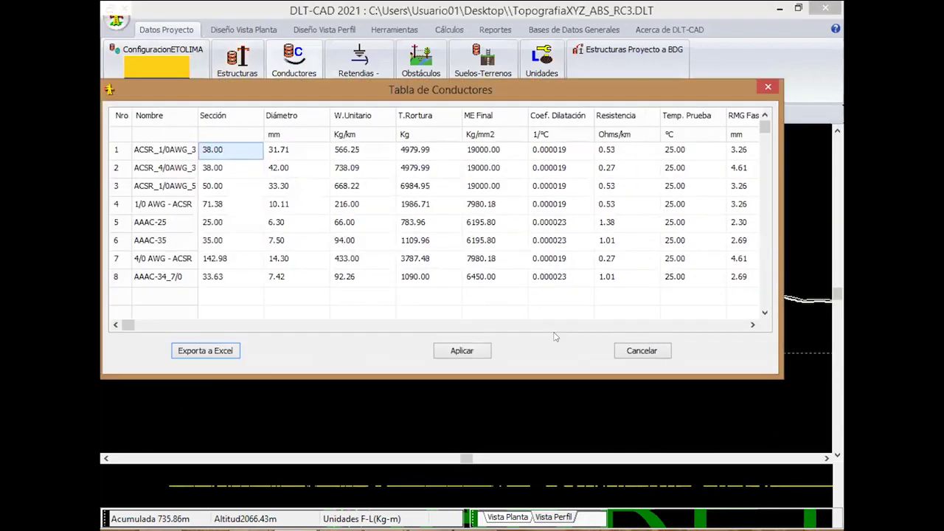
{"action": "left_click", "coordinate": [462, 351]}
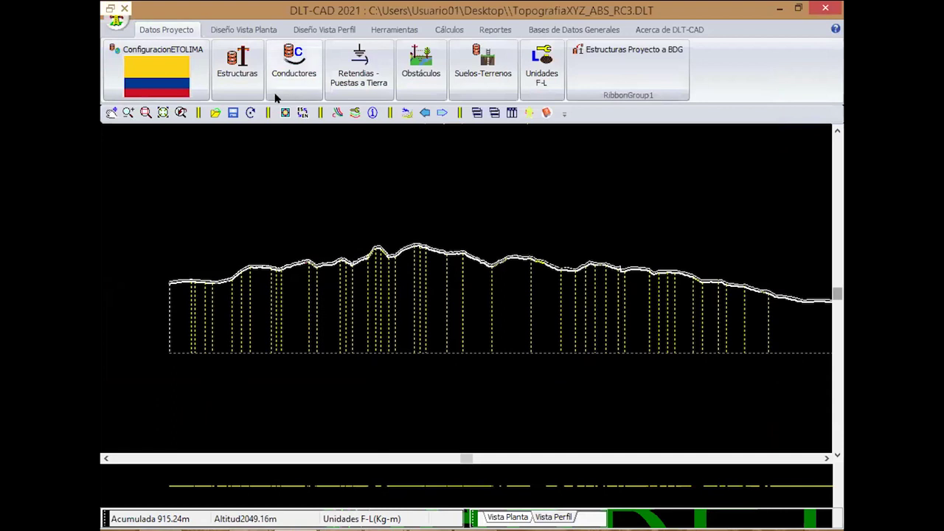
Open Configuración General for ConfiguracionETOLIMA.cfg from the Diseño Vista Perfil ribbon
{"action": "left_click", "coordinate": [311, 29]}
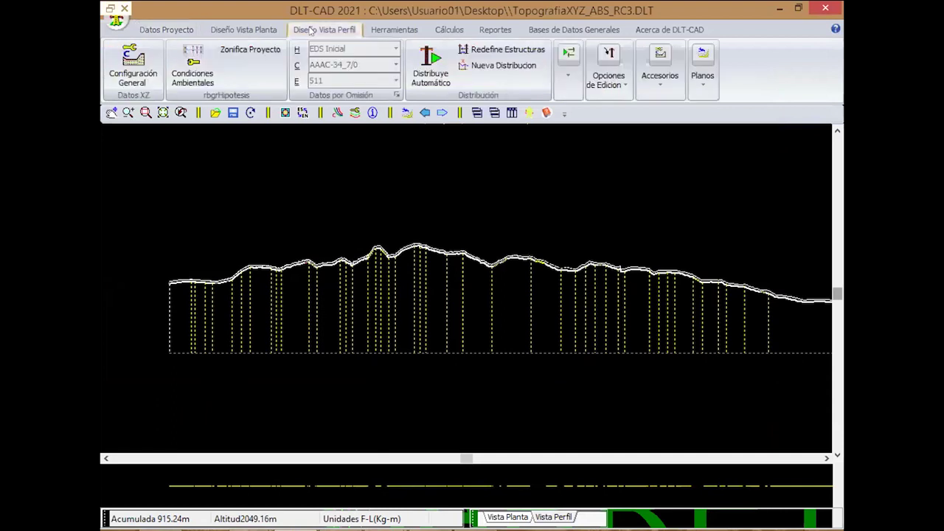
{"action": "left_click", "coordinate": [128, 70]}
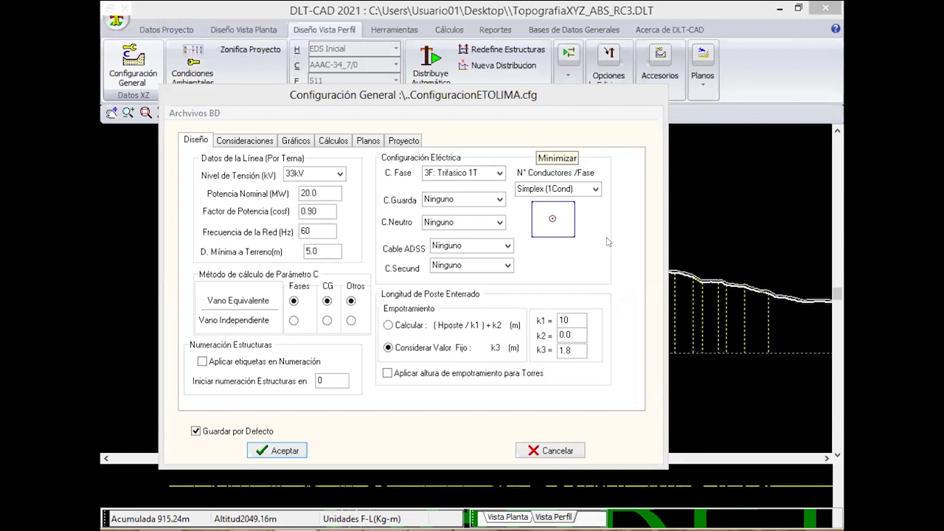
{"action": "left_click", "coordinate": [541, 97]}
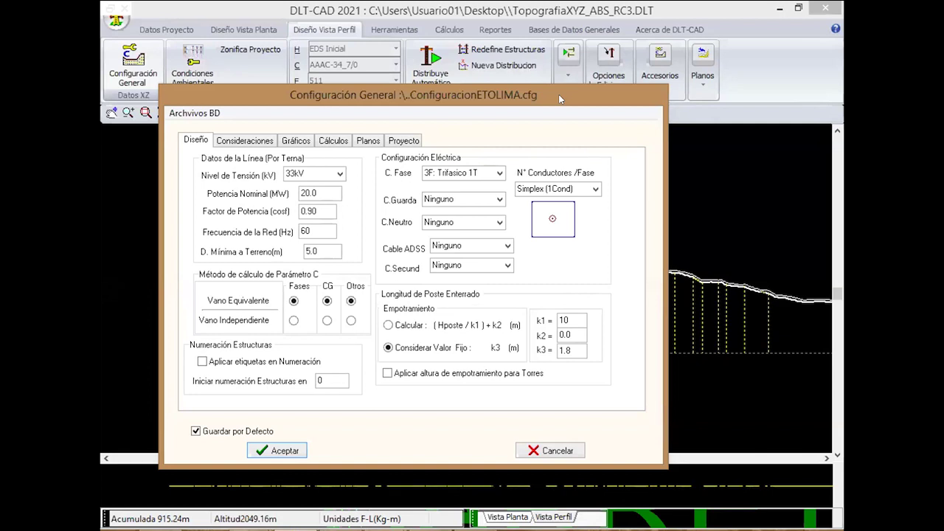
Try the 34.5kV and 66kV voltage levels, finally settling on 13.2kV
{"action": "left_click", "coordinate": [340, 173]}
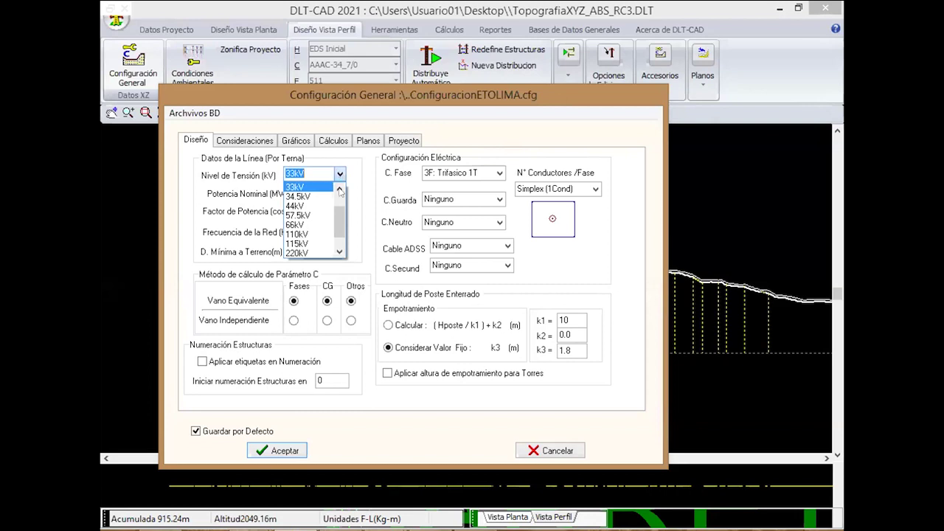
{"action": "left_click", "coordinate": [298, 197]}
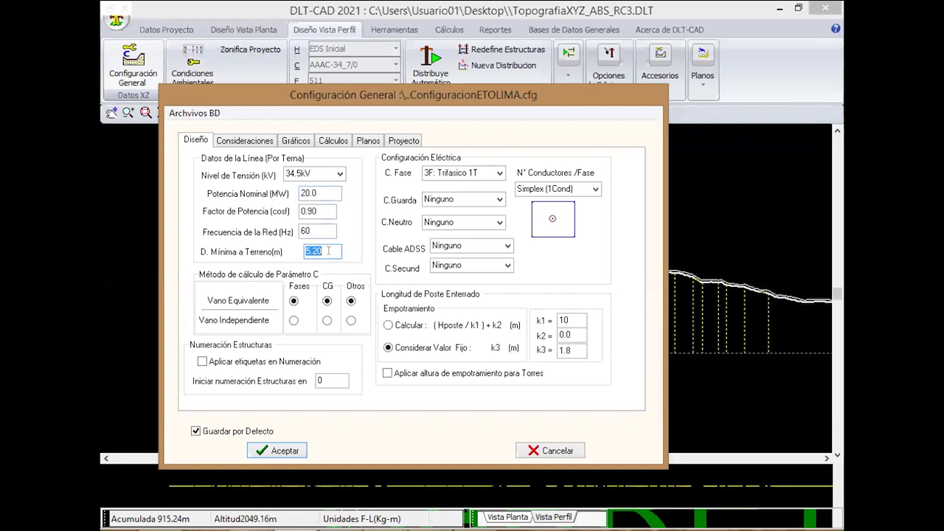
{"action": "left_click", "coordinate": [340, 174]}
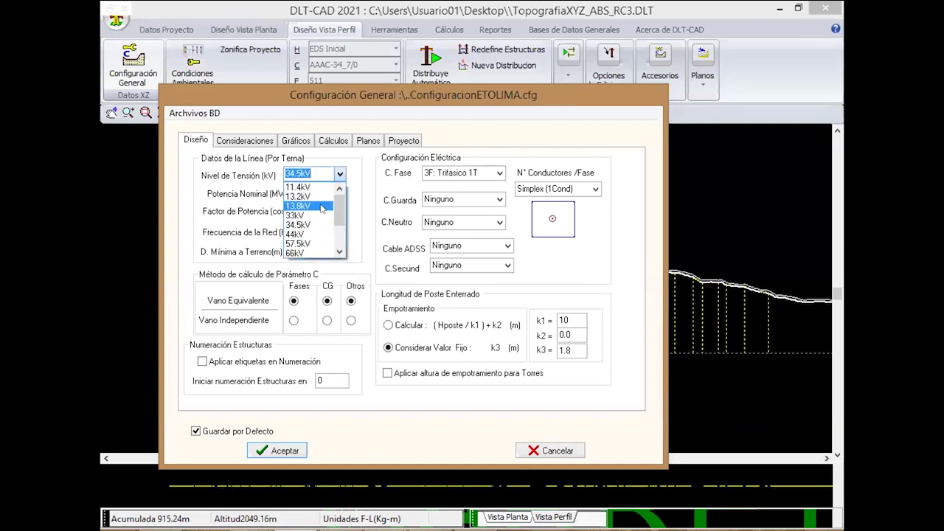
{"action": "scroll", "coordinate": [318, 209], "scroll_direction": "down", "scroll_amount": 2}
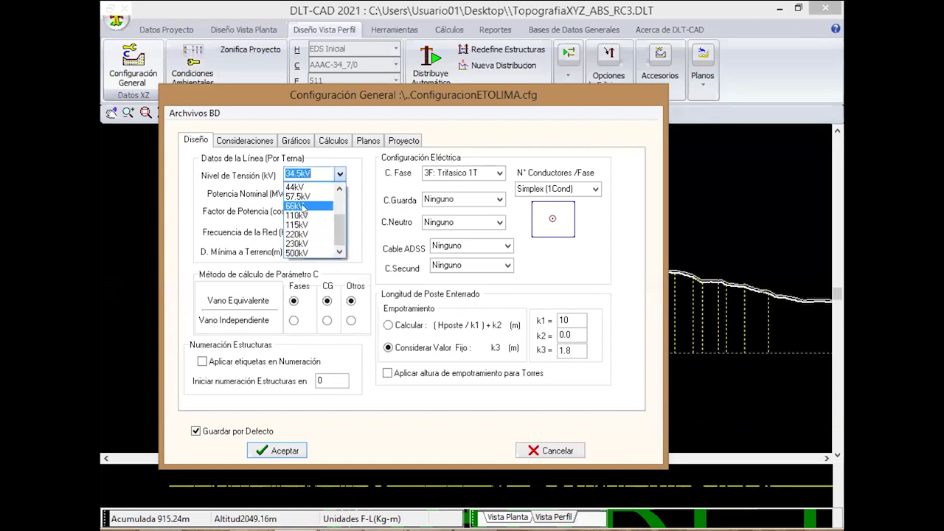
{"action": "left_click", "coordinate": [302, 207]}
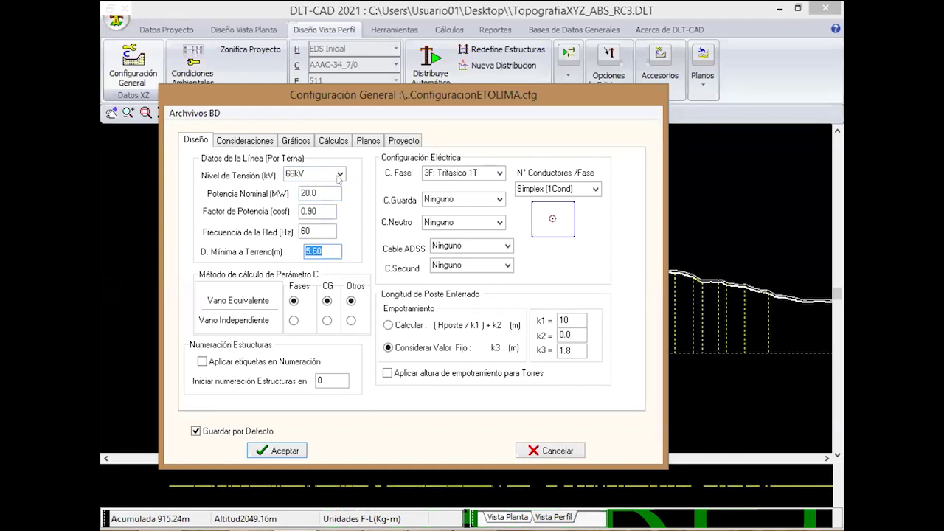
{"action": "left_click", "coordinate": [339, 175]}
{"action": "scroll", "coordinate": [324, 199], "scroll_direction": "up", "scroll_amount": 3}
{"action": "left_click", "coordinate": [302, 211]}
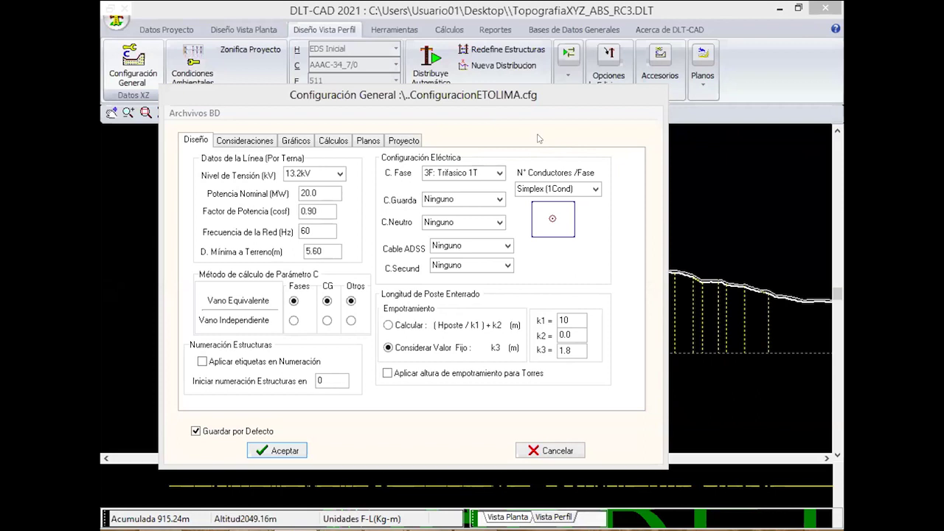
{"action": "left_click_drag", "start_coordinate": [535, 104], "coordinate": [550, 98]}
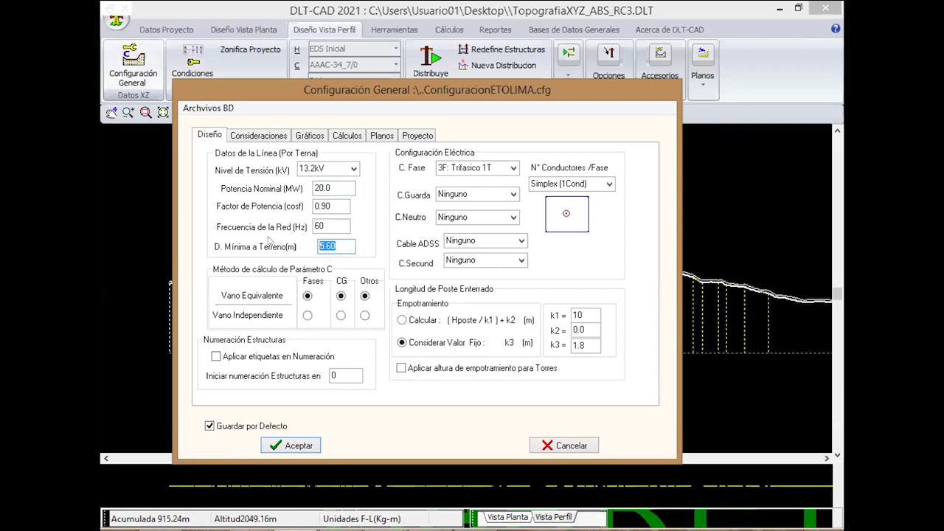
Enter 5.5 m minimum ground clearance and change nominal power to 1 MW
{"action": "type", "text": "5.5"}
{"action": "left_click_drag", "start_coordinate": [341, 185], "coordinate": [253, 192]}
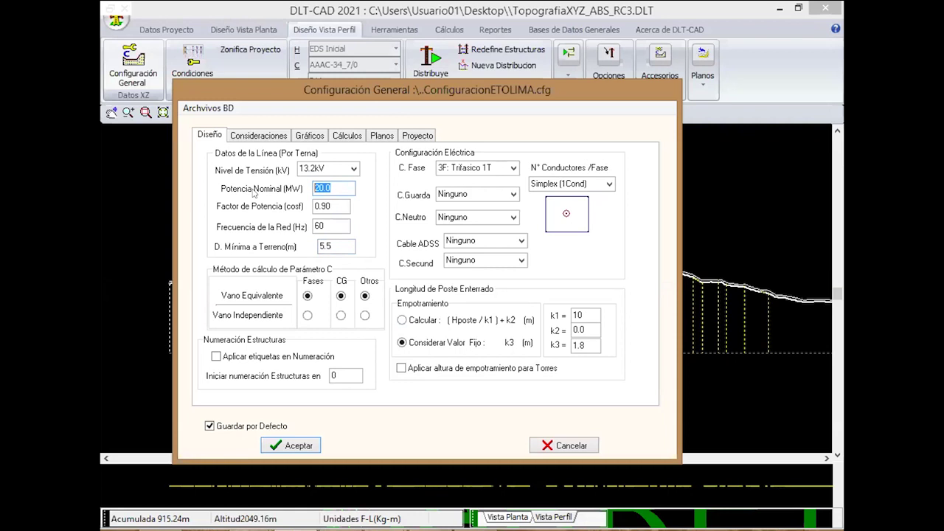
{"action": "type", "text": "2"}
{"action": "left_click_drag", "start_coordinate": [339, 186], "coordinate": [281, 188]}
{"action": "type", "text": "1"}
Switch pole embedment to calculated (Hposte/k1)+k2 and set k2 to 0.6
{"action": "left_click", "coordinate": [430, 324]}
{"action": "left_click_drag", "start_coordinate": [594, 330], "coordinate": [533, 332]}
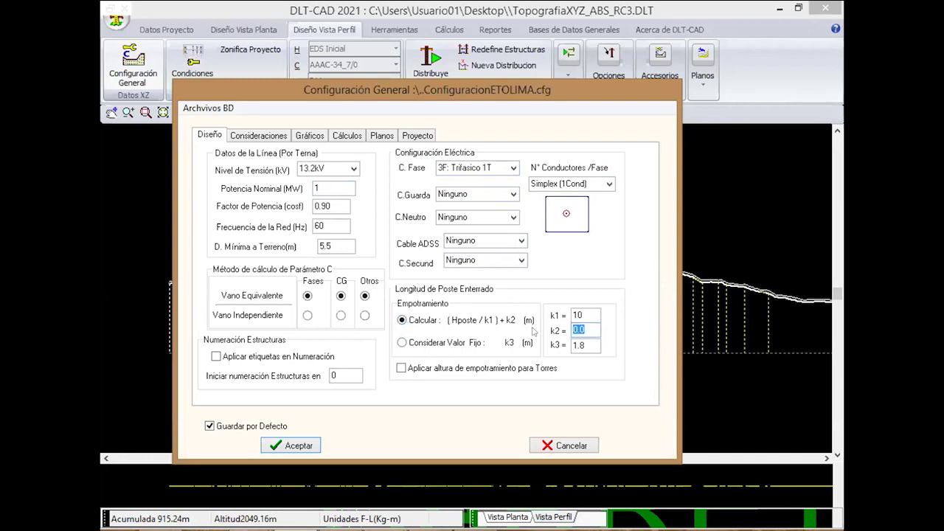
{"action": "type", "text": "0.6"}
On Consideraciones, set spans to 20 m minimum, 400 m maximum and 500 m between anchors
{"action": "left_click", "coordinate": [247, 142]}
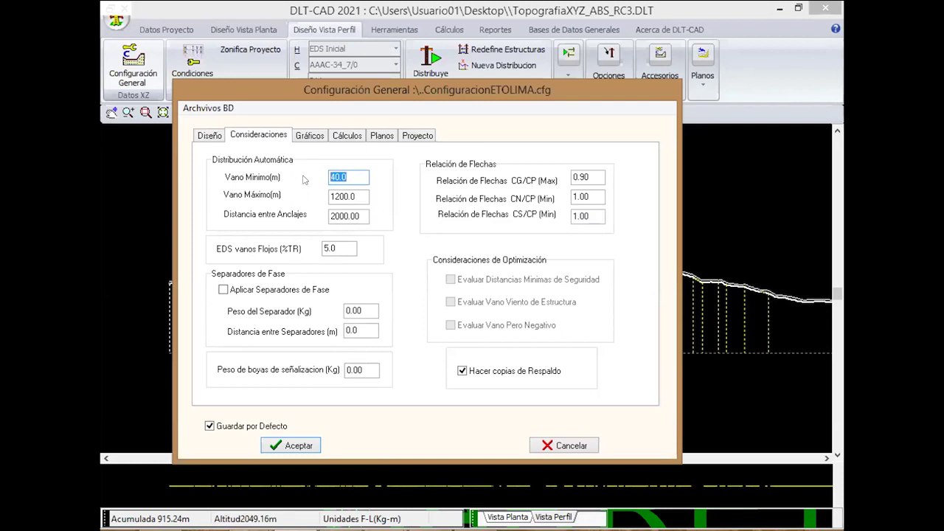
{"action": "type", "text": "20"}
{"action": "double_click", "coordinate": [353, 194]}
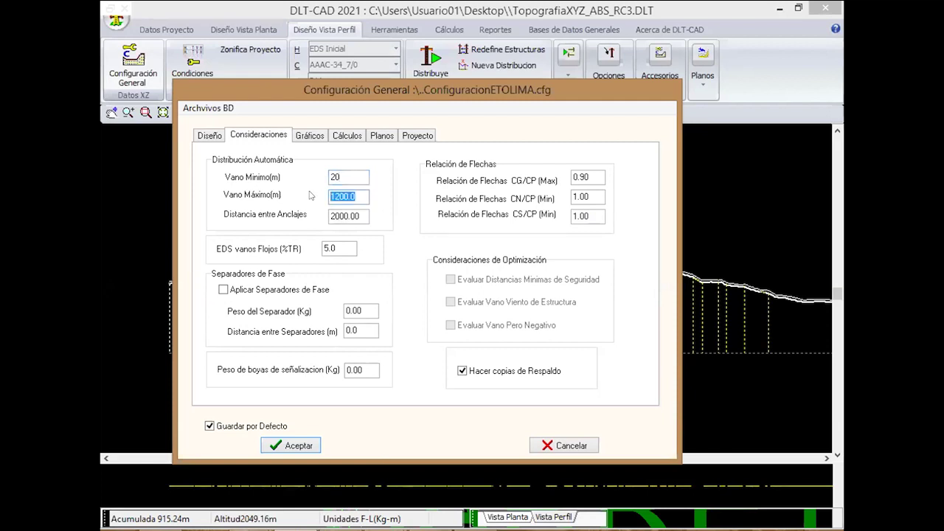
{"action": "type", "text": "400"}
{"action": "double_click", "coordinate": [361, 215]}
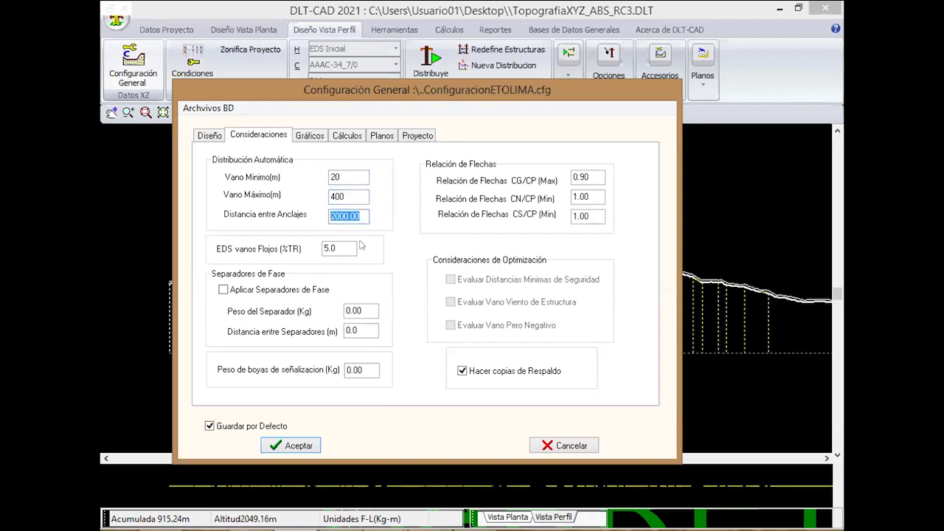
{"action": "type", "text": "500"}
{"action": "left_click_drag", "start_coordinate": [343, 247], "coordinate": [311, 251]}
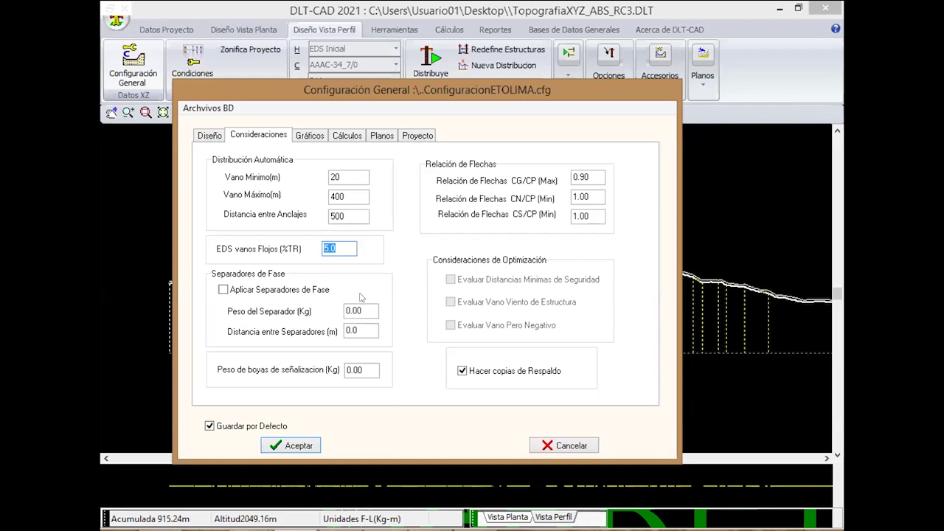
Enable phase separators with a separator weight of 1 kg and 10 m spacing
{"action": "left_click", "coordinate": [224, 290]}
{"action": "left_click_drag", "start_coordinate": [368, 312], "coordinate": [311, 317]}
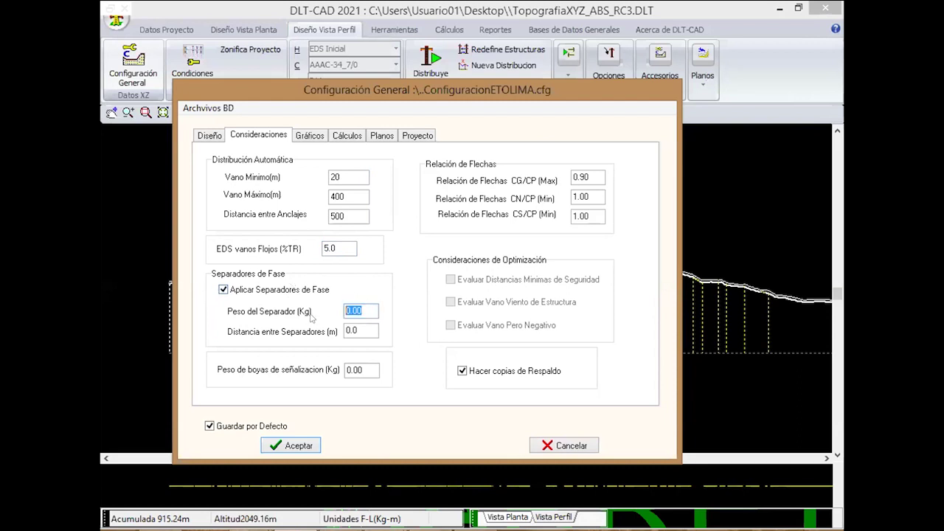
{"action": "type", "text": "1"}
{"action": "left_click_drag", "start_coordinate": [366, 331], "coordinate": [302, 337]}
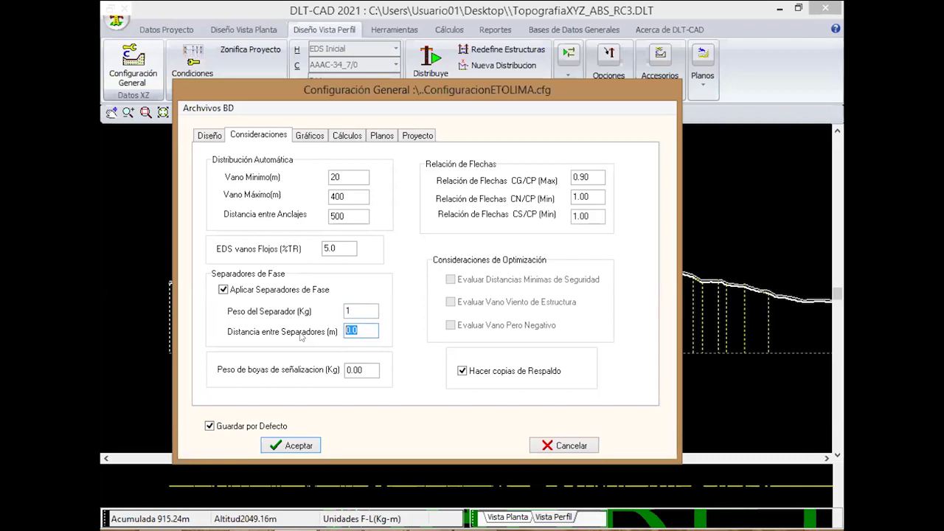
{"action": "type", "text": "10"}
In the Cálculos settings, set catenary pretension to 100 % of EDS tension, then select the 987.1 ice density
{"action": "left_click", "coordinate": [347, 137]}
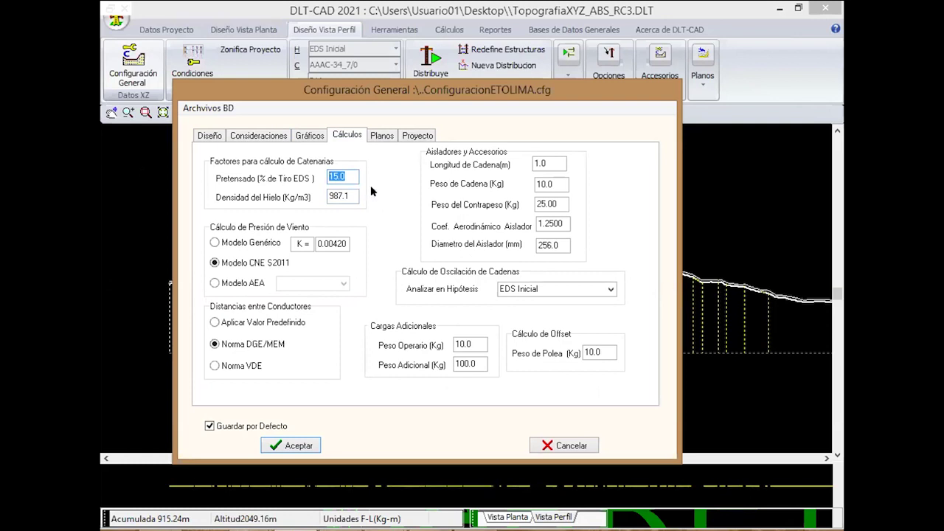
{"action": "type", "text": "1"}
{"action": "type", "text": "00"}
{"action": "left_click_drag", "start_coordinate": [351, 195], "coordinate": [312, 196]}
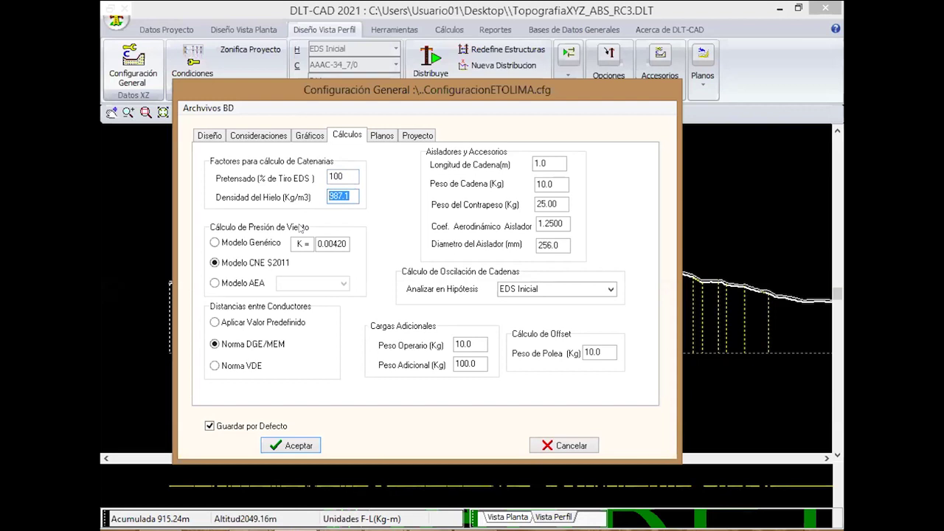
Choose the generic wind pressure model (K = 0.00420) instead of CNE S2011
{"action": "left_click", "coordinate": [233, 243]}
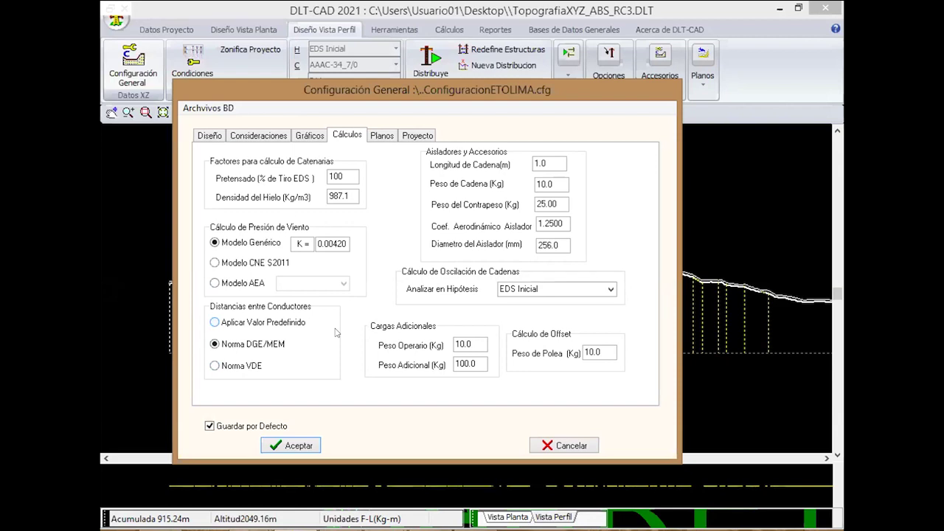
Apply the predefined value for conductor distances instead of the DGE/MEM standard
{"action": "left_click", "coordinate": [252, 325]}
Accept the general configuration and open the HipotesisETOLIMA.DAT environmental conditions table, moved aside
{"action": "left_click", "coordinate": [299, 446]}
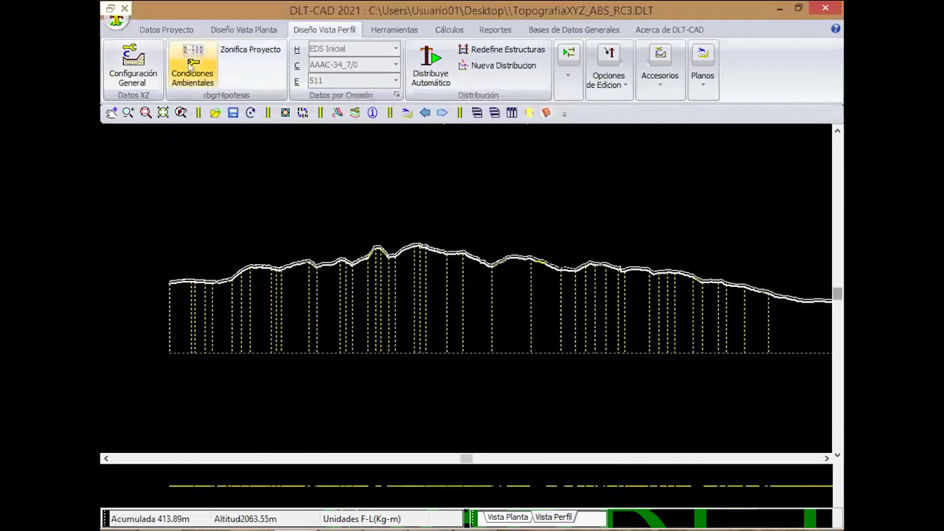
{"action": "left_click", "coordinate": [190, 65]}
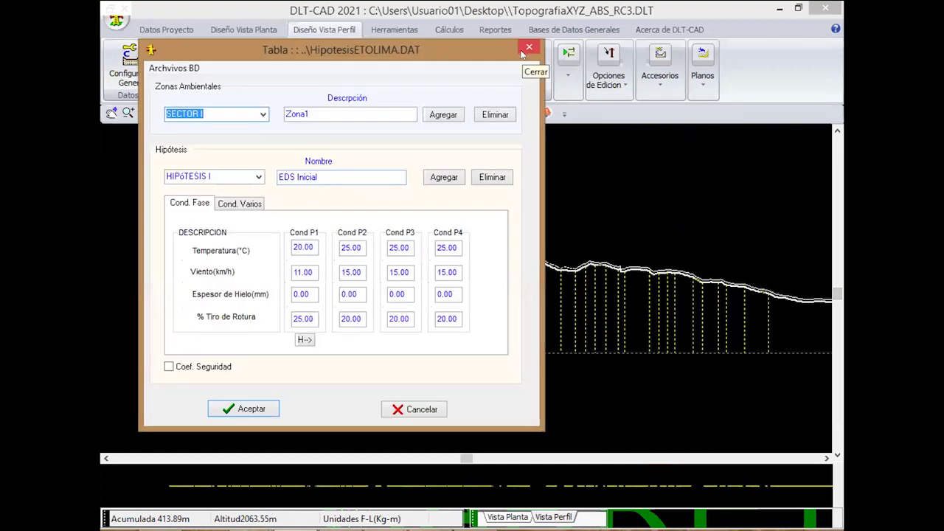
{"action": "left_click_drag", "start_coordinate": [428, 49], "coordinate": [507, 54]}
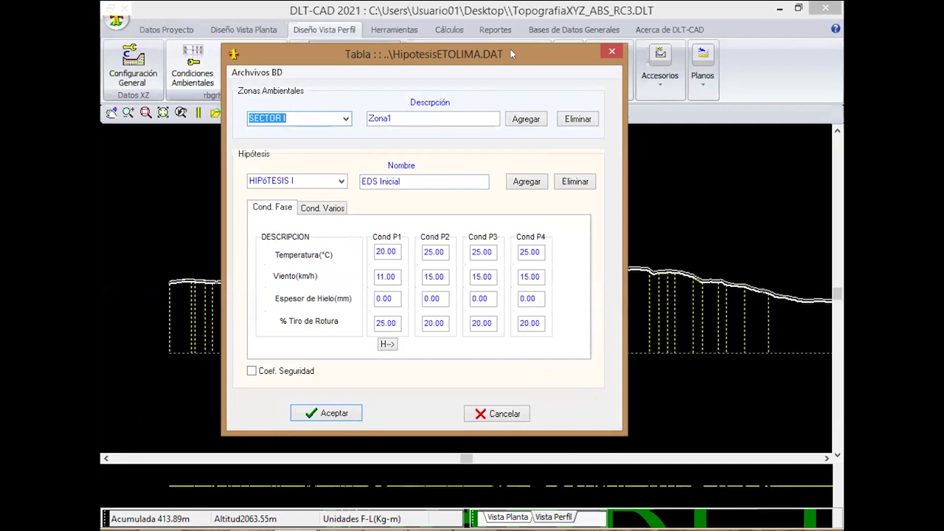
{"action": "left_click", "coordinate": [385, 323]}
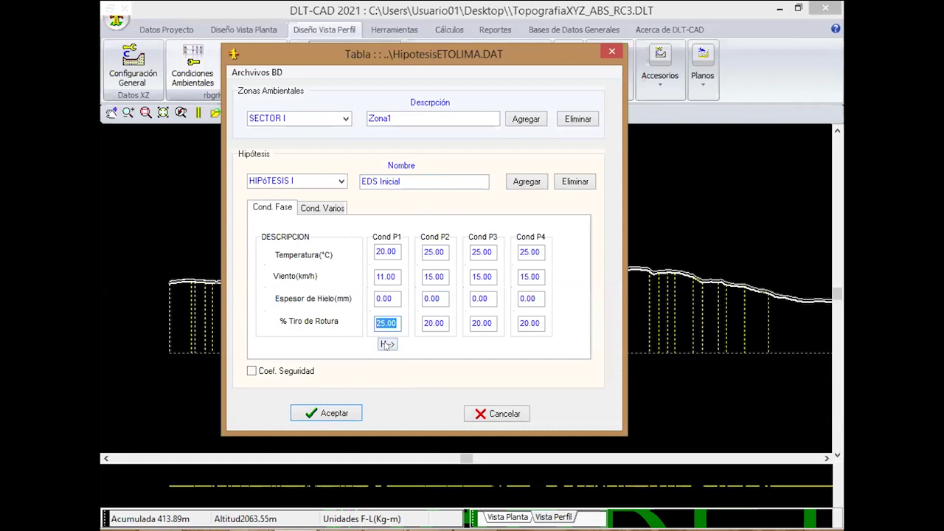
Copy Cond P1's 20 °C, 11 km/h, 0.00 ice, 25 % values to P2–P4
{"action": "left_click", "coordinate": [386, 344]}
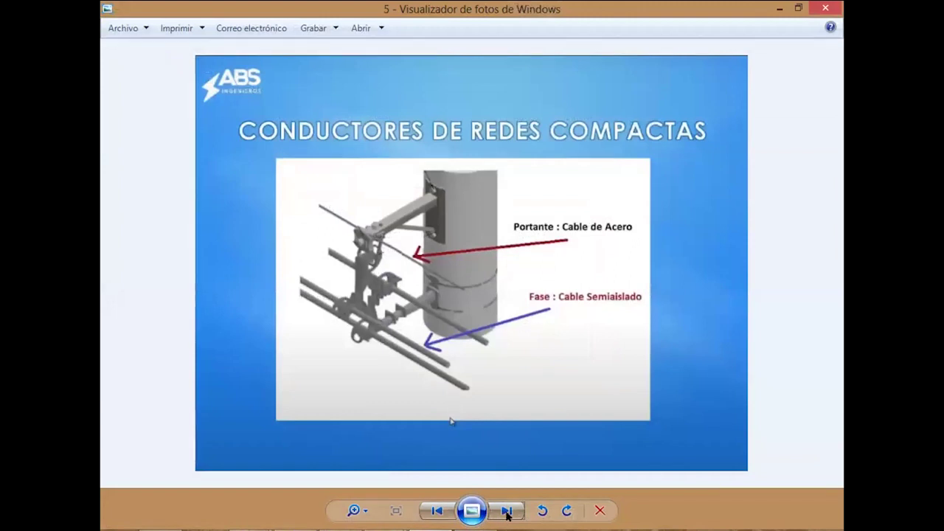
Advance the photo viewer to the phase conductor composition slide, then minimize it
{"action": "left_click", "coordinate": [507, 510]}
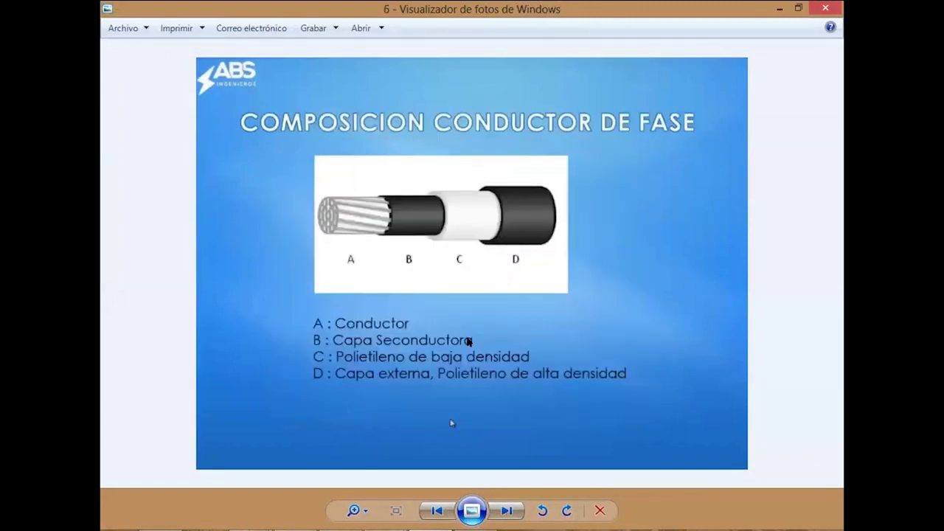
{"action": "left_click", "coordinate": [780, 9]}
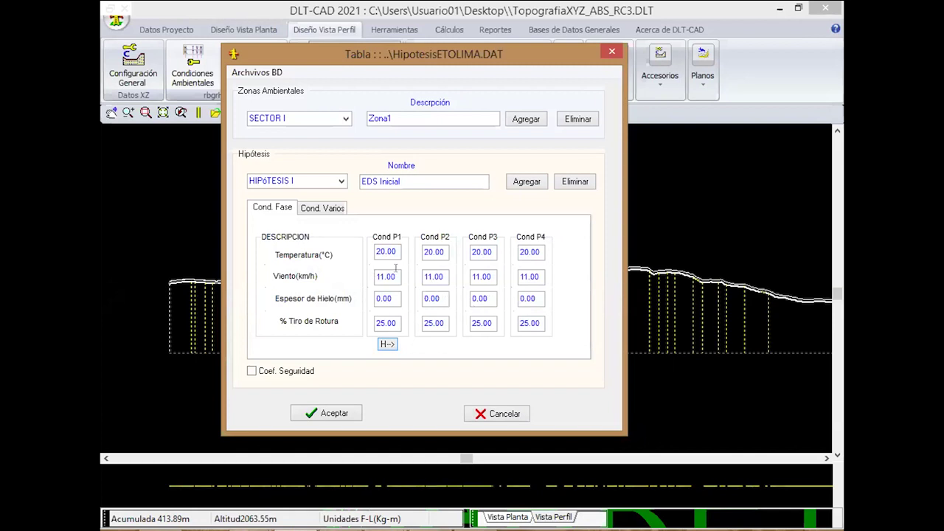
Zero hypothesis I's P1 wind, then zero Mín. Temperatura's P1 wind and copy to P2–P4
{"action": "left_click_drag", "start_coordinate": [396, 269], "coordinate": [363, 276]}
{"action": "type", "text": "0"}
{"action": "left_click", "coordinate": [342, 181]}
{"action": "left_click", "coordinate": [292, 213]}
{"action": "left_click", "coordinate": [341, 181]}
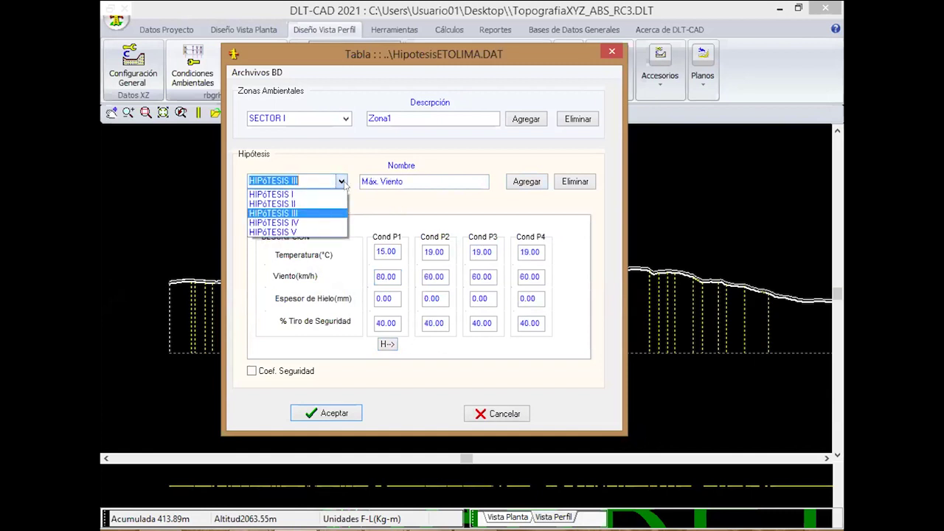
{"action": "left_click", "coordinate": [336, 203]}
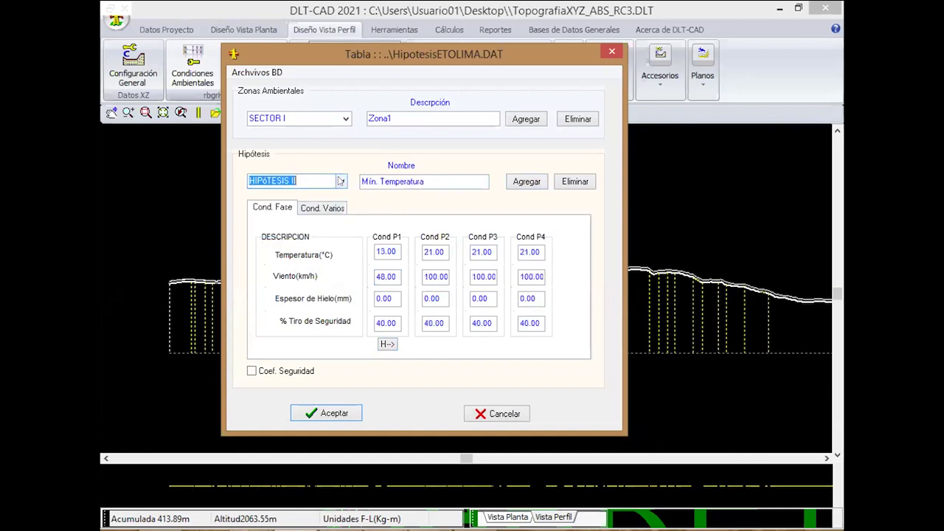
{"action": "double_click", "coordinate": [397, 273]}
{"action": "type", "text": "0"}
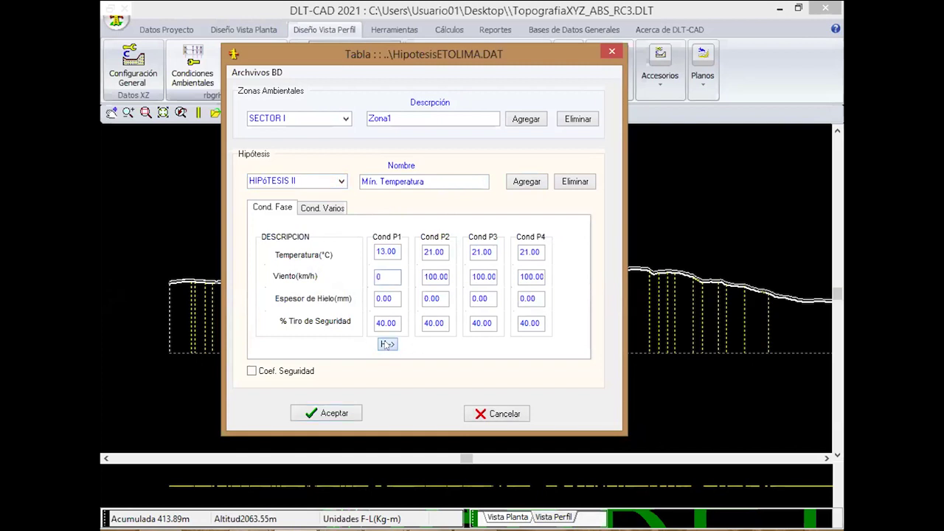
{"action": "left_click", "coordinate": [382, 344]}
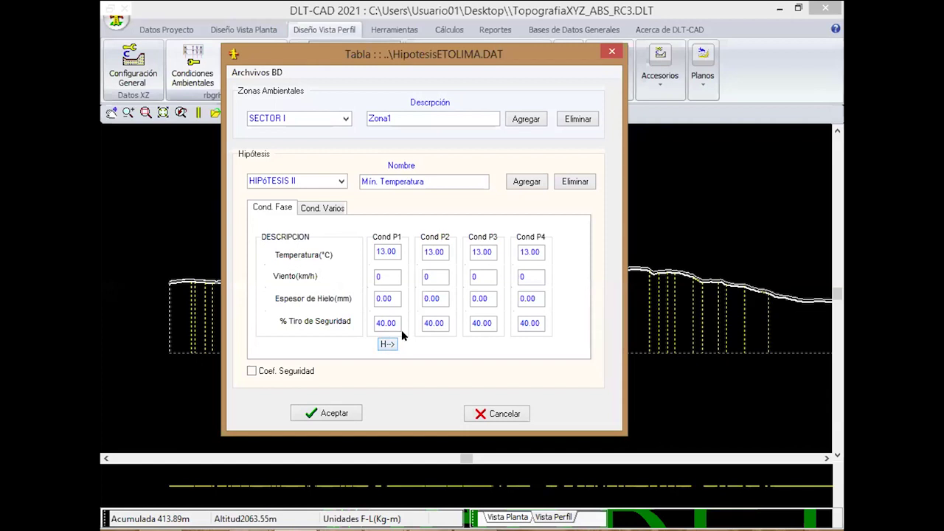
Compare the ground wire and phase conductor conditions of the current hypothesis
{"action": "left_click", "coordinate": [327, 210]}
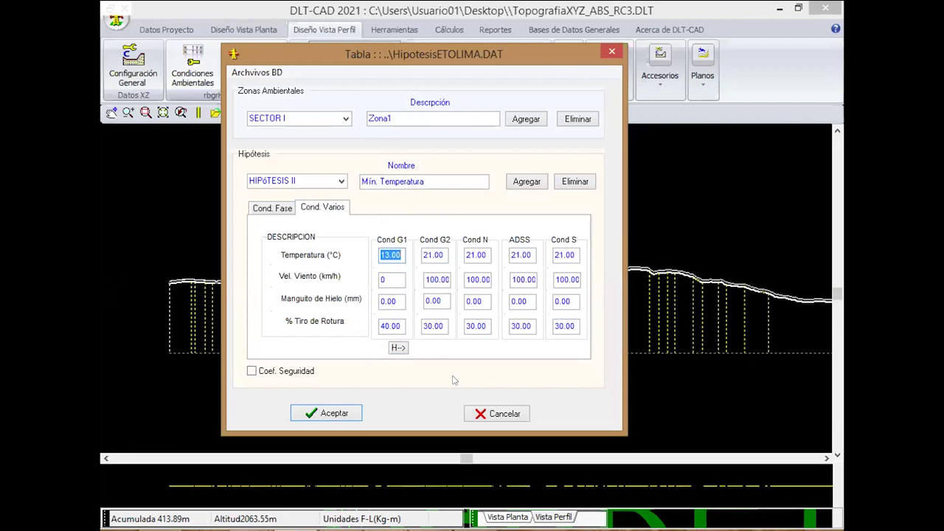
{"action": "left_click", "coordinate": [270, 213]}
{"action": "left_click", "coordinate": [318, 210]}
{"action": "left_click", "coordinate": [278, 208]}
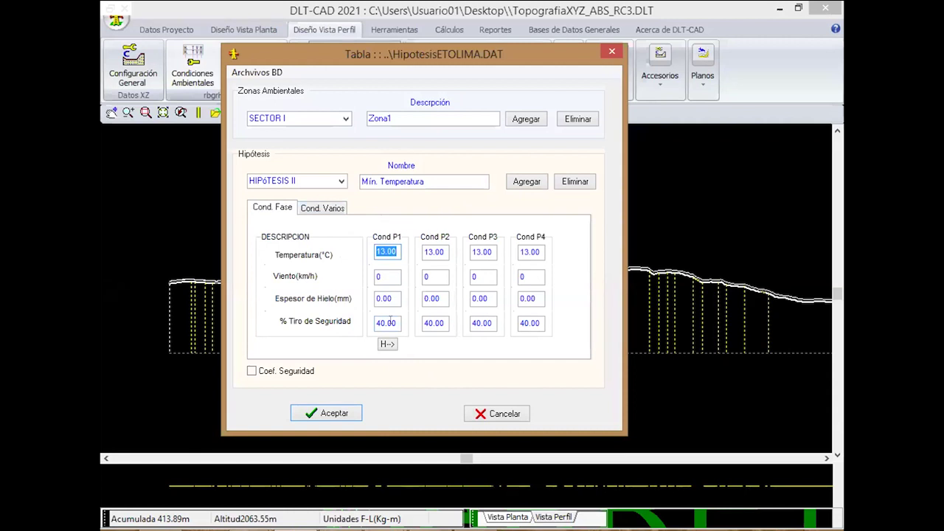
{"action": "left_click_drag", "start_coordinate": [399, 322], "coordinate": [369, 325]}
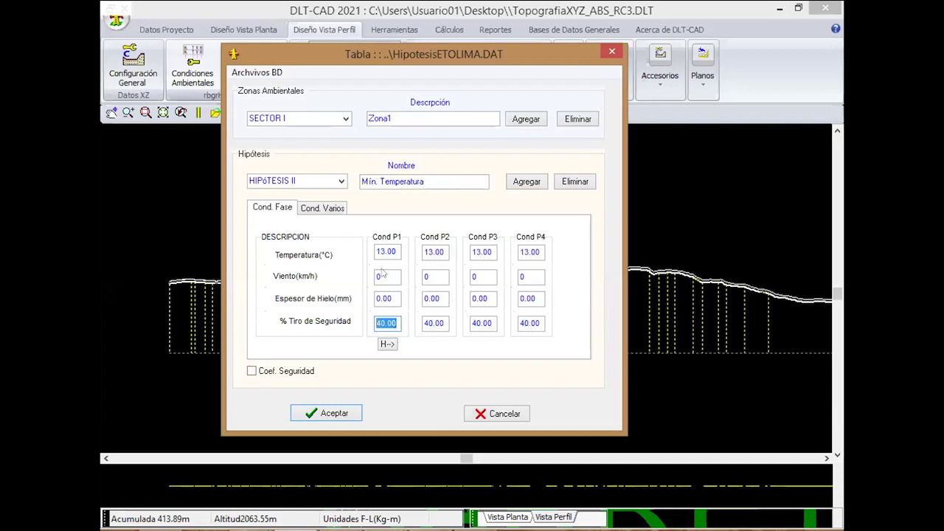
Review the Máx. Viento, Máx. Flecha, Mínima Temperatura S/ Viento and Mín. Temperatura hypotheses
{"action": "left_click", "coordinate": [340, 181]}
{"action": "left_click", "coordinate": [312, 214]}
{"action": "left_click", "coordinate": [341, 182]}
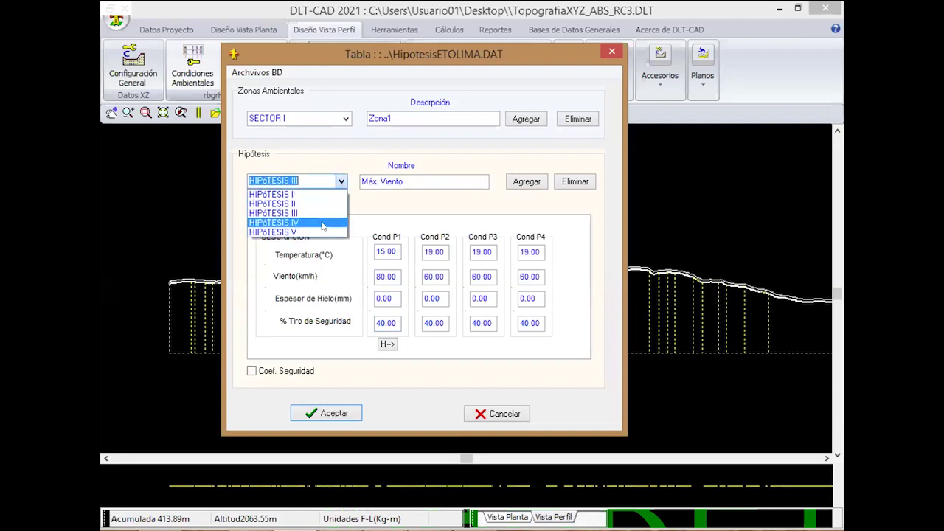
{"action": "left_click", "coordinate": [322, 224]}
{"action": "left_click", "coordinate": [341, 181]}
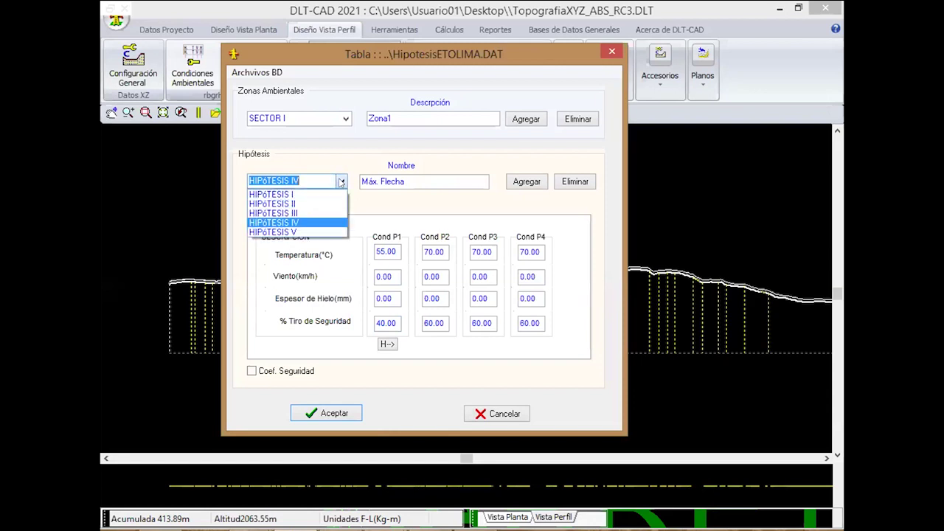
{"action": "left_click", "coordinate": [316, 230]}
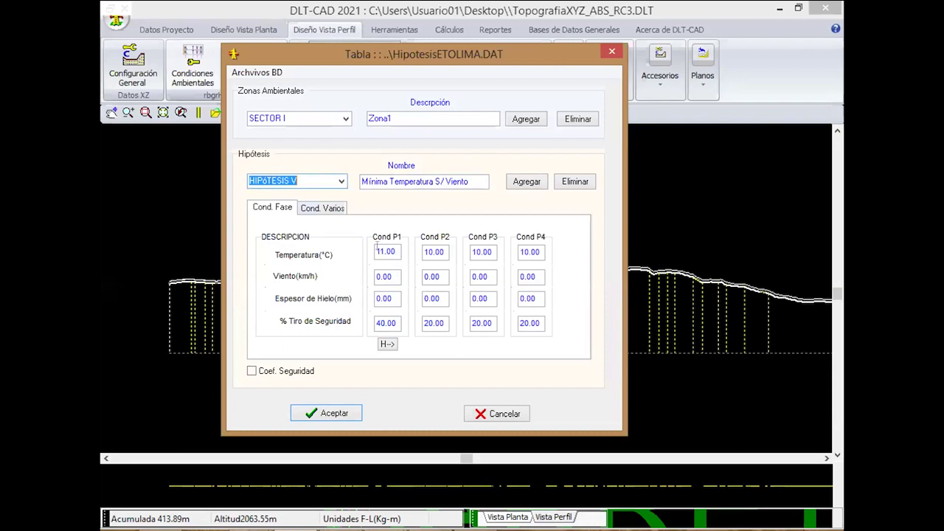
{"action": "left_click", "coordinate": [380, 251]}
{"action": "left_click", "coordinate": [342, 182]}
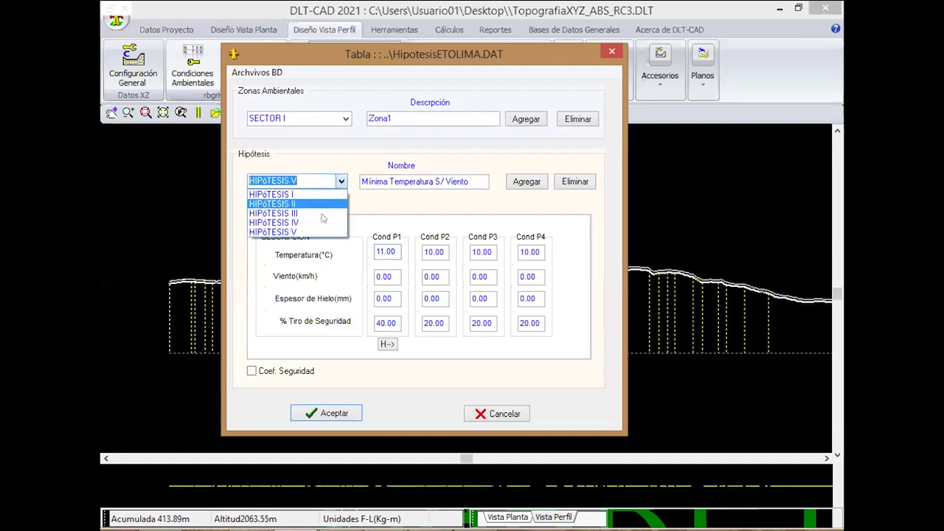
{"action": "left_click", "coordinate": [315, 195]}
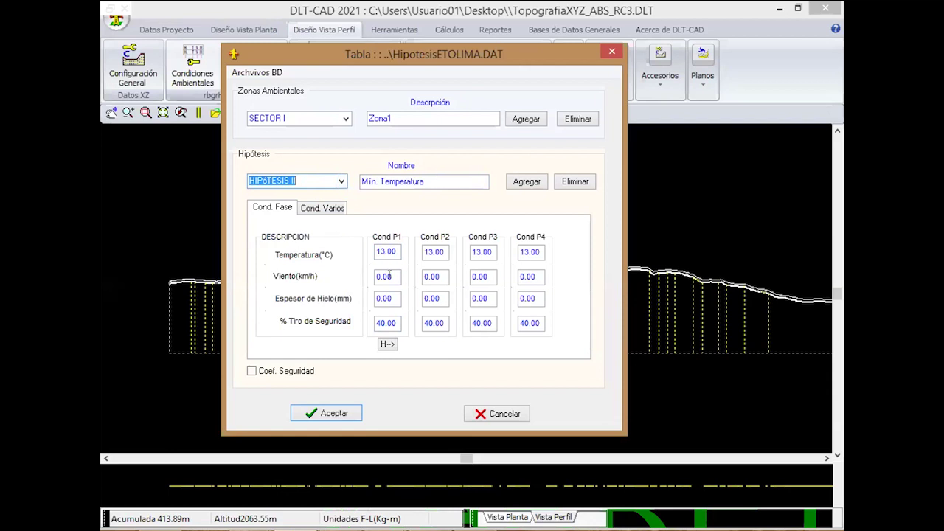
{"action": "left_click", "coordinate": [343, 183]}
{"action": "left_click", "coordinate": [303, 233]}
{"action": "left_click", "coordinate": [341, 181]}
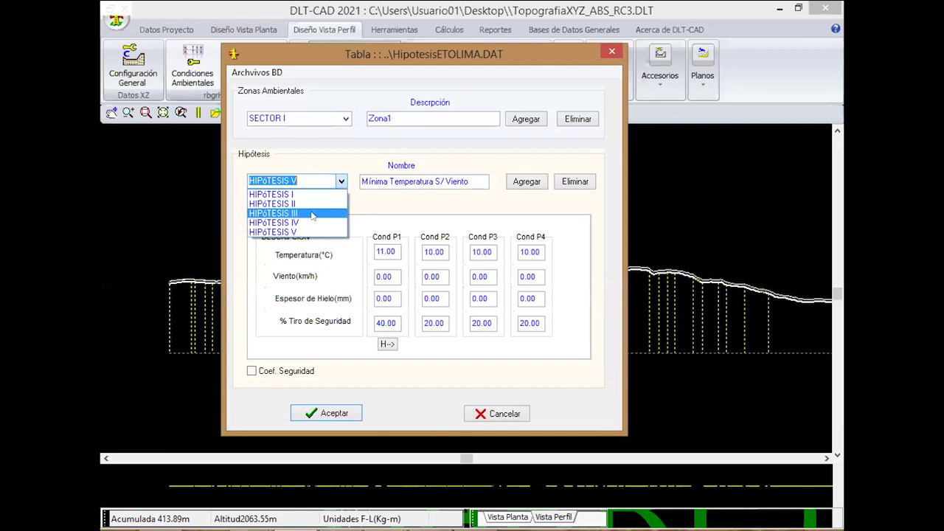
Set HIPóTESIS II's Cond P1 temperature to 10
{"action": "left_click", "coordinate": [312, 204]}
{"action": "key", "text": "Tab"}
{"action": "type", "text": "10"}
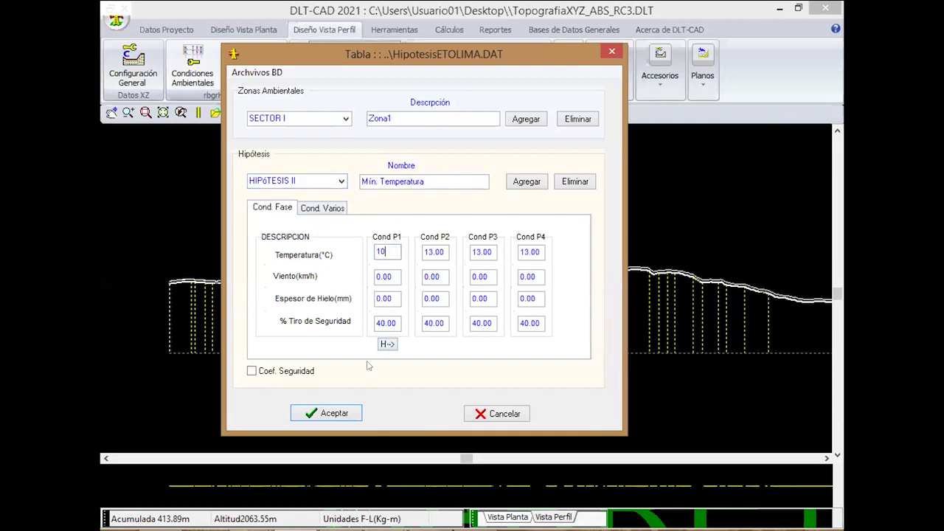
{"action": "left_click", "coordinate": [323, 207]}
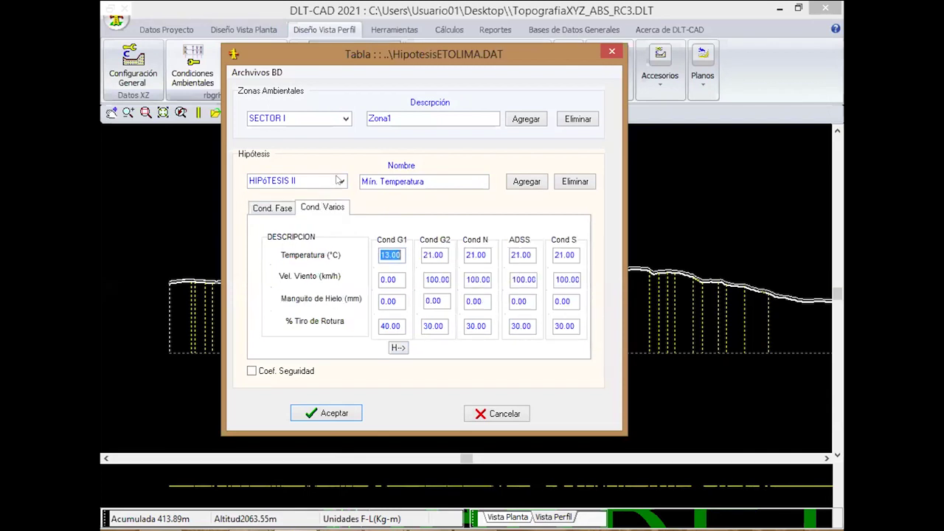
{"action": "left_click", "coordinate": [283, 206]}
Rename HIPóTESIS V to Mínima Temperatura c/ Viento with 40 km/h P1 wind, and apply
{"action": "left_click", "coordinate": [342, 181]}
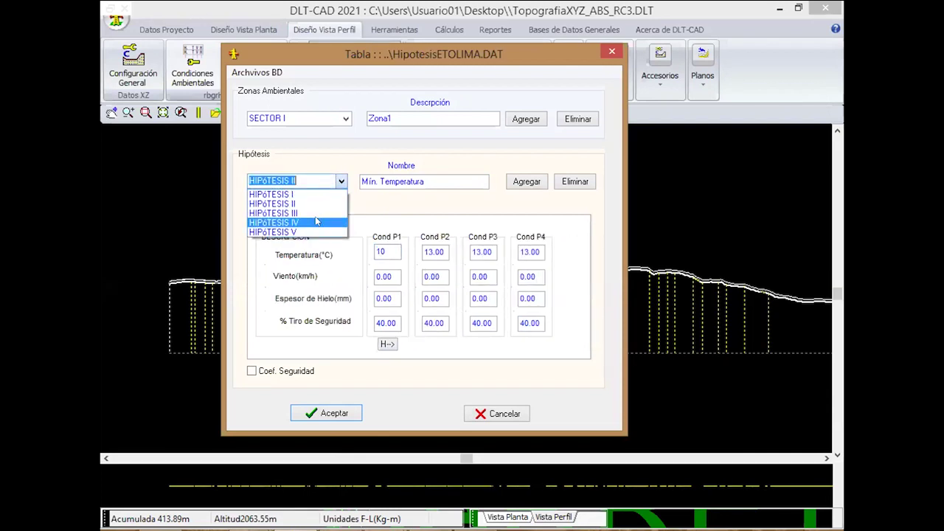
{"action": "left_click", "coordinate": [317, 220]}
{"action": "left_click", "coordinate": [341, 181]}
{"action": "left_click", "coordinate": [302, 235]}
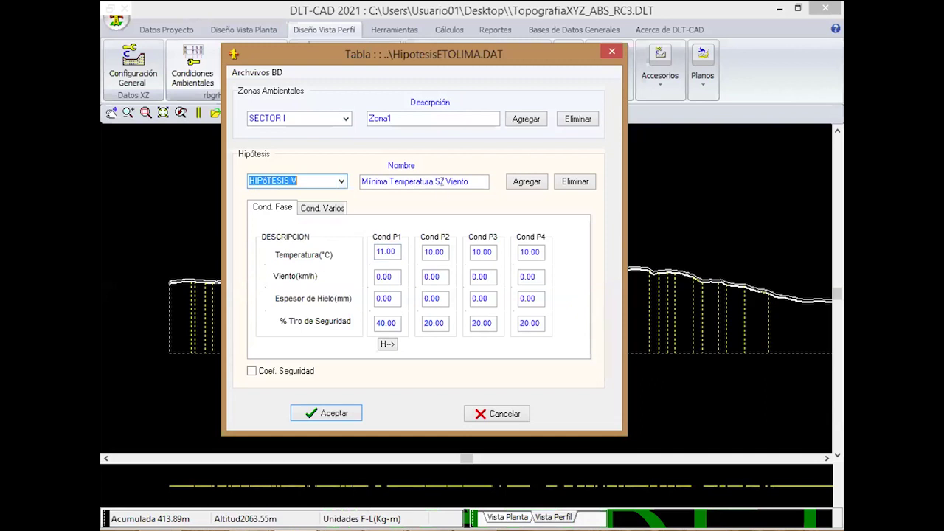
{"action": "left_click", "coordinate": [445, 181]}
{"action": "key", "text": "BackSpace"}
{"action": "type", "text": "c"}
{"action": "double_click", "coordinate": [388, 276]}
{"action": "type", "text": "40"}
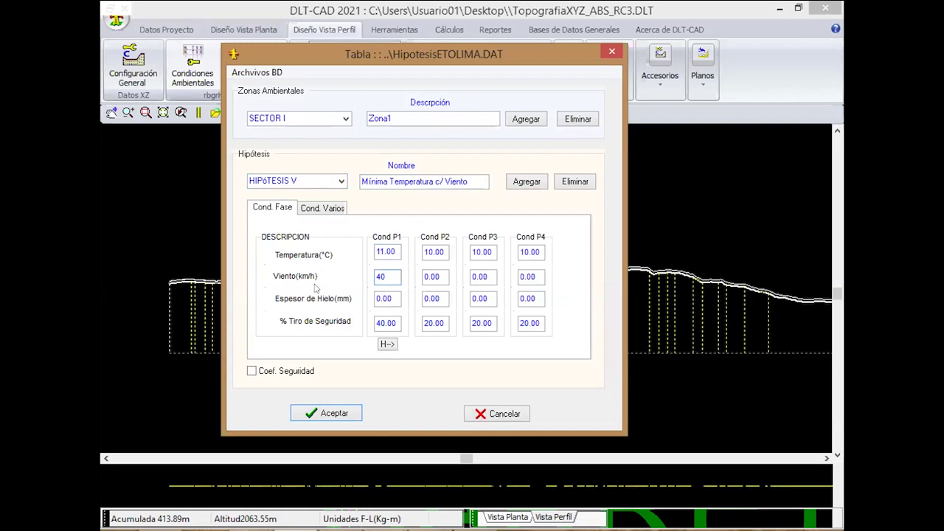
{"action": "left_click", "coordinate": [351, 417]}
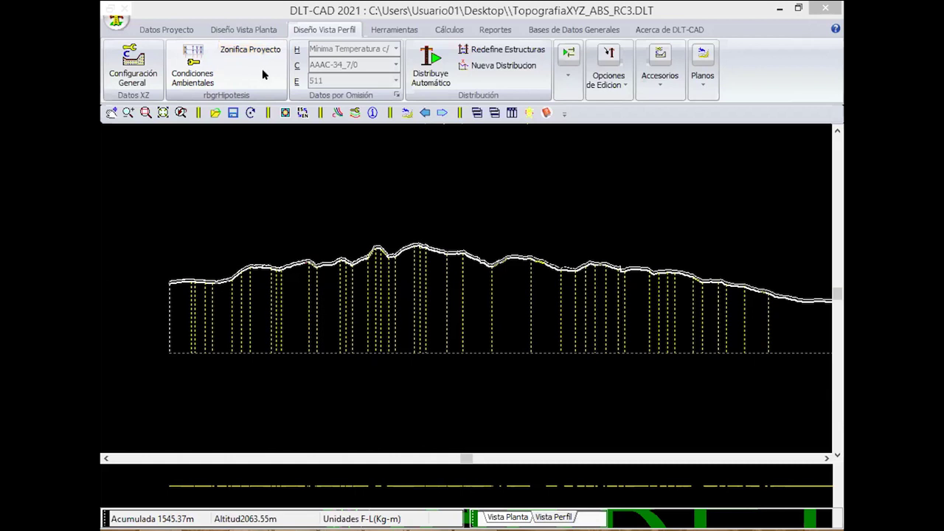
Open the DataOmision_ETOLIMA.dat defaults dialog from the Datos por Omisión group
{"action": "left_click", "coordinate": [396, 96]}
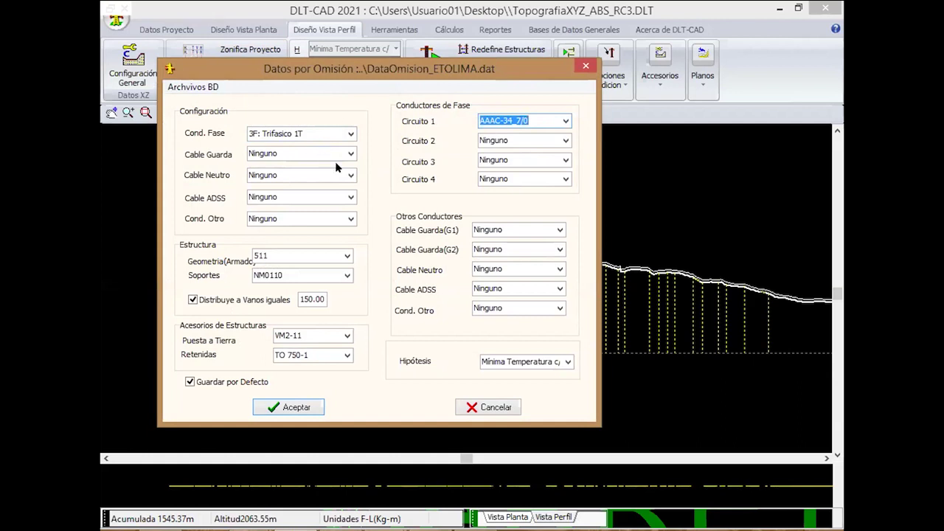
In Datos por Omisión, choose P401 geometry, turn off equal spans, and set ACSR_4/0AWG_38 conductor and Máx. Flecha hypothesis
{"action": "left_click", "coordinate": [347, 255]}
{"action": "scroll", "coordinate": [327, 266], "scroll_direction": "up", "scroll_amount": 2}
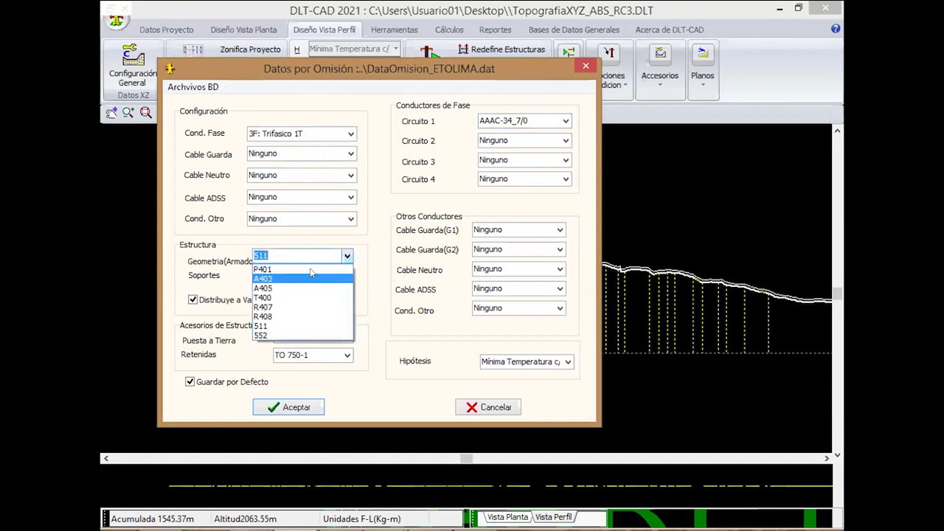
{"action": "left_click", "coordinate": [304, 266]}
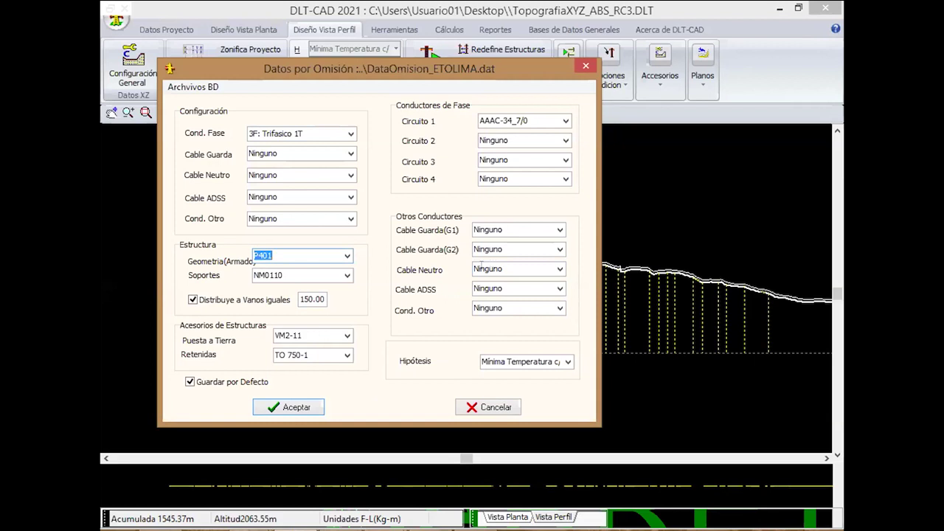
{"action": "left_click", "coordinate": [193, 299]}
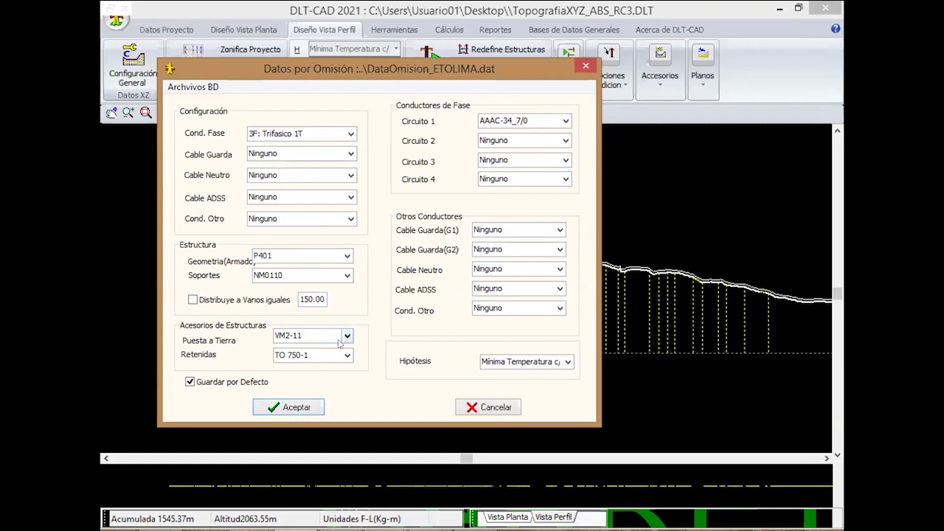
{"action": "left_click", "coordinate": [567, 121]}
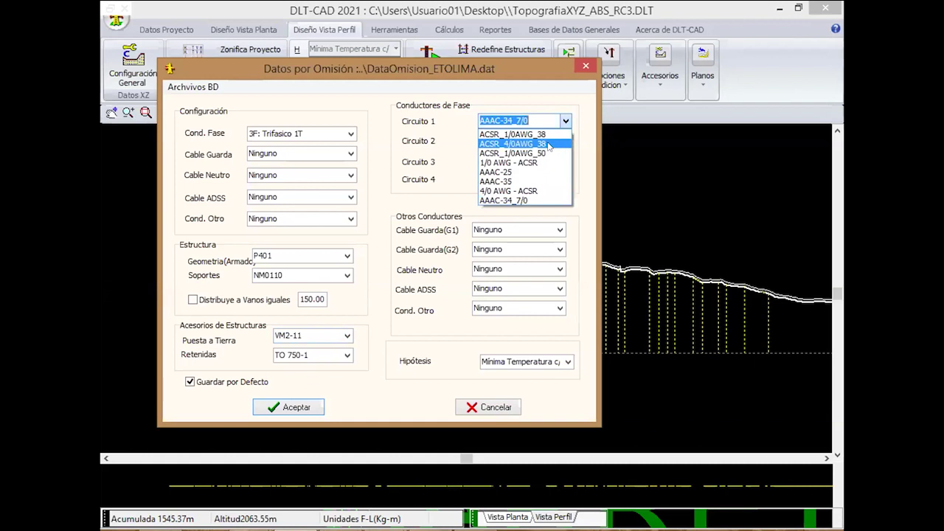
{"action": "left_click", "coordinate": [549, 144]}
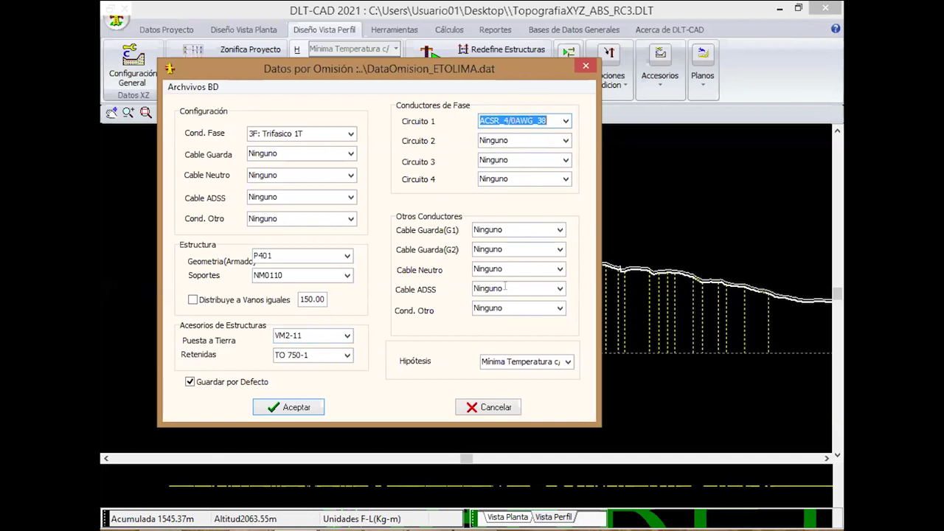
{"action": "left_click", "coordinate": [568, 362]}
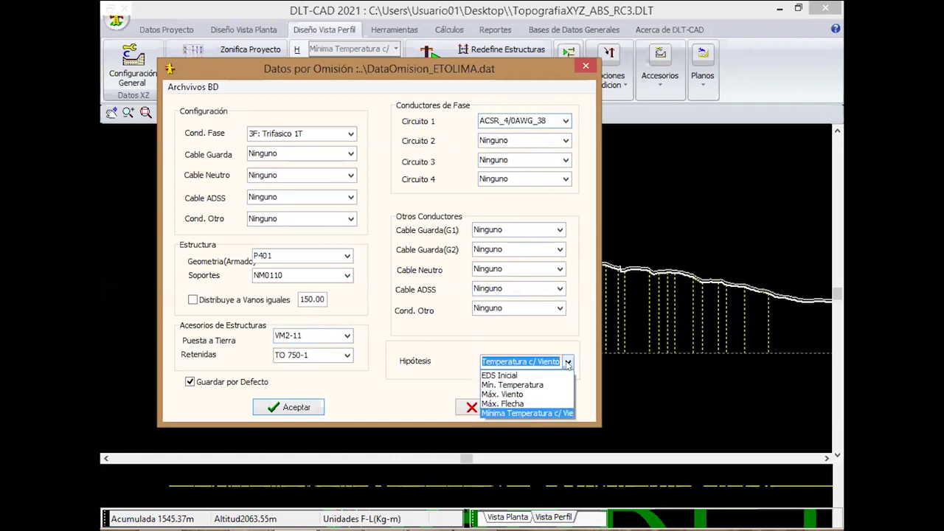
{"action": "left_click", "coordinate": [535, 404]}
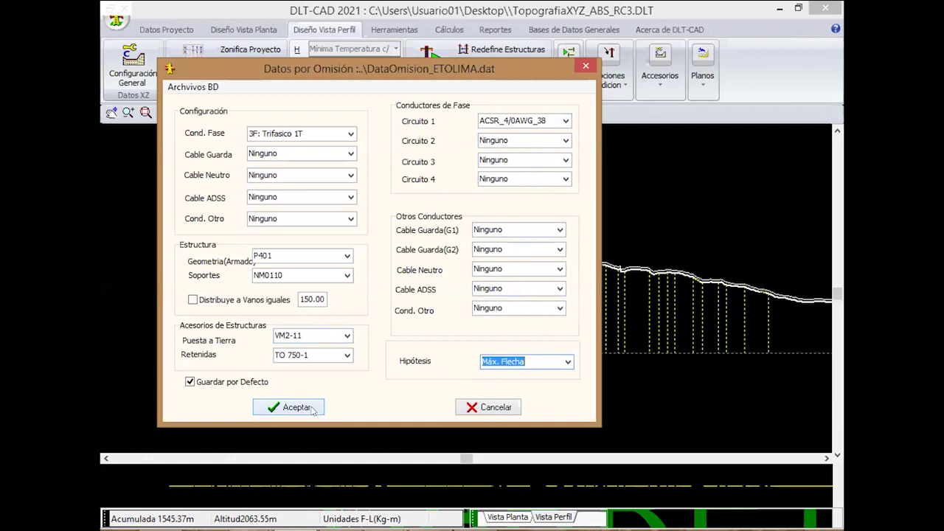
{"action": "left_click", "coordinate": [313, 411]}
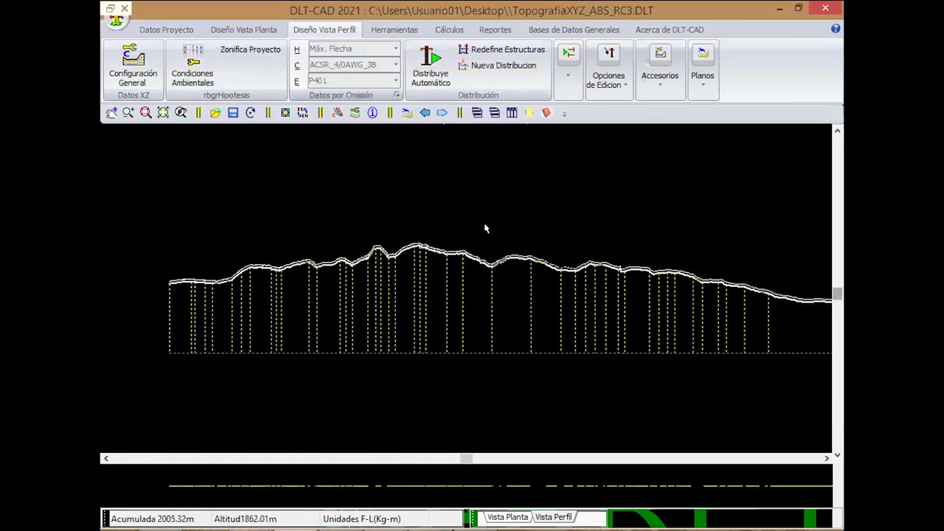
Run Distribuye Automático (F9), then scroll along the profile to review the placed P401 structures and spans
{"action": "left_click", "coordinate": [430, 75]}
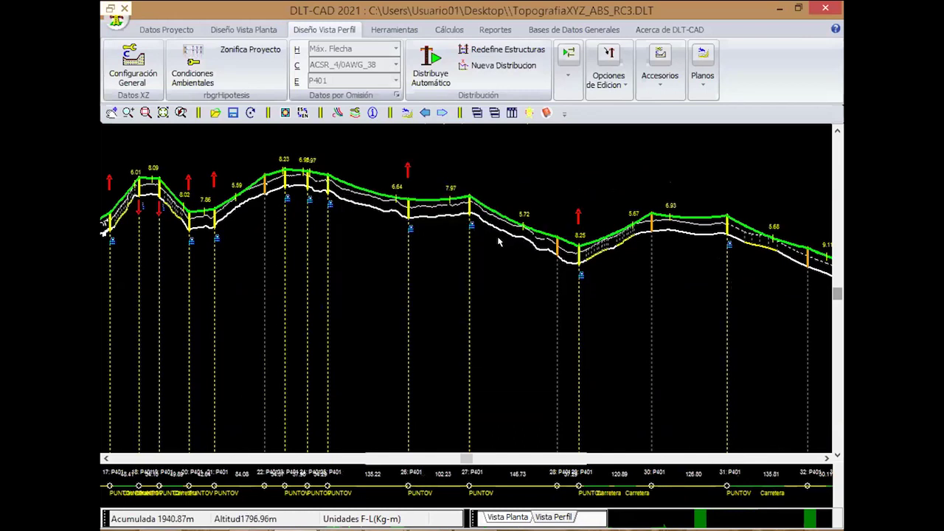
{"action": "scroll", "coordinate": [384, 229], "scroll_direction": "right", "scroll_amount": 3}
{"action": "scroll", "coordinate": [270, 253], "scroll_direction": "right", "scroll_amount": 2}
{"action": "scroll", "coordinate": [295, 262], "scroll_direction": "right", "scroll_amount": 3}
{"action": "scroll", "coordinate": [299, 265], "scroll_direction": "left", "scroll_amount": 4}
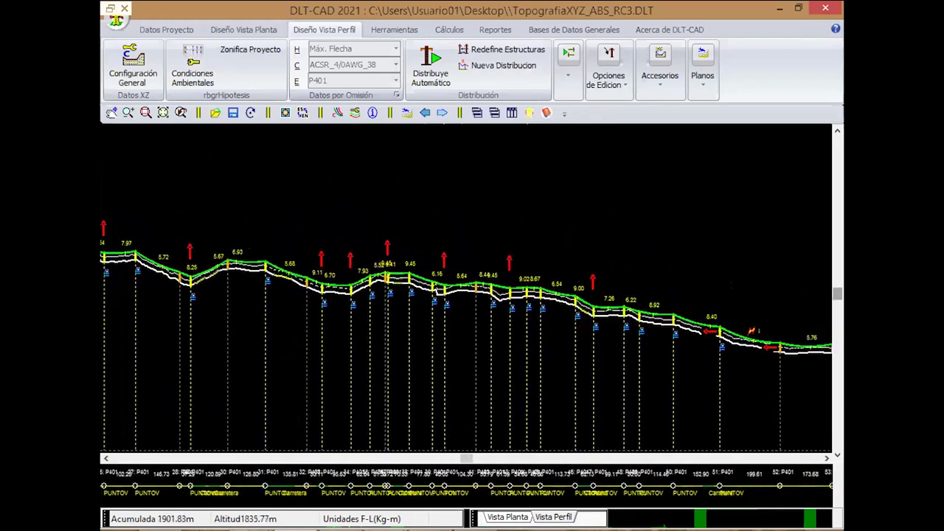
{"action": "scroll", "coordinate": [354, 236], "scroll_direction": "left", "scroll_amount": 4}
{"action": "scroll", "coordinate": [405, 221], "scroll_direction": "left", "scroll_amount": 2}
{"action": "scroll", "coordinate": [402, 233], "scroll_direction": "right", "scroll_amount": 3}
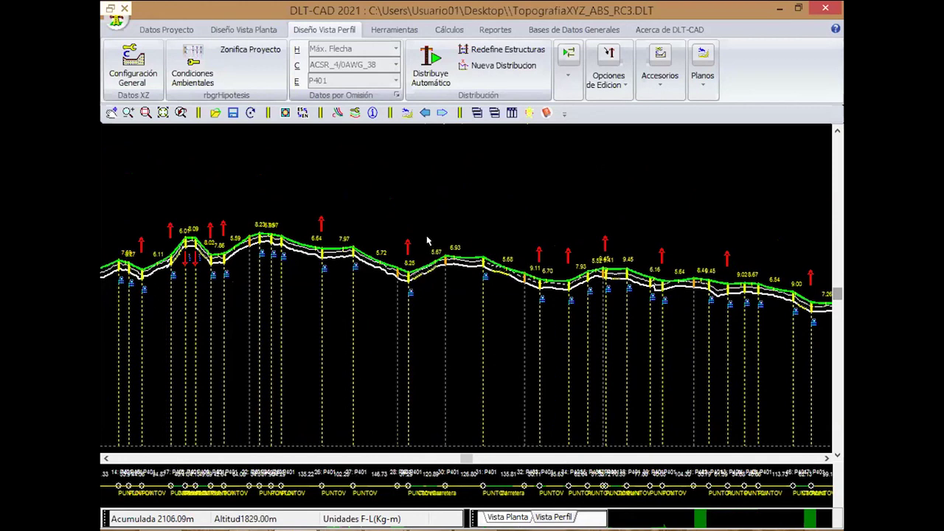
{"action": "scroll", "coordinate": [427, 239], "scroll_direction": "up", "scroll_amount": 2}
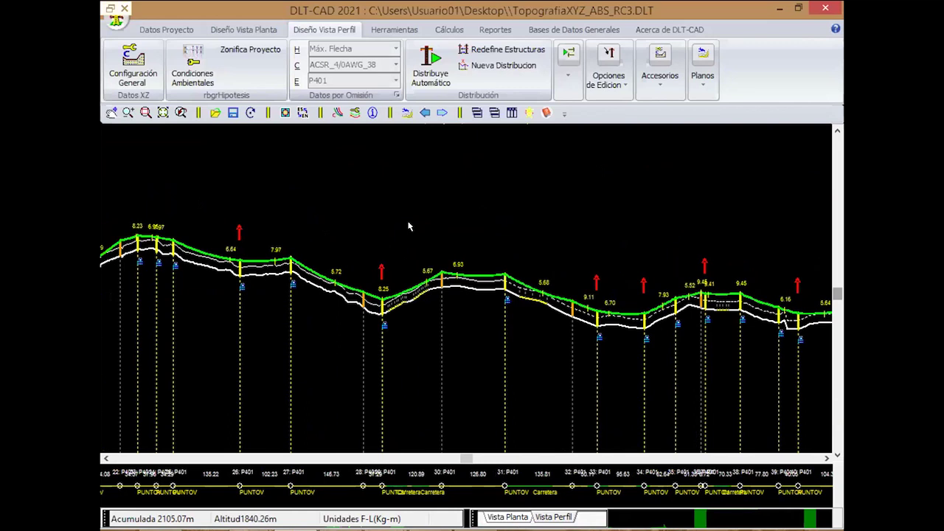
Set T400 line-end structures and automatic R407 anchorages, both on NM0113 supports
{"action": "left_click", "coordinate": [501, 49]}
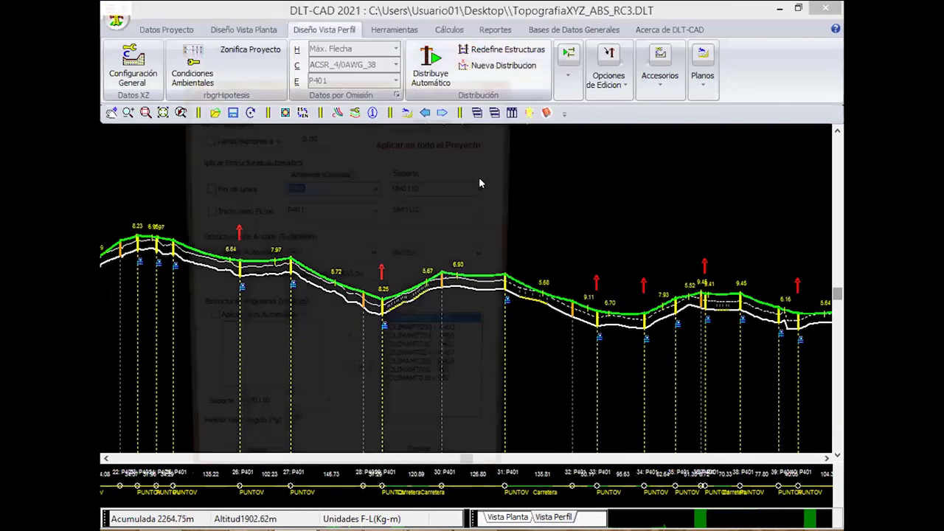
{"action": "left_click", "coordinate": [219, 189]}
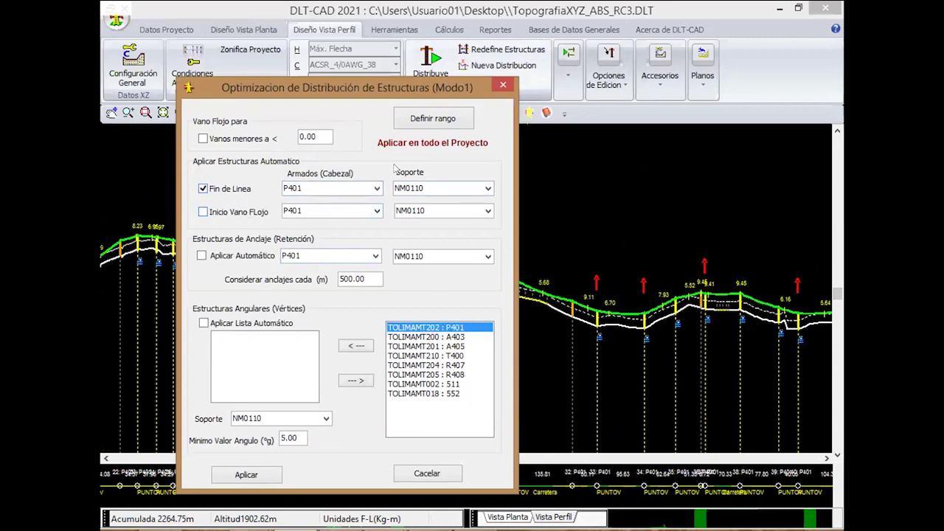
{"action": "left_click", "coordinate": [377, 189]}
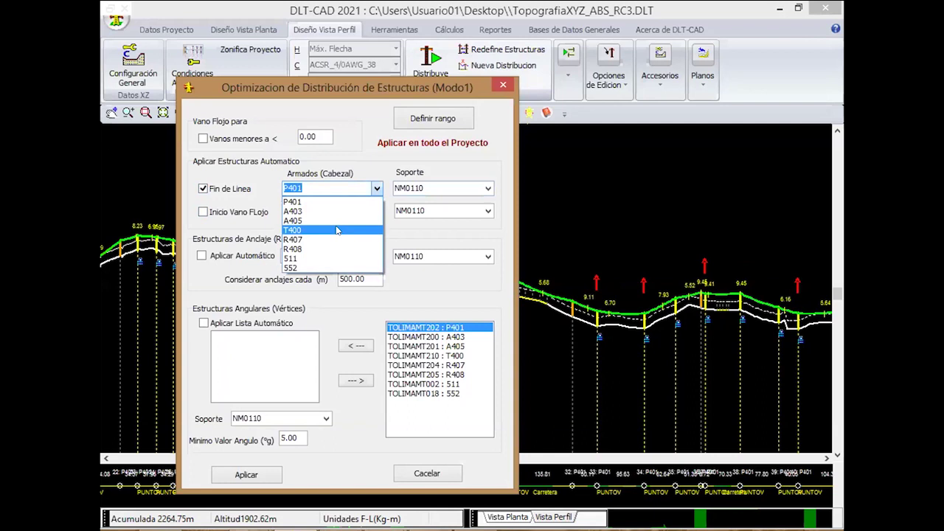
{"action": "left_click", "coordinate": [338, 231]}
{"action": "left_click", "coordinate": [487, 189]}
{"action": "left_click", "coordinate": [445, 211]}
{"action": "left_click", "coordinate": [202, 256]}
{"action": "left_click", "coordinate": [375, 256]}
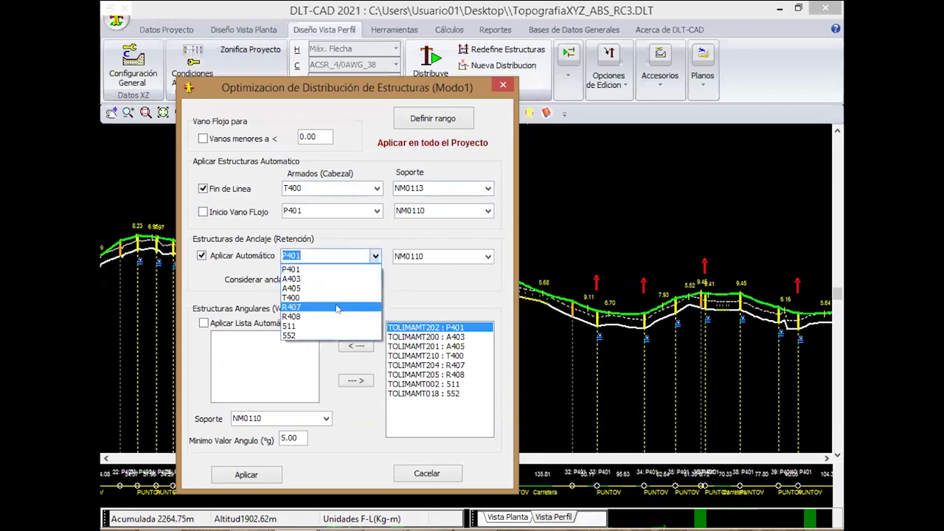
{"action": "left_click", "coordinate": [337, 307]}
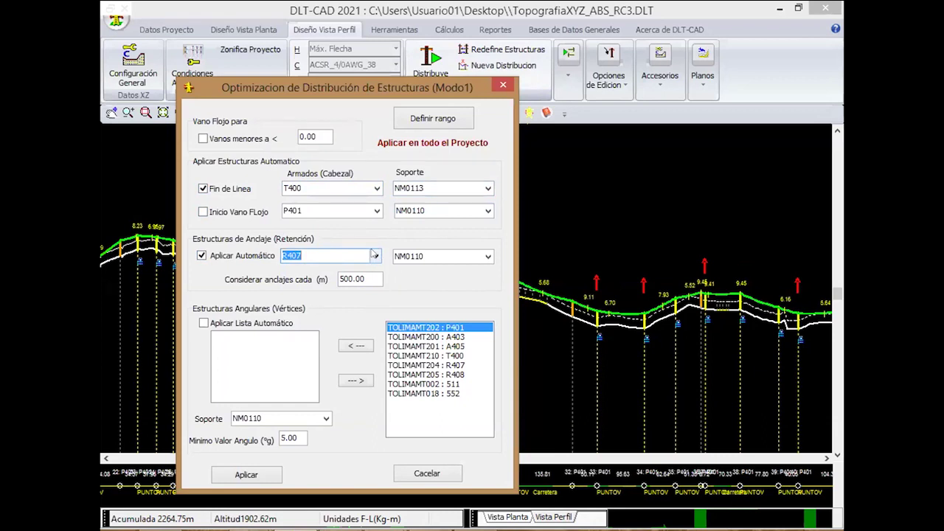
{"action": "left_click", "coordinate": [489, 256]}
{"action": "left_click", "coordinate": [465, 279]}
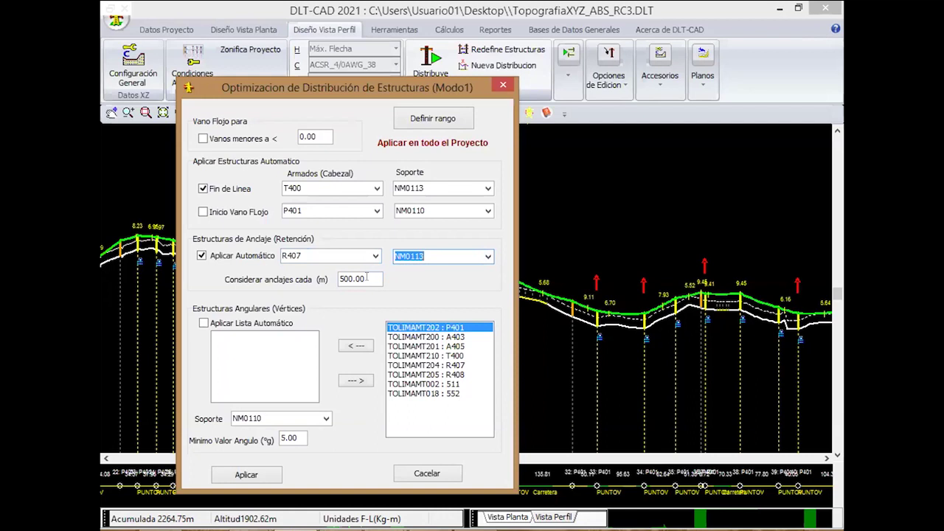
Add A403 and A405 as vertex structures on NM0113 supports and apply the optimization
{"action": "left_click", "coordinate": [204, 323]}
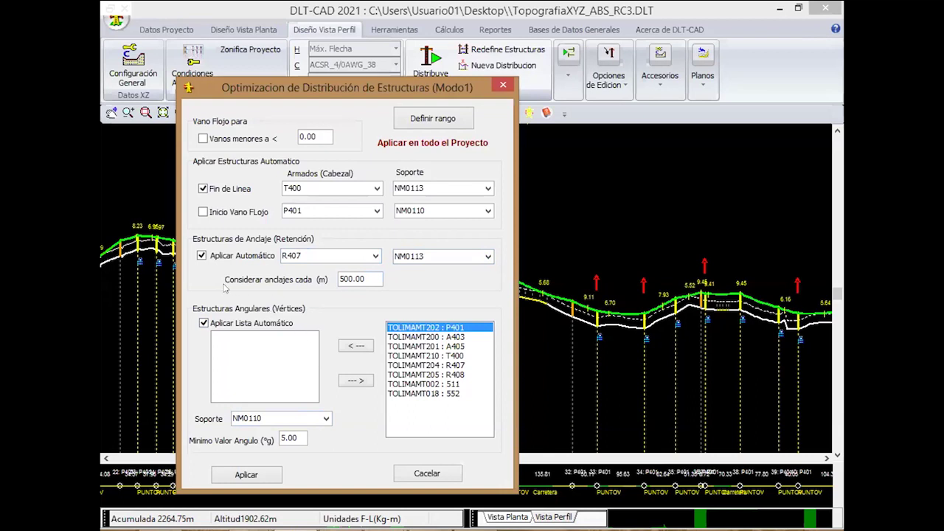
{"action": "left_click", "coordinate": [431, 339]}
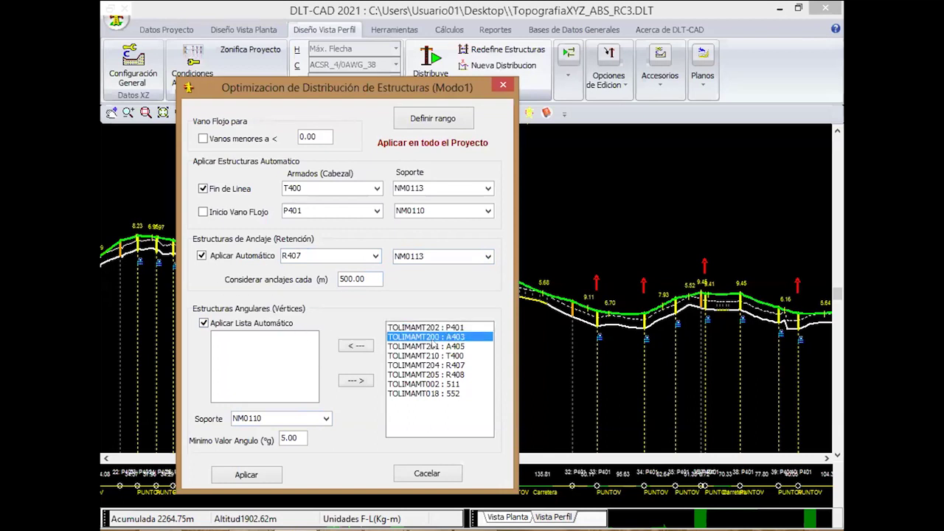
{"action": "left_click", "coordinate": [359, 345]}
{"action": "left_click", "coordinate": [419, 347]}
{"action": "left_click", "coordinate": [357, 346]}
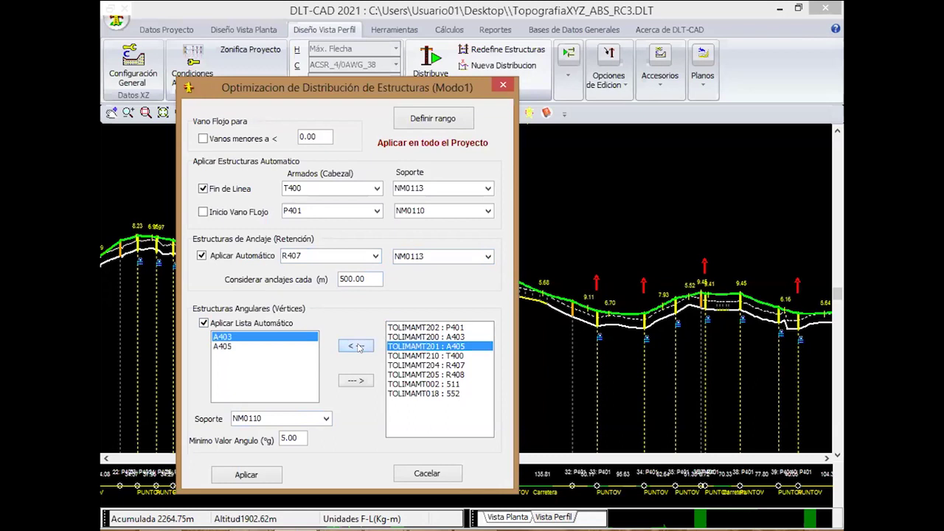
{"action": "left_click", "coordinate": [326, 418]}
{"action": "left_click", "coordinate": [254, 440]}
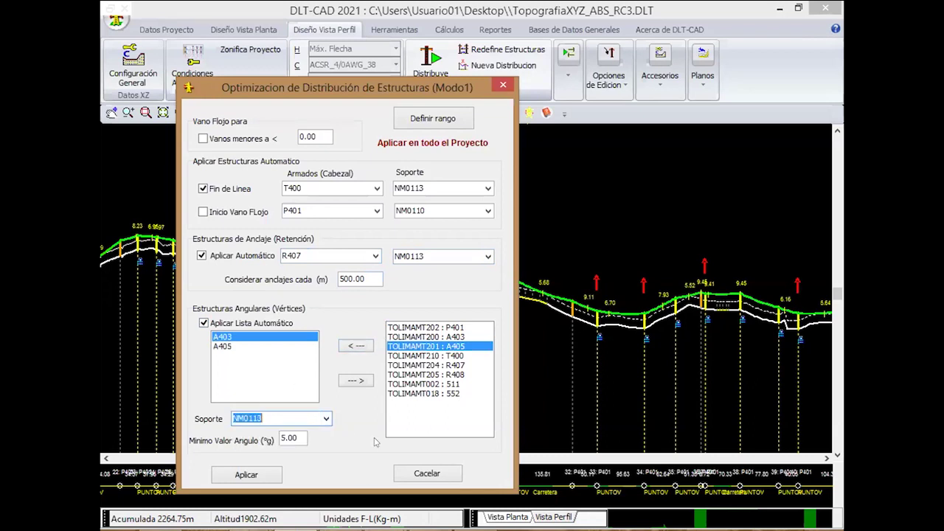
{"action": "left_click", "coordinate": [255, 475]}
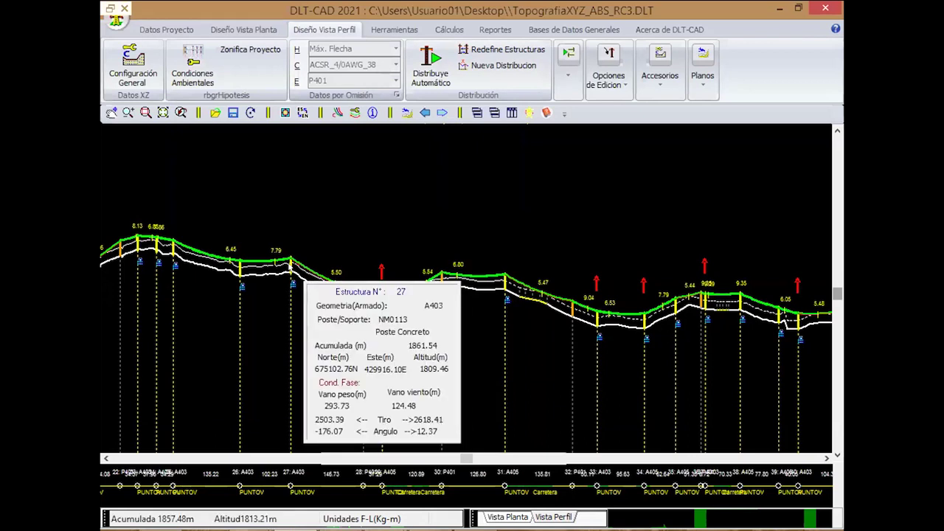
Pan to the later spans and relocate one structure's support with Arrastra Soporte
{"action": "middle_click_drag", "start_coordinate": [539, 271], "coordinate": [427, 279]}
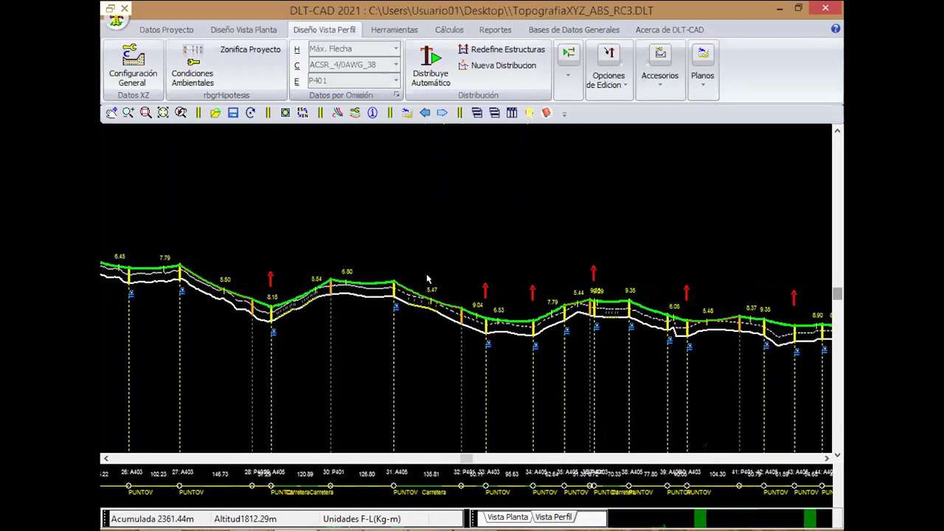
{"action": "mouse_move", "coordinate": [328, 287]}
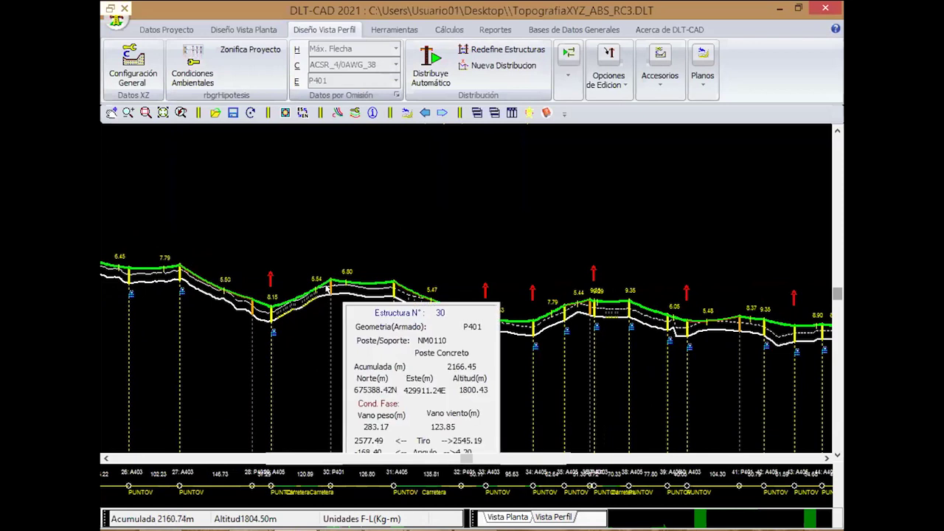
{"action": "middle_click_drag", "start_coordinate": [459, 318], "coordinate": [376, 319]}
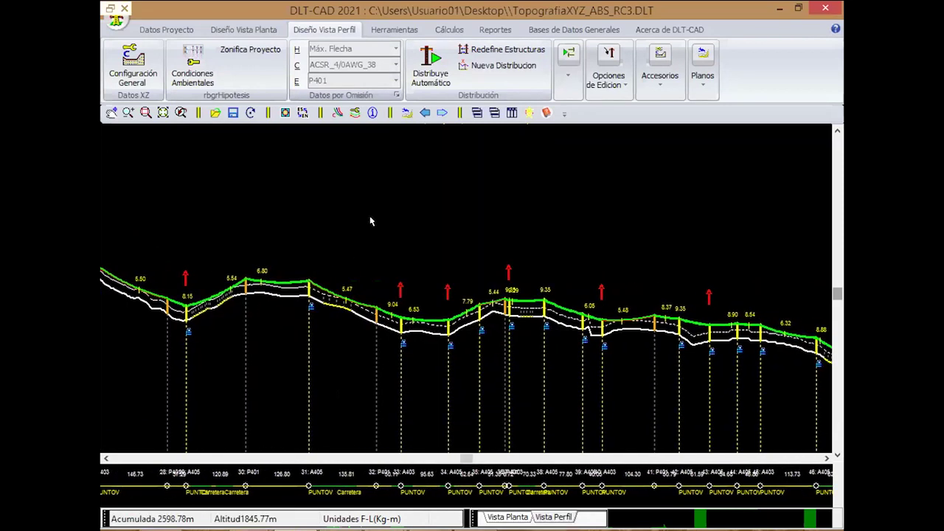
{"action": "middle_click_drag", "start_coordinate": [375, 319], "coordinate": [286, 319]}
{"action": "right_click", "coordinate": [405, 252]}
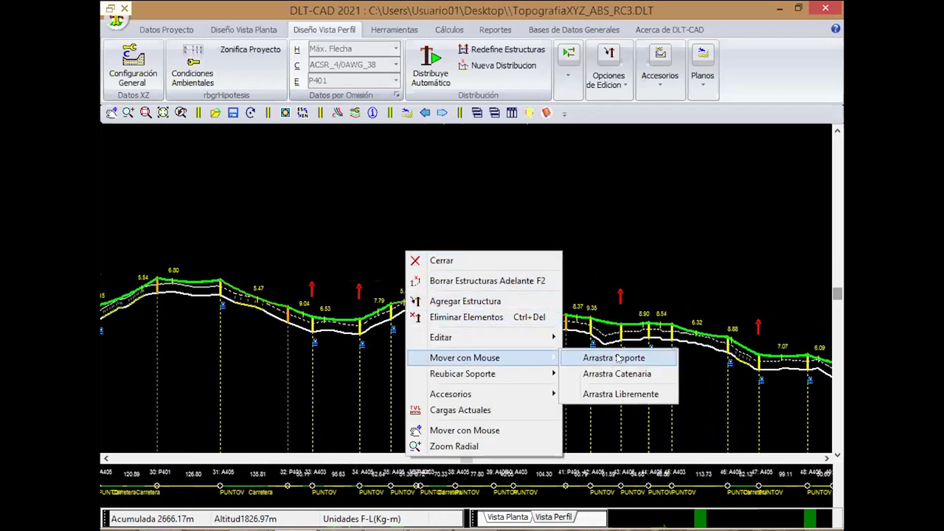
{"action": "mouse_move", "coordinate": [465, 358]}
{"action": "left_click", "coordinate": [612, 359]}
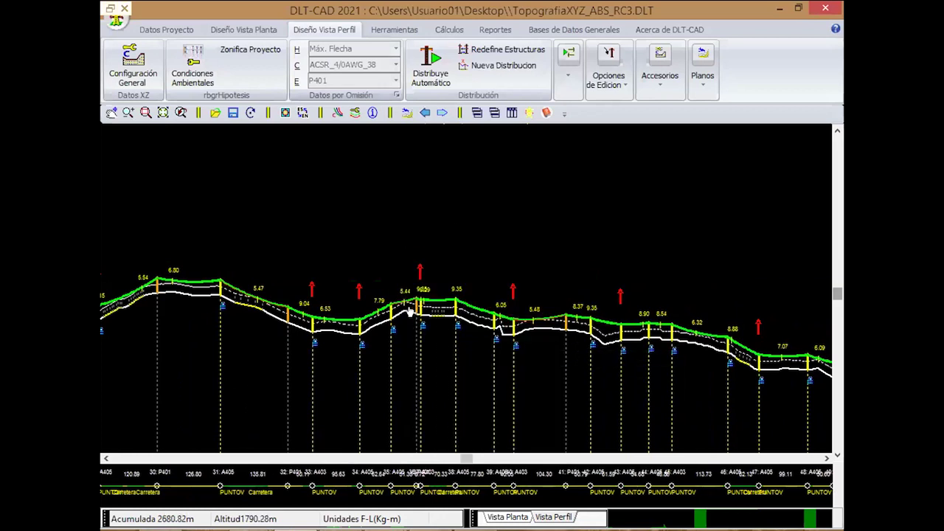
{"action": "right_click", "coordinate": [410, 259]}
{"action": "left_click", "coordinate": [413, 259]}
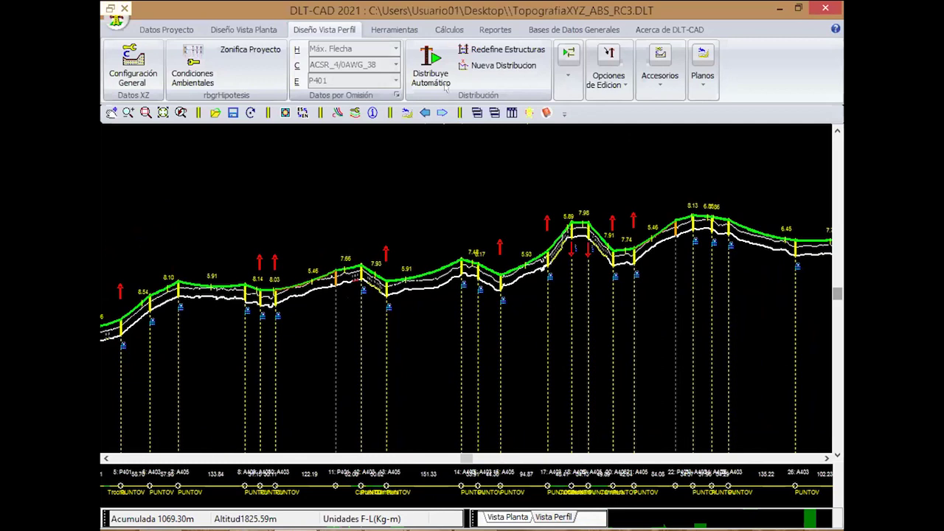
{"action": "mouse_move", "coordinate": [413, 279]}
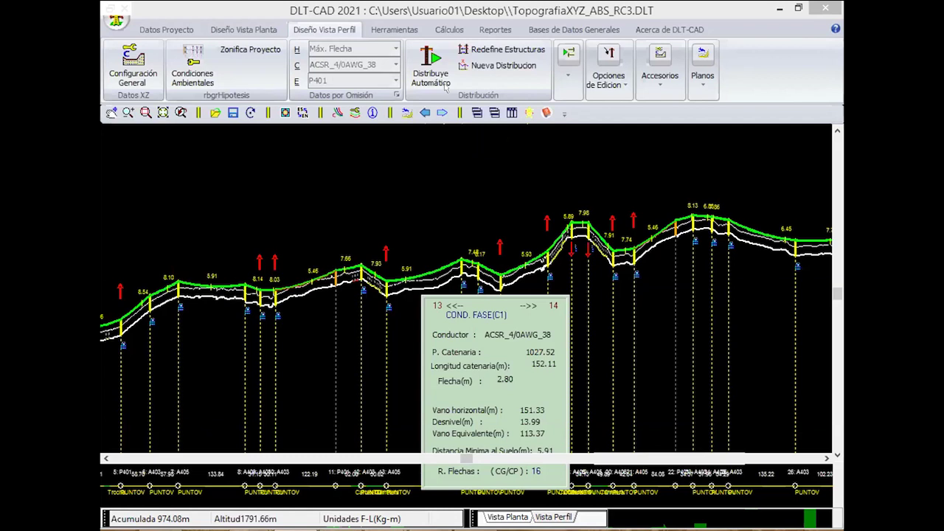
Move support 11 (P401) to the left along the early spans
{"action": "scroll", "coordinate": [289, 273], "scroll_direction": "left", "scroll_amount": 2}
{"action": "scroll", "coordinate": [327, 238], "scroll_direction": "down", "scroll_amount": 3}
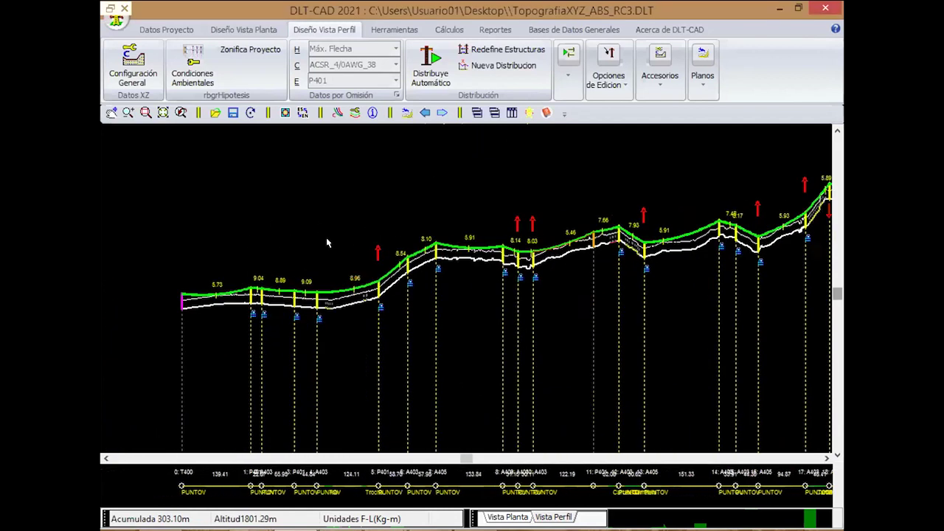
{"action": "middle_click_drag", "start_coordinate": [476, 196], "coordinate": [323, 217]}
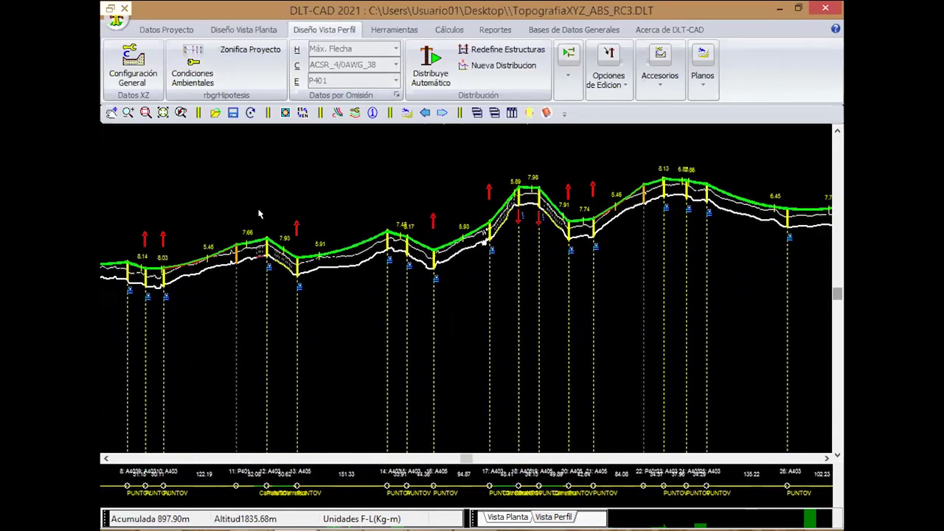
{"action": "scroll", "coordinate": [247, 267], "scroll_direction": "up", "scroll_amount": 3}
{"action": "middle_click_drag", "start_coordinate": [246, 267], "coordinate": [116, 257]}
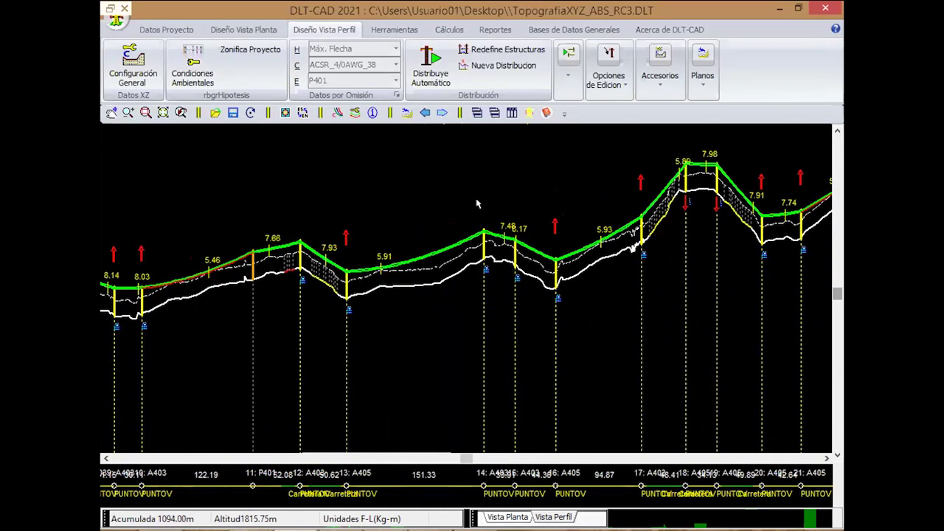
{"action": "right_click", "coordinate": [280, 224]}
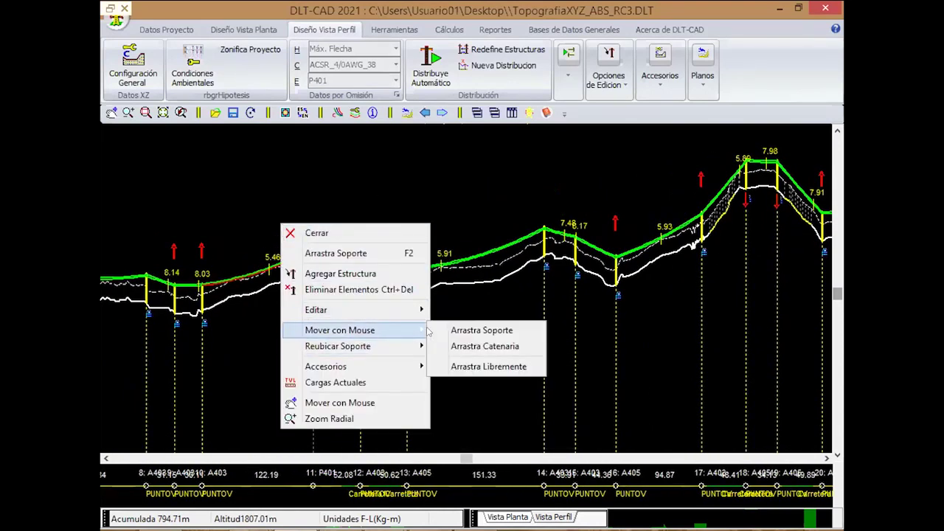
{"action": "left_click", "coordinate": [472, 329]}
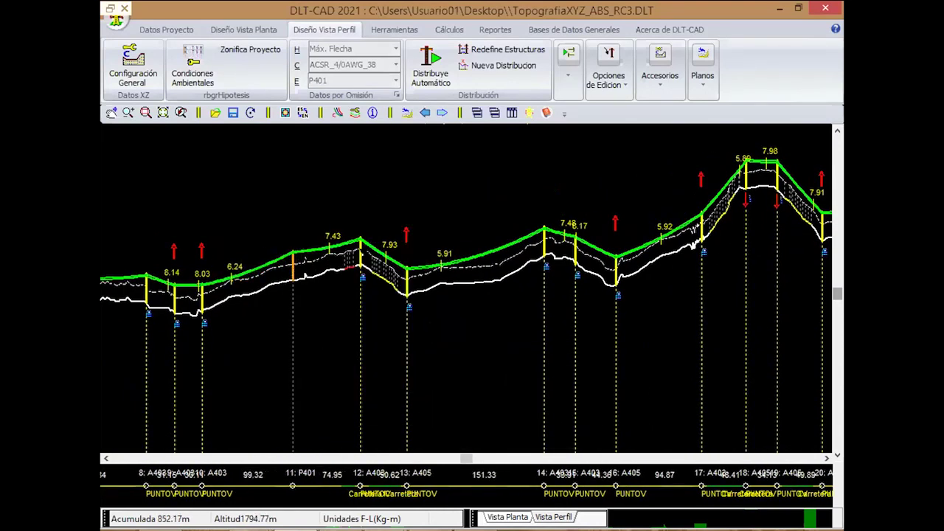
Slide the pole at the 5.49 span leftward
{"action": "key", "text": "Right"}
{"action": "key", "text": "Right"}
{"action": "key", "text": "Right"}
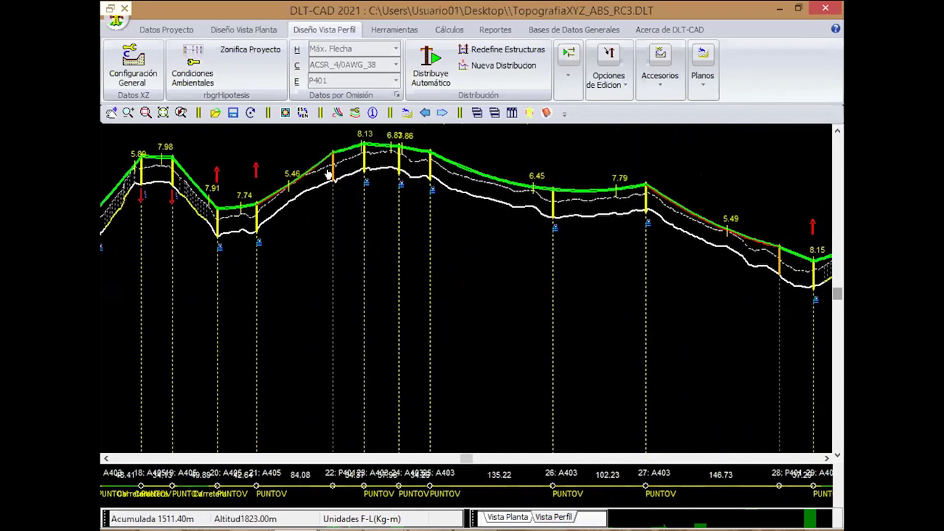
{"action": "key", "text": "Right"}
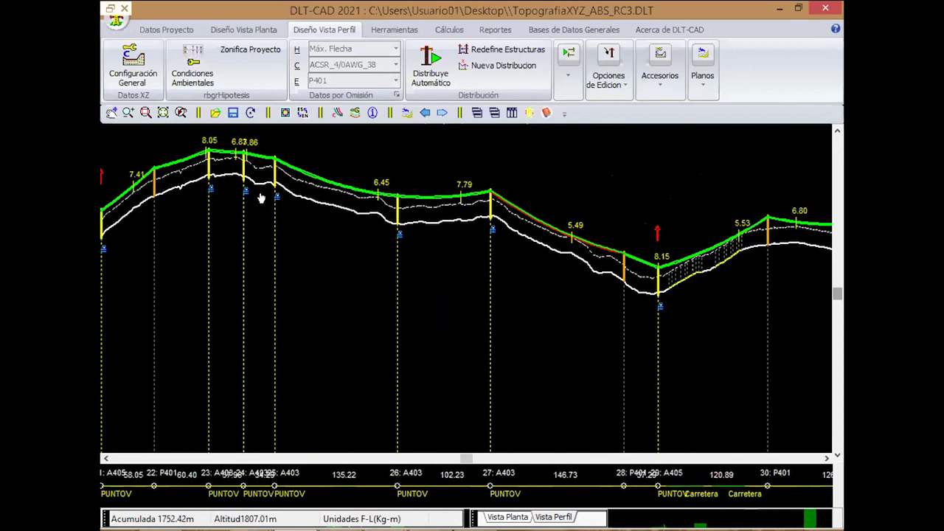
{"action": "key", "text": "Right"}
Move pole 41 slightly back along the line
{"action": "key", "text": "Right"}
{"action": "left_click_drag", "start_coordinate": [441, 240], "coordinate": [398, 231]}
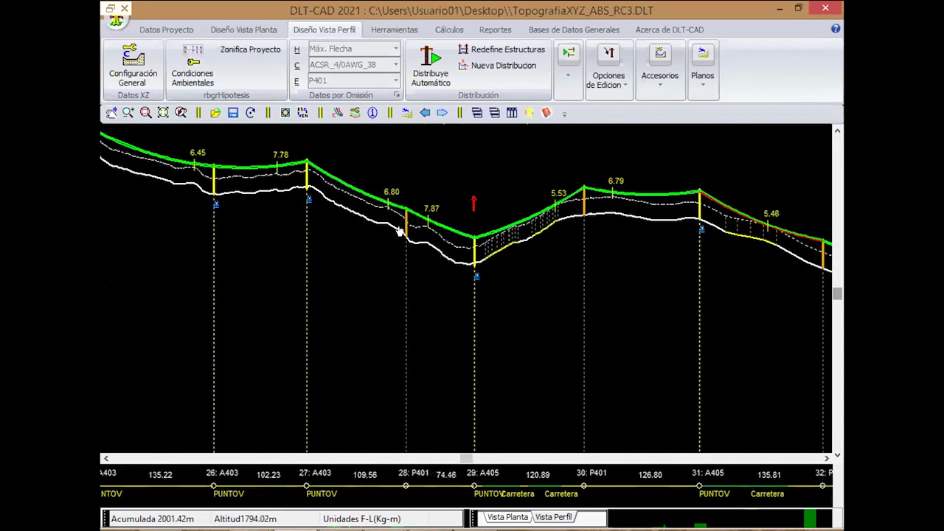
{"action": "key", "text": "Right"}
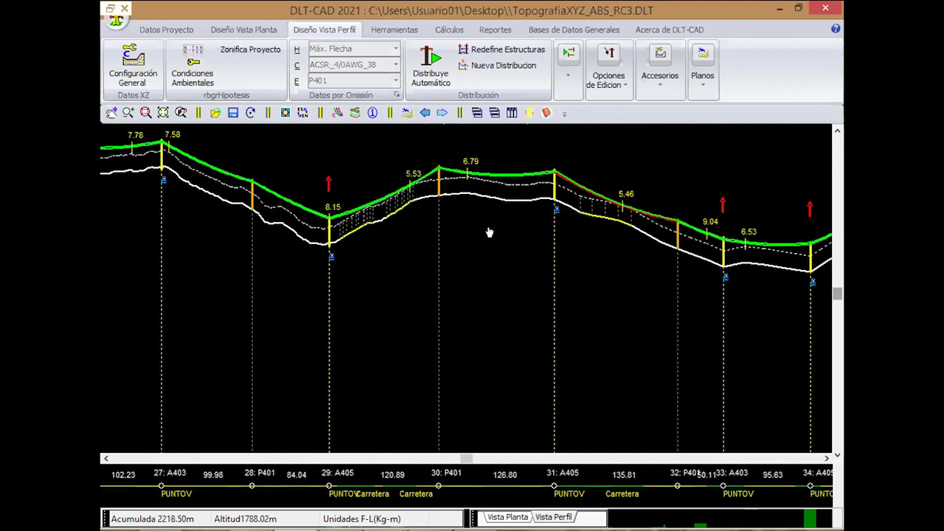
{"action": "key", "text": "Right"}
{"action": "key", "text": "Right"}
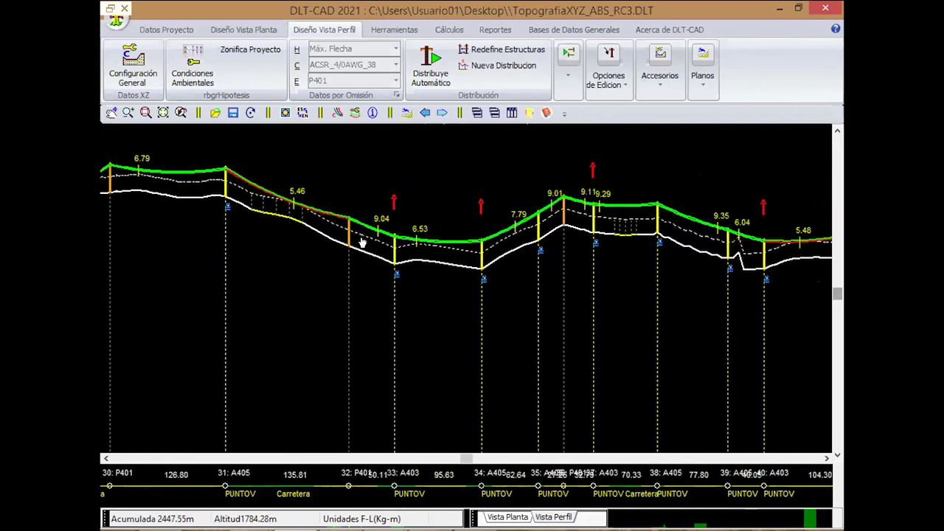
{"action": "key", "text": "Right"}
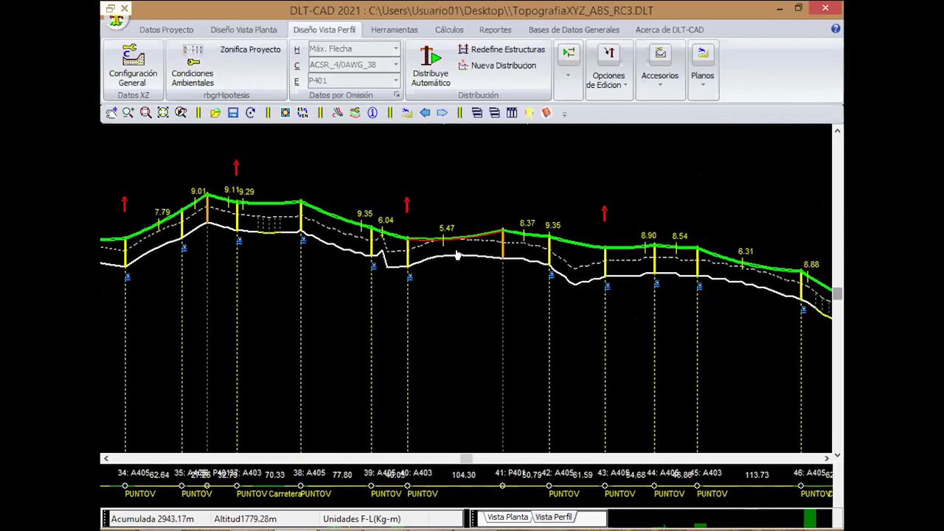
Drag pole 52 slightly back toward pole 51, giving spans of 153.91 m and 219.38 m
{"action": "key", "text": "Right"}
{"action": "left_click", "coordinate": [417, 256]}
{"action": "key", "text": "Right"}
{"action": "scroll", "coordinate": [417, 322], "scroll_direction": "down", "scroll_amount": 2}
{"action": "scroll", "coordinate": [418, 322], "scroll_direction": "down", "scroll_amount": 2}
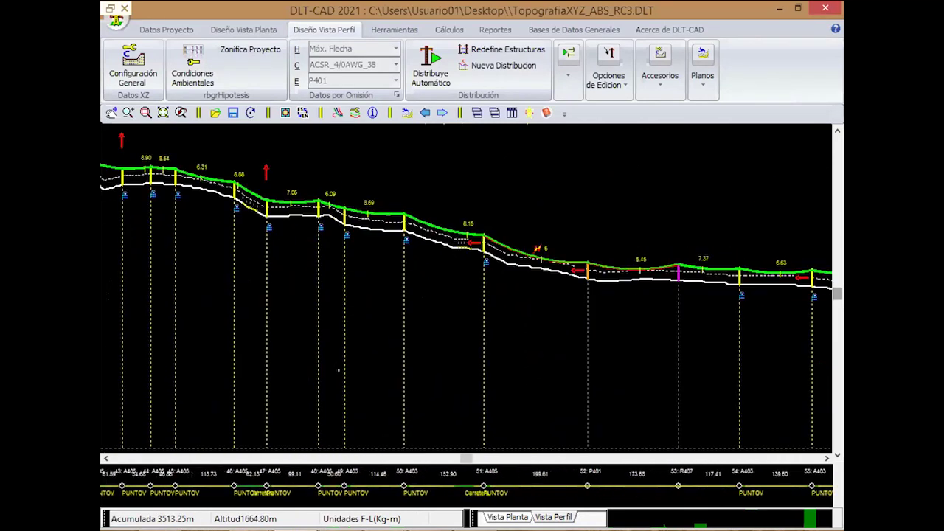
{"action": "key", "text": "Right"}
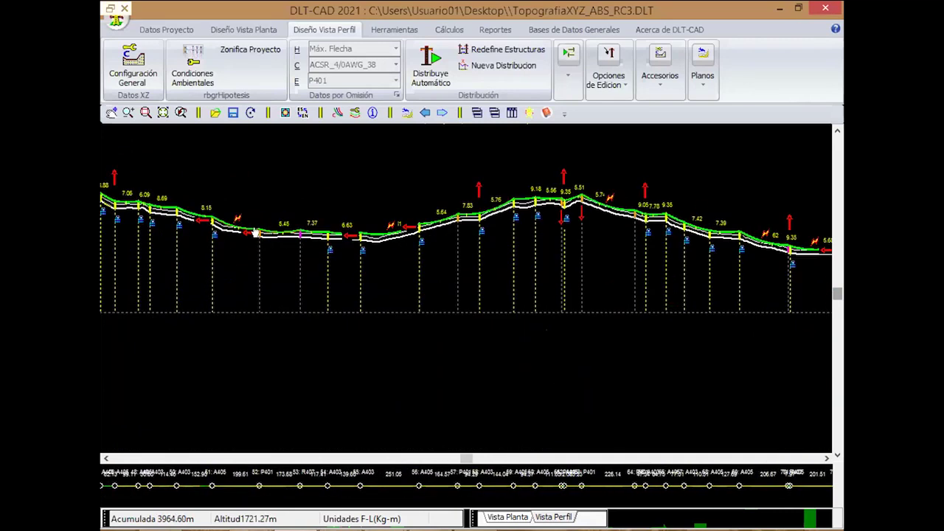
{"action": "scroll", "coordinate": [254, 233], "scroll_direction": "up", "scroll_amount": 2}
{"action": "scroll", "coordinate": [254, 233], "scroll_direction": "down", "scroll_amount": 2}
{"action": "scroll", "coordinate": [254, 233], "scroll_direction": "up", "scroll_amount": 3}
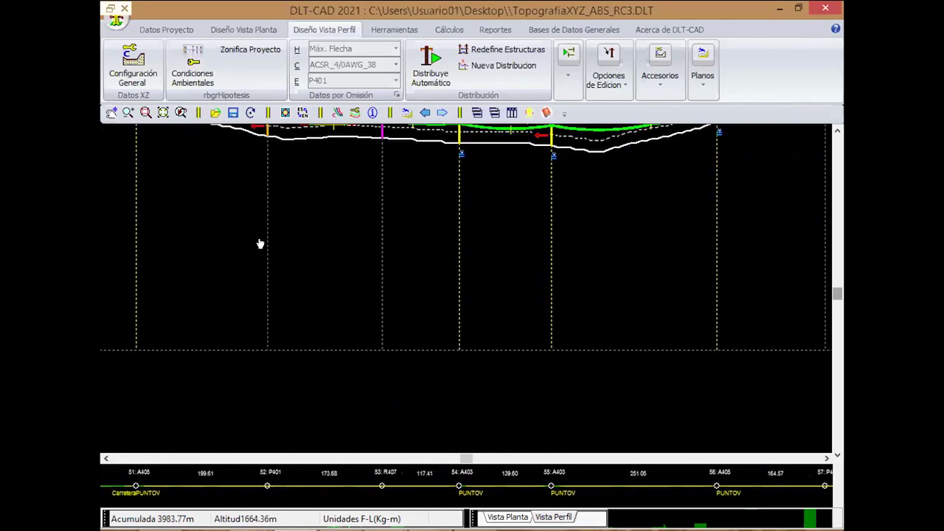
{"action": "middle_click_drag", "start_coordinate": [265, 141], "coordinate": [418, 252]}
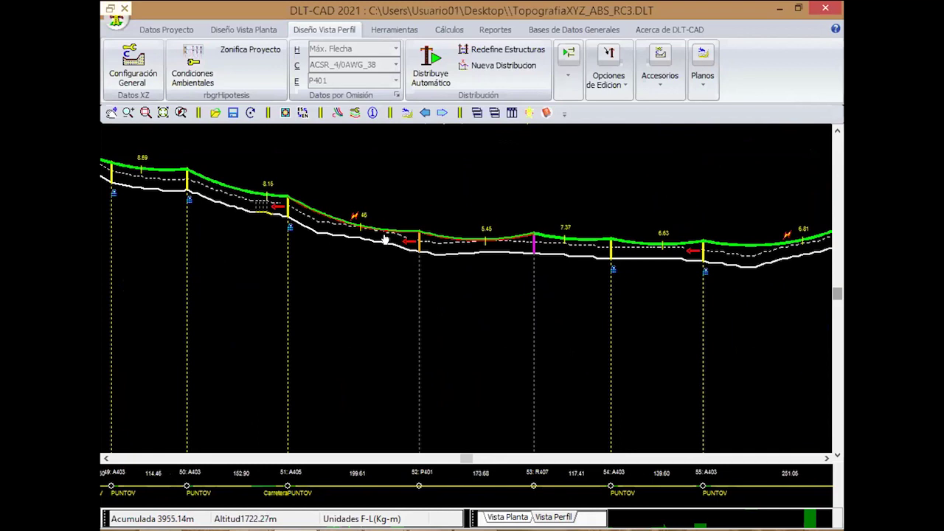
{"action": "left_click_drag", "start_coordinate": [418, 253], "coordinate": [389, 252]}
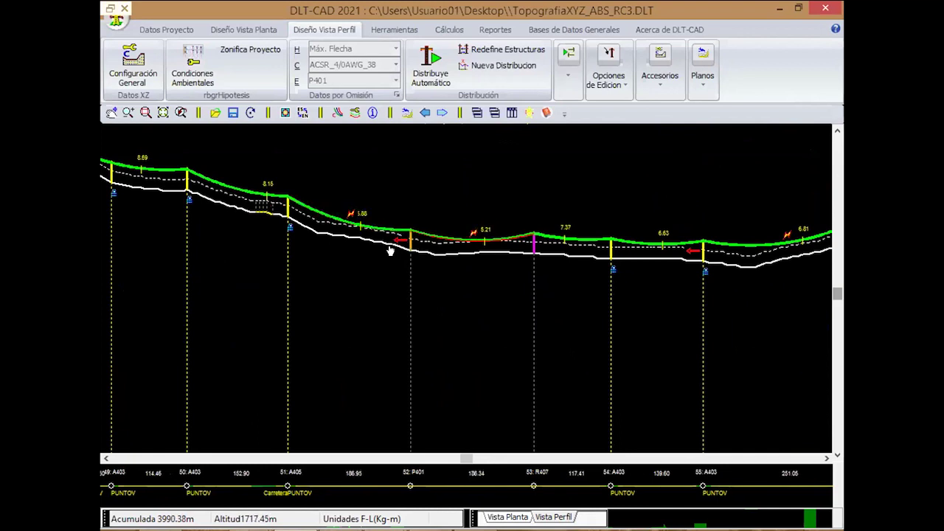
Look through the Distribución and Accesorios option lists with the view centred on structure 52
{"action": "left_click", "coordinate": [578, 56]}
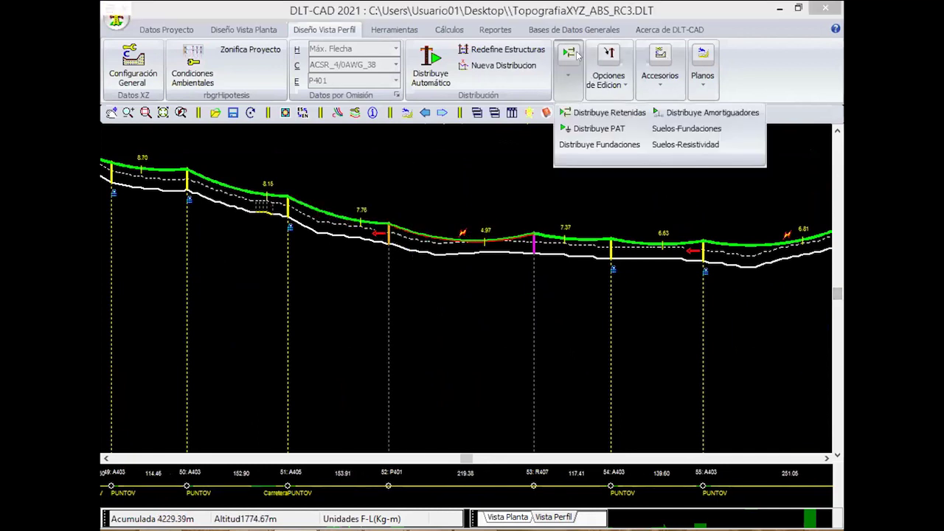
{"action": "left_click", "coordinate": [422, 239]}
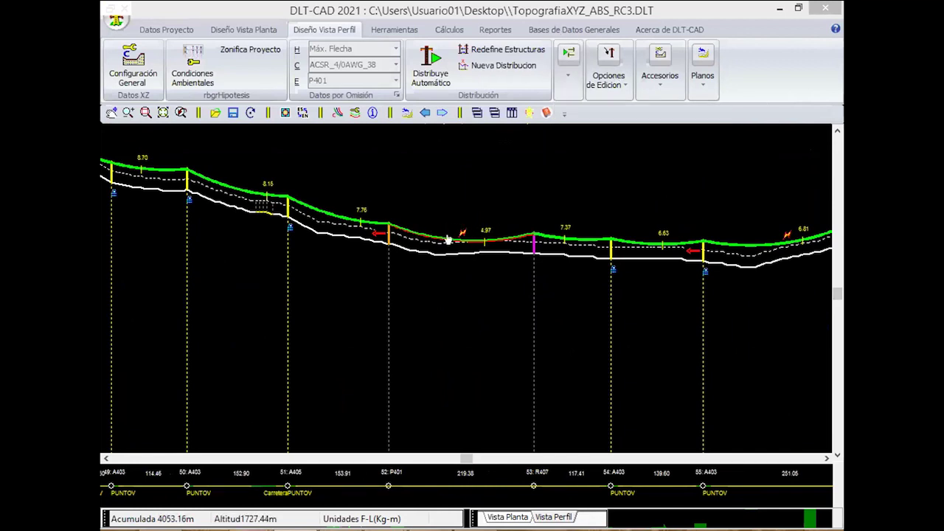
{"action": "left_click_drag", "start_coordinate": [487, 234], "coordinate": [319, 335]}
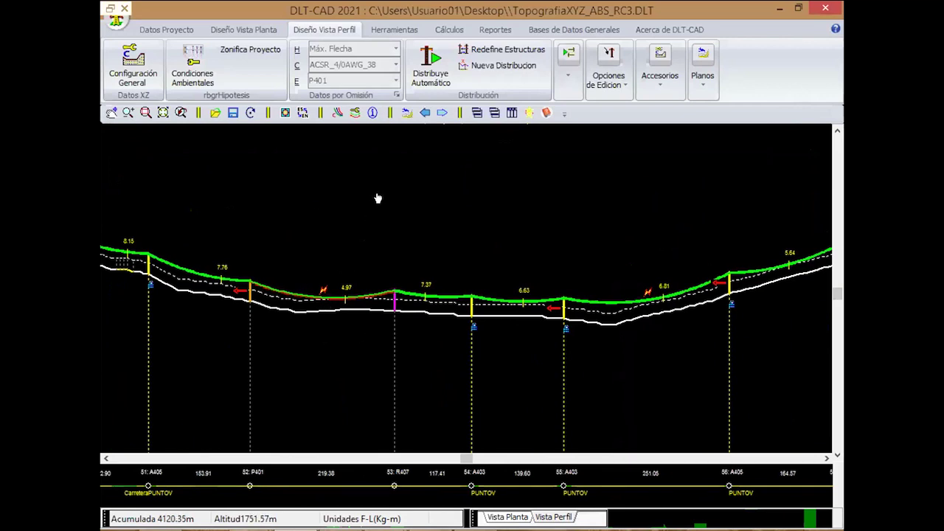
{"action": "left_click", "coordinate": [657, 66]}
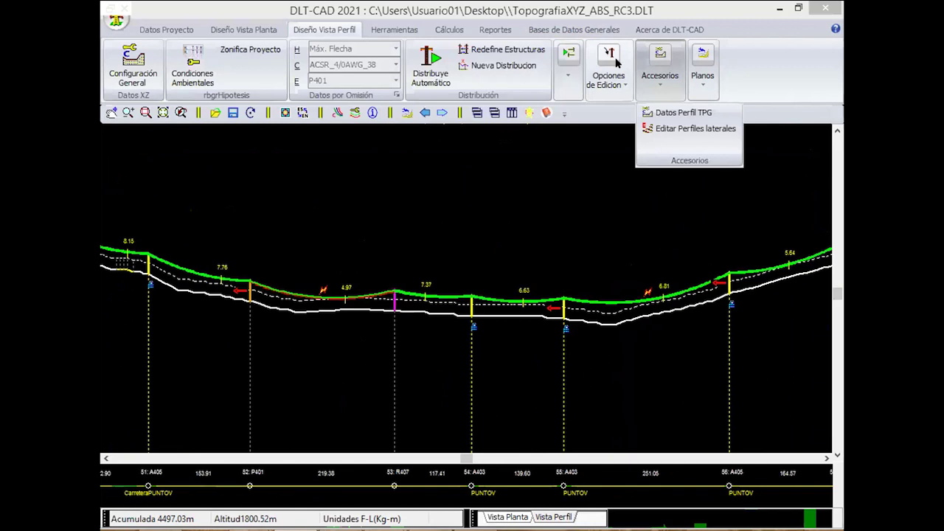
{"action": "left_click", "coordinate": [618, 63]}
{"action": "left_click", "coordinate": [618, 63]}
Insert a P401 structure in the 219.38 m span, splitting it into 117.85 m and 101.53 m
{"action": "left_click", "coordinate": [321, 289]}
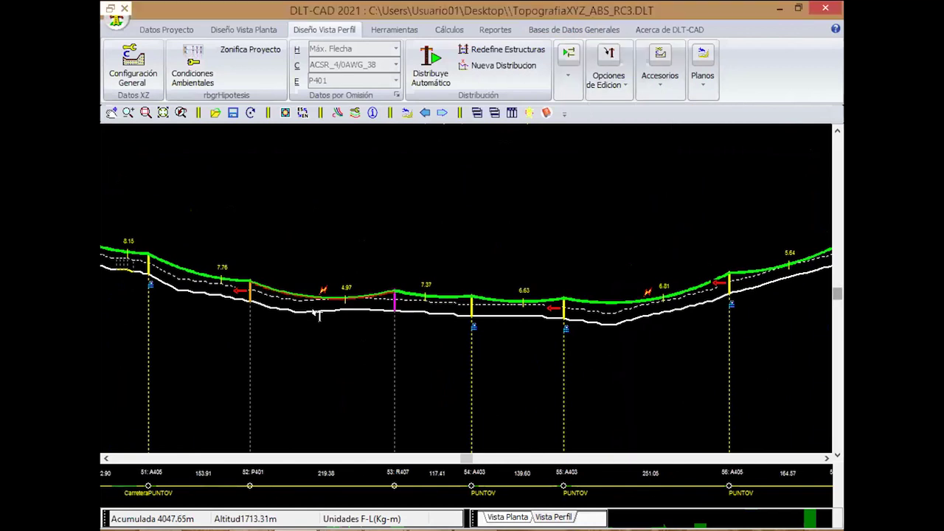
{"action": "left_click", "coordinate": [326, 313]}
{"action": "right_click", "coordinate": [360, 237]}
{"action": "left_click", "coordinate": [380, 248]}
{"action": "scroll", "coordinate": [344, 304], "scroll_direction": "down", "scroll_amount": 1}
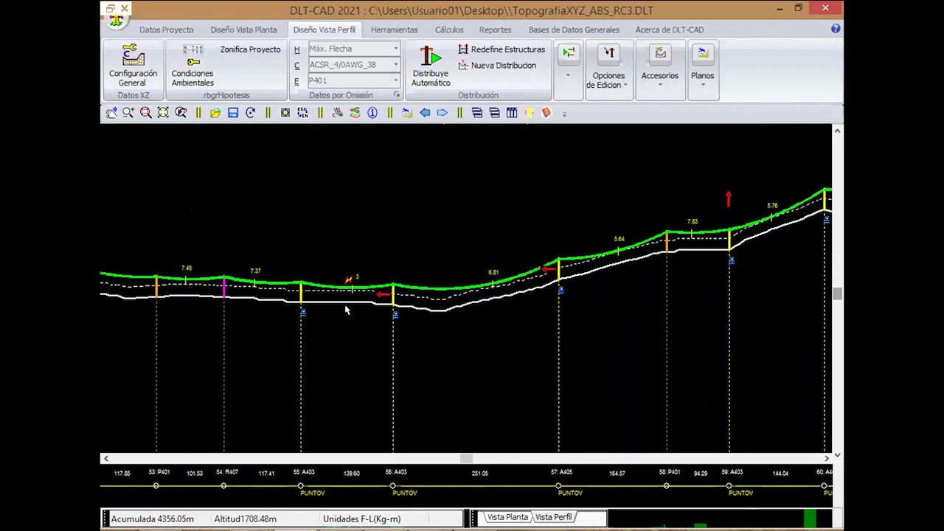
{"action": "scroll", "coordinate": [220, 225], "scroll_direction": "up", "scroll_amount": 1}
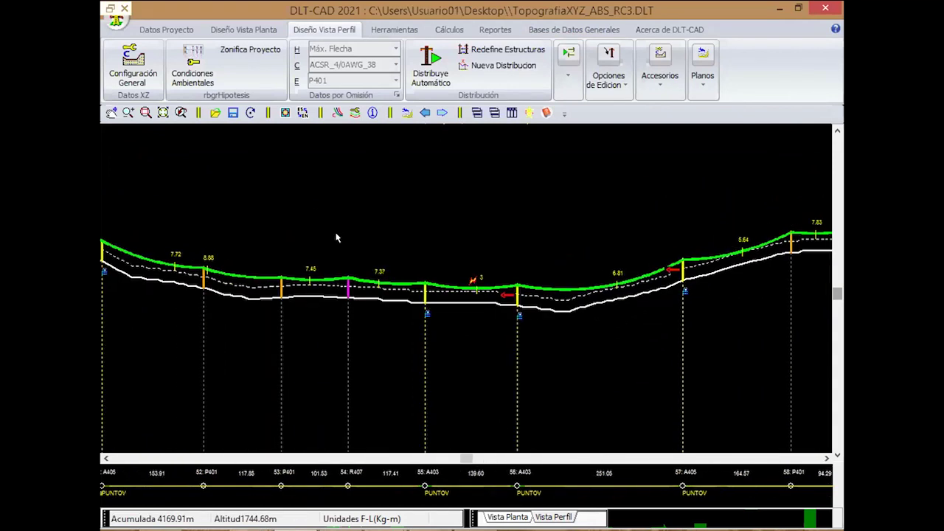
{"action": "mouse_move", "coordinate": [313, 282]}
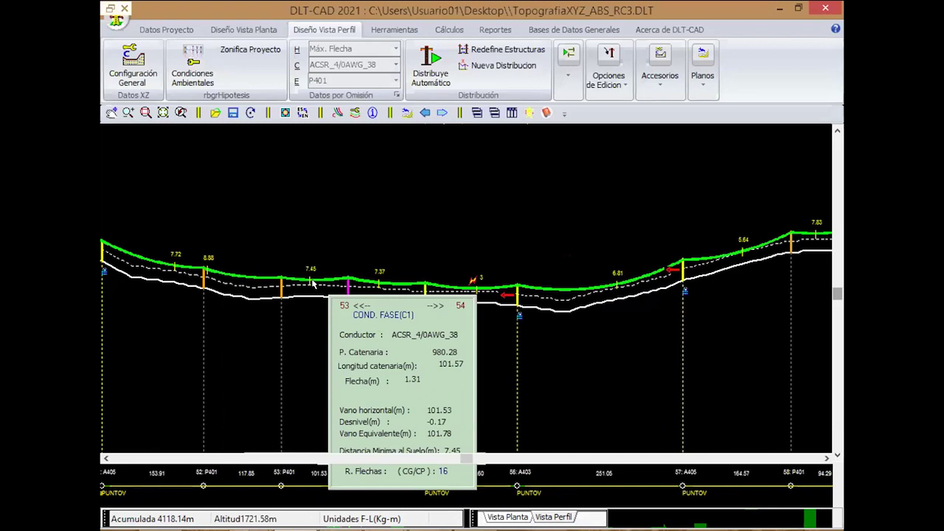
Scroll along the profile to the structure near the peak and inspect its actions menu
{"action": "scroll", "coordinate": [380, 313], "scroll_direction": "down", "scroll_amount": 2}
{"action": "scroll", "coordinate": [363, 320], "scroll_direction": "down", "scroll_amount": 1}
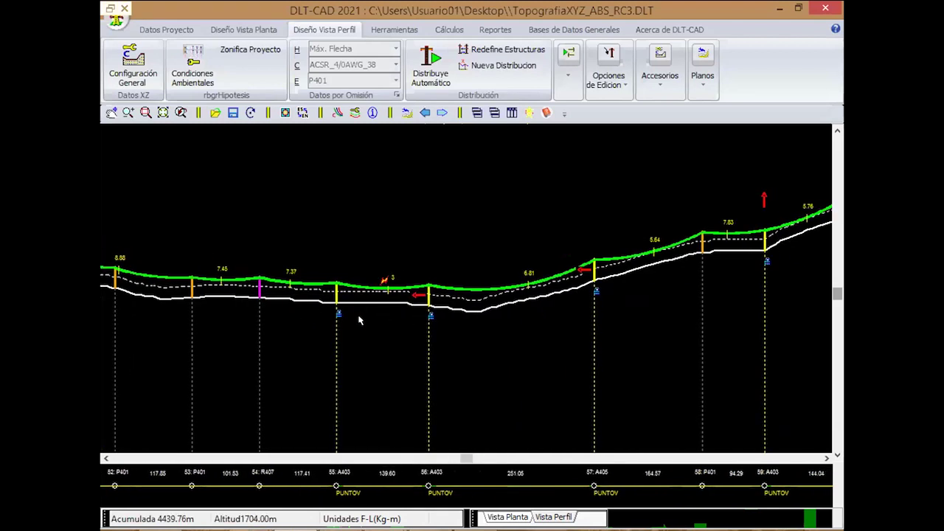
{"action": "scroll", "coordinate": [413, 317], "scroll_direction": "down", "scroll_amount": 1}
{"action": "scroll", "coordinate": [407, 318], "scroll_direction": "down", "scroll_amount": 1}
{"action": "scroll", "coordinate": [406, 319], "scroll_direction": "down", "scroll_amount": 1}
{"action": "scroll", "coordinate": [406, 318], "scroll_direction": "down", "scroll_amount": 1}
{"action": "left_click", "coordinate": [250, 113]}
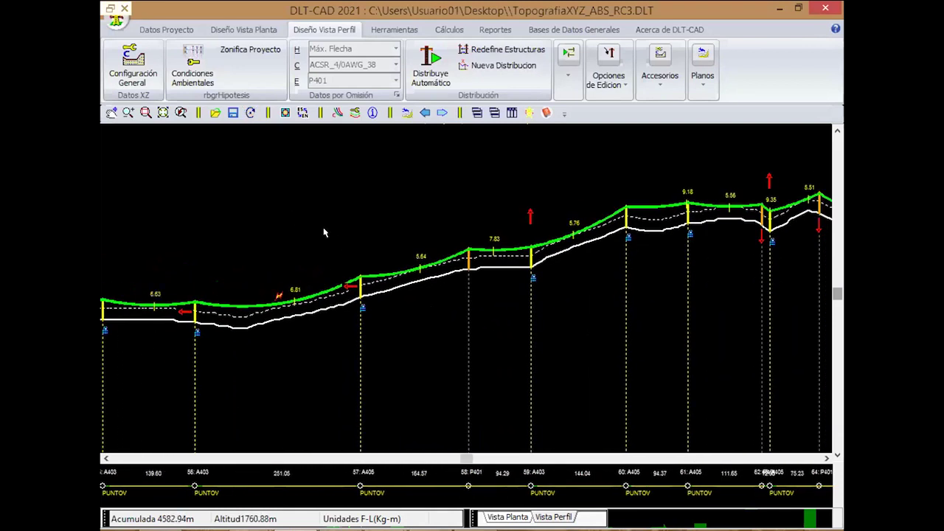
{"action": "scroll", "coordinate": [231, 249], "scroll_direction": "down", "scroll_amount": 1}
{"action": "scroll", "coordinate": [419, 321], "scroll_direction": "down", "scroll_amount": 1}
{"action": "scroll", "coordinate": [419, 321], "scroll_direction": "down", "scroll_amount": 2}
{"action": "scroll", "coordinate": [418, 321], "scroll_direction": "down", "scroll_amount": 2}
{"action": "scroll", "coordinate": [352, 288], "scroll_direction": "down", "scroll_amount": 1}
{"action": "right_click", "coordinate": [352, 287]}
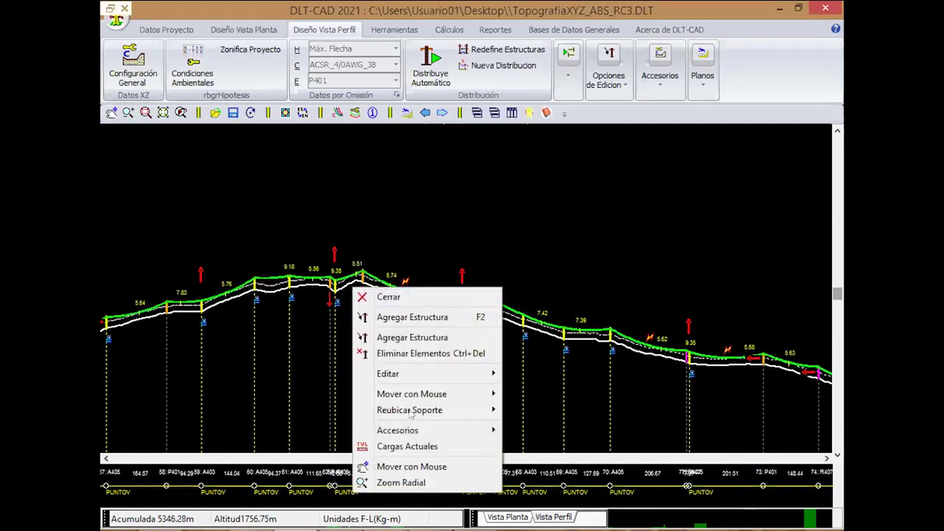
{"action": "left_click", "coordinate": [535, 397]}
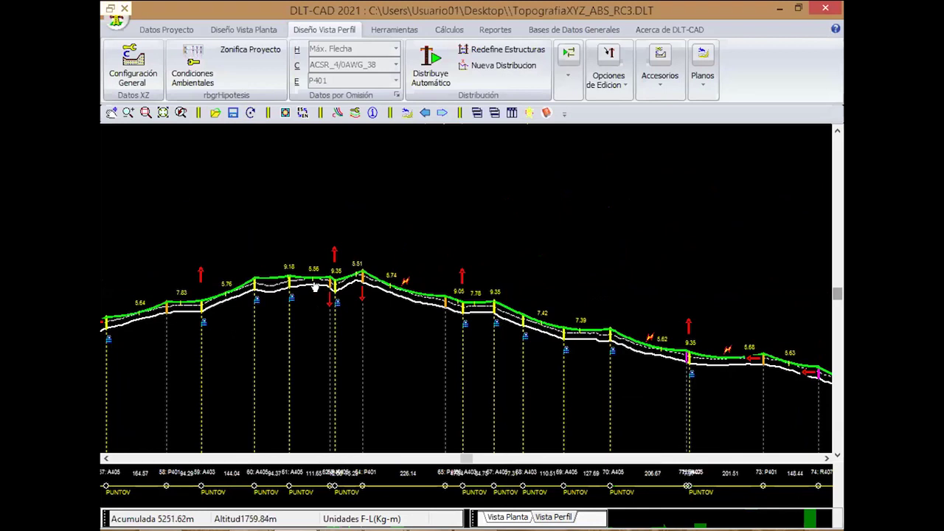
Drag structure 64 (P401) slightly left, leaving spans of 71.81 m and 229.56 m
{"action": "scroll", "coordinate": [316, 288], "scroll_direction": "up", "scroll_amount": 2}
{"action": "middle_click_drag", "start_coordinate": [298, 214], "coordinate": [481, 347]}
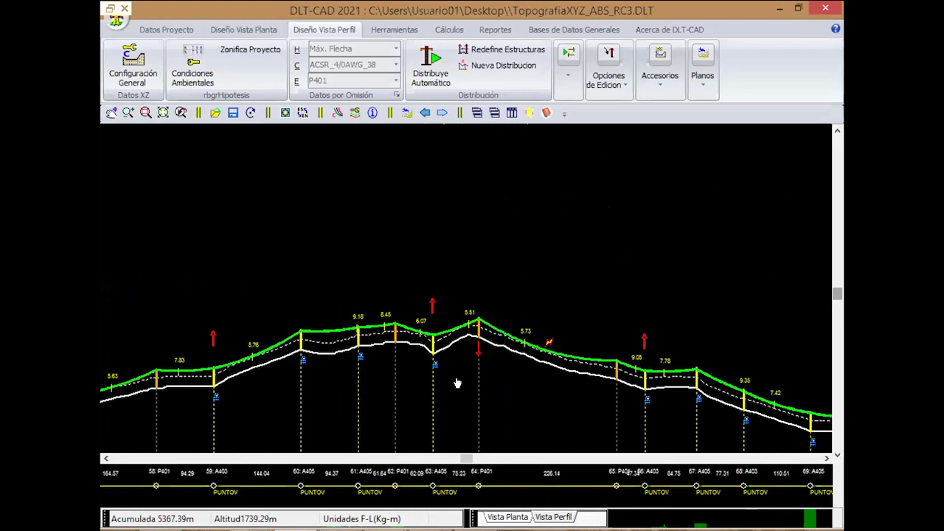
{"action": "middle_click_drag", "start_coordinate": [464, 380], "coordinate": [302, 354]}
{"action": "mouse_move", "coordinate": [317, 304]}
{"action": "left_mouse_down"}
{"action": "mouse_move", "coordinate": [306, 301]}
{"action": "mouse_move", "coordinate": [315, 301]}
{"action": "left_mouse_up"}
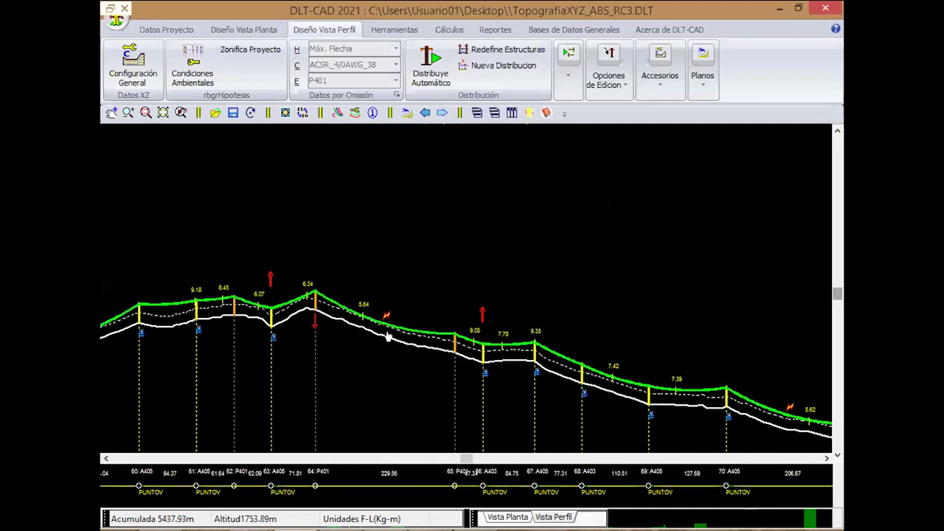
{"action": "scroll", "coordinate": [376, 350], "scroll_direction": "down", "scroll_amount": 1}
{"action": "scroll", "coordinate": [362, 369], "scroll_direction": "down", "scroll_amount": 2}
{"action": "scroll", "coordinate": [346, 388], "scroll_direction": "down", "scroll_amount": 1}
{"action": "scroll", "coordinate": [341, 391], "scroll_direction": "down", "scroll_amount": 2}
{"action": "scroll", "coordinate": [347, 291], "scroll_direction": "up", "scroll_amount": 1}
{"action": "scroll", "coordinate": [407, 257], "scroll_direction": "up", "scroll_amount": 1}
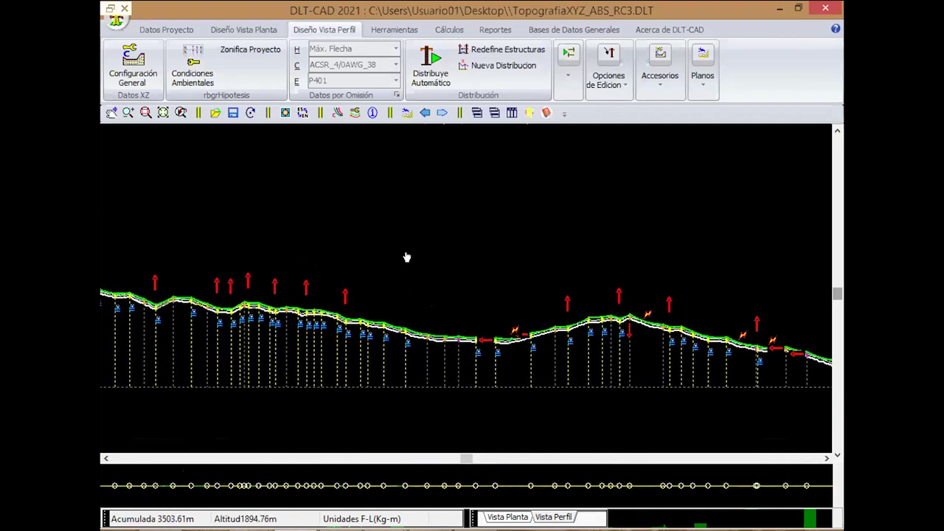
{"action": "scroll", "coordinate": [344, 297], "scroll_direction": "down", "scroll_amount": 2}
{"action": "scroll", "coordinate": [344, 296], "scroll_direction": "down", "scroll_amount": 1}
{"action": "right_click", "coordinate": [319, 221]}
{"action": "left_click", "coordinate": [336, 229]}
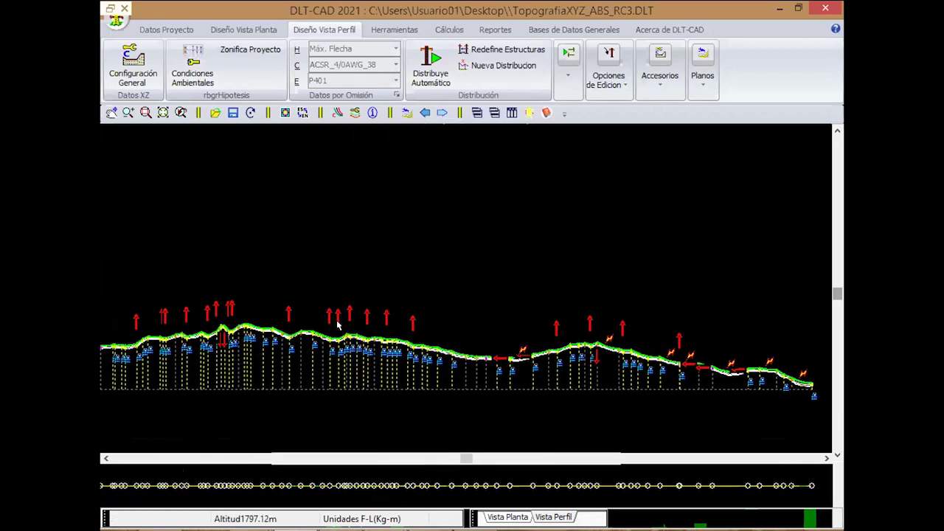
{"action": "scroll", "coordinate": [338, 325], "scroll_direction": "up", "scroll_amount": 1}
{"action": "scroll", "coordinate": [316, 319], "scroll_direction": "up", "scroll_amount": 2}
{"action": "middle_click_drag", "start_coordinate": [268, 209], "coordinate": [395, 278]}
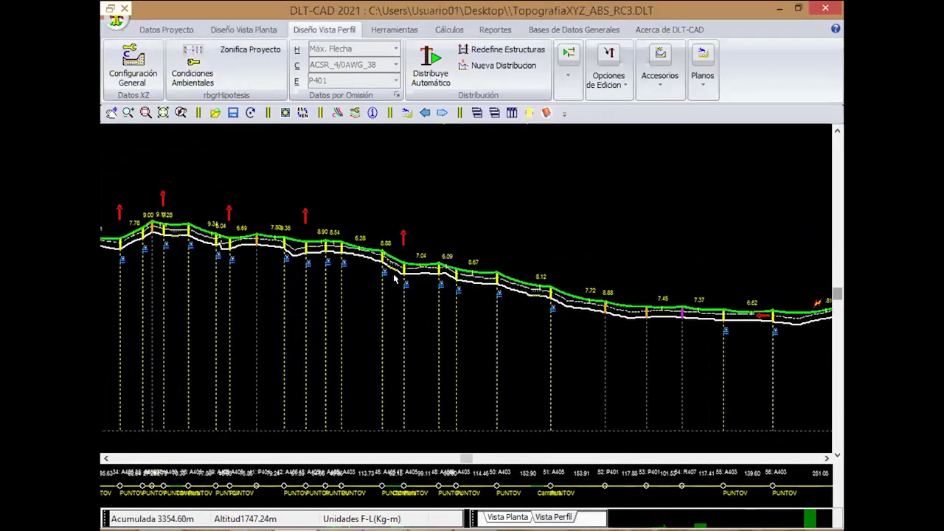
{"action": "middle_click_drag", "start_coordinate": [132, 185], "coordinate": [394, 239]}
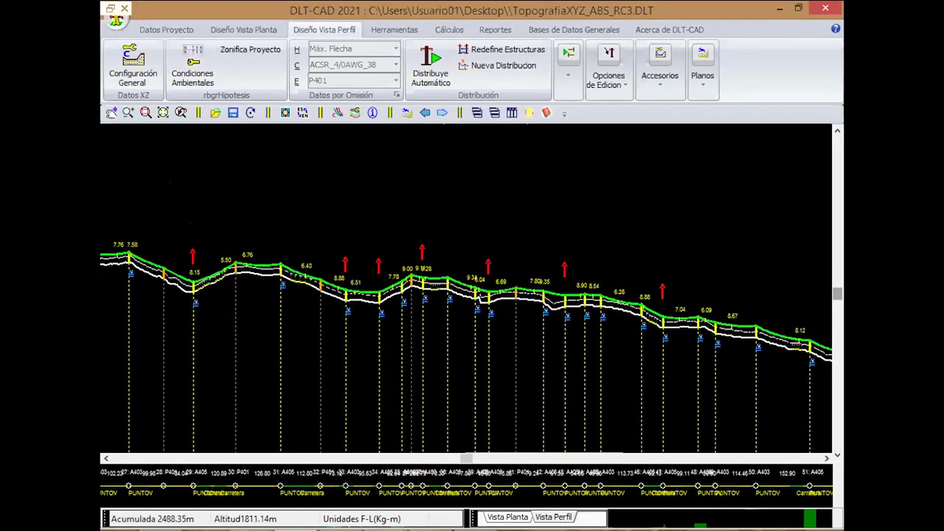
{"action": "scroll", "coordinate": [394, 239], "scroll_direction": "up", "scroll_amount": 3}
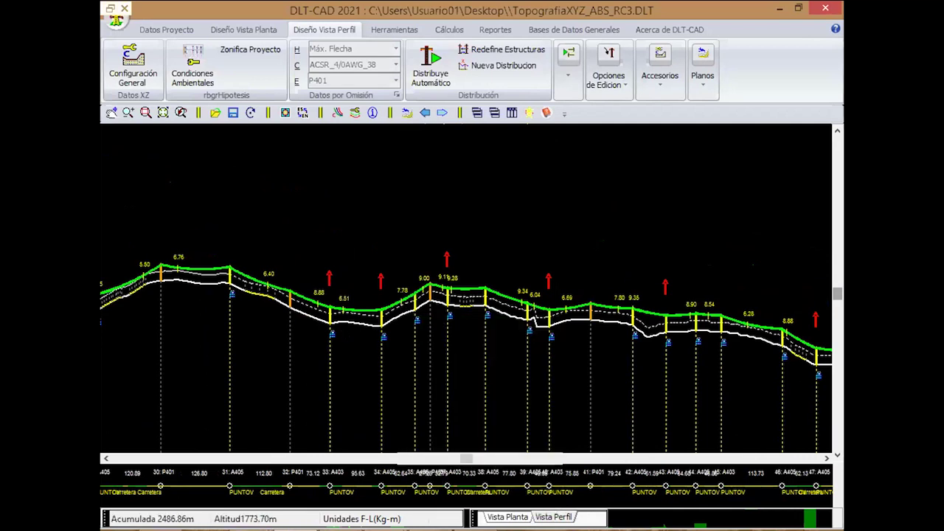
{"action": "scroll", "coordinate": [376, 342], "scroll_direction": "up", "scroll_amount": 1}
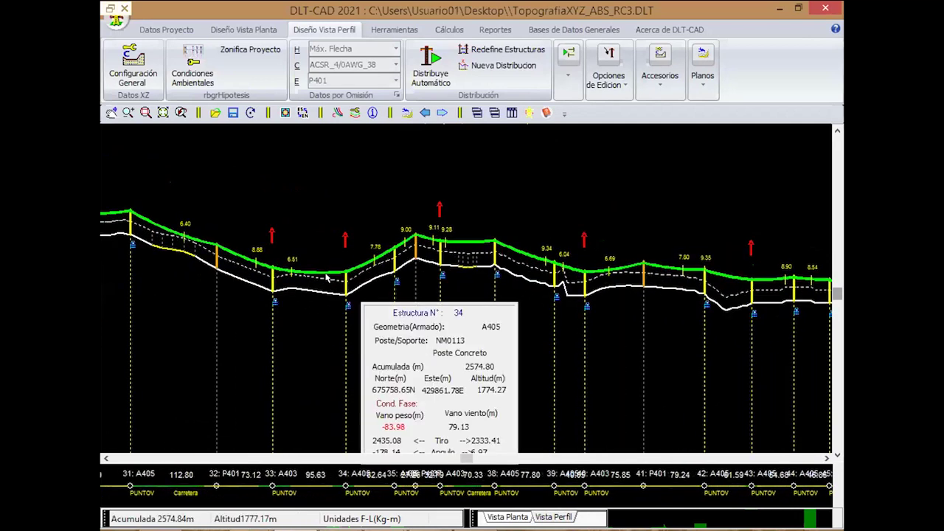
{"action": "scroll", "coordinate": [455, 332], "scroll_direction": "up", "scroll_amount": 1}
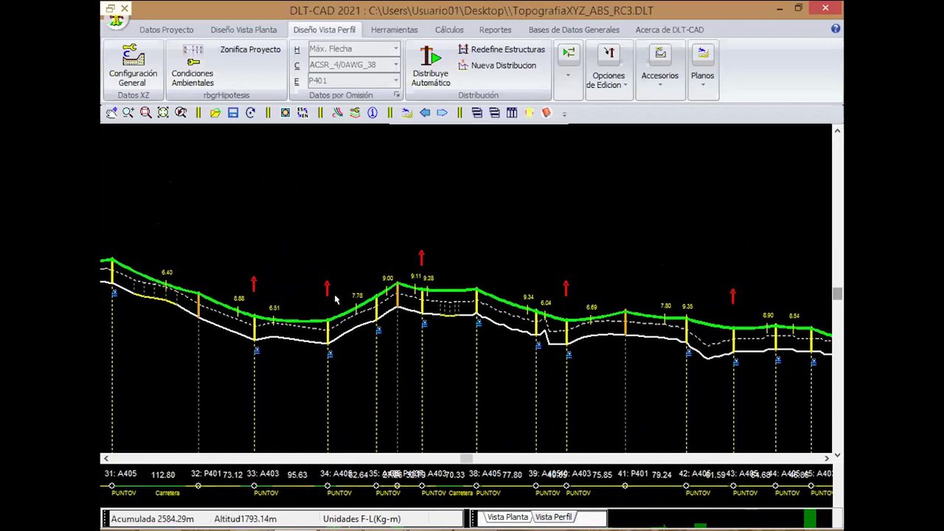
{"action": "mouse_move", "coordinate": [110, 194]}
{"action": "middle_mouse_down"}
{"action": "mouse_move", "coordinate": [323, 228]}
{"action": "mouse_move", "coordinate": [465, 207]}
{"action": "middle_mouse_up"}
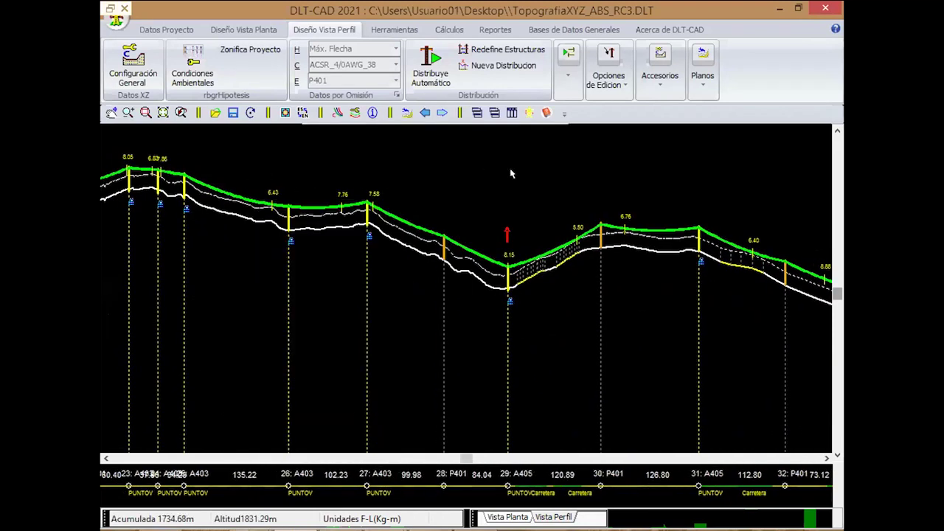
{"action": "middle_click_drag", "start_coordinate": [187, 193], "coordinate": [223, 269]}
{"action": "scroll", "coordinate": [327, 249], "scroll_direction": "down", "scroll_amount": 3}
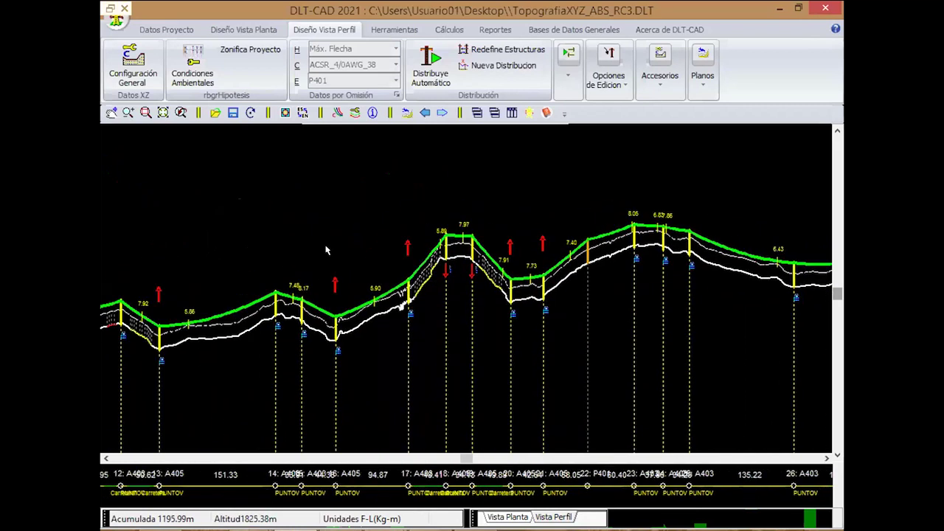
{"action": "middle_click_drag", "start_coordinate": [189, 227], "coordinate": [372, 214]}
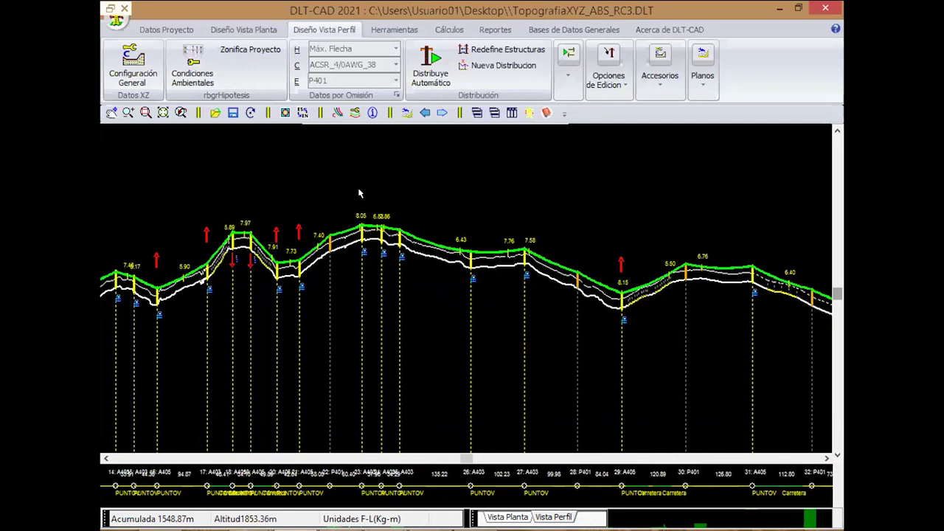
{"action": "scroll", "coordinate": [360, 228], "scroll_direction": "down", "scroll_amount": 2}
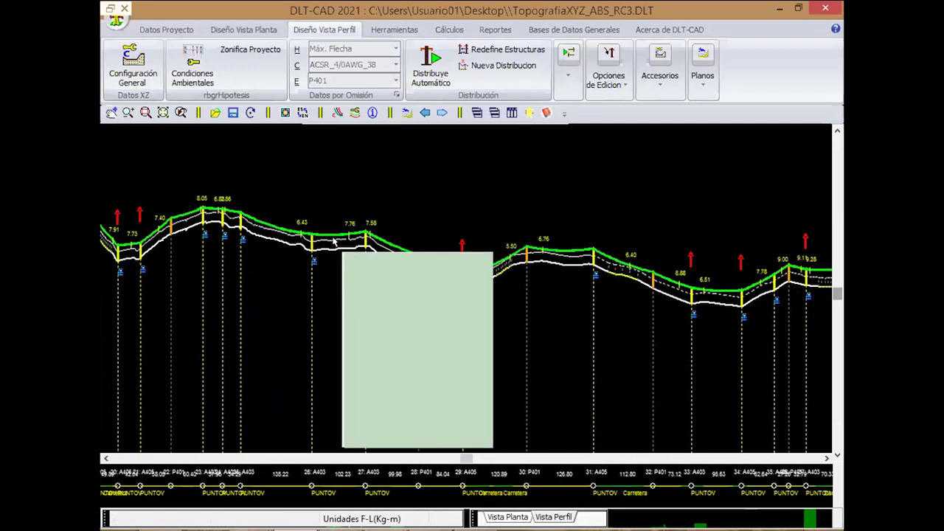
{"action": "middle_click_drag", "start_coordinate": [361, 260], "coordinate": [275, 233]}
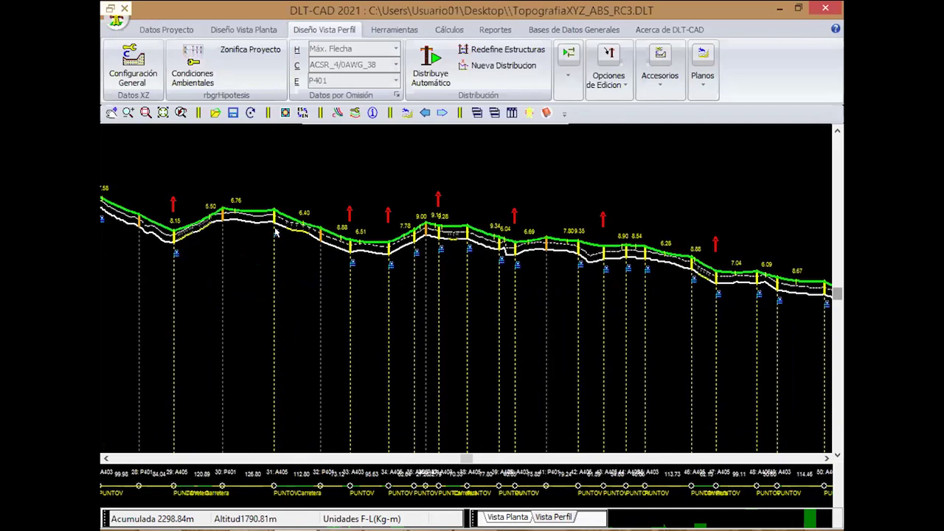
{"action": "scroll", "coordinate": [277, 240], "scroll_direction": "down", "scroll_amount": 1}
{"action": "scroll", "coordinate": [279, 247], "scroll_direction": "down", "scroll_amount": 1}
{"action": "scroll", "coordinate": [280, 254], "scroll_direction": "down", "scroll_amount": 1}
{"action": "scroll", "coordinate": [394, 238], "scroll_direction": "down", "scroll_amount": 1}
{"action": "scroll", "coordinate": [396, 224], "scroll_direction": "down", "scroll_amount": 2}
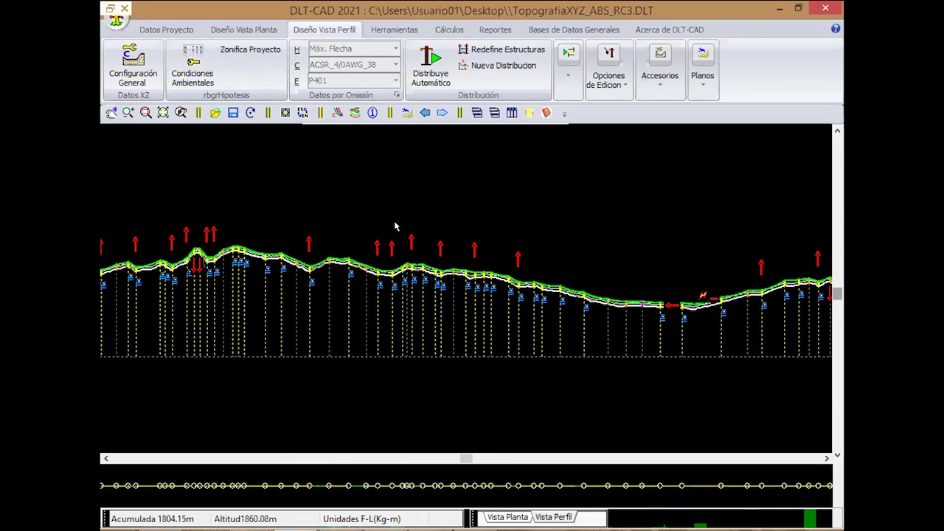
{"action": "scroll", "coordinate": [443, 220], "scroll_direction": "down", "scroll_amount": 1}
{"action": "scroll", "coordinate": [486, 214], "scroll_direction": "down", "scroll_amount": 1}
{"action": "scroll", "coordinate": [457, 216], "scroll_direction": "up", "scroll_amount": 1}
{"action": "scroll", "coordinate": [295, 203], "scroll_direction": "up", "scroll_amount": 1}
{"action": "scroll", "coordinate": [265, 201], "scroll_direction": "up", "scroll_amount": 1}
{"action": "scroll", "coordinate": [347, 220], "scroll_direction": "up", "scroll_amount": 1}
{"action": "middle_click_drag", "start_coordinate": [369, 227], "coordinate": [192, 219]}
{"action": "mouse_move", "coordinate": [422, 214]}
{"action": "middle_mouse_down"}
{"action": "mouse_move", "coordinate": [209, 208]}
{"action": "mouse_move", "coordinate": [428, 211]}
{"action": "middle_mouse_up"}
{"action": "middle_click_drag", "start_coordinate": [183, 196], "coordinate": [322, 202]}
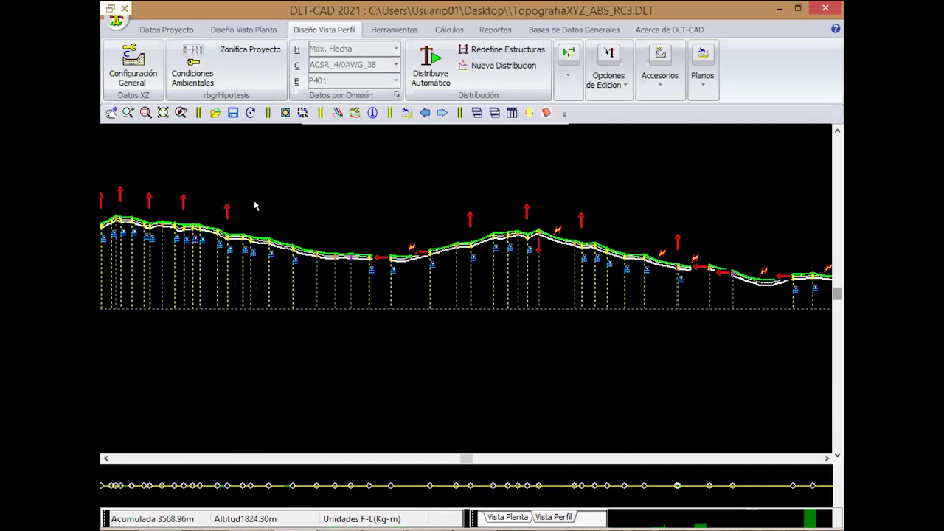
{"action": "middle_click_drag", "start_coordinate": [289, 200], "coordinate": [314, 240]}
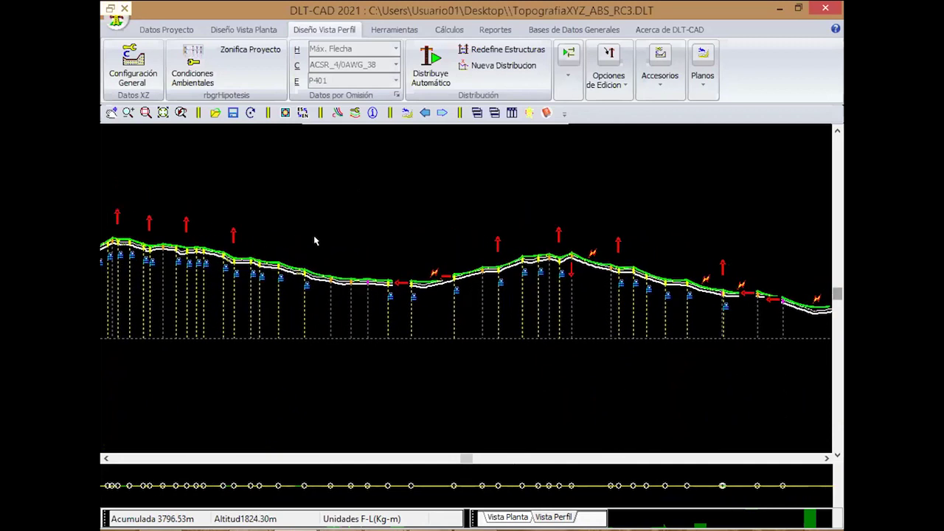
{"action": "scroll", "coordinate": [314, 240], "scroll_direction": "up", "scroll_amount": 2}
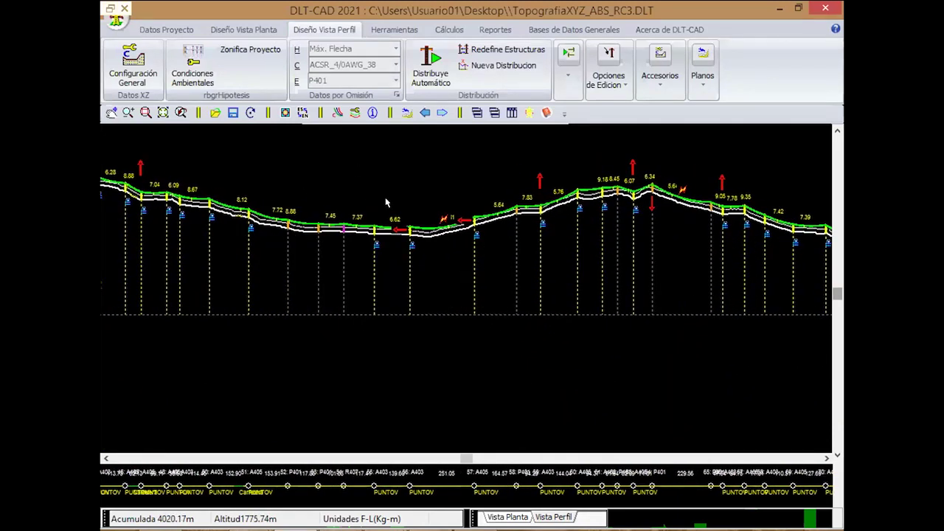
{"action": "scroll", "coordinate": [358, 221], "scroll_direction": "up", "scroll_amount": 1}
{"action": "scroll", "coordinate": [322, 238], "scroll_direction": "up", "scroll_amount": 1}
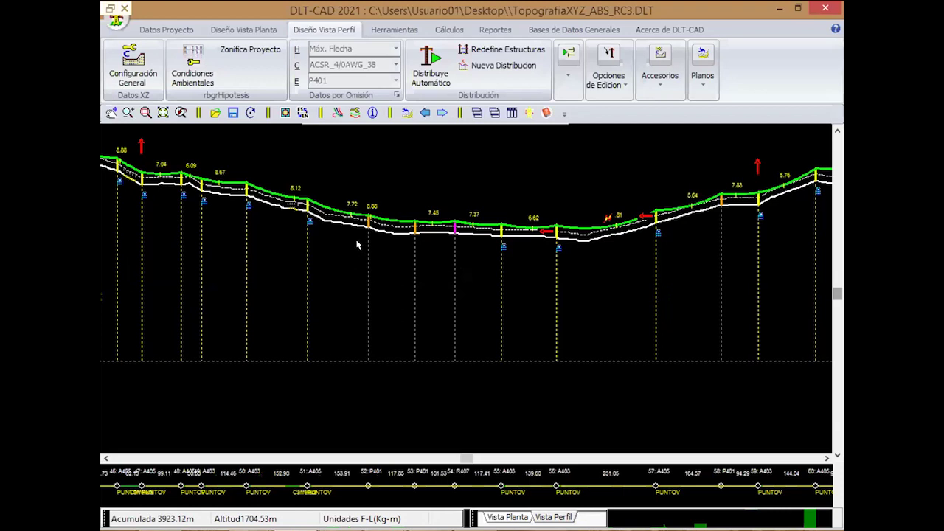
{"action": "middle_click_drag", "start_coordinate": [372, 237], "coordinate": [347, 297]}
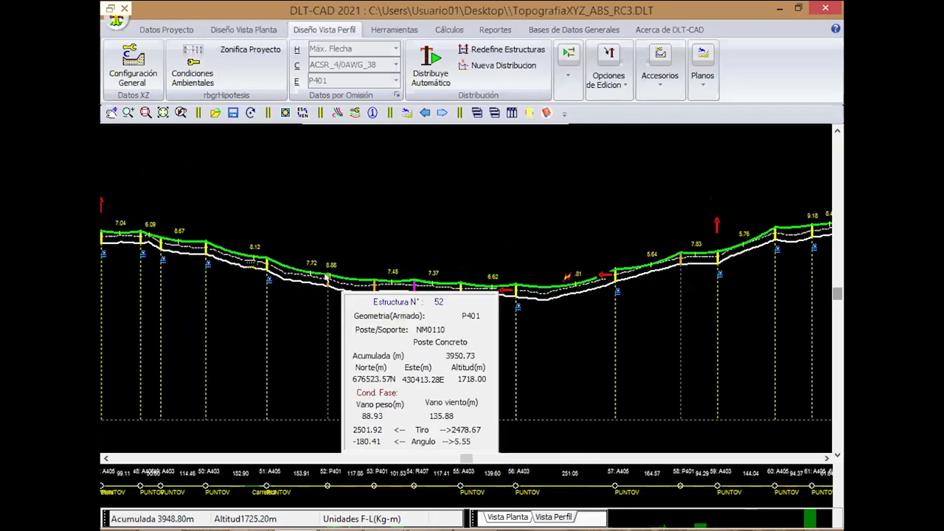
{"action": "scroll", "coordinate": [280, 264], "scroll_direction": "up", "scroll_amount": 2}
{"action": "middle_click_drag", "start_coordinate": [281, 264], "coordinate": [416, 332]}
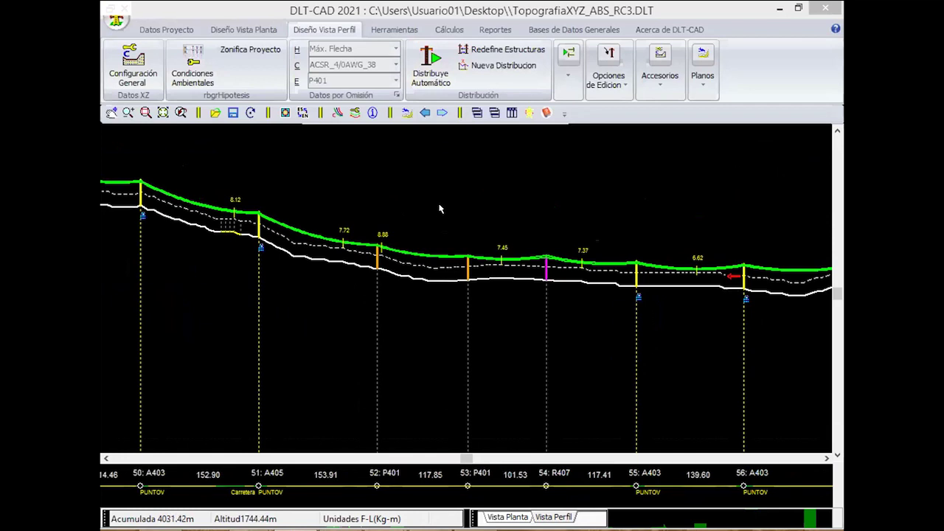
{"action": "scroll", "coordinate": [405, 253], "scroll_direction": "down", "scroll_amount": 2}
{"action": "scroll", "coordinate": [350, 244], "scroll_direction": "down", "scroll_amount": 1}
{"action": "scroll", "coordinate": [322, 245], "scroll_direction": "down", "scroll_amount": 1}
{"action": "scroll", "coordinate": [308, 304], "scroll_direction": "down", "scroll_amount": 2}
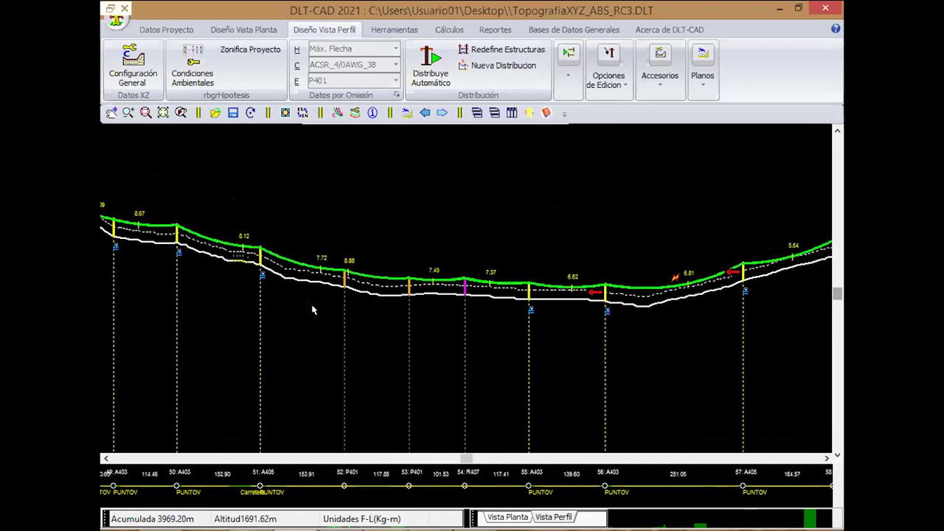
{"action": "scroll", "coordinate": [371, 242], "scroll_direction": "up", "scroll_amount": 1}
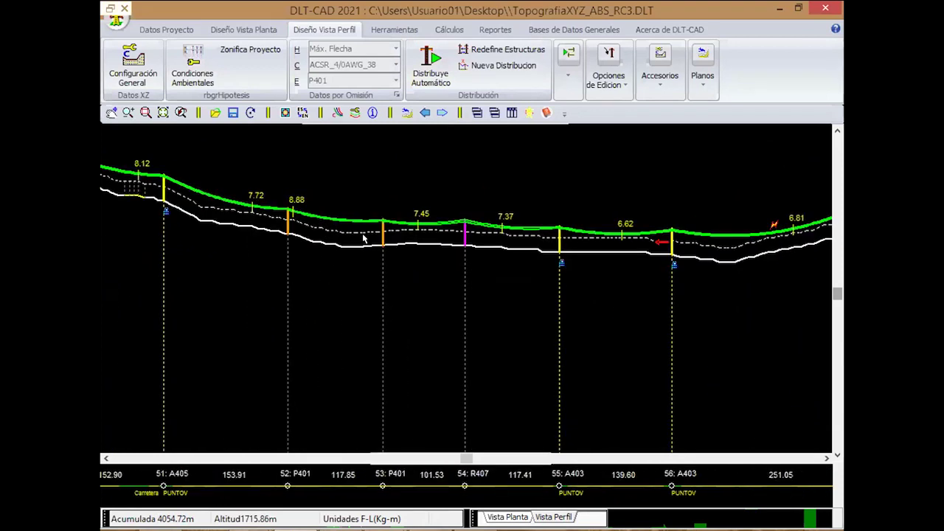
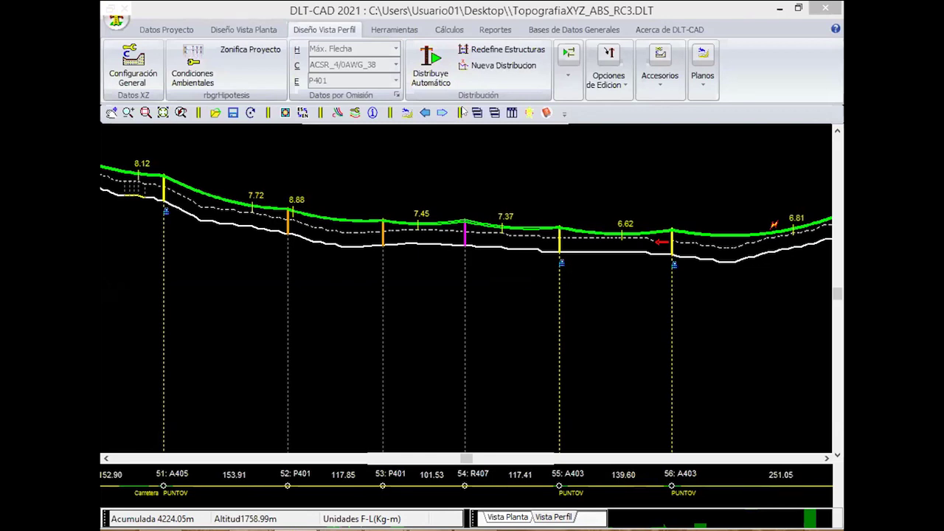
Bring station 50 into view and open the project's structure assemblies table under Datos Proyecto
{"action": "left_click", "coordinate": [464, 112]}
{"action": "scroll", "coordinate": [413, 251], "scroll_direction": "down", "scroll_amount": 3}
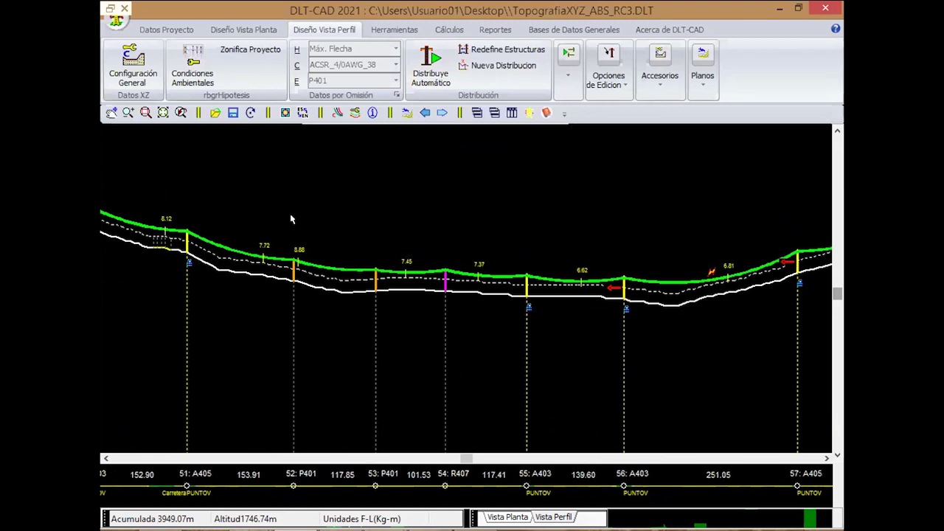
{"action": "scroll", "coordinate": [313, 220], "scroll_direction": "up", "scroll_amount": 1}
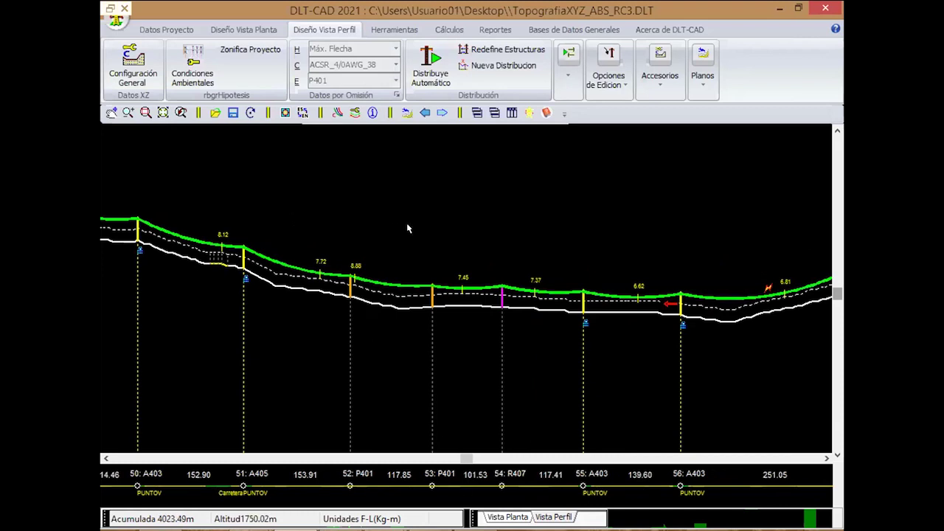
{"action": "scroll", "coordinate": [357, 209], "scroll_direction": "down", "scroll_amount": 1}
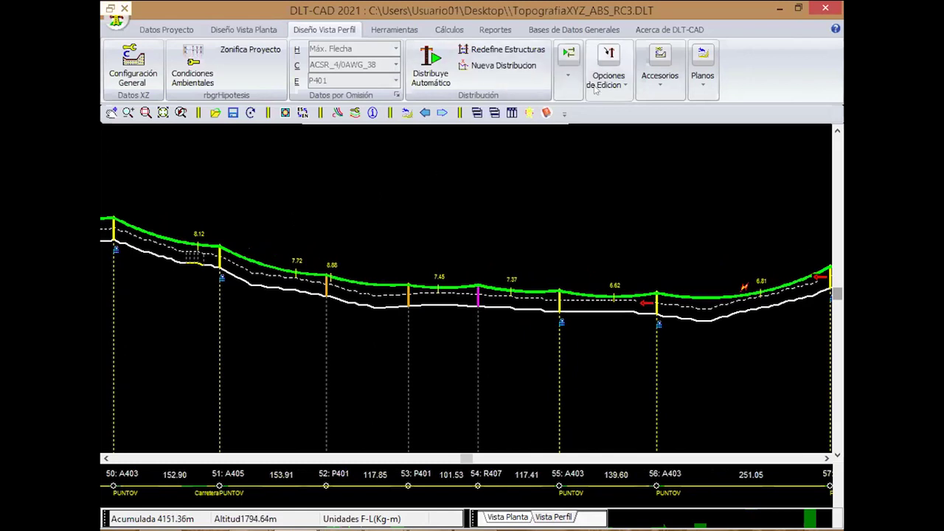
{"action": "left_click", "coordinate": [166, 30]}
{"action": "left_click", "coordinate": [237, 63]}
{"action": "left_click", "coordinate": [303, 139]}
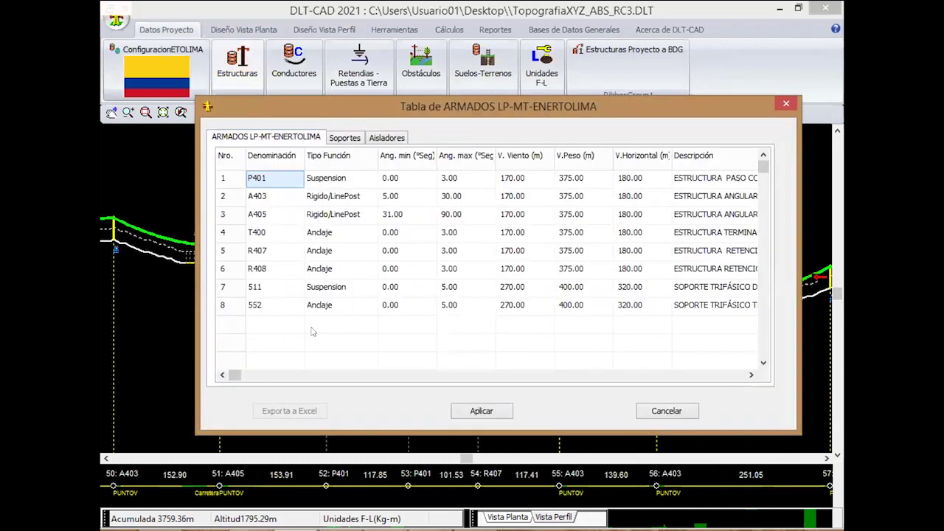
{"action": "mouse_move", "coordinate": [458, 108]}
{"action": "left_mouse_down"}
{"action": "mouse_move", "coordinate": [420, 84]}
{"action": "mouse_move", "coordinate": [353, 77]}
{"action": "left_mouse_up"}
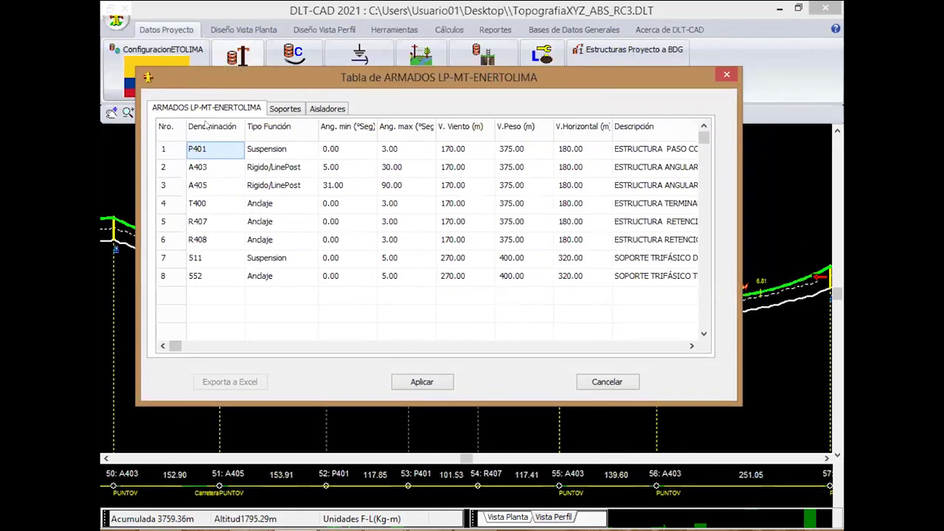
Add assemblies 522, 532, 540 and 541 from the catalogue to the project table
{"action": "right_click", "coordinate": [256, 261]}
{"action": "left_click", "coordinate": [294, 270]}
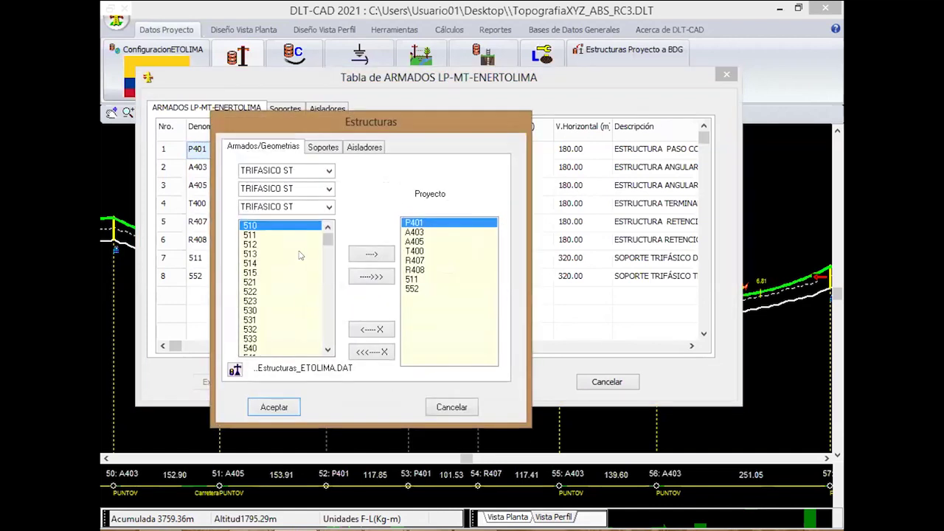
{"action": "left_click", "coordinate": [258, 292]}
{"action": "left_click", "coordinate": [371, 254]}
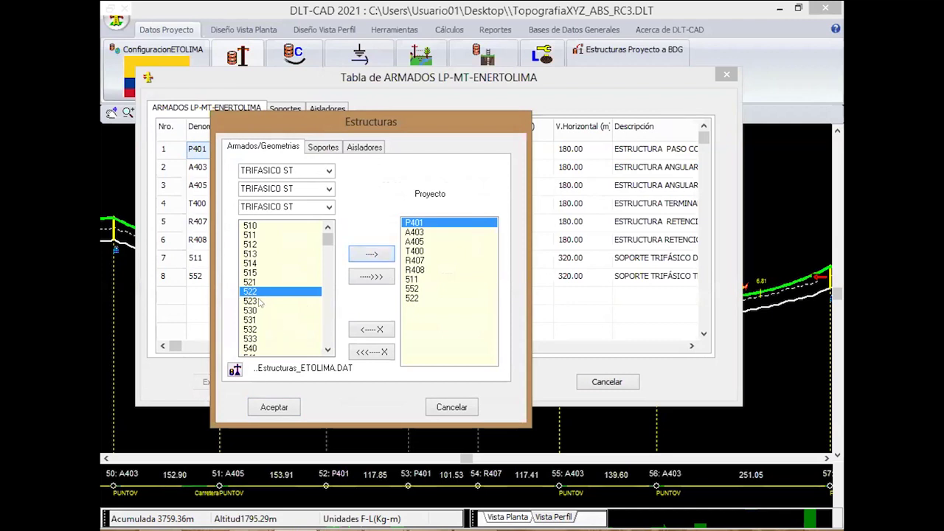
{"action": "left_click", "coordinate": [260, 330]}
{"action": "left_click", "coordinate": [371, 254]}
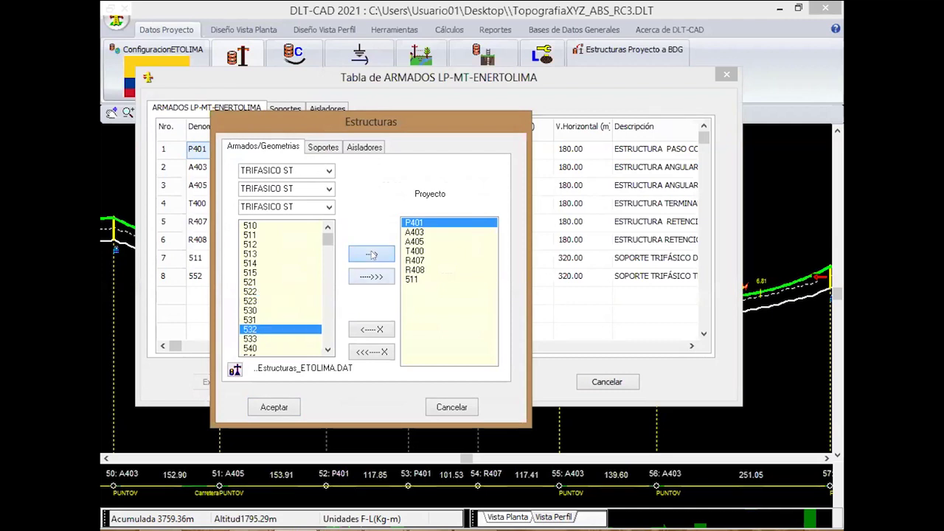
{"action": "left_click", "coordinate": [284, 349]}
{"action": "left_click", "coordinate": [371, 254]}
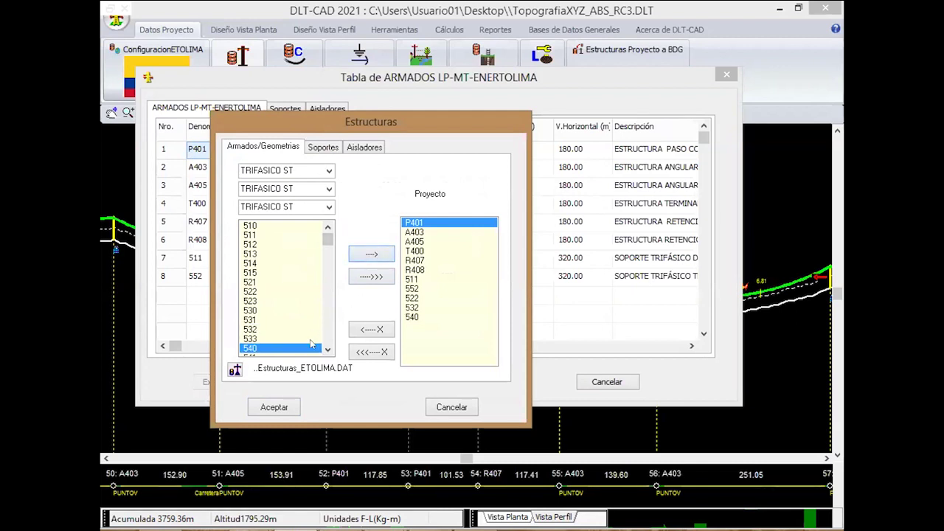
{"action": "scroll", "coordinate": [311, 318], "scroll_direction": "down", "scroll_amount": 4}
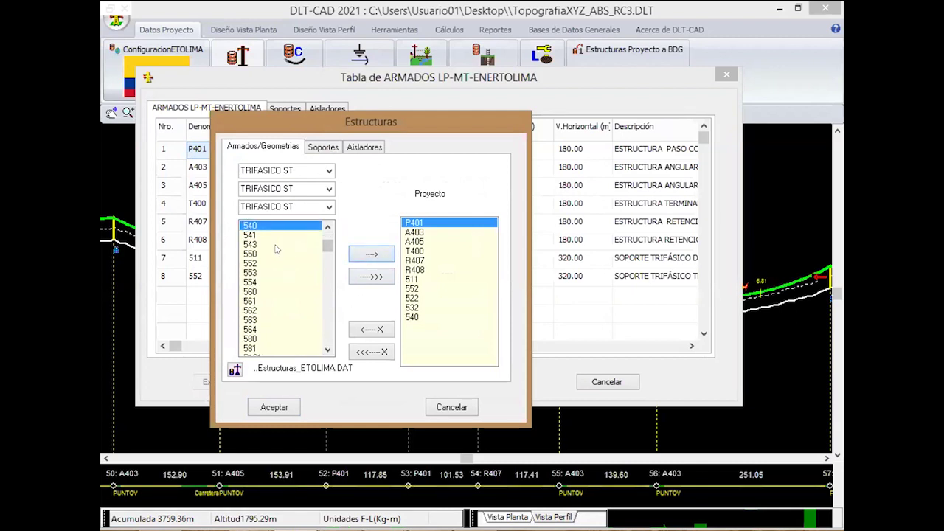
{"action": "left_click", "coordinate": [269, 234]}
{"action": "left_click", "coordinate": [371, 254]}
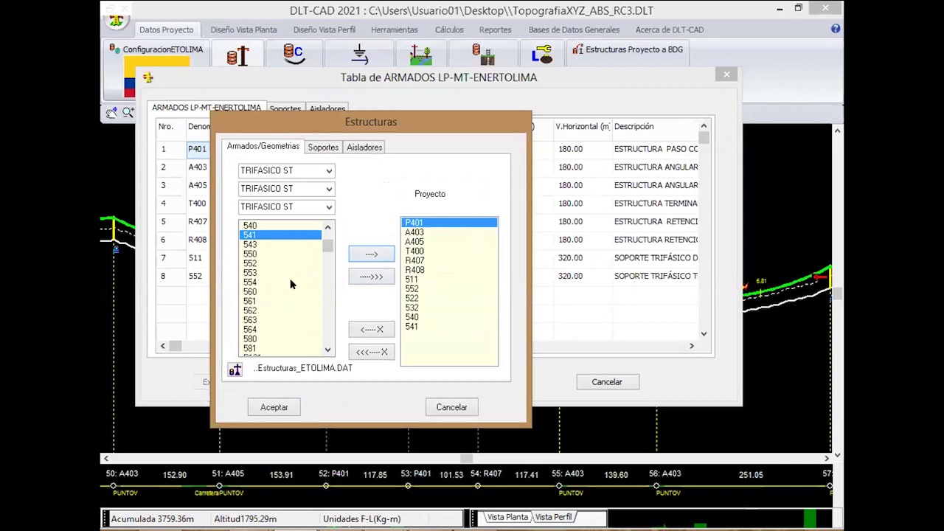
Overwrite assembly 552, add 561, then accept and apply the updated assemblies table
{"action": "left_click", "coordinate": [259, 263]}
{"action": "left_click", "coordinate": [373, 253]}
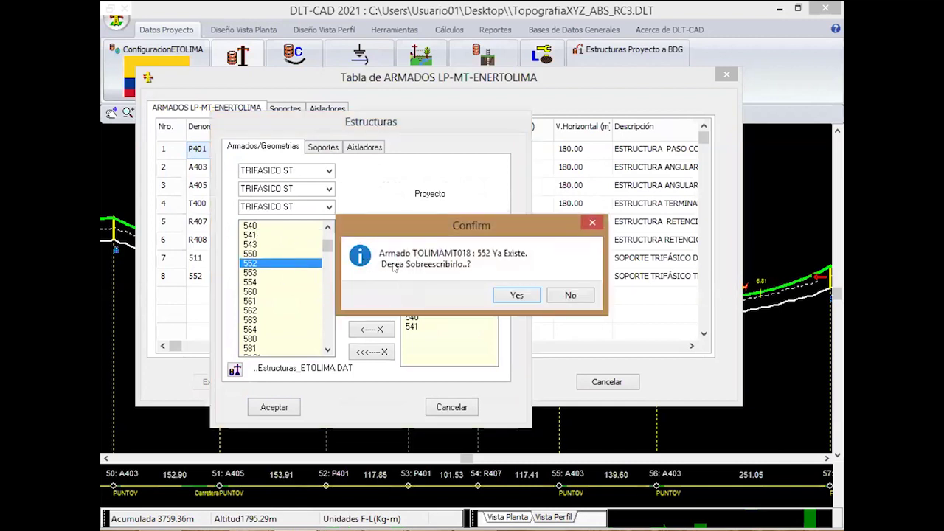
{"action": "left_click", "coordinate": [519, 296]}
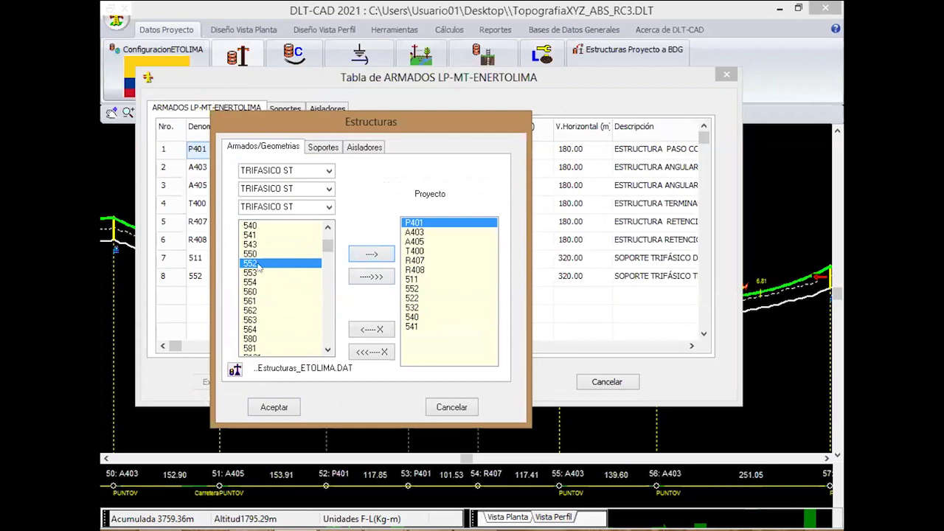
{"action": "left_click", "coordinate": [267, 301]}
{"action": "left_click", "coordinate": [380, 254]}
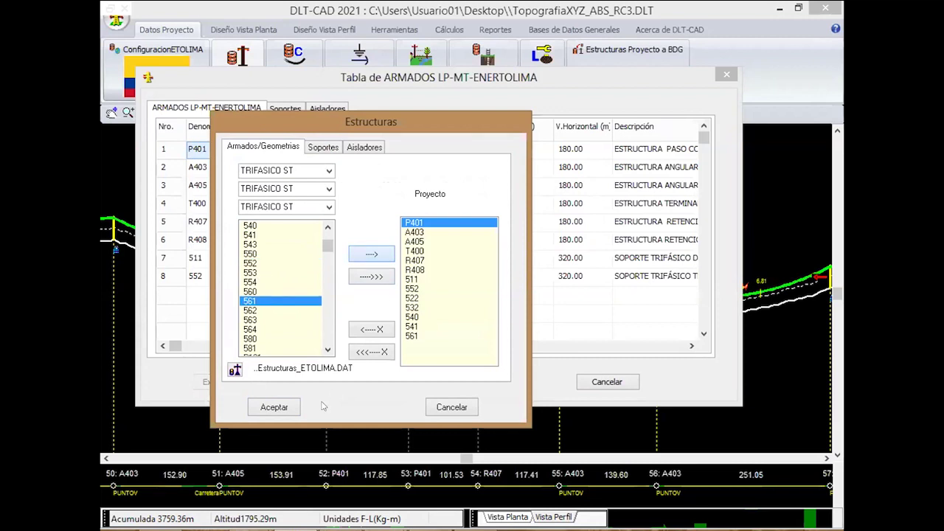
{"action": "left_click", "coordinate": [274, 407]}
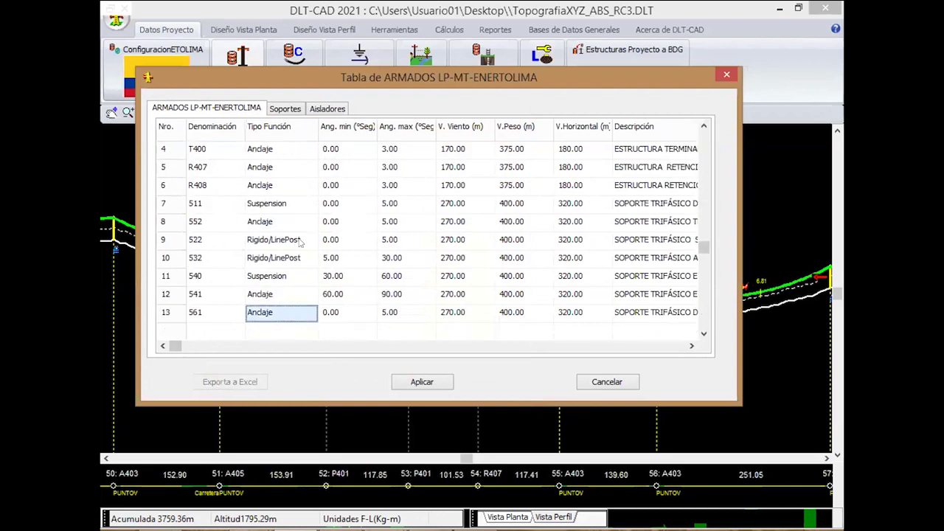
{"action": "key", "text": "Up"}
{"action": "key", "text": "Up"}
{"action": "key", "text": "Up"}
{"action": "key", "text": "Up"}
{"action": "key", "text": "Up"}
{"action": "key", "text": "Up"}
{"action": "key", "text": "Up"}
{"action": "key", "text": "Up"}
{"action": "key", "text": "Up"}
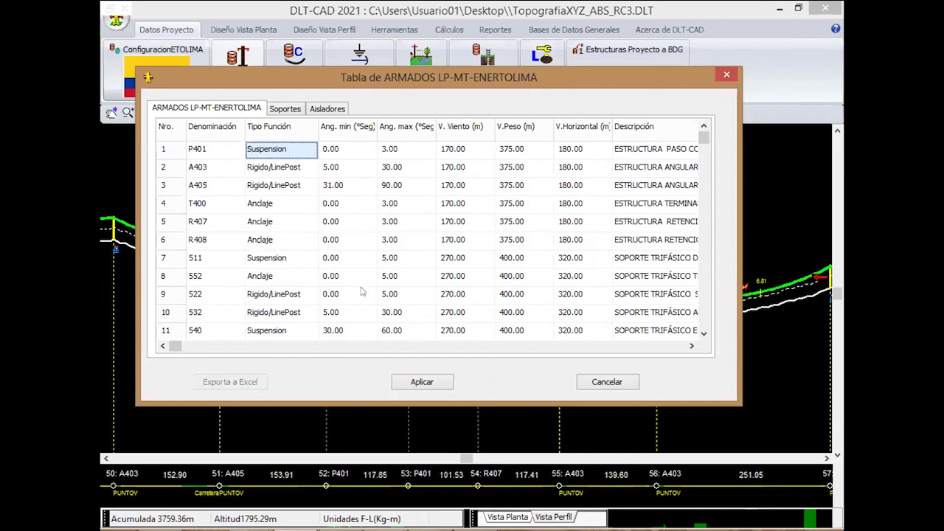
{"action": "left_click", "coordinate": [419, 383]}
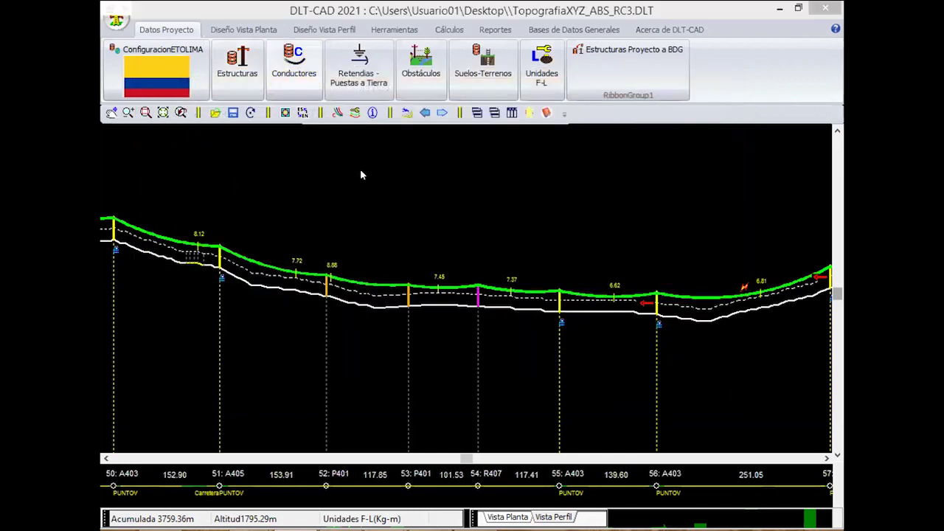
{"action": "left_click", "coordinate": [293, 62]}
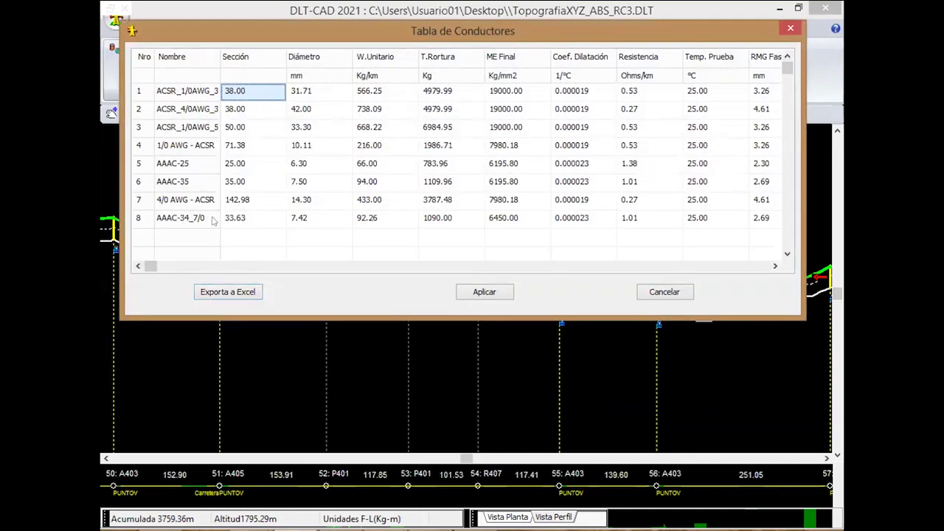
Delete all structures beyond structure 52 with Borrar Estructuras Adelante, then view the structures annex PDF
{"action": "left_click", "coordinate": [484, 293]}
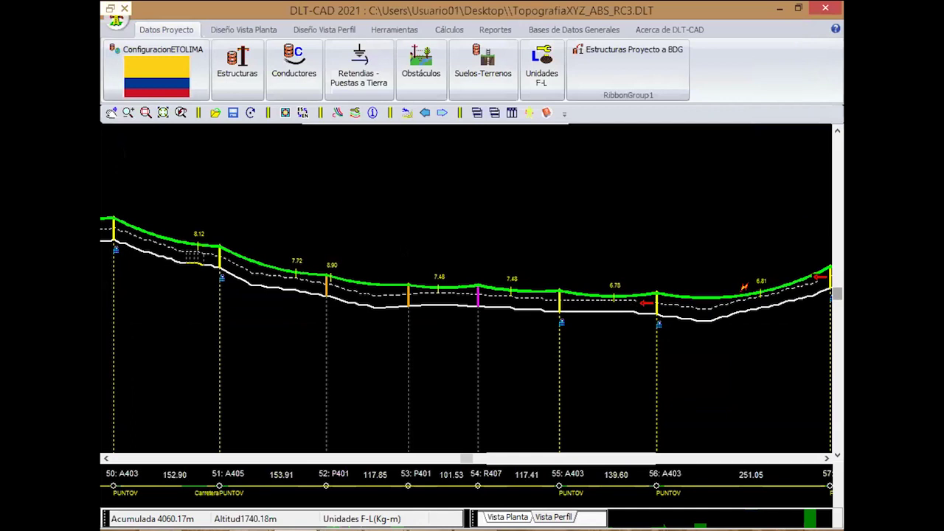
{"action": "middle_click_drag", "start_coordinate": [433, 245], "coordinate": [340, 245]}
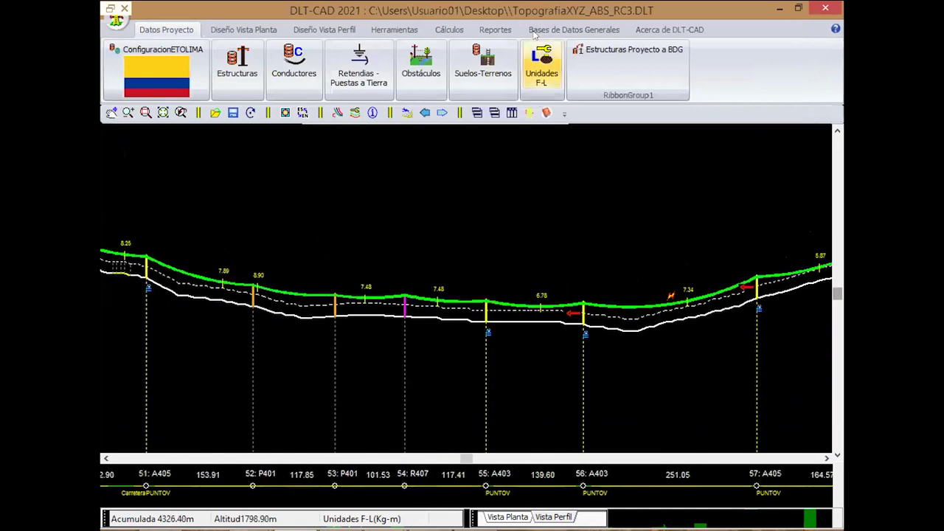
{"action": "left_click", "coordinate": [408, 30]}
{"action": "left_click", "coordinate": [677, 59]}
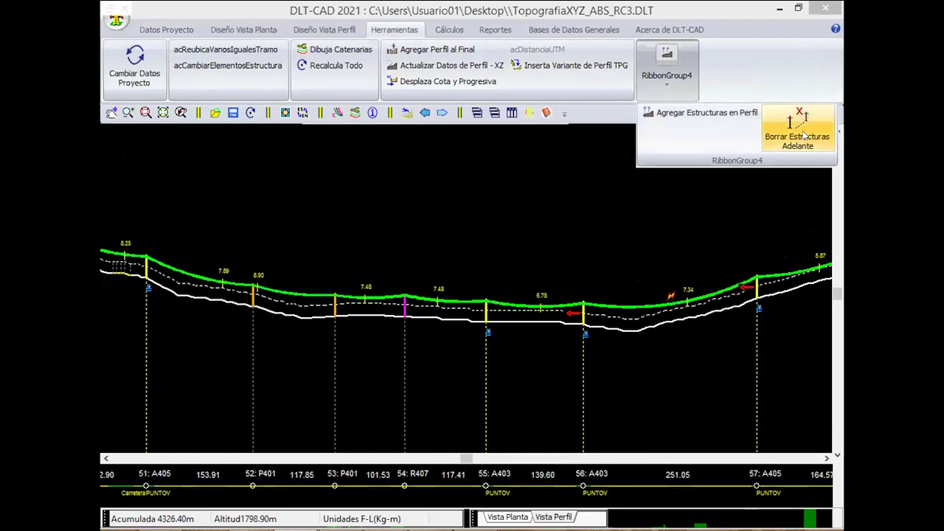
{"action": "left_click", "coordinate": [804, 136]}
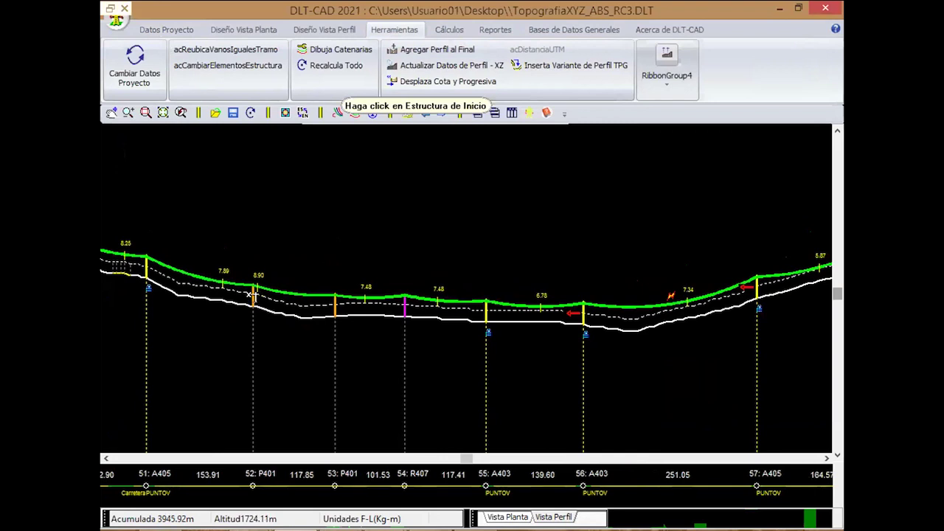
{"action": "left_click", "coordinate": [251, 295]}
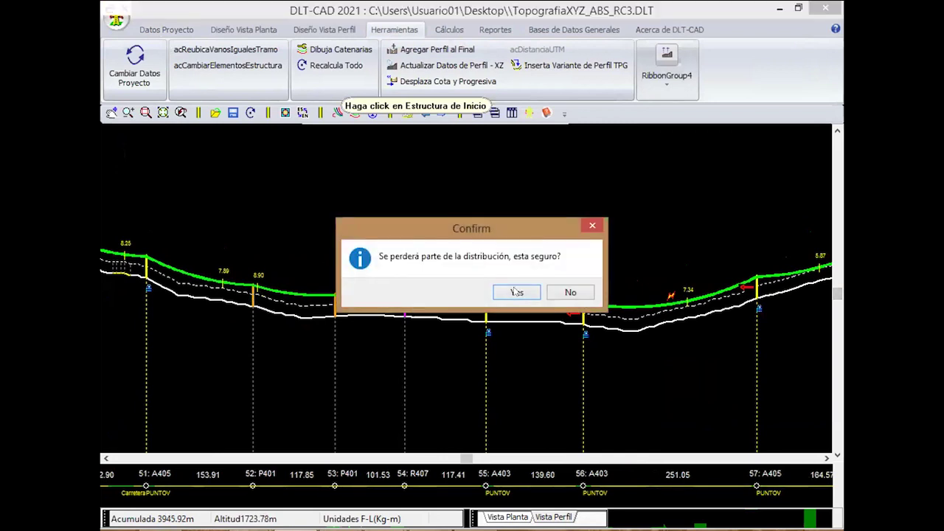
{"action": "left_click", "coordinate": [516, 292]}
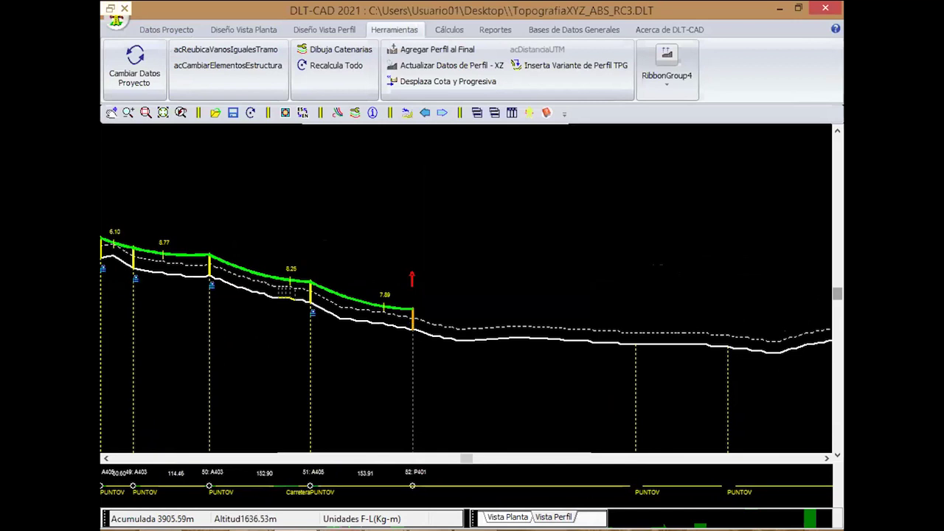
{"action": "left_click", "coordinate": [363, 504]}
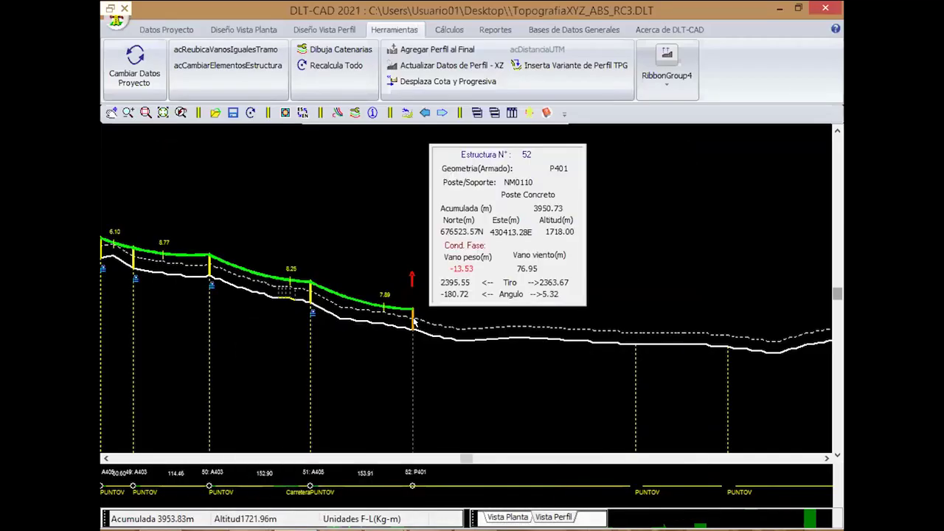
{"action": "double_click", "coordinate": [414, 322]}
Change structure 52's Geometria principal from P401 to assembly 552 and apply
{"action": "left_click", "coordinate": [323, 125]}
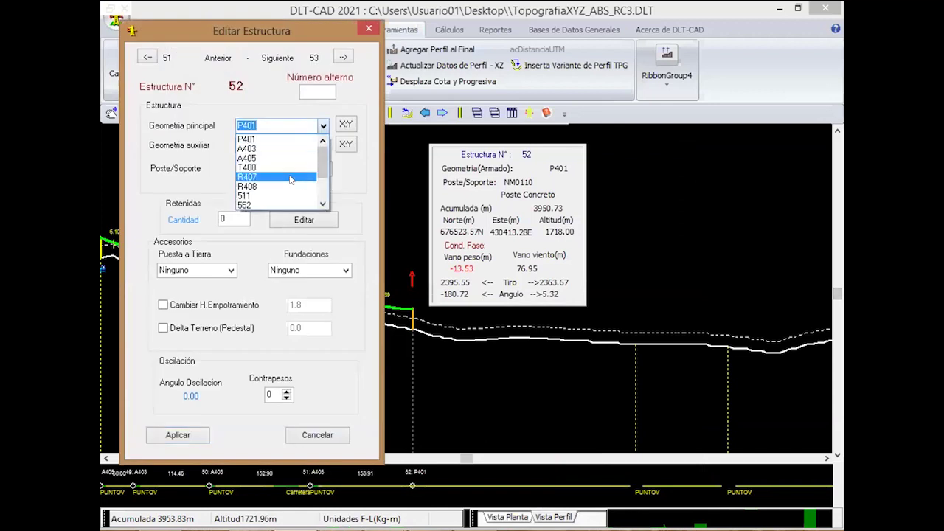
{"action": "scroll", "coordinate": [287, 181], "scroll_direction": "down", "scroll_amount": 2}
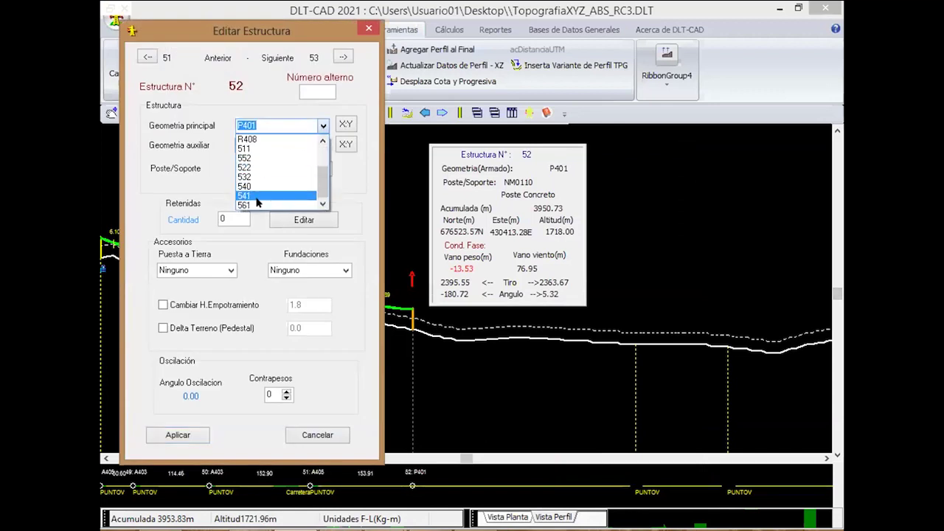
{"action": "left_click", "coordinate": [266, 159]}
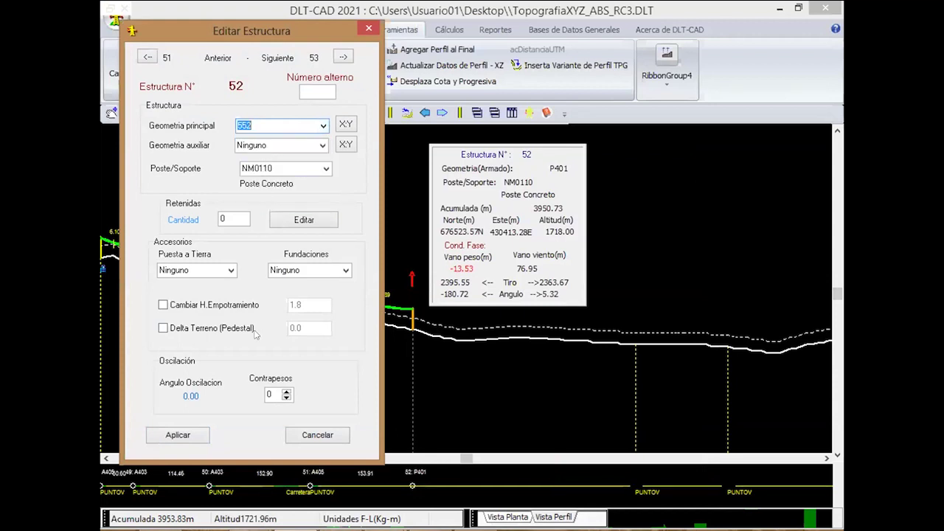
{"action": "left_click", "coordinate": [179, 437]}
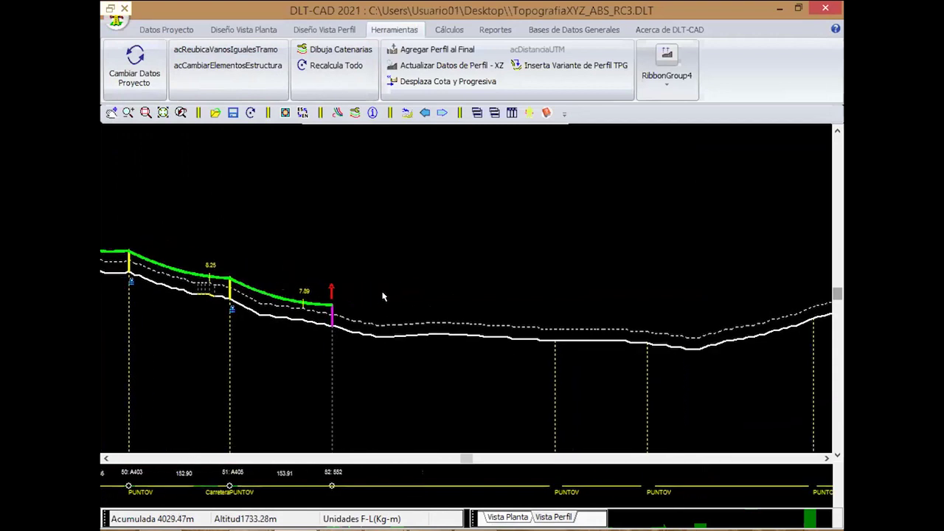
{"action": "left_click", "coordinate": [324, 30]}
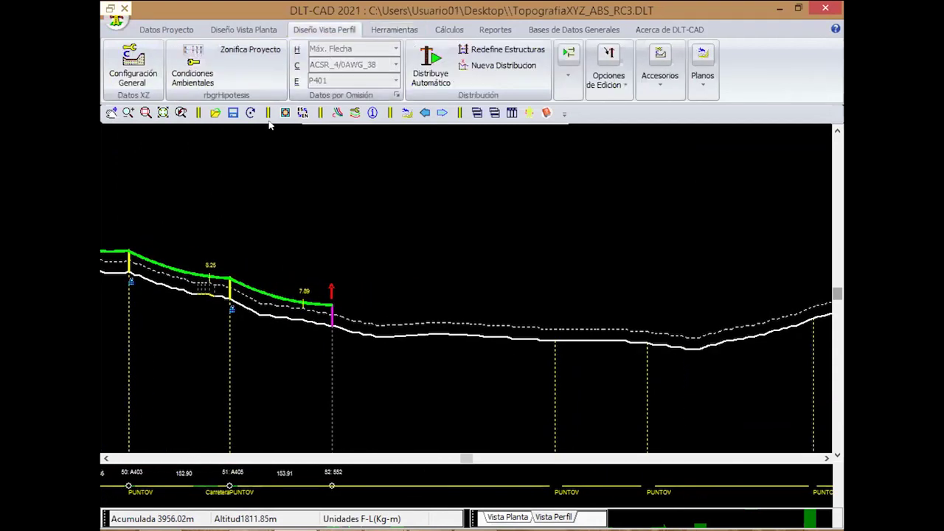
In Datos por Omisión, set default geometry 522 and circuit 1 conductor AAAC-34_7/0
{"action": "left_click", "coordinate": [396, 95]}
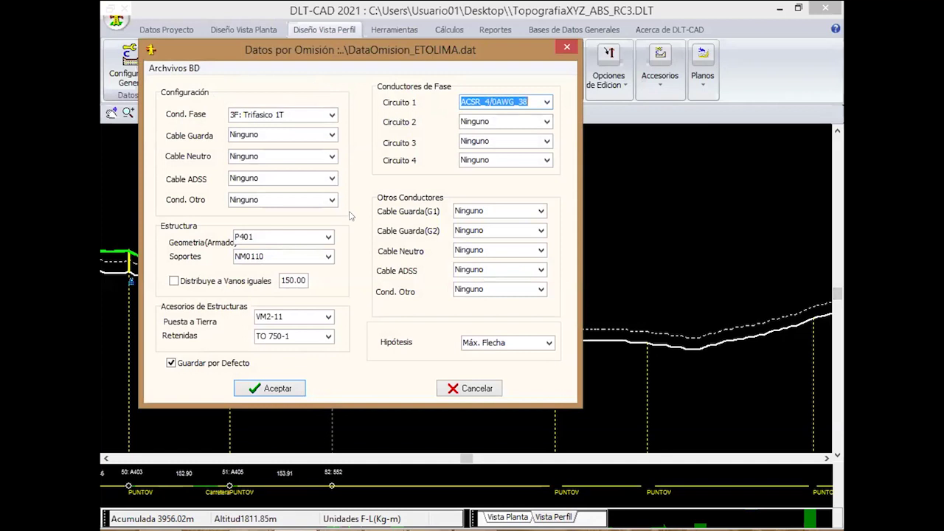
{"action": "left_click", "coordinate": [328, 238]}
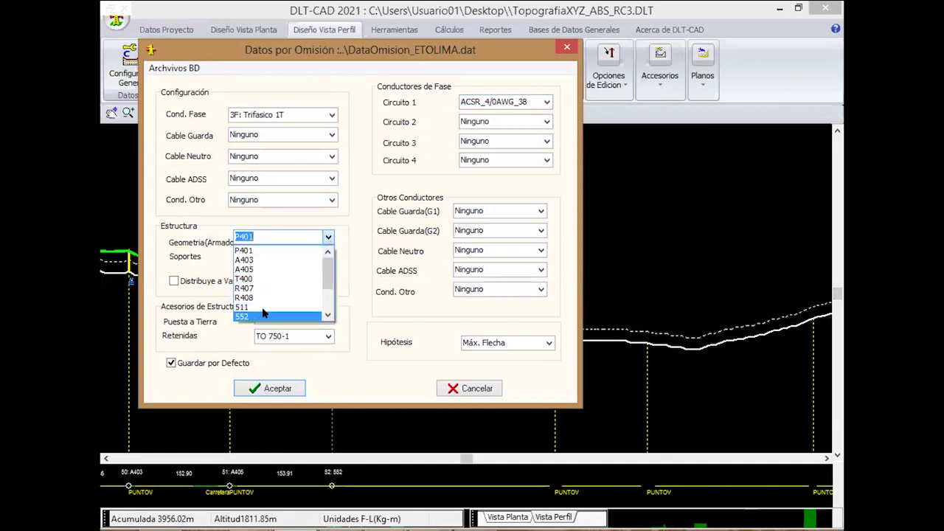
{"action": "scroll", "coordinate": [263, 288], "scroll_direction": "down", "scroll_amount": 2}
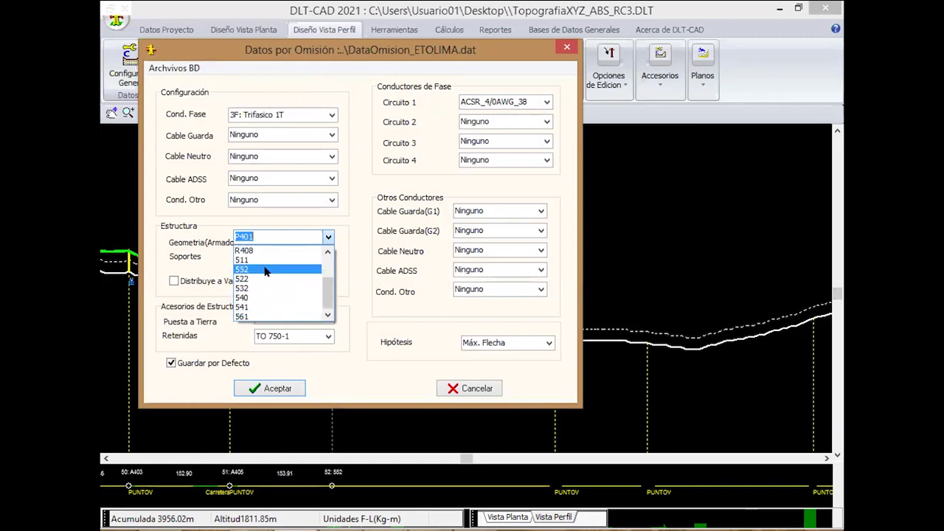
{"action": "left_click", "coordinate": [266, 270]}
{"action": "left_click", "coordinate": [328, 236]}
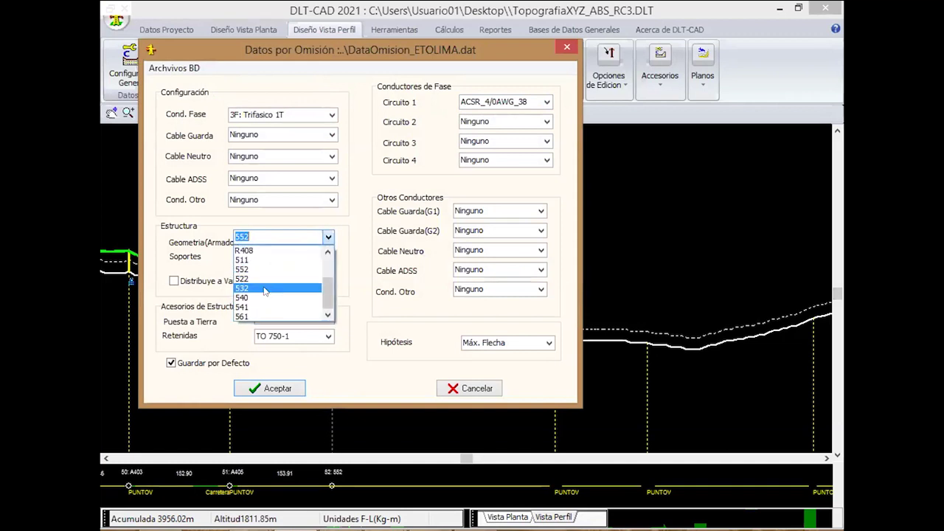
{"action": "left_click", "coordinate": [265, 279]}
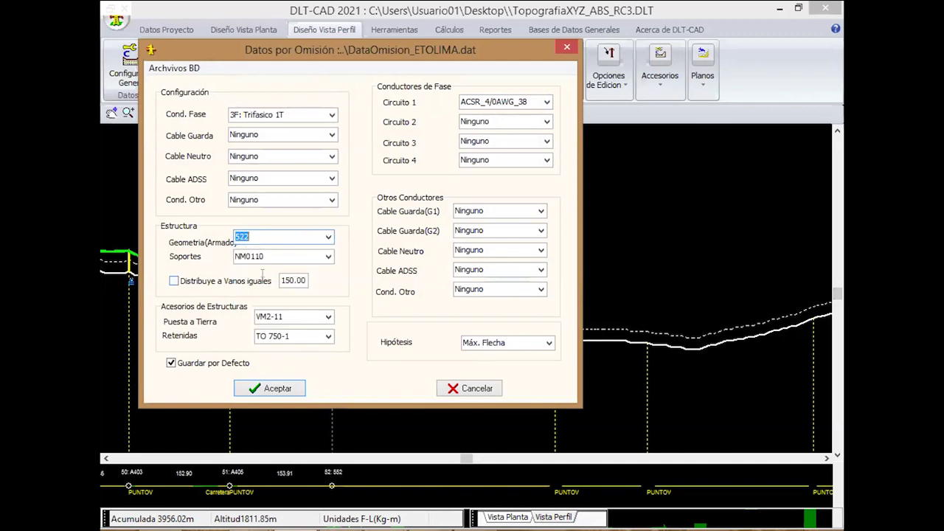
{"action": "left_click", "coordinate": [545, 102]}
{"action": "left_click", "coordinate": [493, 181]}
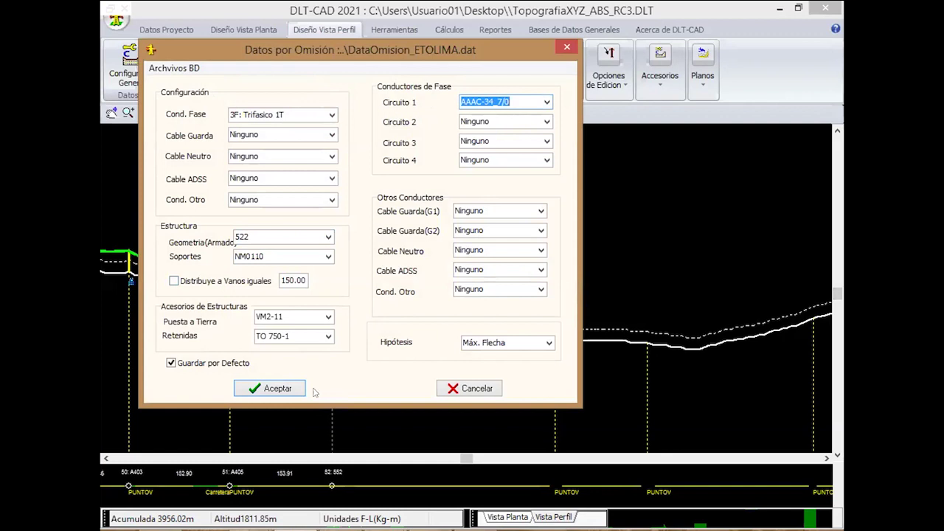
{"action": "left_click", "coordinate": [291, 389]}
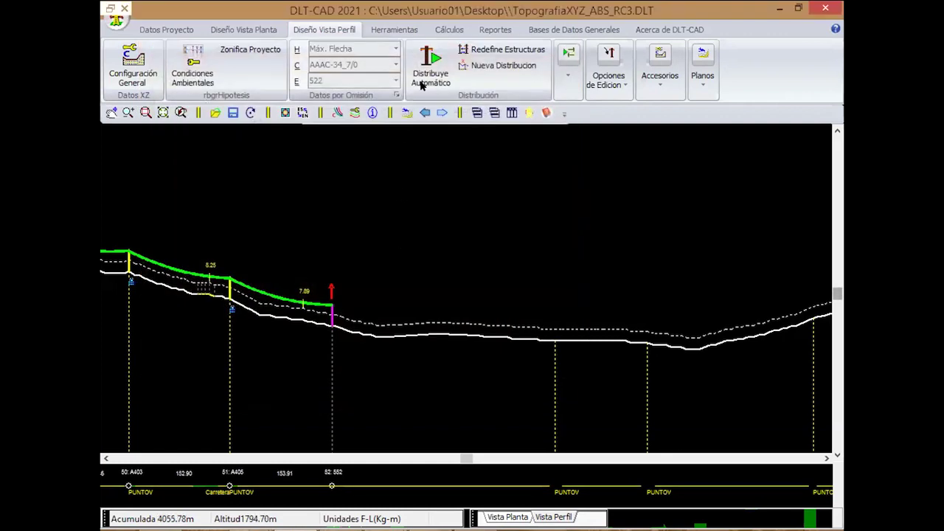
Auto-distribute 522 structures after structure 52, creating structures 53–58, and review them on the profile
{"action": "left_click", "coordinate": [431, 74]}
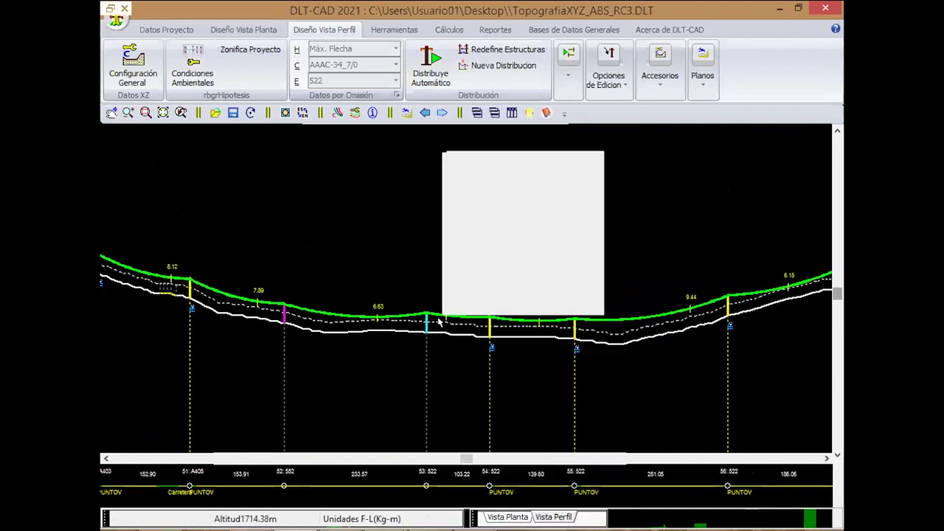
{"action": "mouse_move", "coordinate": [448, 285]}
{"action": "middle_mouse_down"}
{"action": "mouse_move", "coordinate": [302, 231]}
{"action": "mouse_move", "coordinate": [350, 273]}
{"action": "middle_mouse_up"}
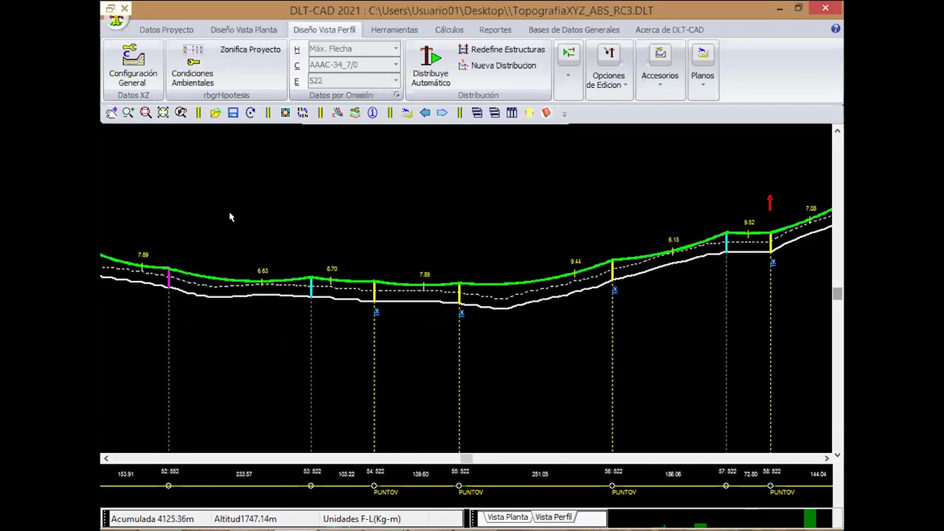
{"action": "middle_click_drag", "start_coordinate": [323, 246], "coordinate": [491, 267]}
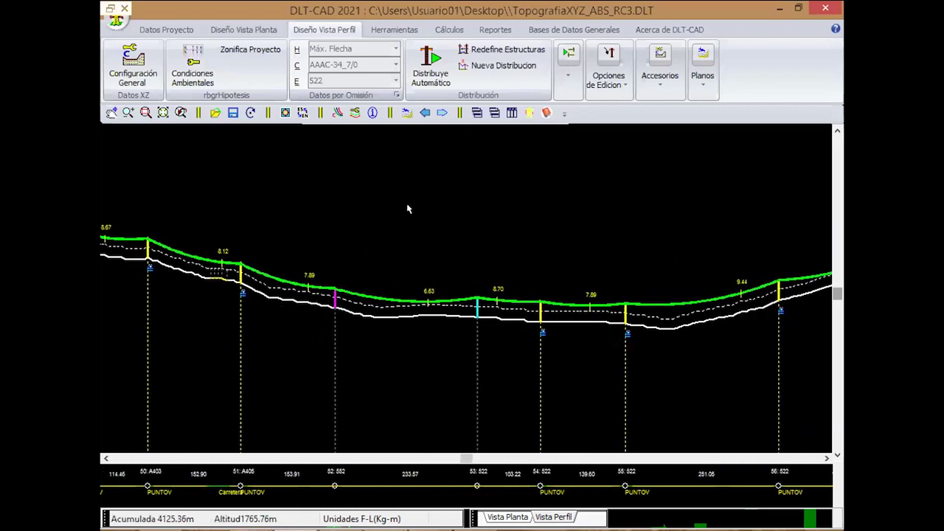
{"action": "middle_click_drag", "start_coordinate": [406, 202], "coordinate": [364, 195]}
{"action": "left_click", "coordinate": [501, 50]}
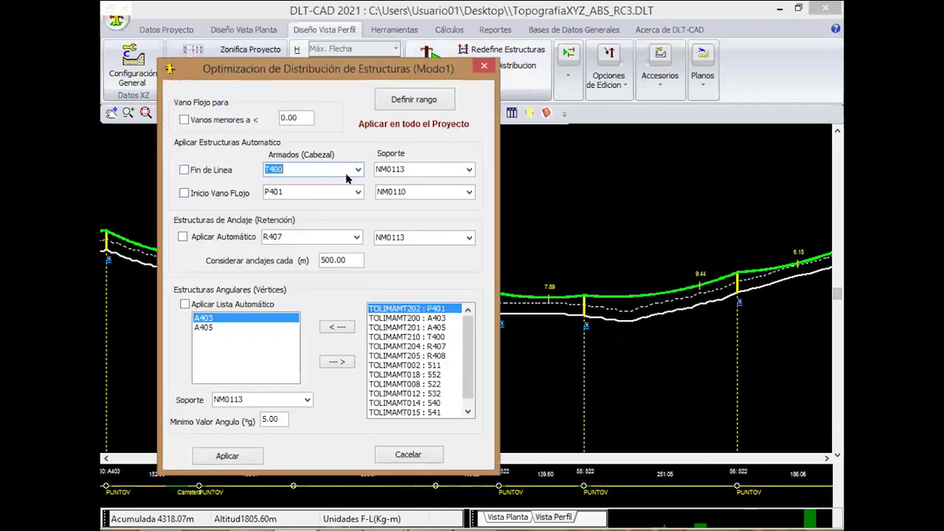
Cancel the Rango de Estructuras and optimization dialogs without redistributing, then pan back to earlier structures
{"action": "left_click", "coordinate": [419, 102]}
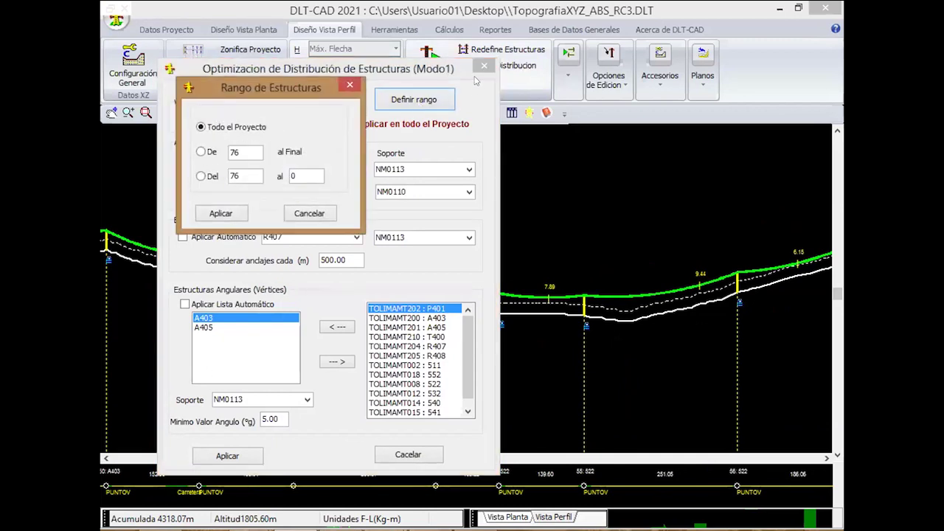
{"action": "left_click", "coordinate": [221, 213]}
{"action": "left_click", "coordinate": [227, 455]}
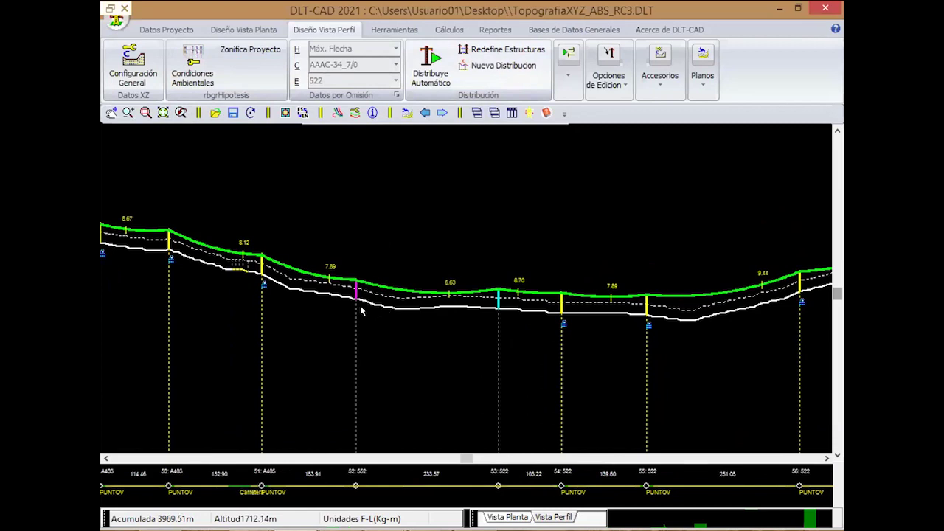
{"action": "scroll", "coordinate": [358, 288], "scroll_direction": "down", "scroll_amount": 1}
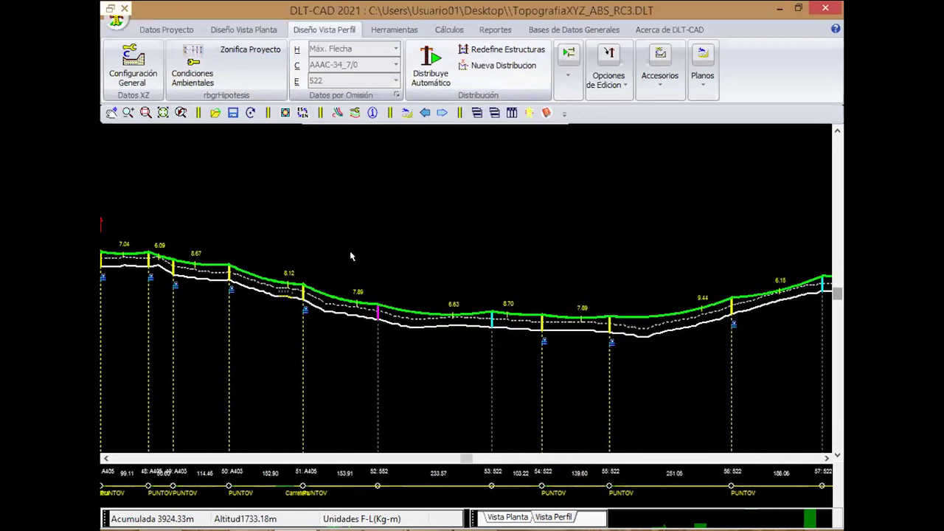
{"action": "middle_click_drag", "start_coordinate": [351, 256], "coordinate": [448, 252]}
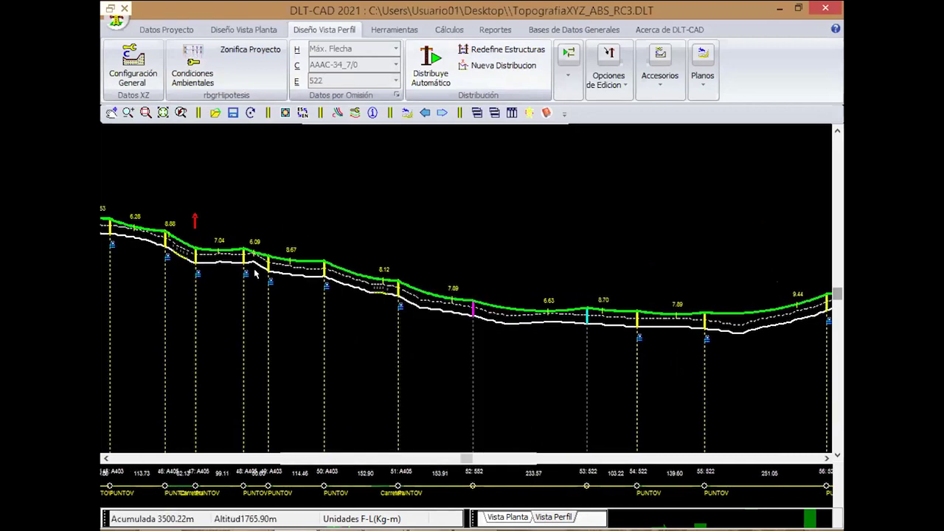
{"action": "mouse_move", "coordinate": [323, 271]}
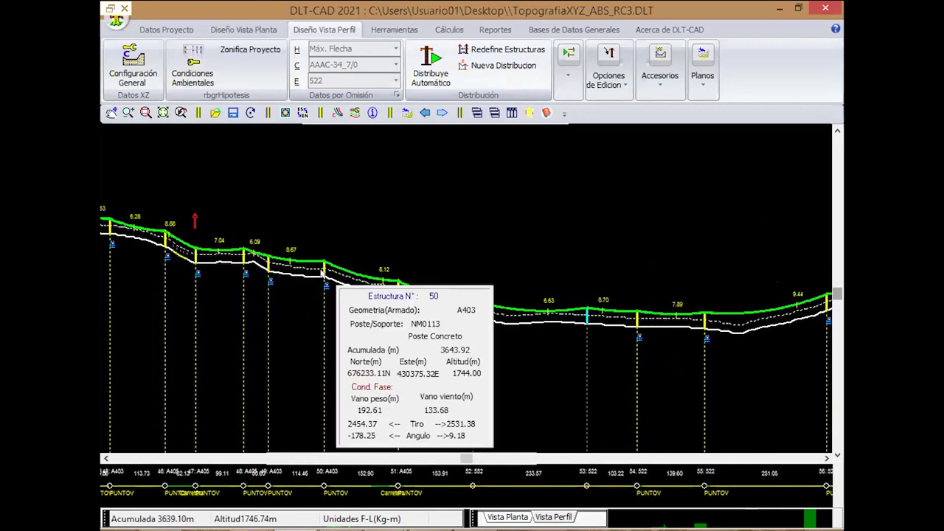
Pan toward later structures and reopen the Redefine Estructuras optimization settings
{"action": "middle_click_drag", "start_coordinate": [322, 273], "coordinate": [213, 244]}
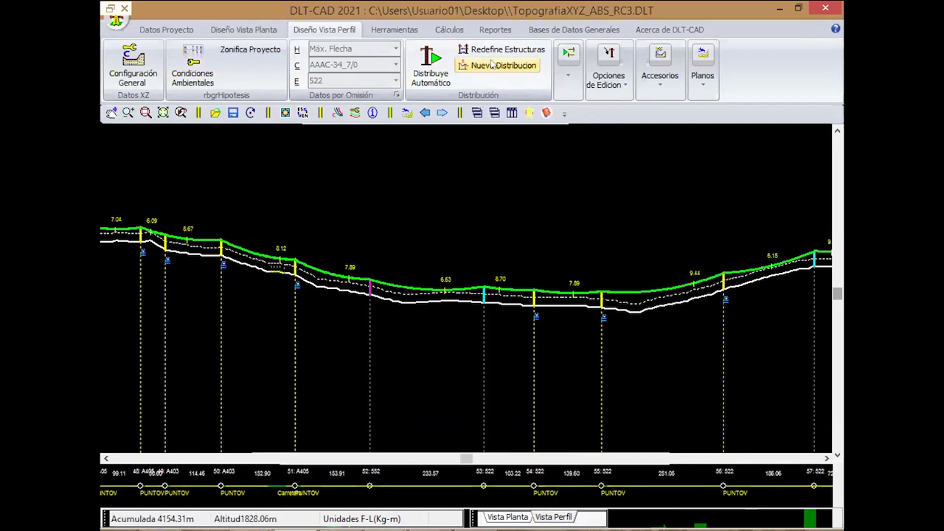
{"action": "left_click", "coordinate": [533, 50]}
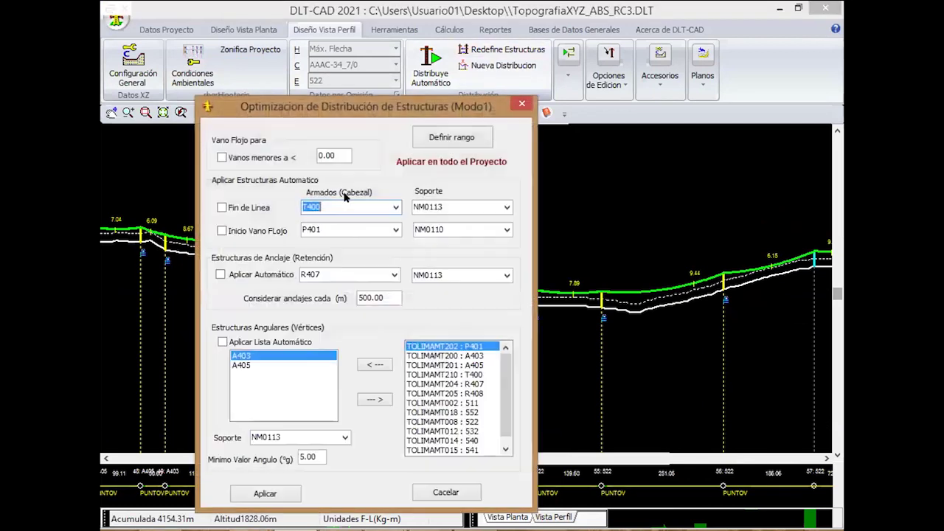
{"action": "left_click", "coordinate": [454, 138]}
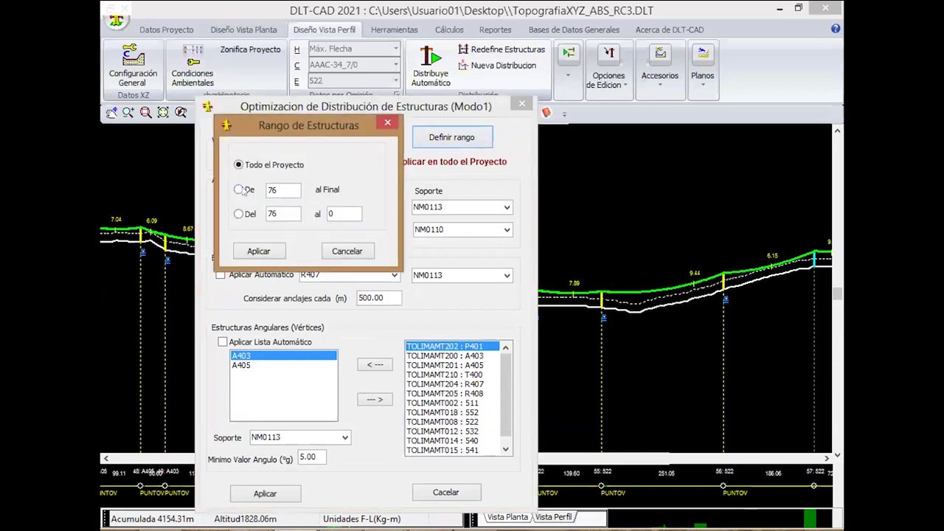
{"action": "left_click", "coordinate": [238, 189]}
{"action": "left_click", "coordinate": [258, 251]}
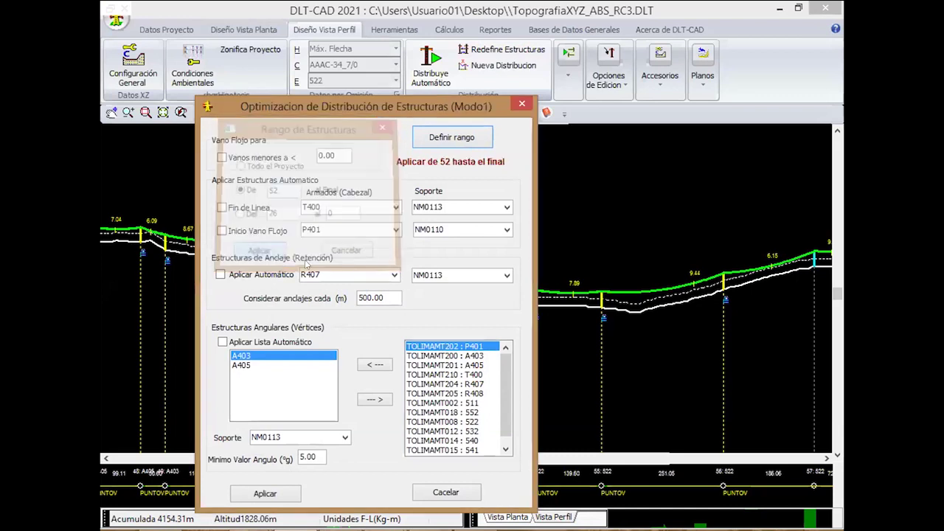
{"action": "left_click", "coordinate": [221, 209]}
{"action": "left_click", "coordinate": [395, 208]}
{"action": "scroll", "coordinate": [364, 265], "scroll_direction": "up", "scroll_amount": 2}
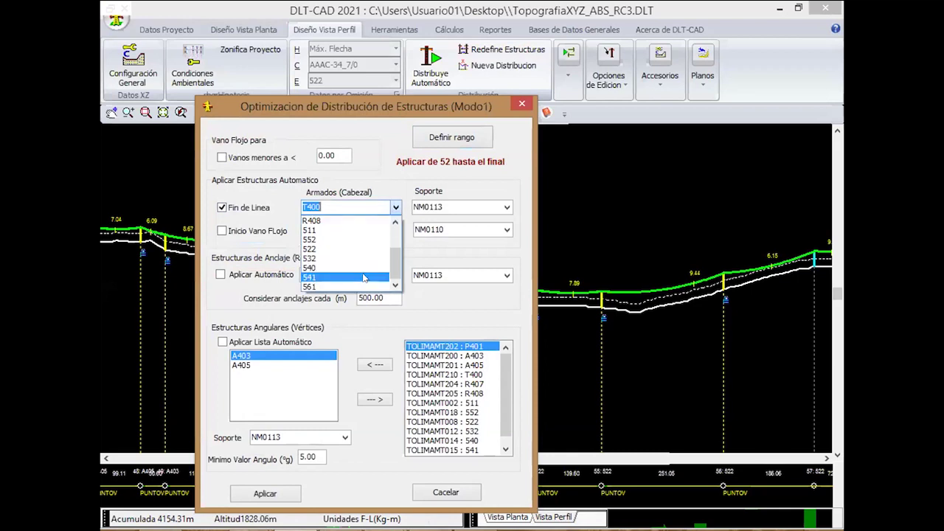
{"action": "left_click", "coordinate": [333, 286]}
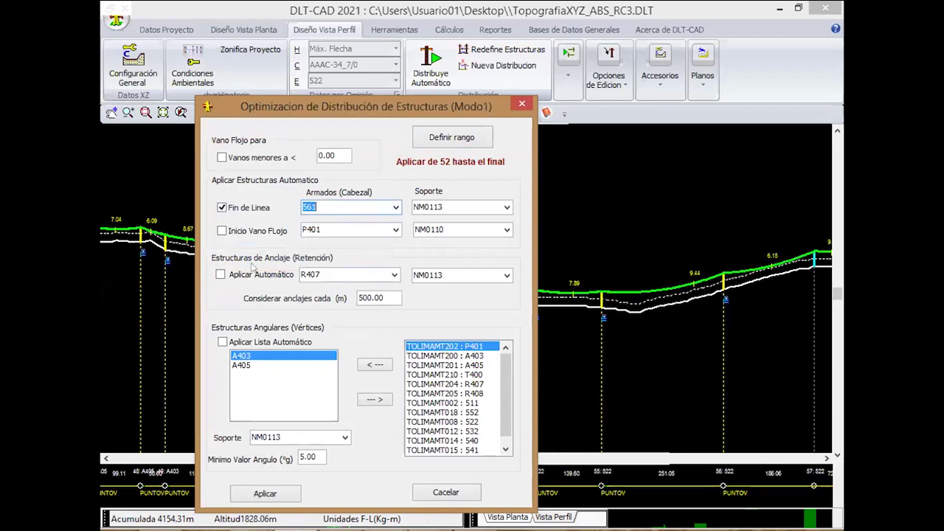
{"action": "left_click", "coordinate": [221, 274]}
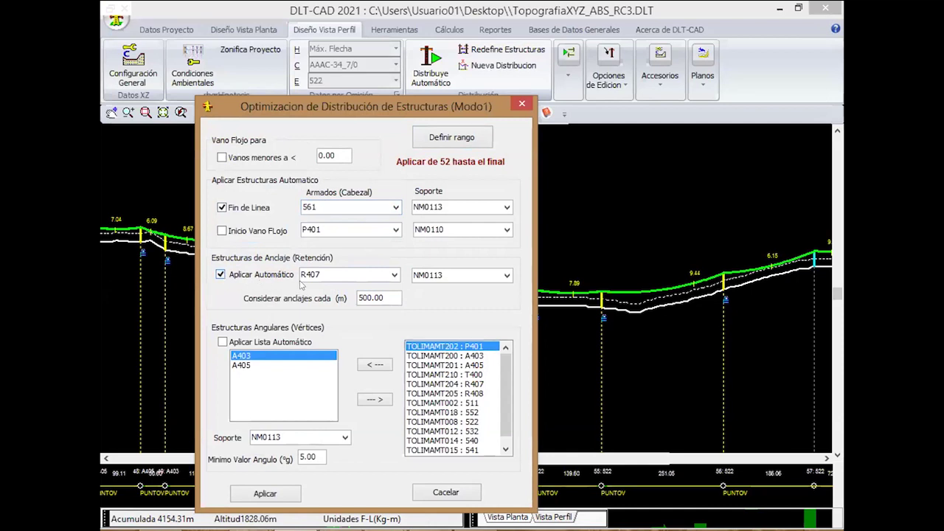
{"action": "left_click", "coordinate": [395, 275]}
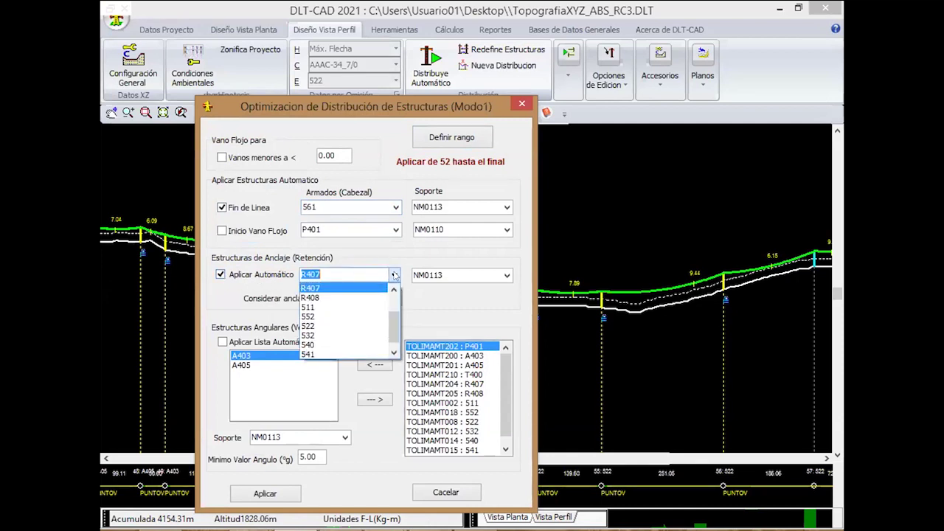
{"action": "scroll", "coordinate": [353, 332], "scroll_direction": "down", "scroll_amount": 1}
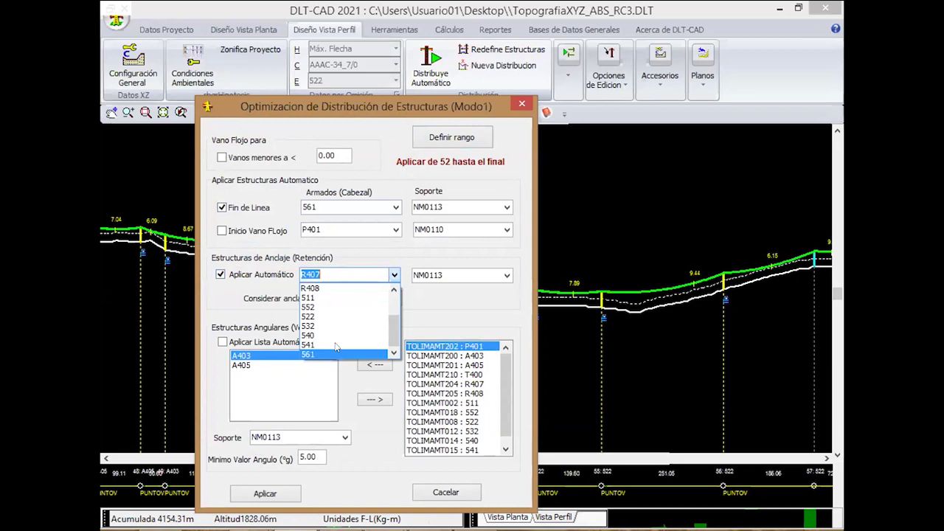
{"action": "left_click", "coordinate": [328, 307]}
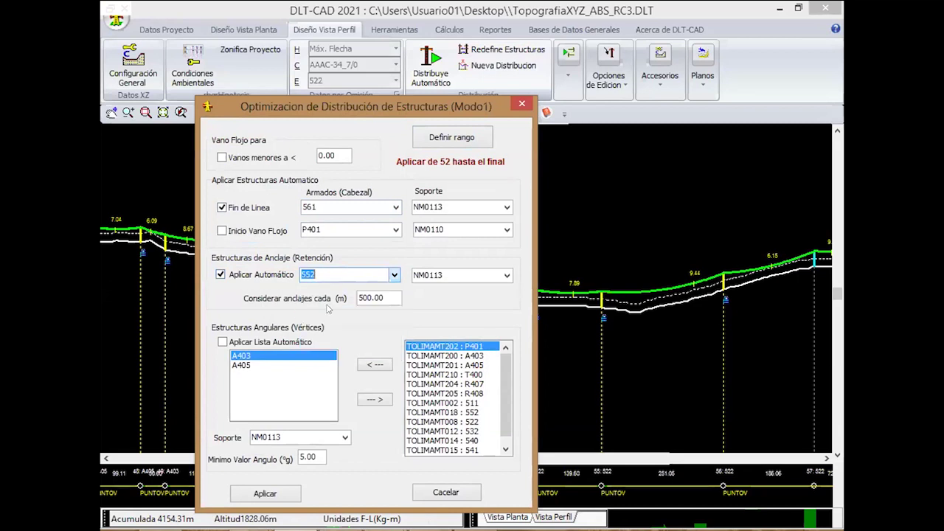
{"action": "left_click", "coordinate": [371, 401]}
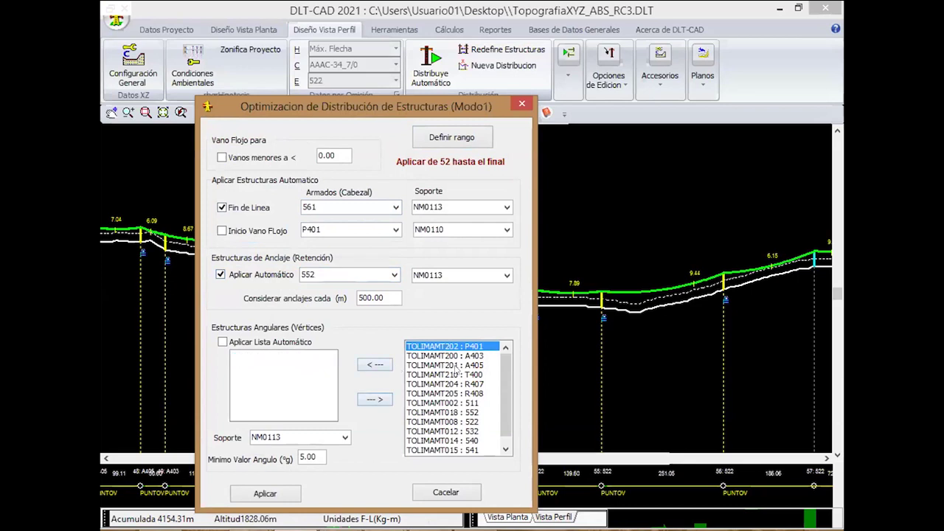
{"action": "left_click", "coordinate": [475, 431]}
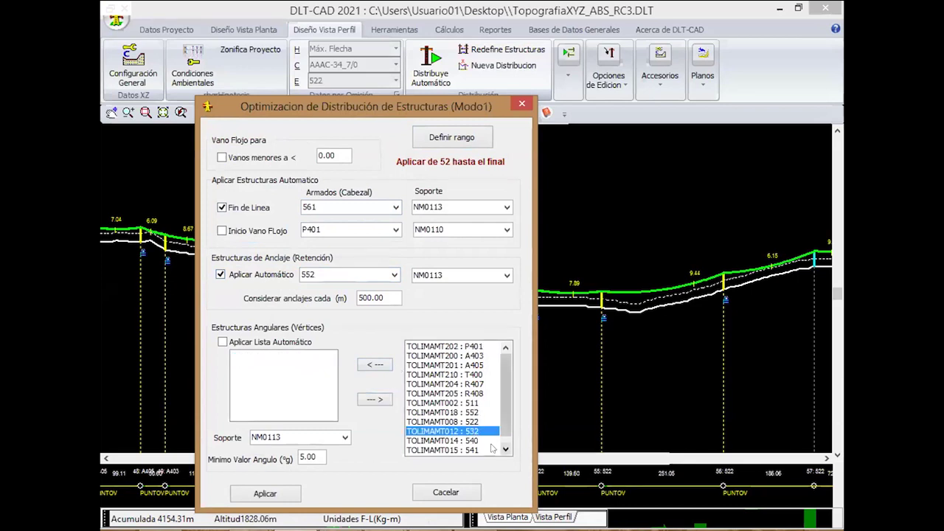
{"action": "scroll", "coordinate": [446, 385], "scroll_direction": "down", "scroll_amount": 1}
{"action": "left_click", "coordinate": [375, 365]}
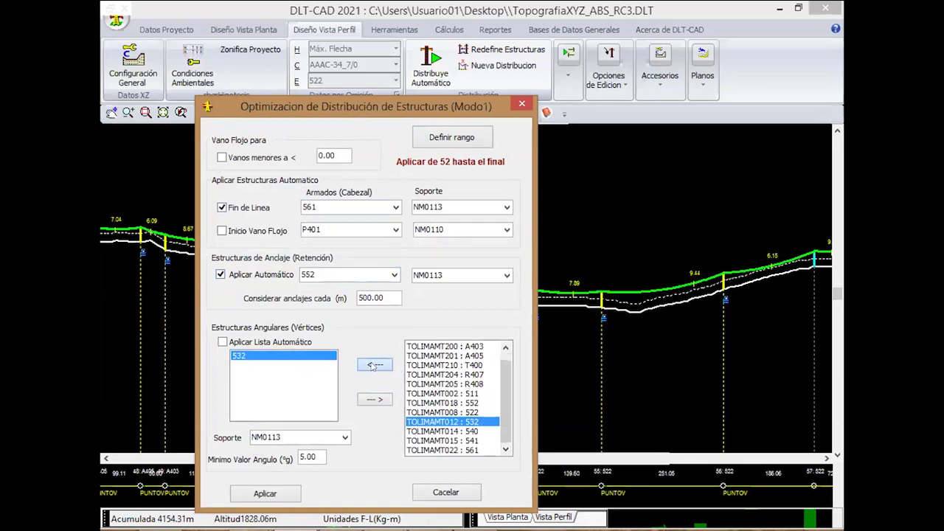
{"action": "left_click", "coordinate": [442, 430]}
{"action": "left_click", "coordinate": [375, 365]}
{"action": "left_click", "coordinate": [443, 440]}
{"action": "left_click", "coordinate": [375, 365]}
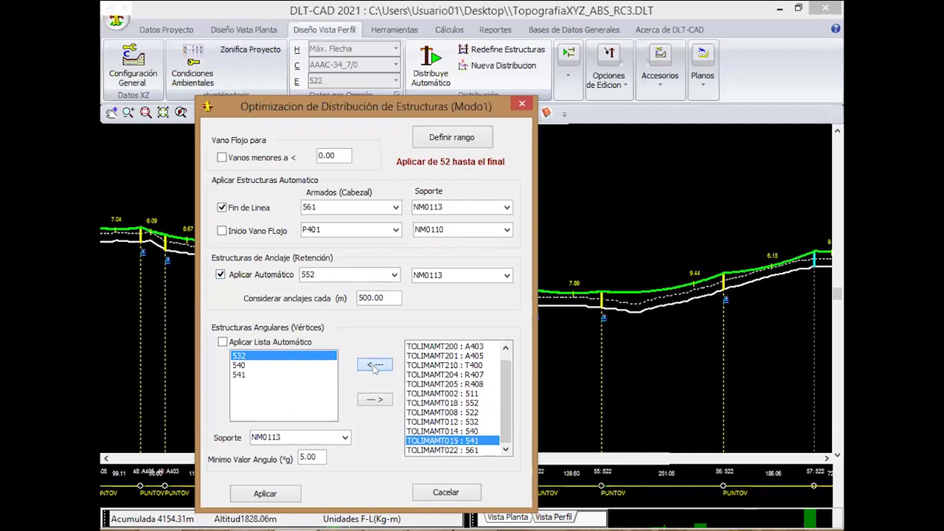
{"action": "left_click", "coordinate": [222, 343]}
{"action": "left_click", "coordinate": [289, 489]}
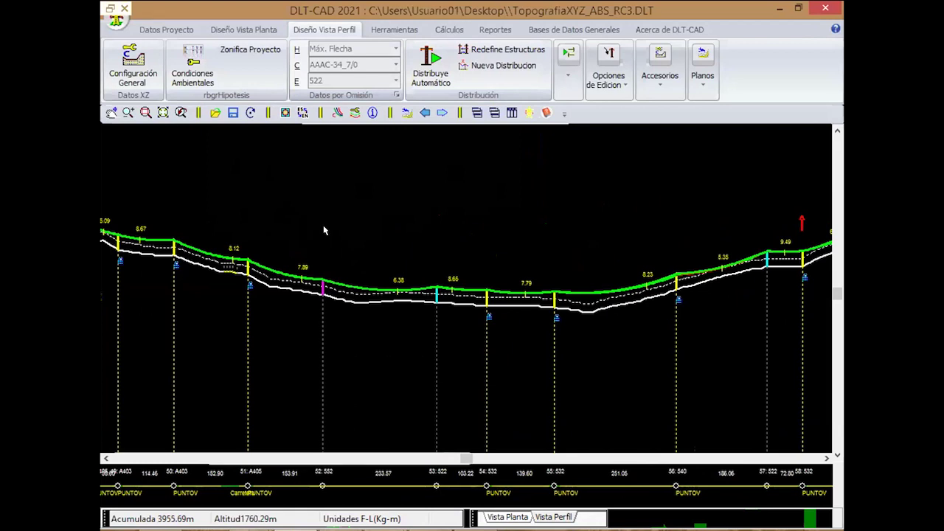
In Condiciones Ambientales, set SECTOR II hypothesis I (EDS) Viento Cond P1 to 0 and save
{"action": "left_click", "coordinate": [196, 59]}
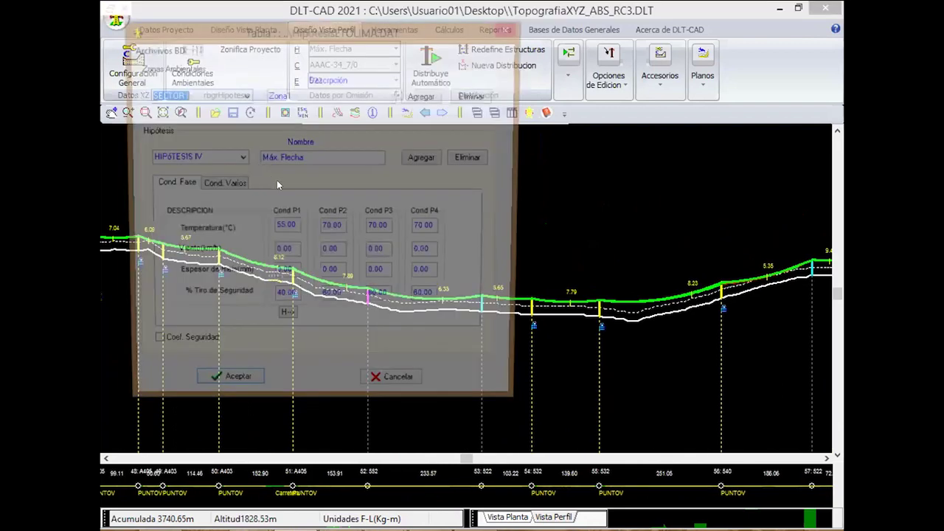
{"action": "left_click", "coordinate": [240, 157]}
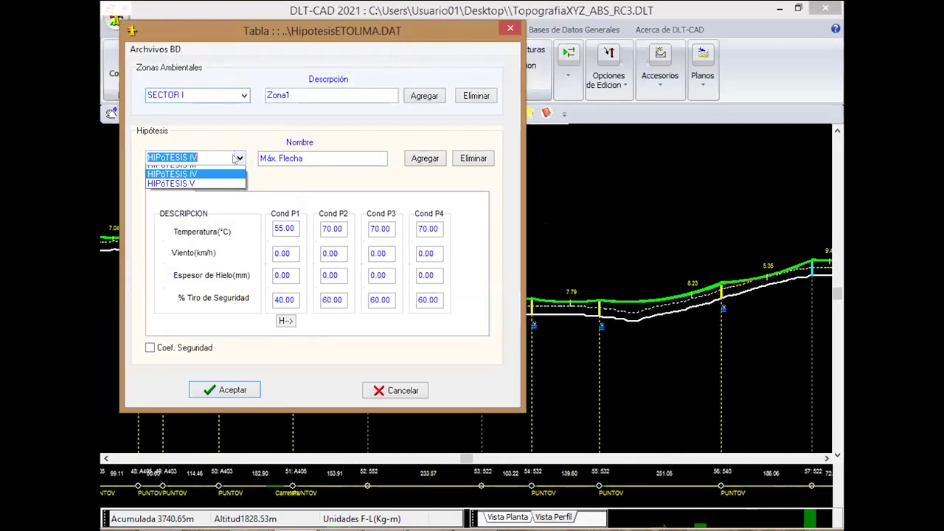
{"action": "left_click", "coordinate": [173, 168]}
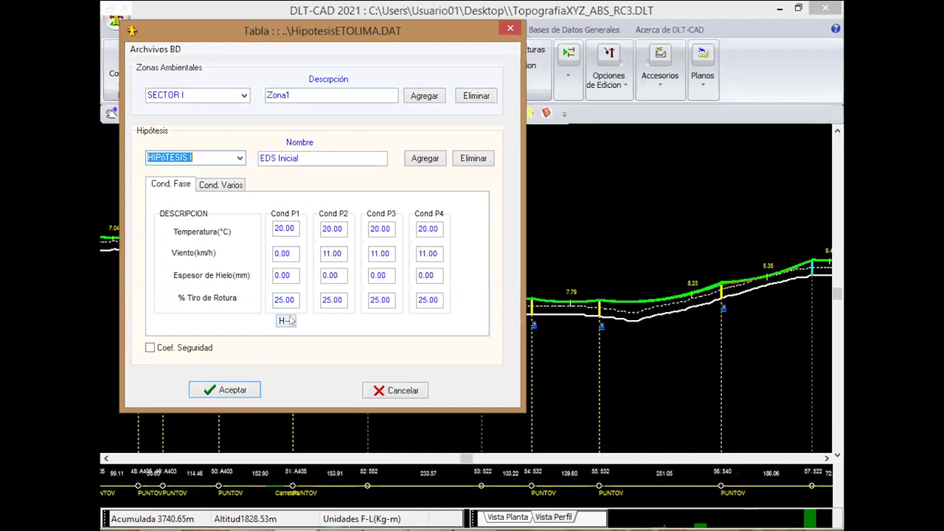
{"action": "left_click", "coordinate": [244, 95]}
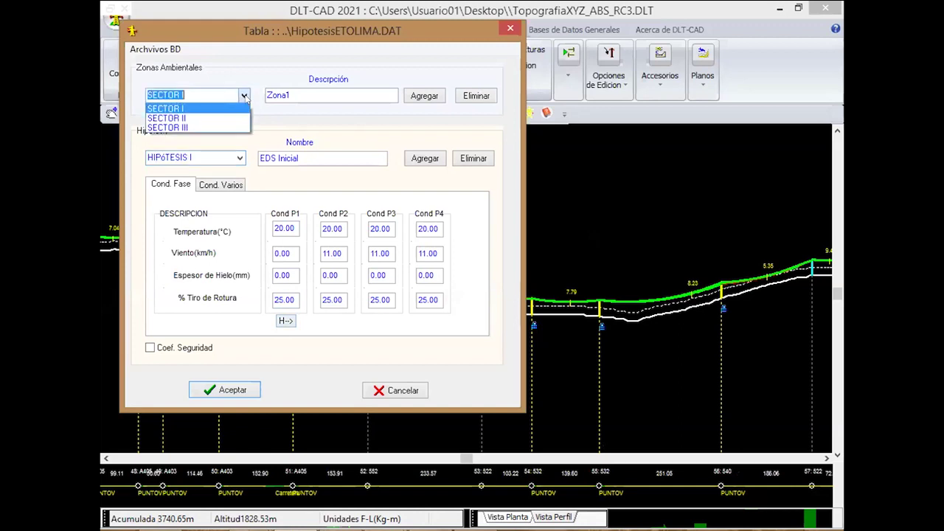
{"action": "left_click", "coordinate": [220, 116]}
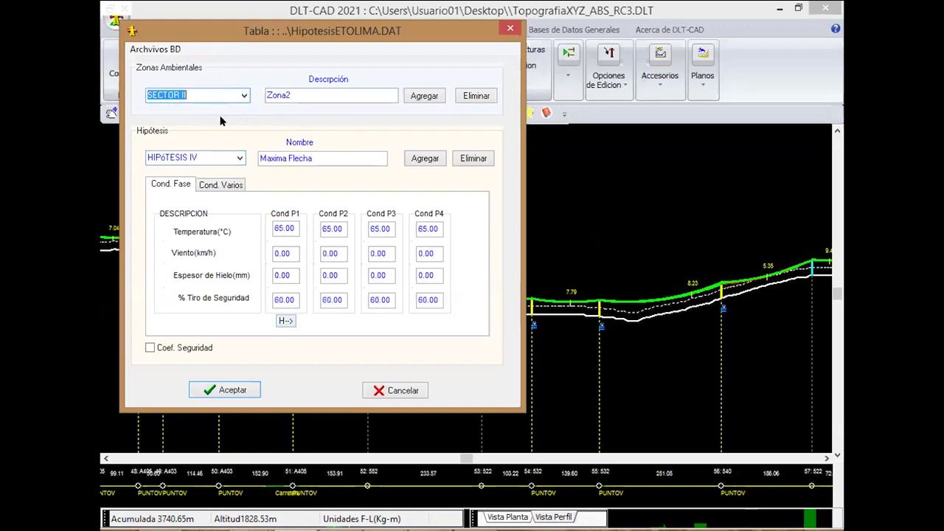
{"action": "left_click", "coordinate": [240, 158]}
{"action": "left_click", "coordinate": [219, 172]}
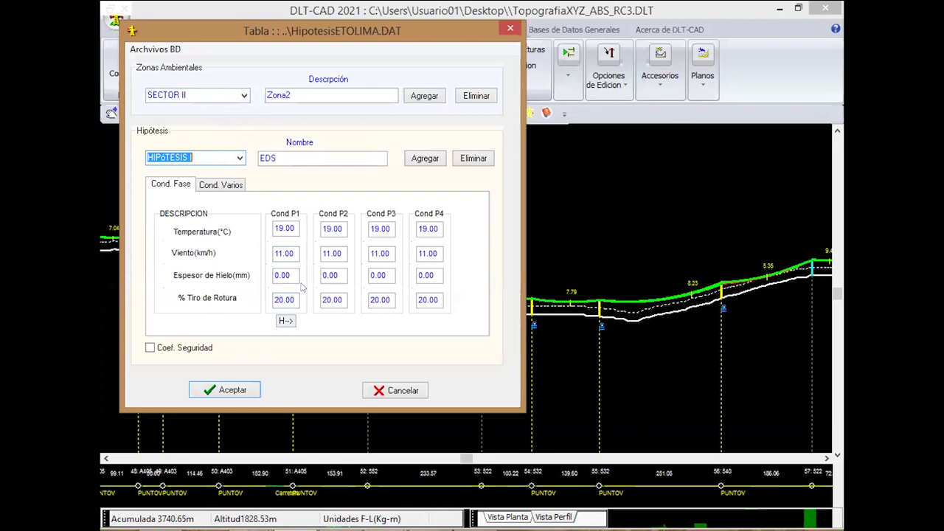
{"action": "double_click", "coordinate": [291, 252]}
{"action": "type", "text": "0"}
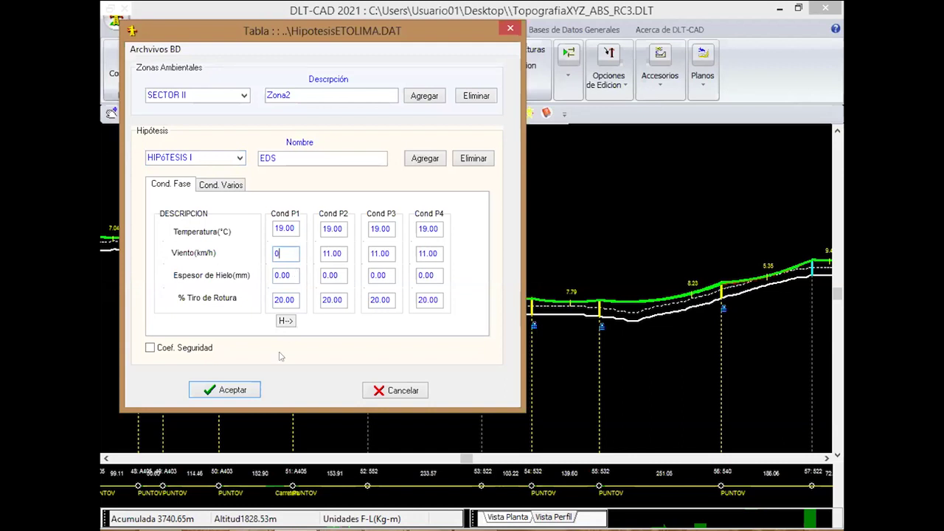
{"action": "left_click", "coordinate": [241, 391]}
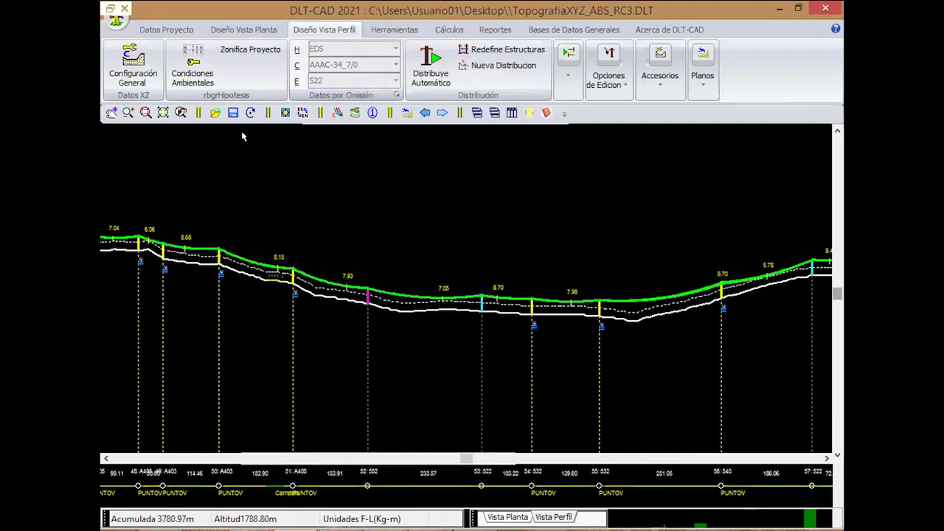
Open and close the Zonifica Proyecto setup without changes, then scroll through the profile
{"action": "left_click", "coordinate": [248, 54]}
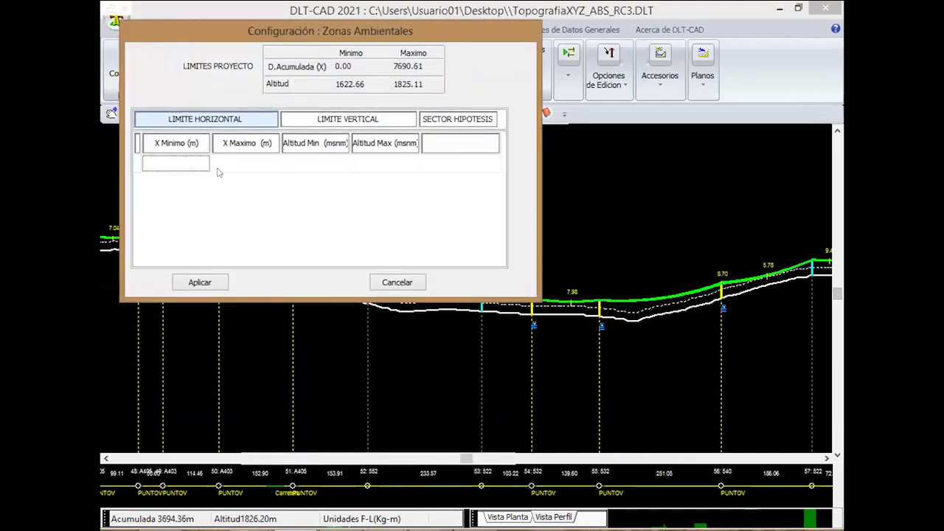
{"action": "left_click", "coordinate": [408, 284]}
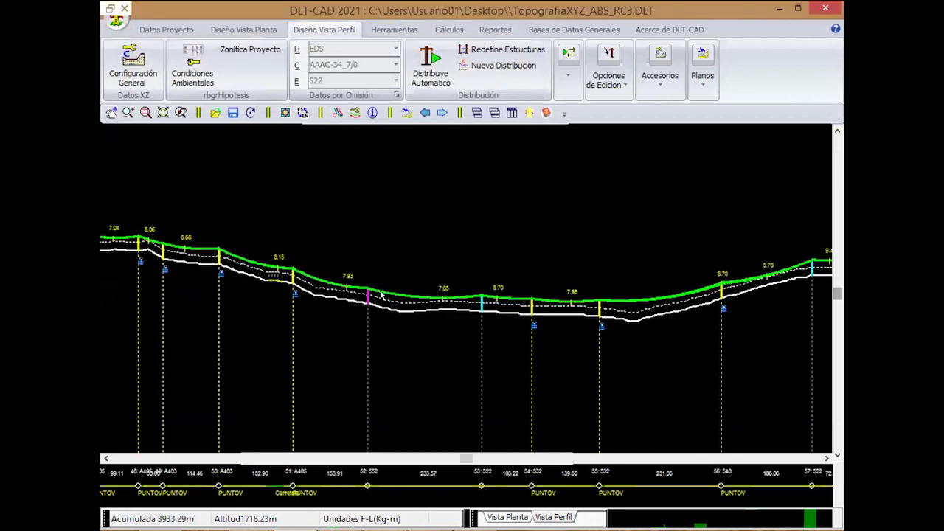
{"action": "scroll", "coordinate": [369, 360], "scroll_direction": "down", "scroll_amount": 1}
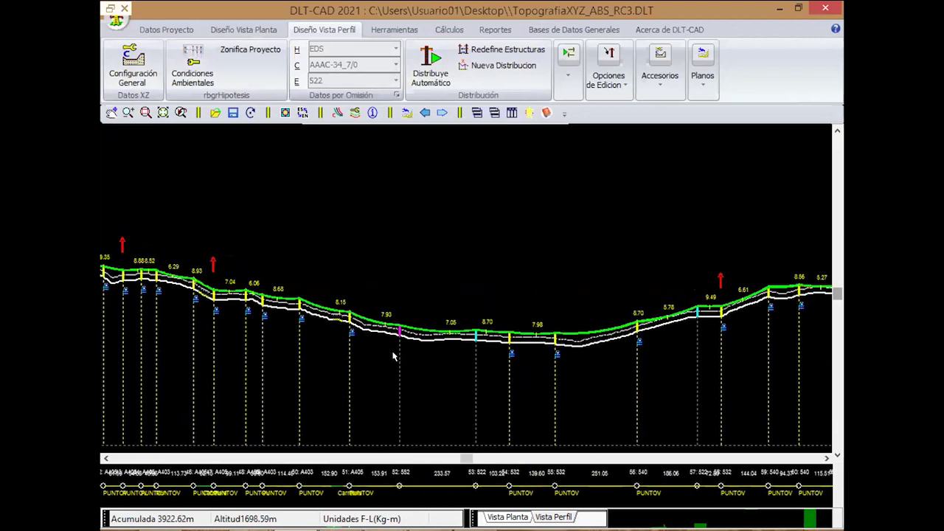
{"action": "scroll", "coordinate": [350, 359], "scroll_direction": "down", "scroll_amount": 1}
{"action": "scroll", "coordinate": [383, 389], "scroll_direction": "down", "scroll_amount": 1}
{"action": "scroll", "coordinate": [387, 393], "scroll_direction": "down", "scroll_amount": 1}
{"action": "scroll", "coordinate": [386, 393], "scroll_direction": "down", "scroll_amount": 1}
{"action": "scroll", "coordinate": [183, 396], "scroll_direction": "down", "scroll_amount": 1}
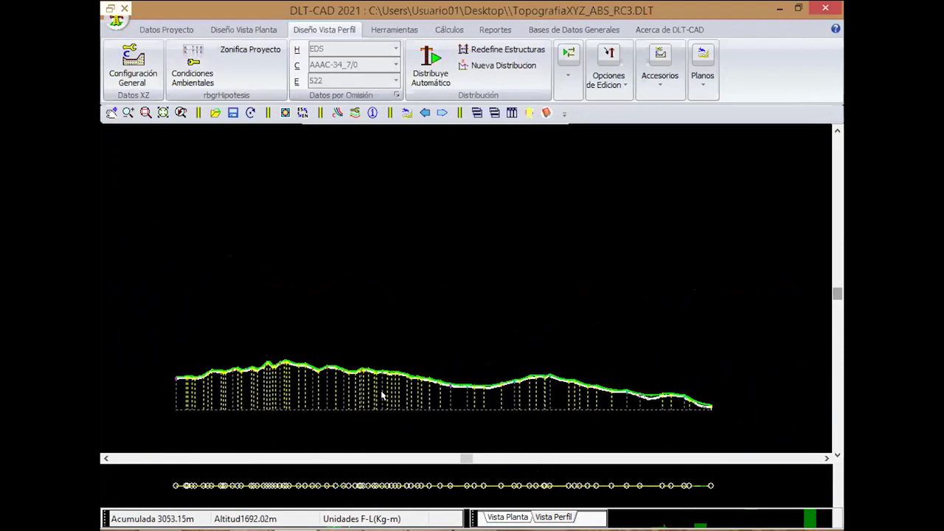
{"action": "left_click", "coordinate": [177, 393]}
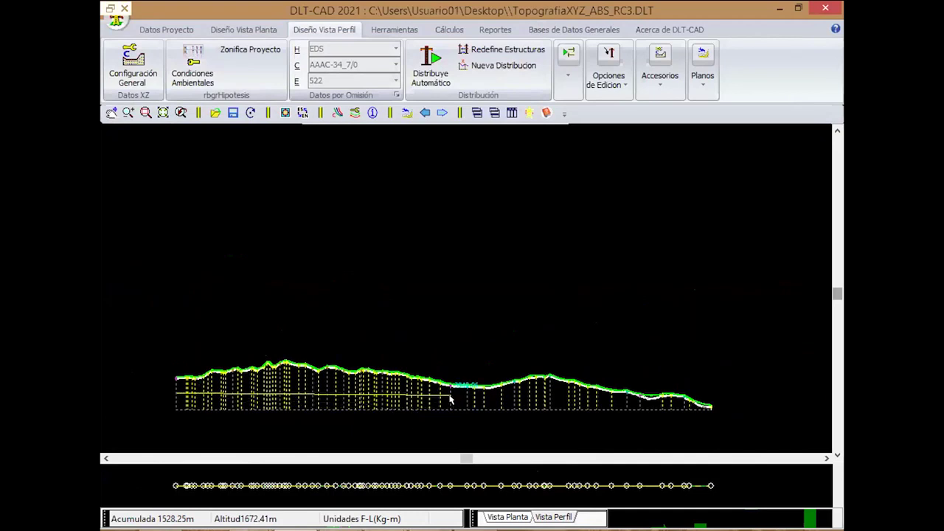
{"action": "left_click", "coordinate": [451, 399]}
{"action": "scroll", "coordinate": [450, 391], "scroll_direction": "up", "scroll_amount": 5}
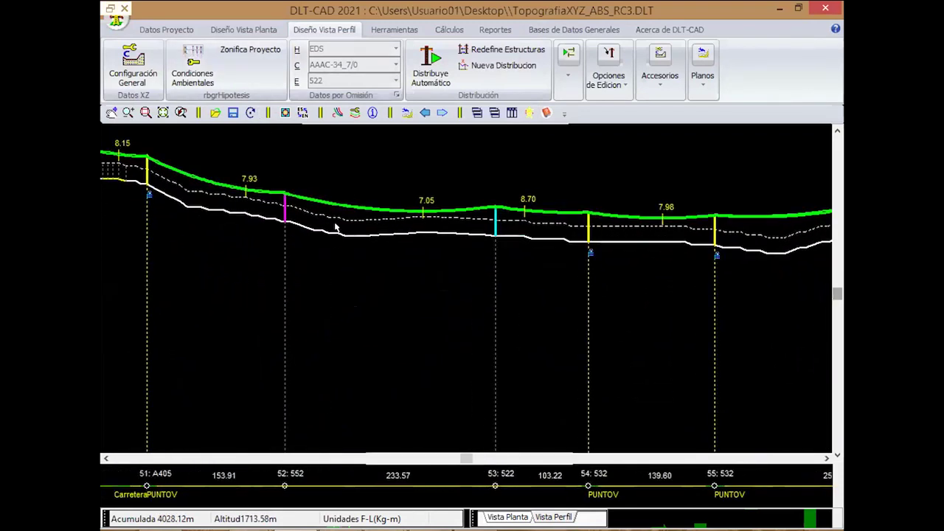
Reopen Zonifica Proyecto and add two blank rows with Agregar Registro
{"action": "left_click", "coordinate": [250, 50]}
{"action": "right_click", "coordinate": [198, 180]}
{"action": "left_click", "coordinate": [217, 194]}
{"action": "right_click", "coordinate": [199, 205]}
{"action": "left_click", "coordinate": [225, 211]}
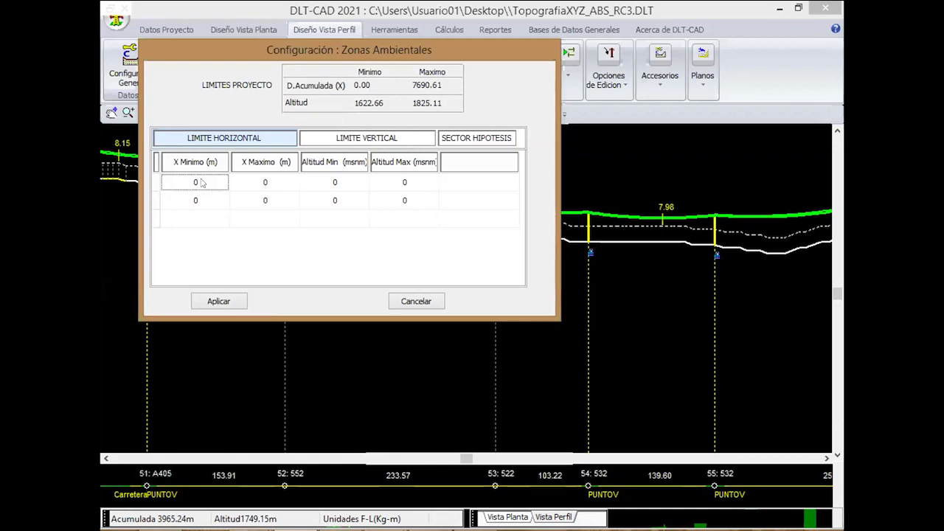
Fill row 1 with maximum X 4000 m and altitudes 1600 to 1900 m
{"action": "left_click", "coordinate": [257, 183]}
{"action": "left_click", "coordinate": [261, 181]}
{"action": "type", "text": "4000"}
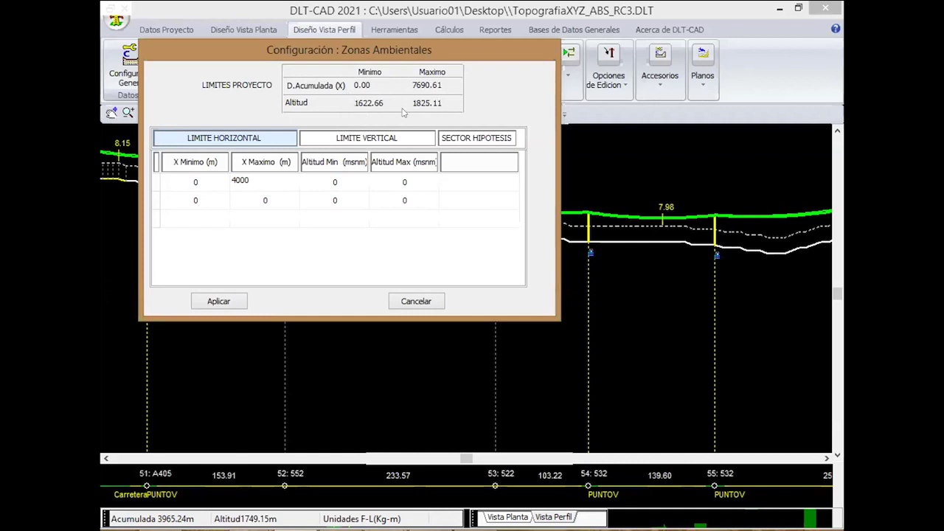
{"action": "left_click", "coordinate": [339, 180]}
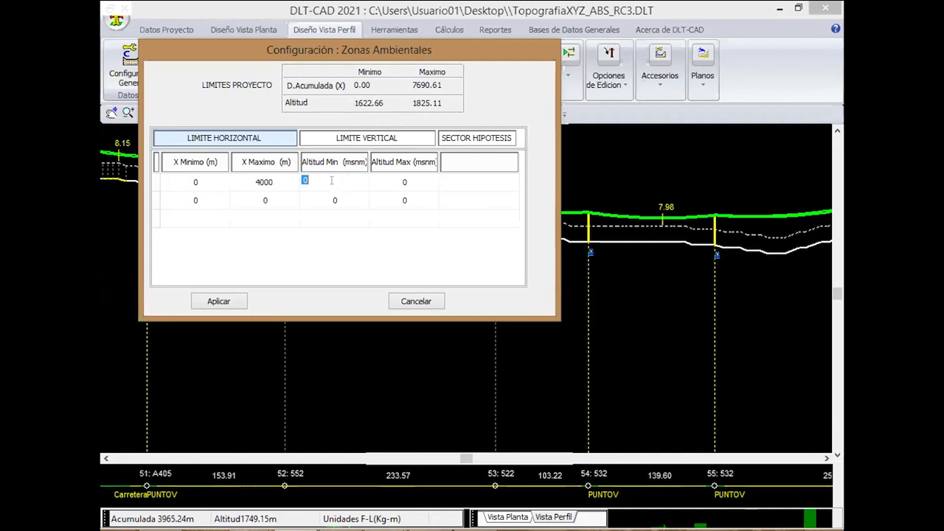
{"action": "type", "text": "1600"}
{"action": "left_click", "coordinate": [393, 180]}
{"action": "type", "text": "1900"}
{"action": "left_click", "coordinate": [219, 197]}
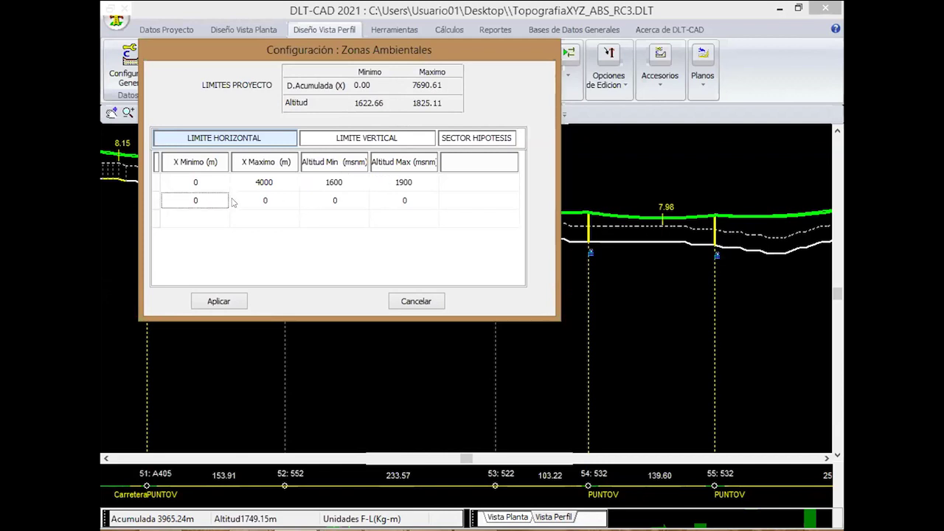
Fill row 2 with X from 4000 to 7691 m and altitudes 1600 to 1850 m
{"action": "left_click", "coordinate": [212, 198]}
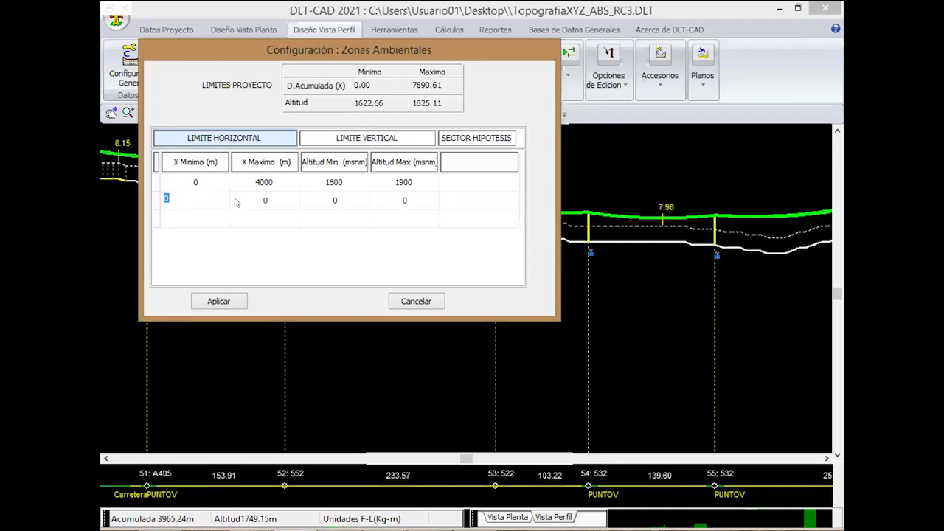
{"action": "type", "text": "4000"}
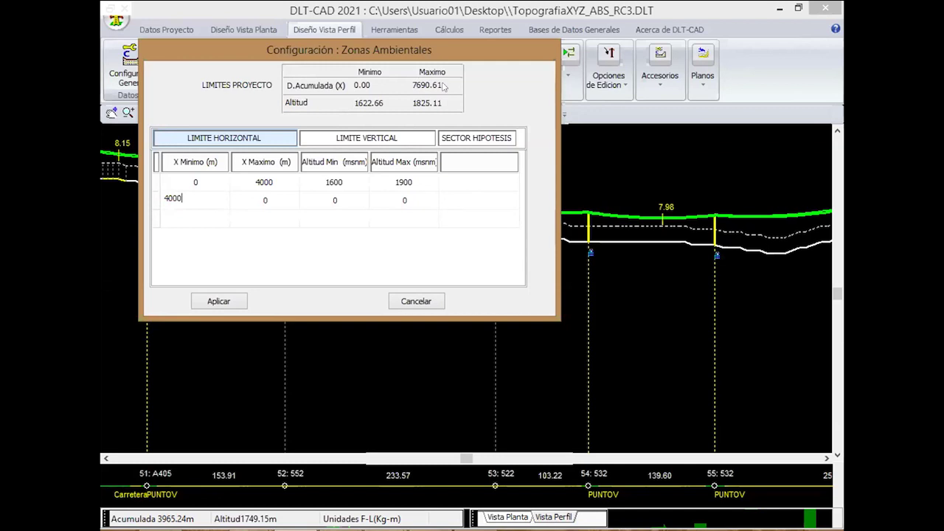
{"action": "left_click", "coordinate": [266, 202]}
{"action": "type", "text": "7691"}
{"action": "left_click", "coordinate": [337, 199]}
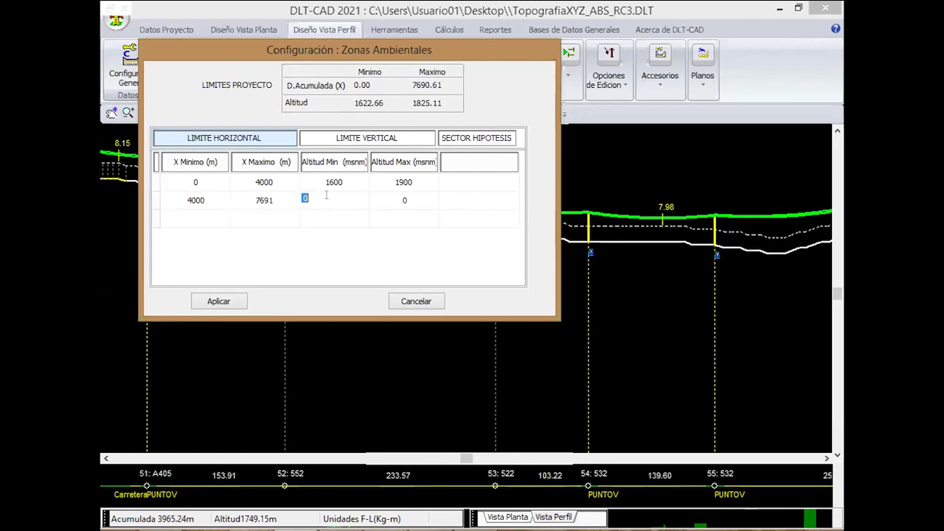
{"action": "type", "text": "1600"}
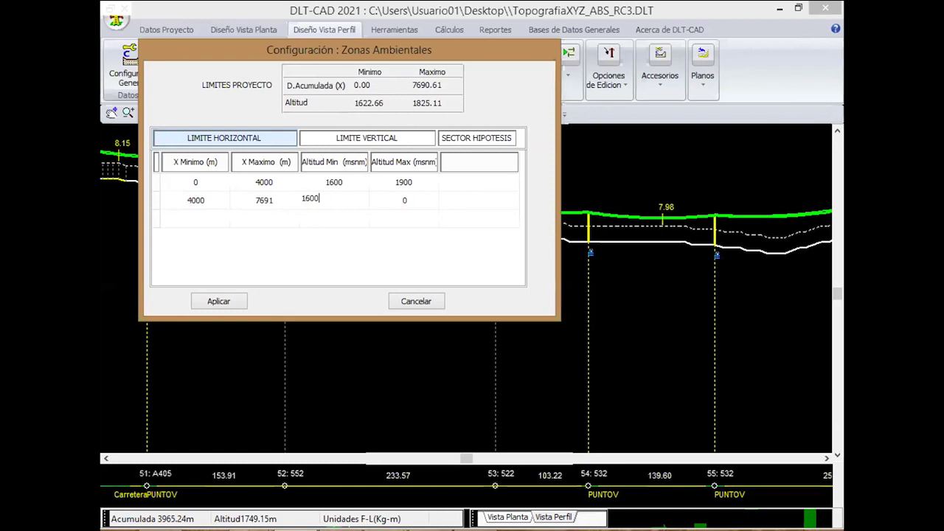
{"action": "left_click", "coordinate": [408, 201]}
{"action": "type", "text": "185"}
Assign Zona1 to row 1 and Zona2 to row 2, then apply the zones
{"action": "left_click", "coordinate": [491, 179]}
{"action": "left_click", "coordinate": [492, 183]}
{"action": "left_click", "coordinate": [504, 181]}
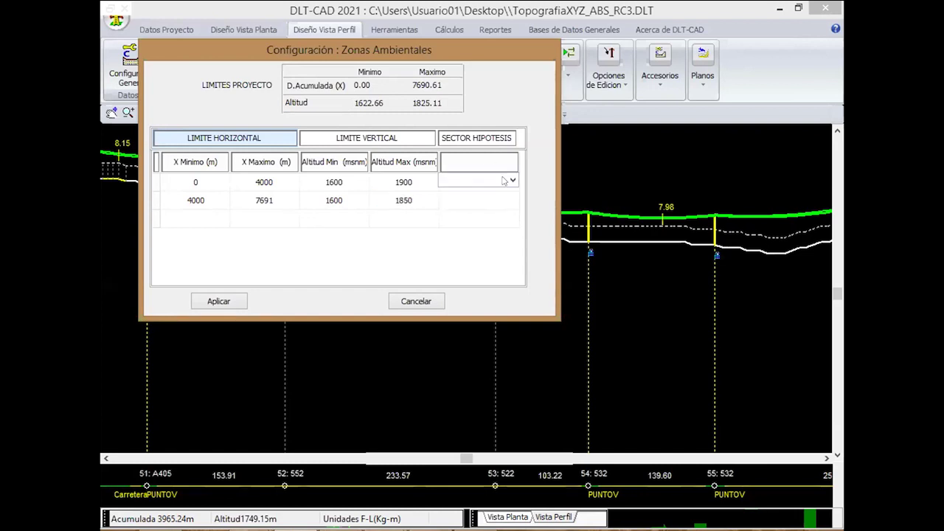
{"action": "left_click", "coordinate": [512, 180]}
{"action": "left_click", "coordinate": [508, 193]}
{"action": "left_click", "coordinate": [510, 199]}
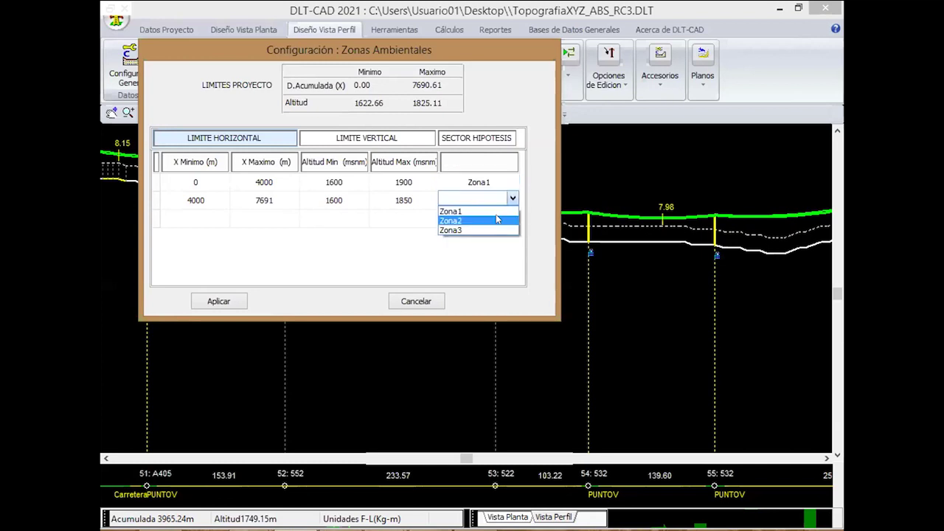
{"action": "left_click", "coordinate": [499, 220]}
{"action": "left_click", "coordinate": [219, 301]}
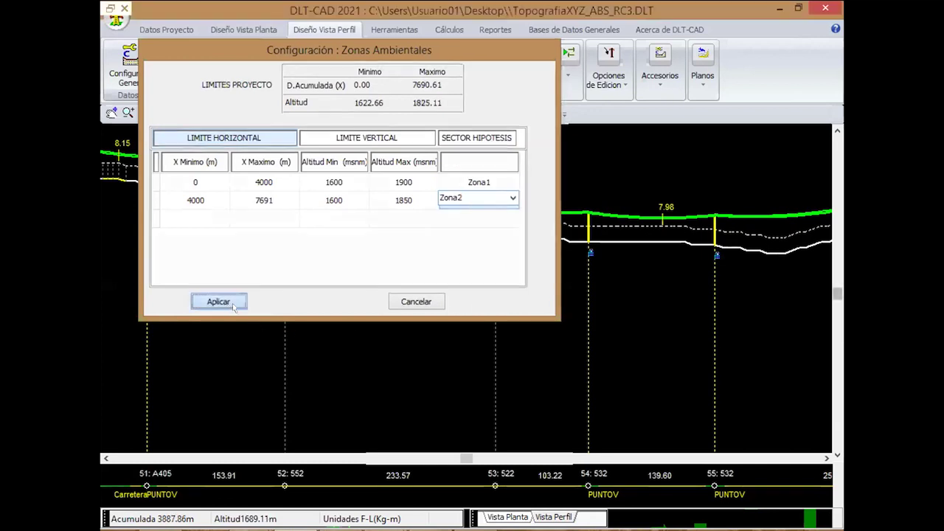
{"action": "scroll", "coordinate": [406, 313], "scroll_direction": "down", "scroll_amount": 2}
{"action": "scroll", "coordinate": [426, 319], "scroll_direction": "down", "scroll_amount": 3}
Enable 'Sectores de hipótesis del Proyecto' in Configuración General's Gráficos settings to redraw the profile with zones
{"action": "scroll", "coordinate": [435, 316], "scroll_direction": "down", "scroll_amount": 3}
{"action": "scroll", "coordinate": [424, 303], "scroll_direction": "down", "scroll_amount": 2}
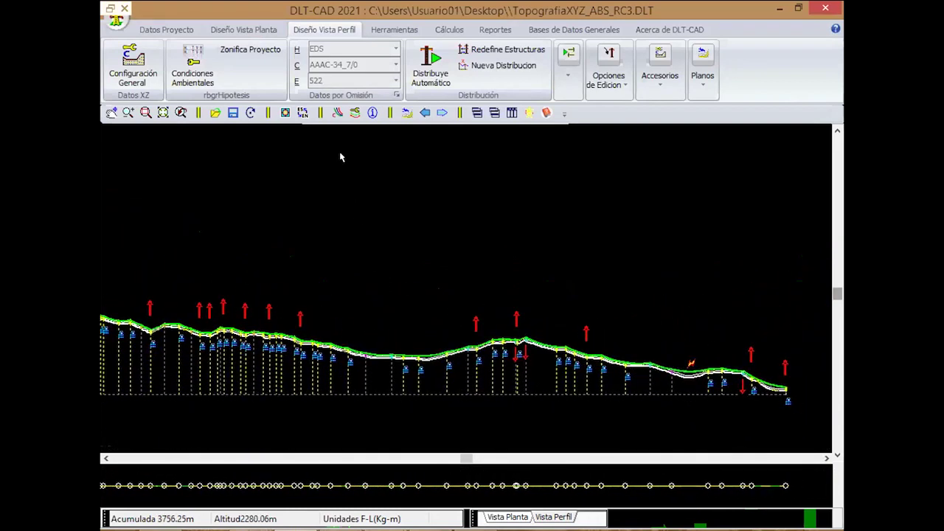
{"action": "left_click", "coordinate": [337, 112]}
{"action": "left_click", "coordinate": [368, 351]}
{"action": "left_click", "coordinate": [281, 425]}
Pan the profile to bring the ZONA1 and ZONA2 boxes around the 4000 m boundary into view
{"action": "scroll", "coordinate": [339, 296], "scroll_direction": "down", "scroll_amount": 2}
{"action": "middle_click_drag", "start_coordinate": [240, 255], "coordinate": [197, 240]}
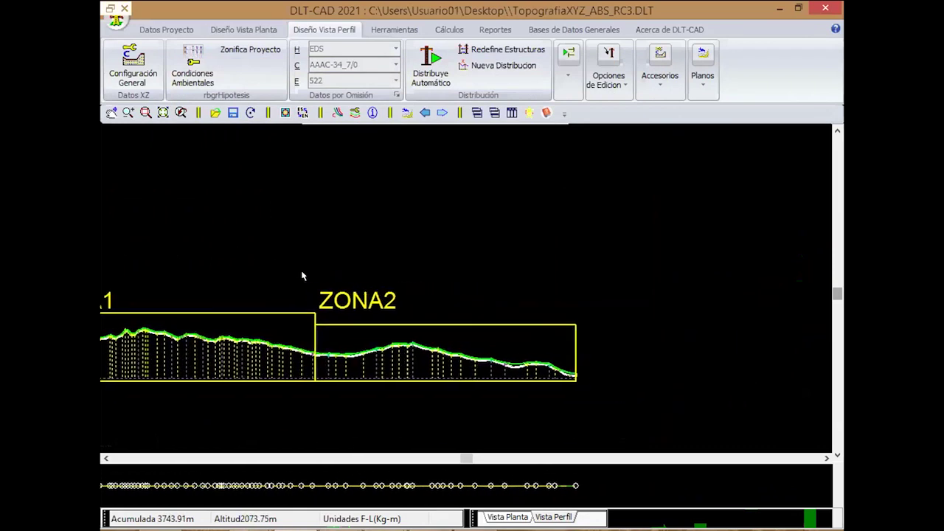
{"action": "middle_click_drag", "start_coordinate": [264, 289], "coordinate": [382, 305]}
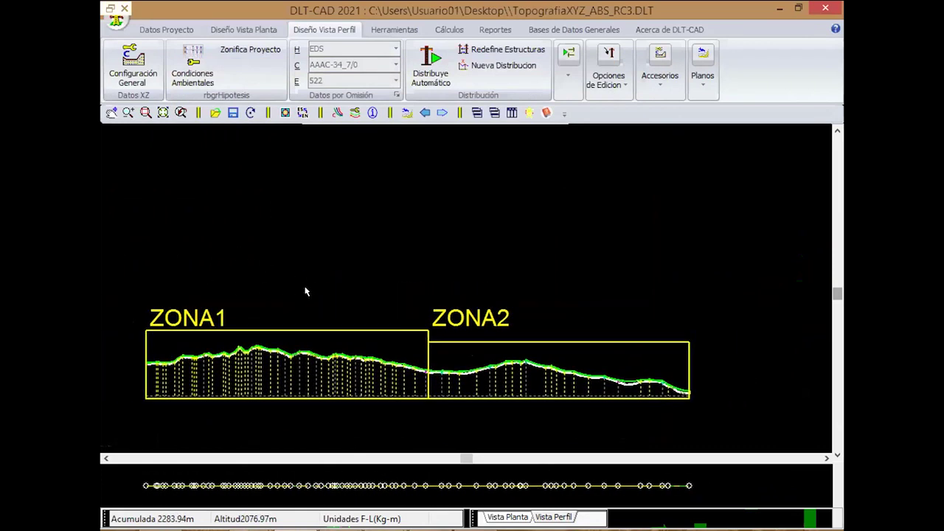
{"action": "right_click", "coordinate": [405, 346]}
{"action": "middle_click_drag", "start_coordinate": [602, 407], "coordinate": [443, 395]}
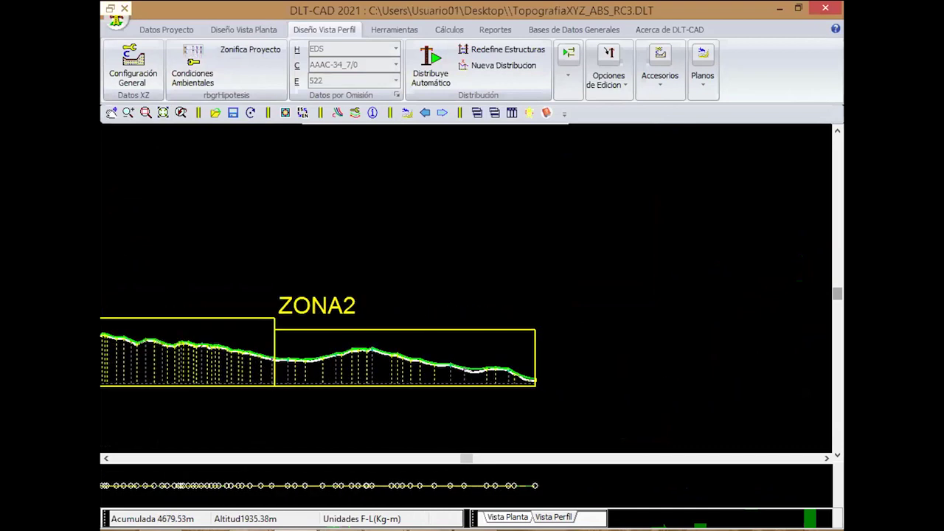